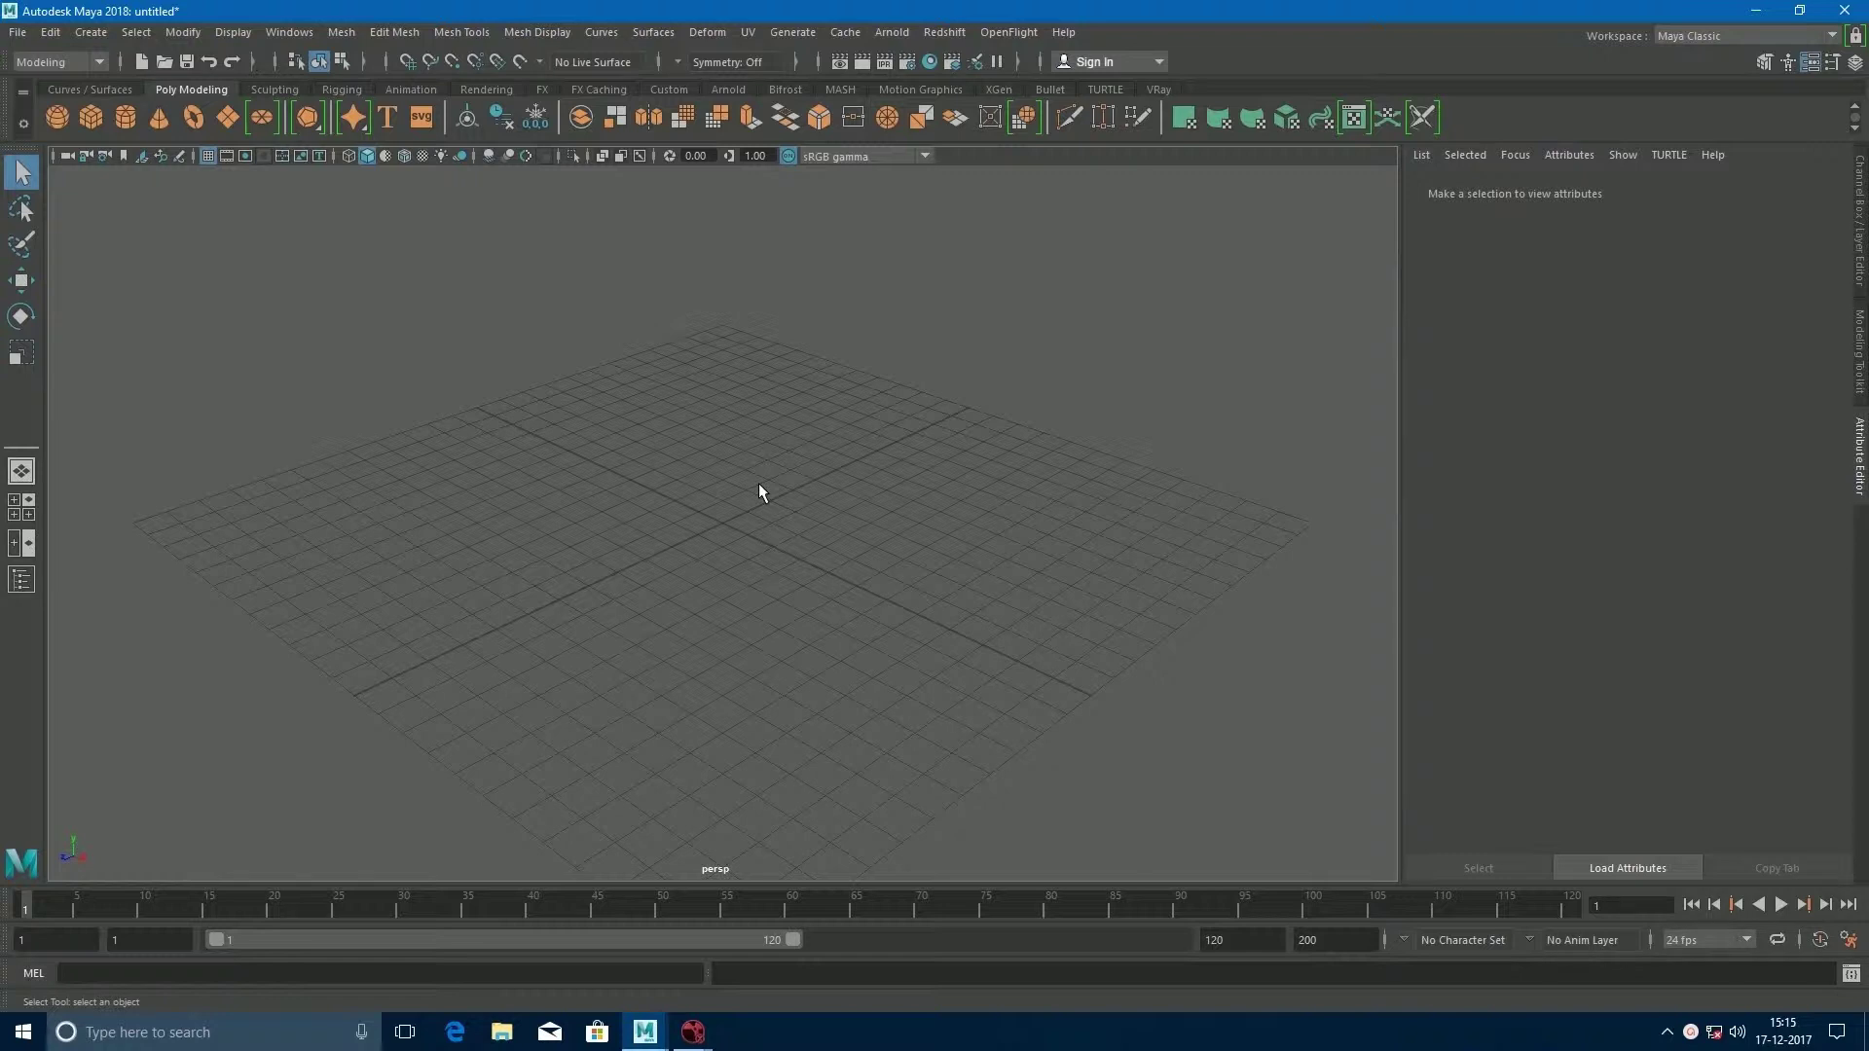
Start a new Maya scene without saving the old one, then tumble and zoom the empty grid.
left_click_drag(738, 529, 754, 582, "alt")
left_click(21, 34)
left_click(64, 73)
left_click(932, 521)
left_click_drag(552, 584, 705, 530, "alt")
scroll(696, 555, "up", 2)
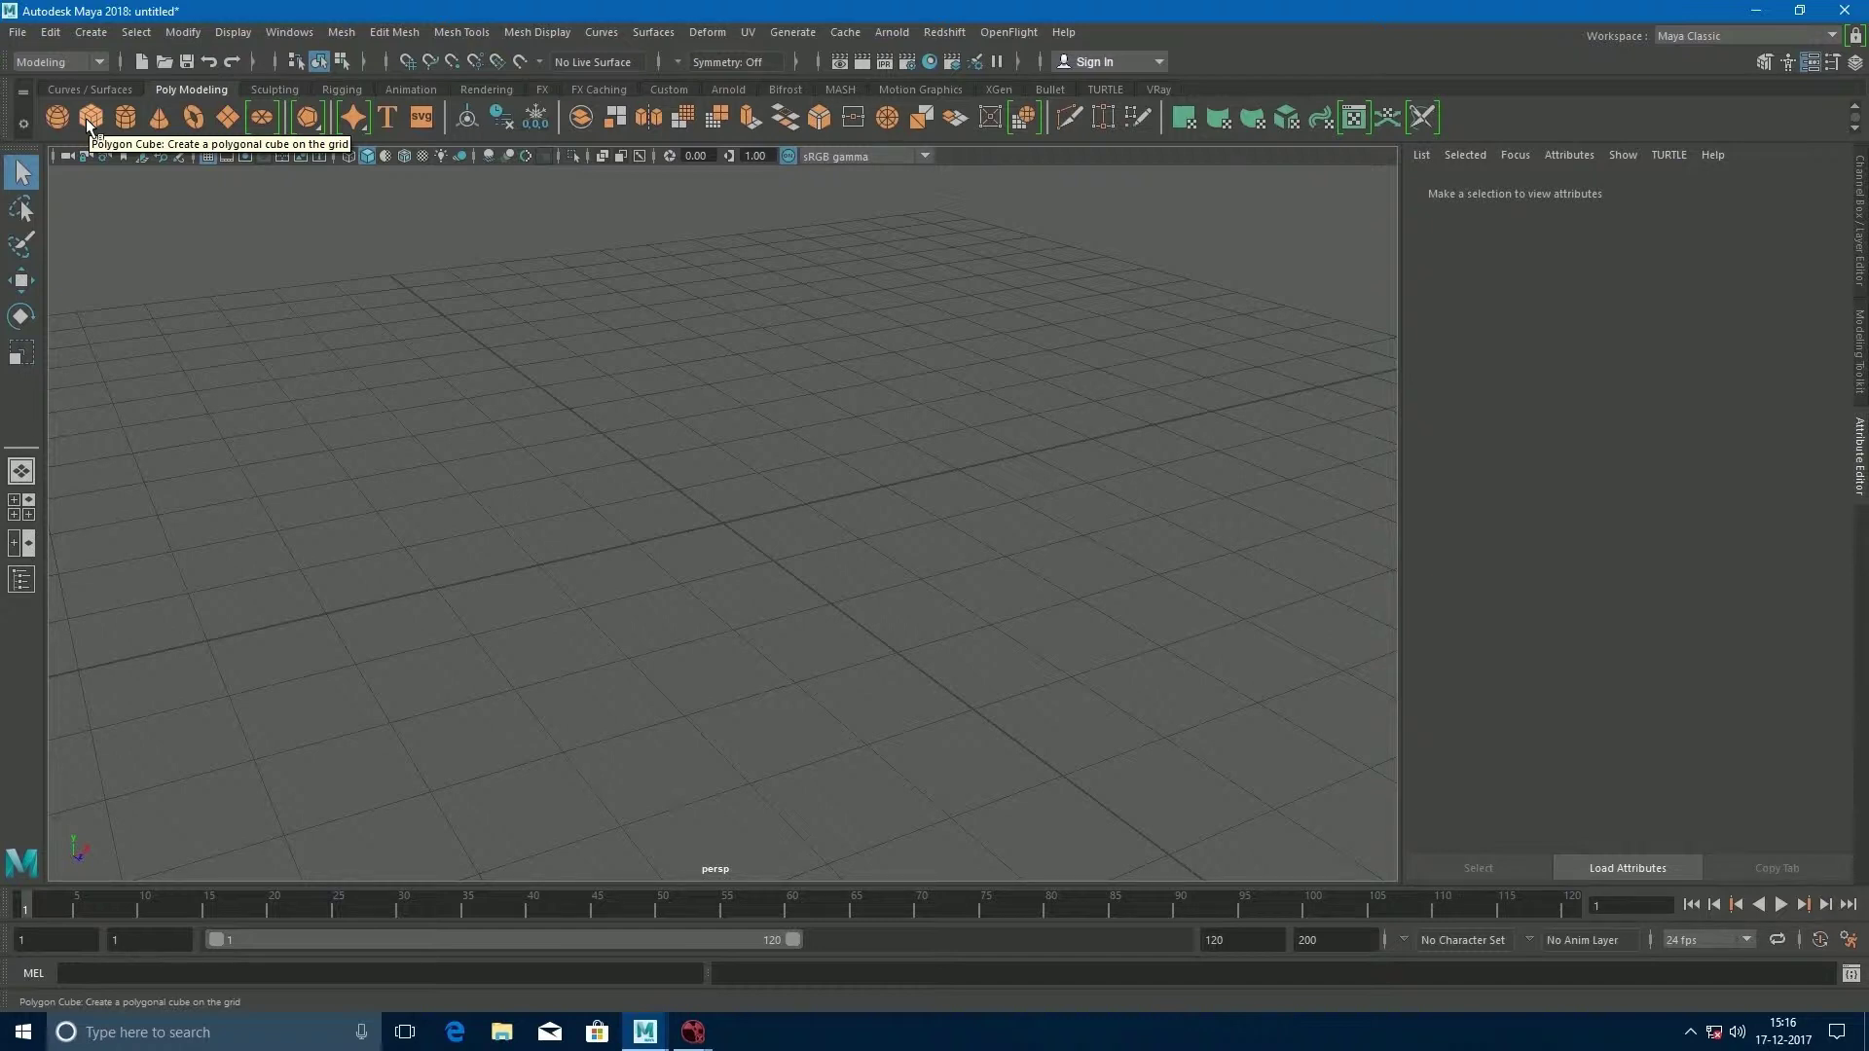
Create a polygon plane and scale it to roughly 24 units across as a floor.
left_click(227, 116)
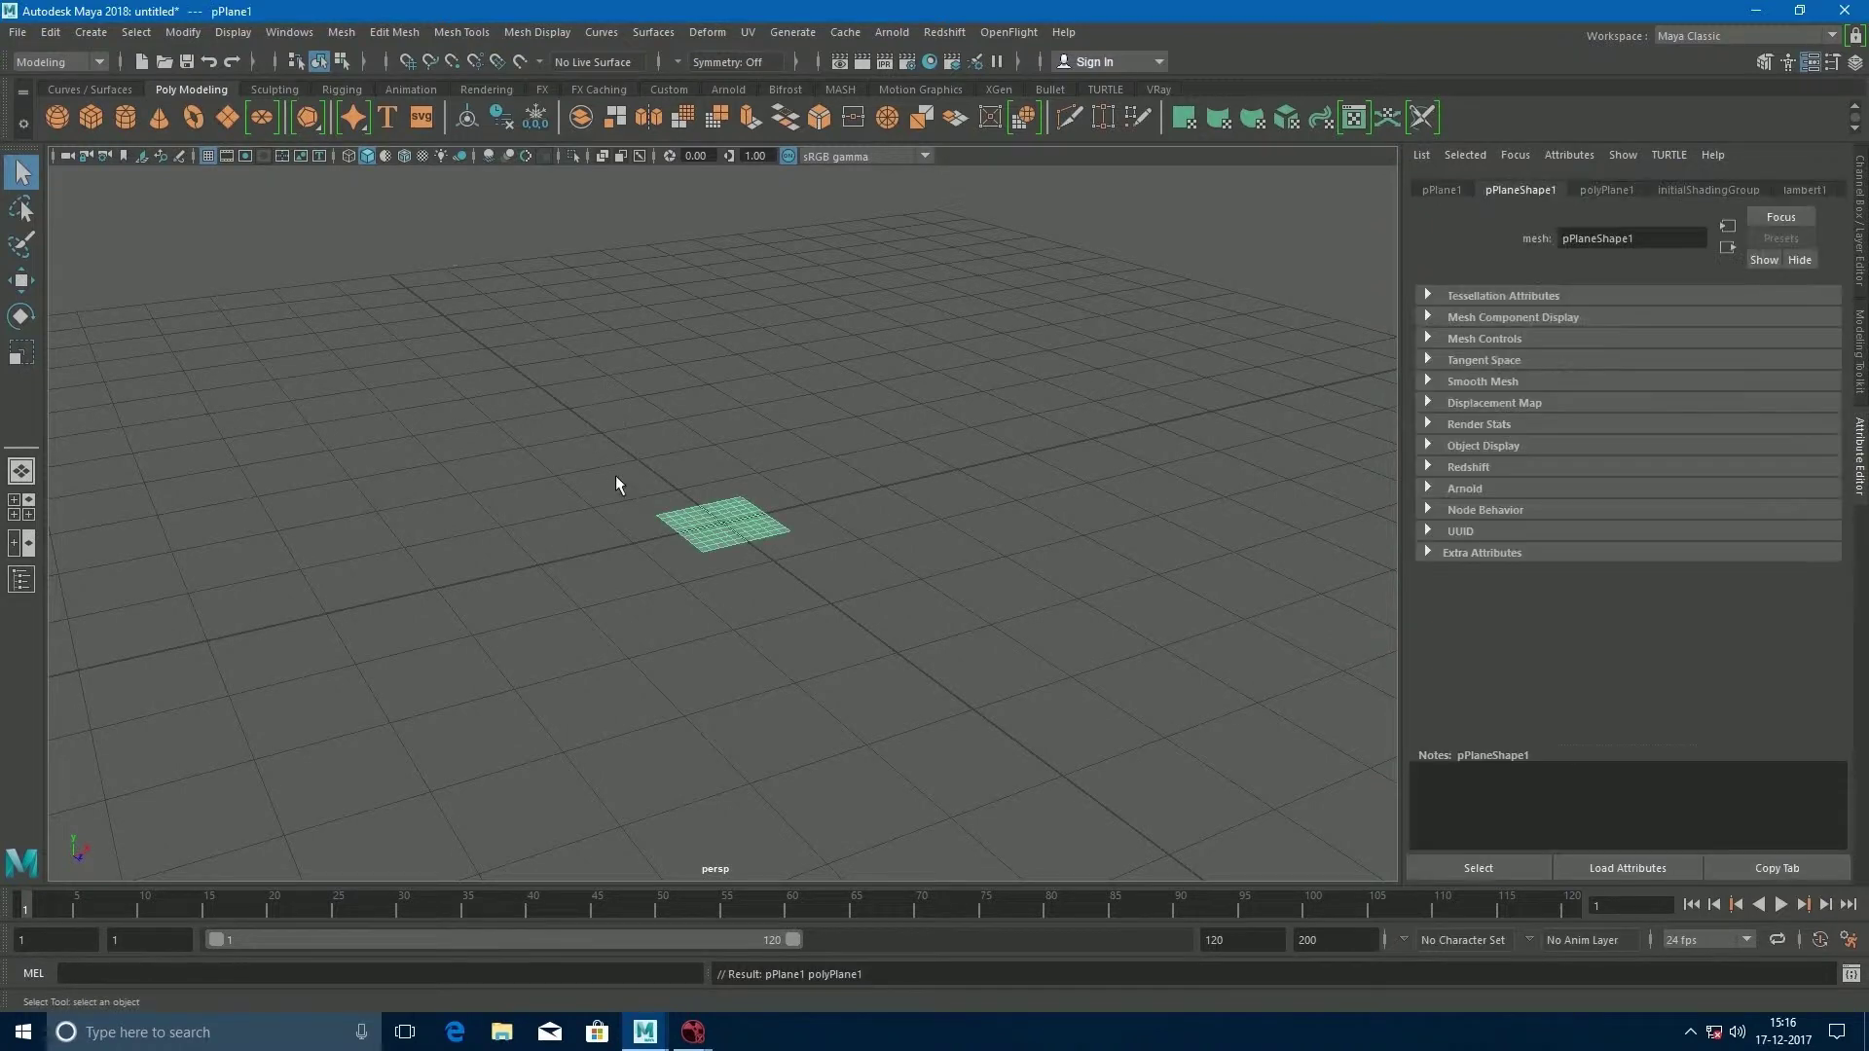
key("r")
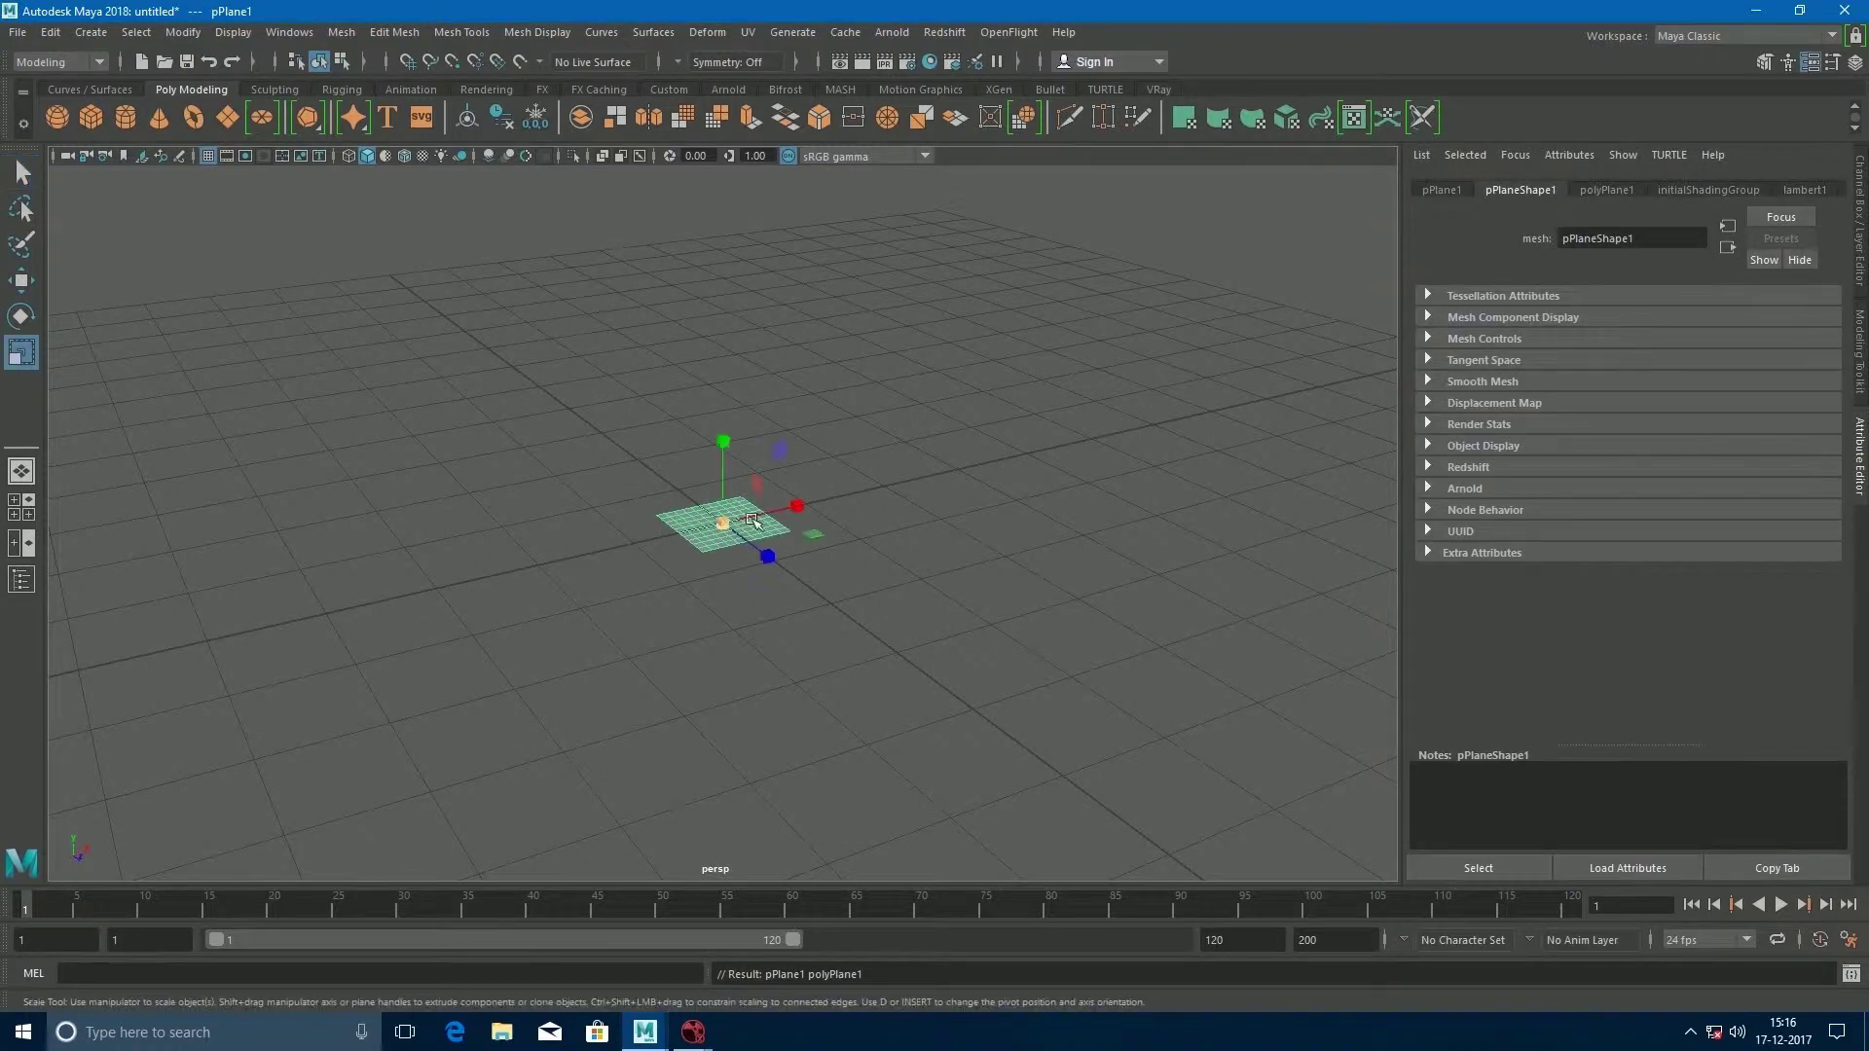
left_click_drag(722, 524, 1628, 1046)
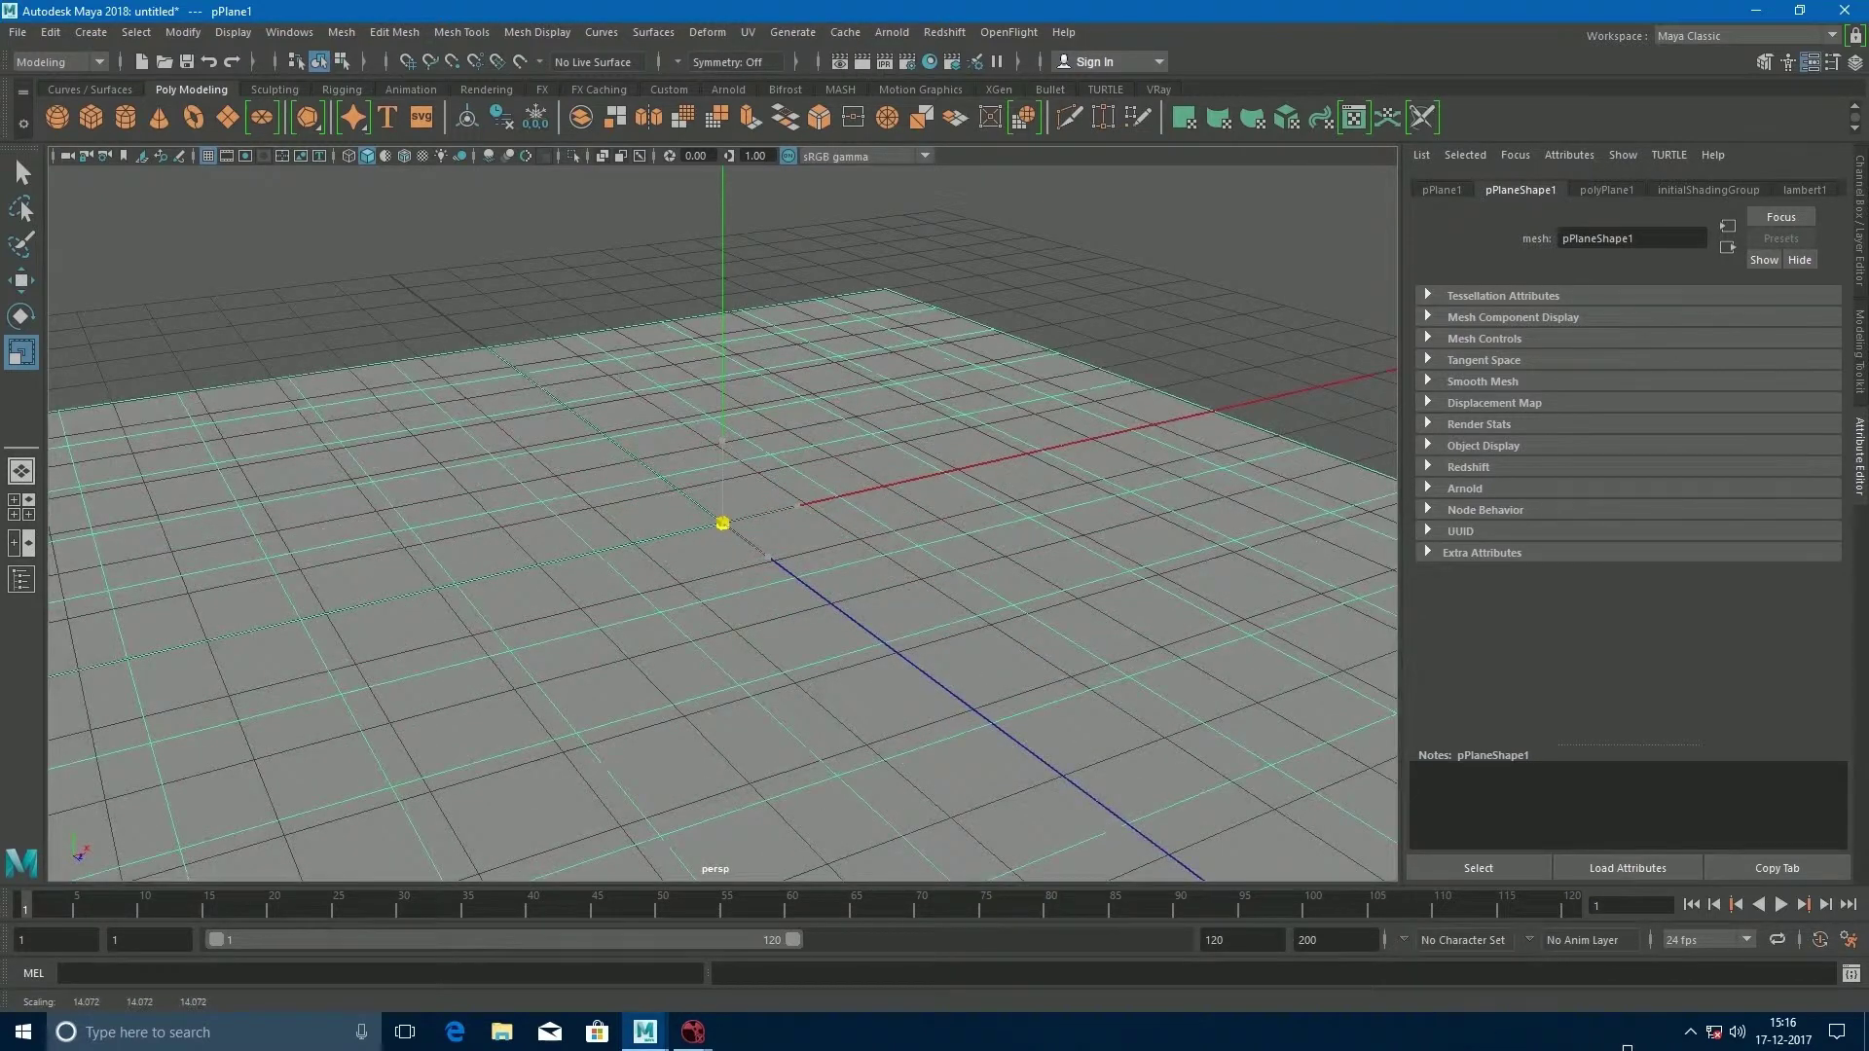
left_click_drag(1628, 1047, 1626, 1046)
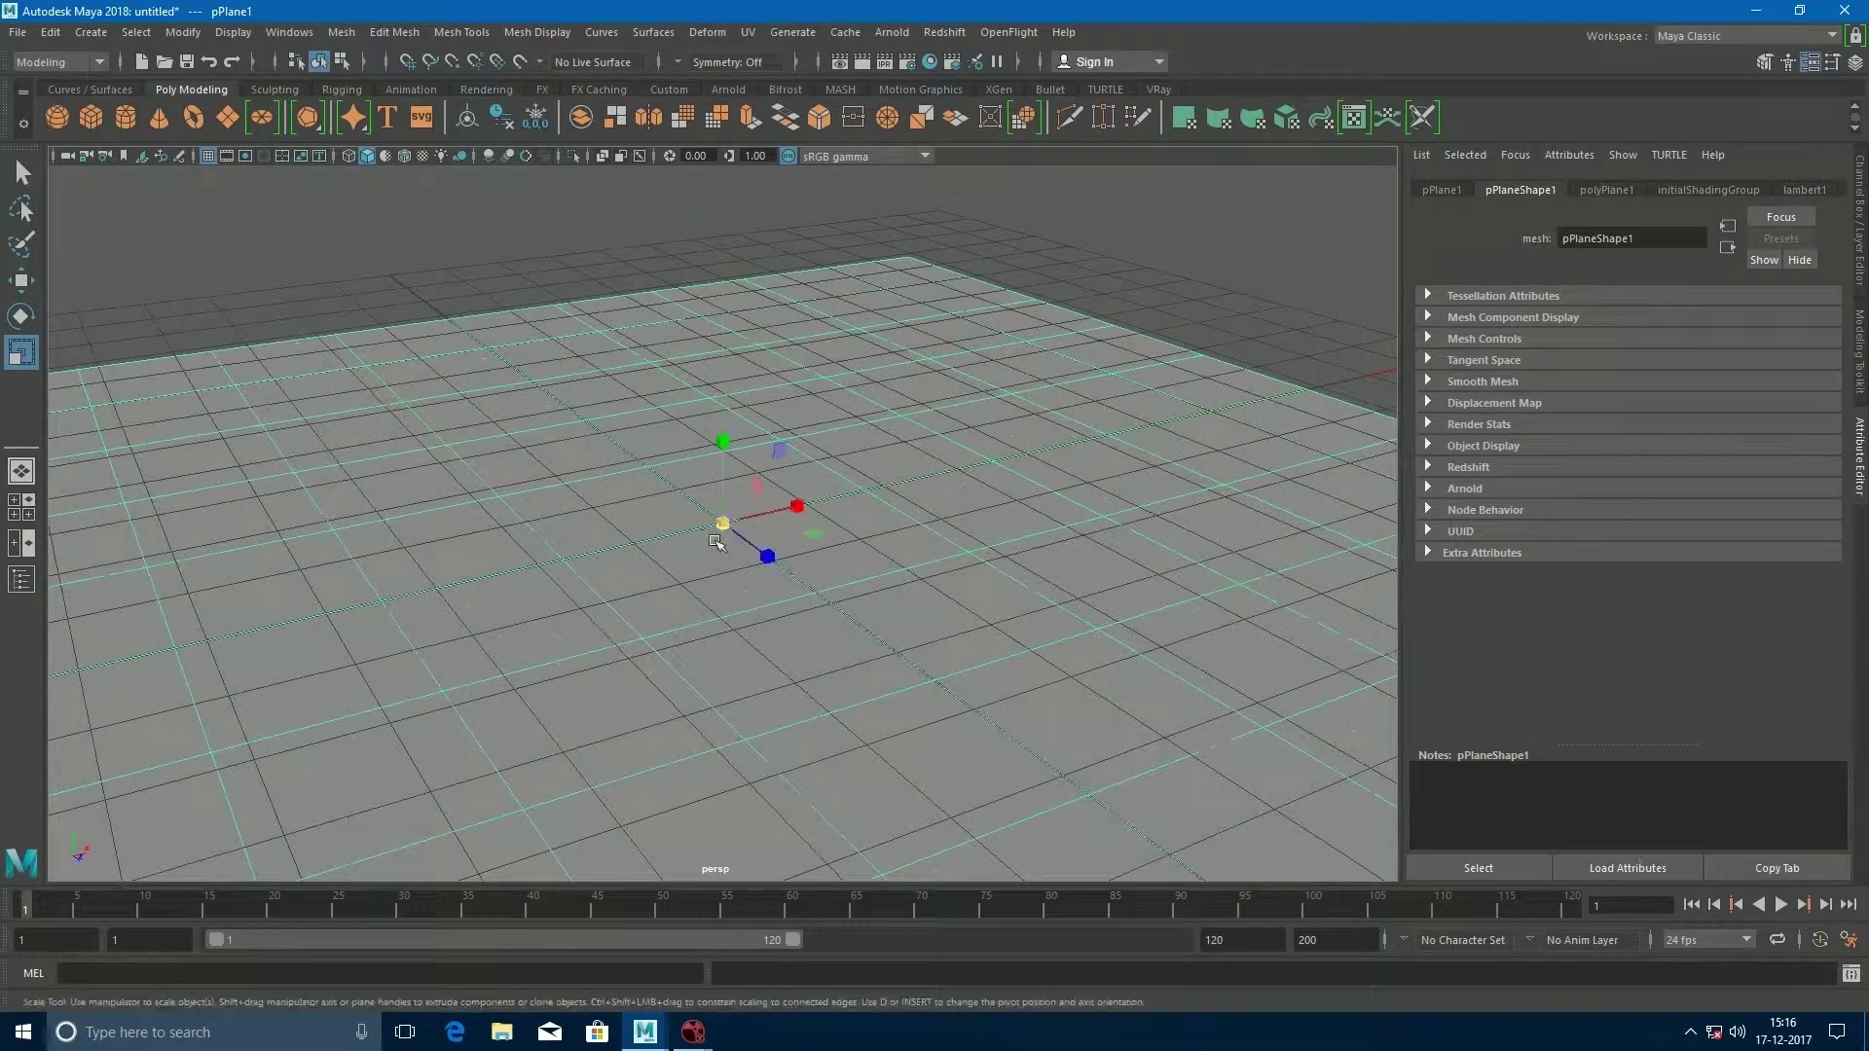
scroll(723, 526, "down", 6)
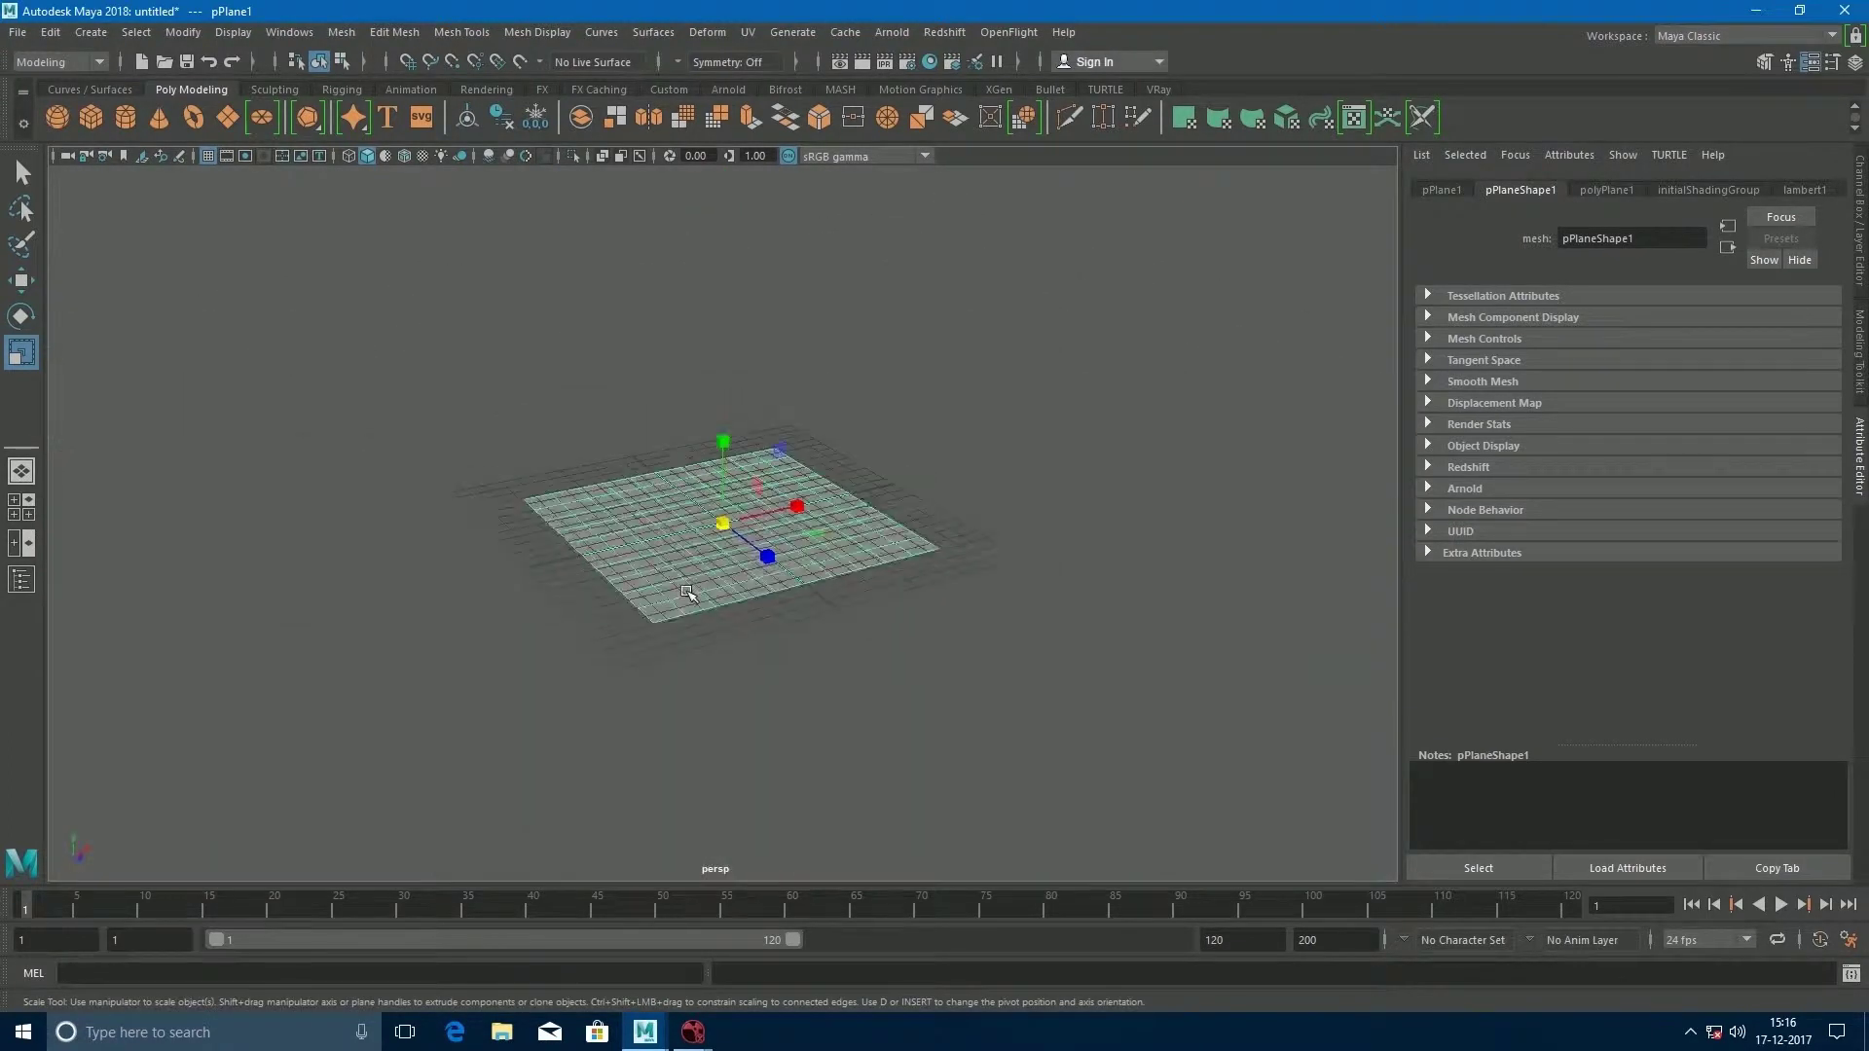
left_click_drag(726, 524, 828, 540)
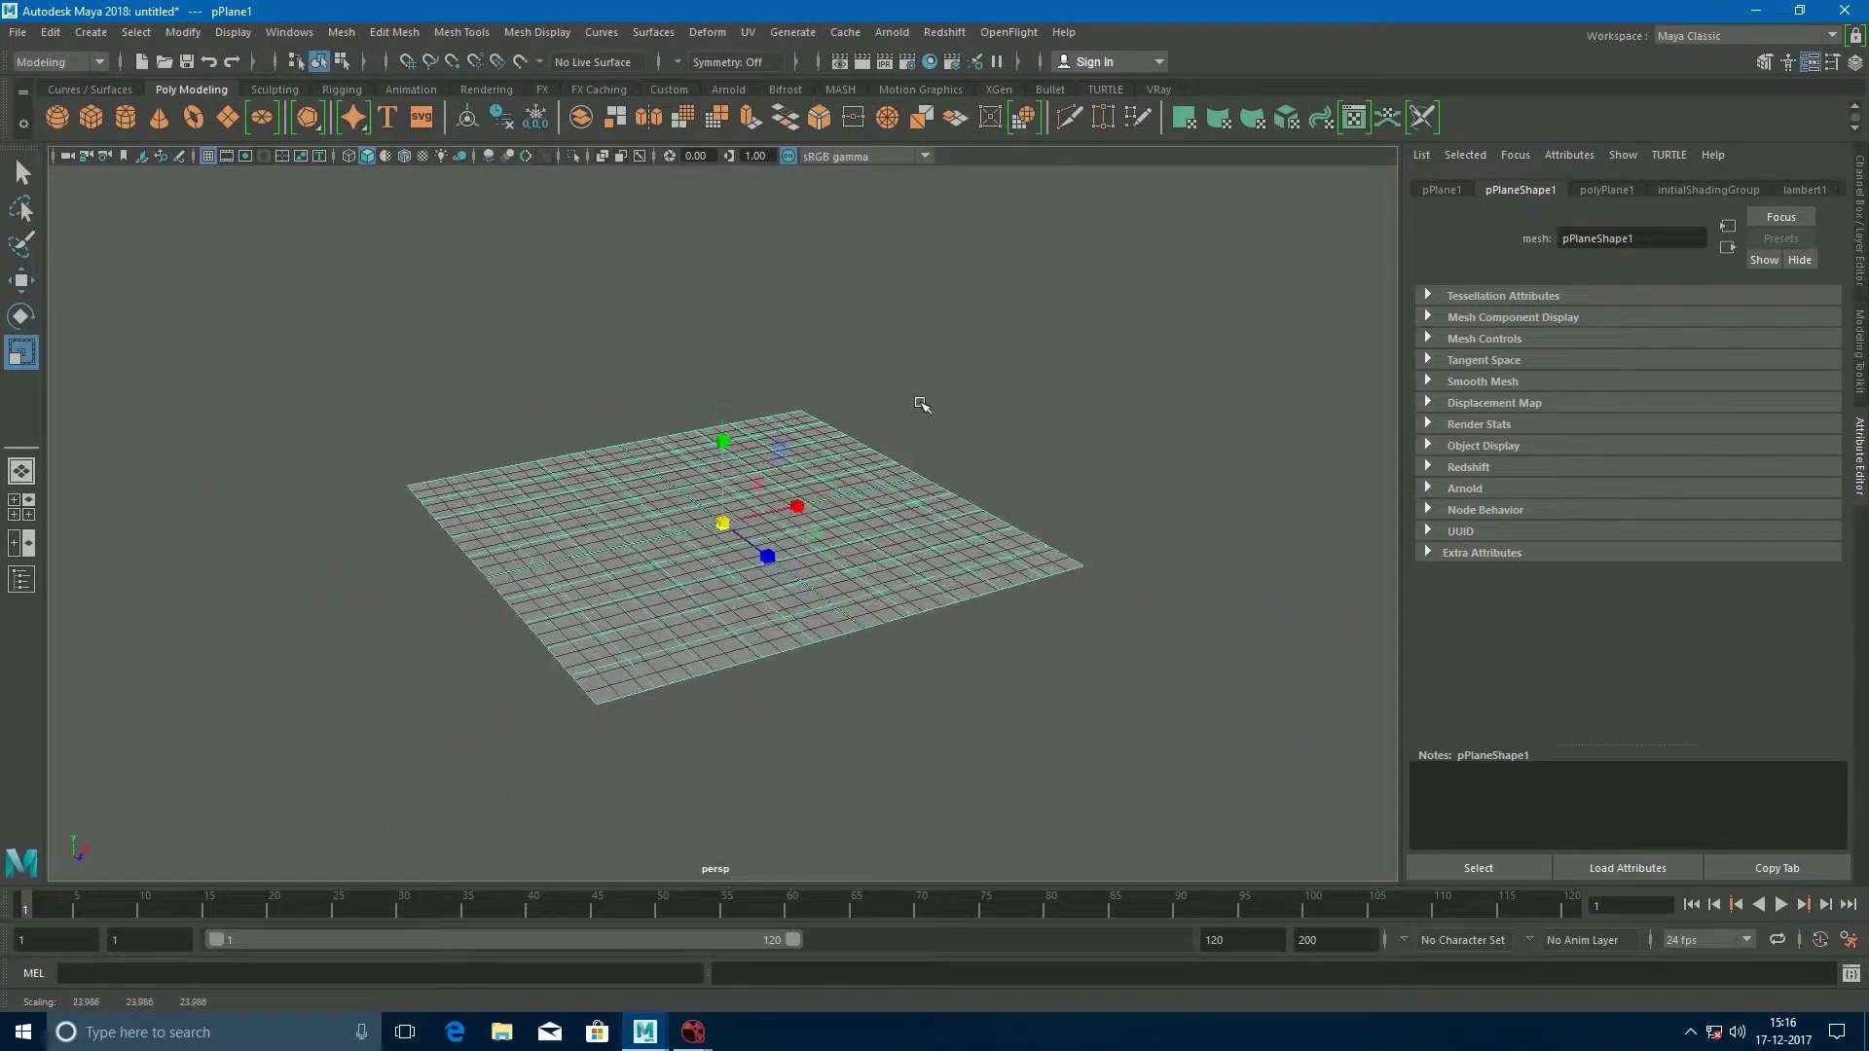
left_click(922, 405)
scroll(509, 617, "up", 5)
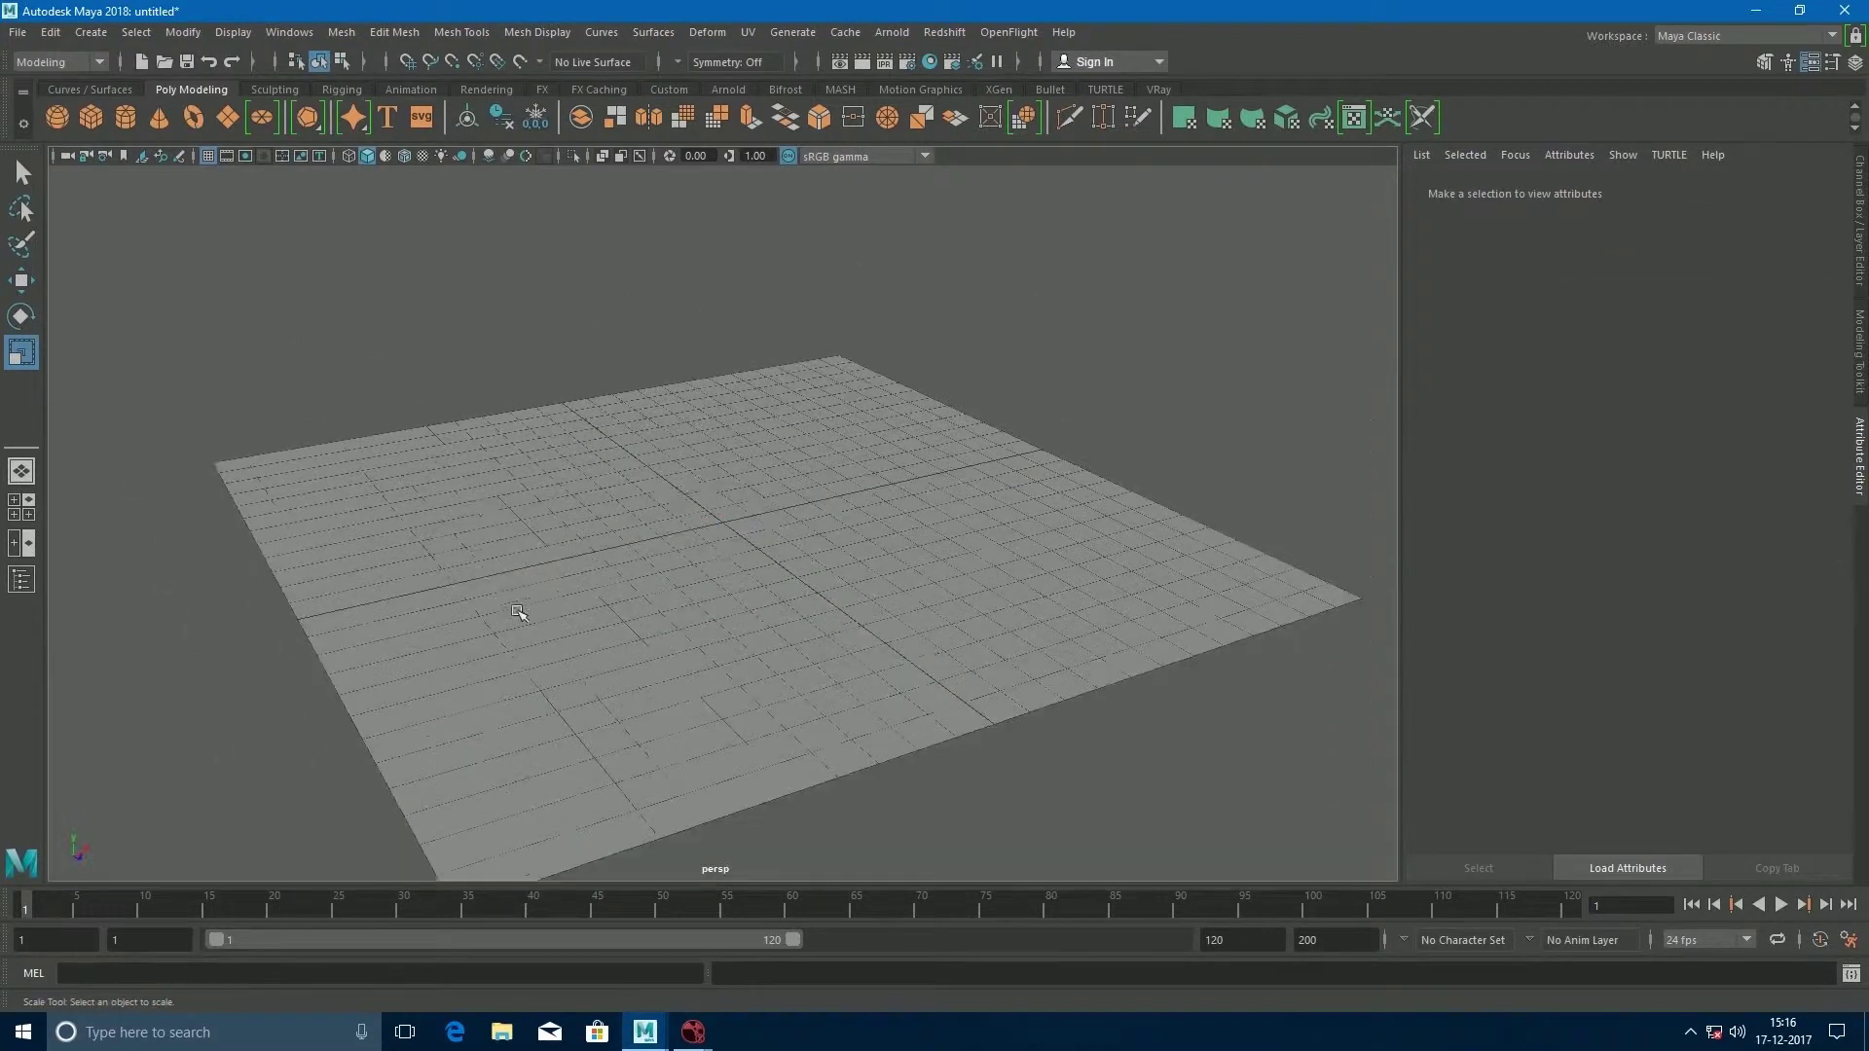
Add a polygon cube, raise it in Y and stretch it into a tall pillar, pCube1.
left_click(90, 117)
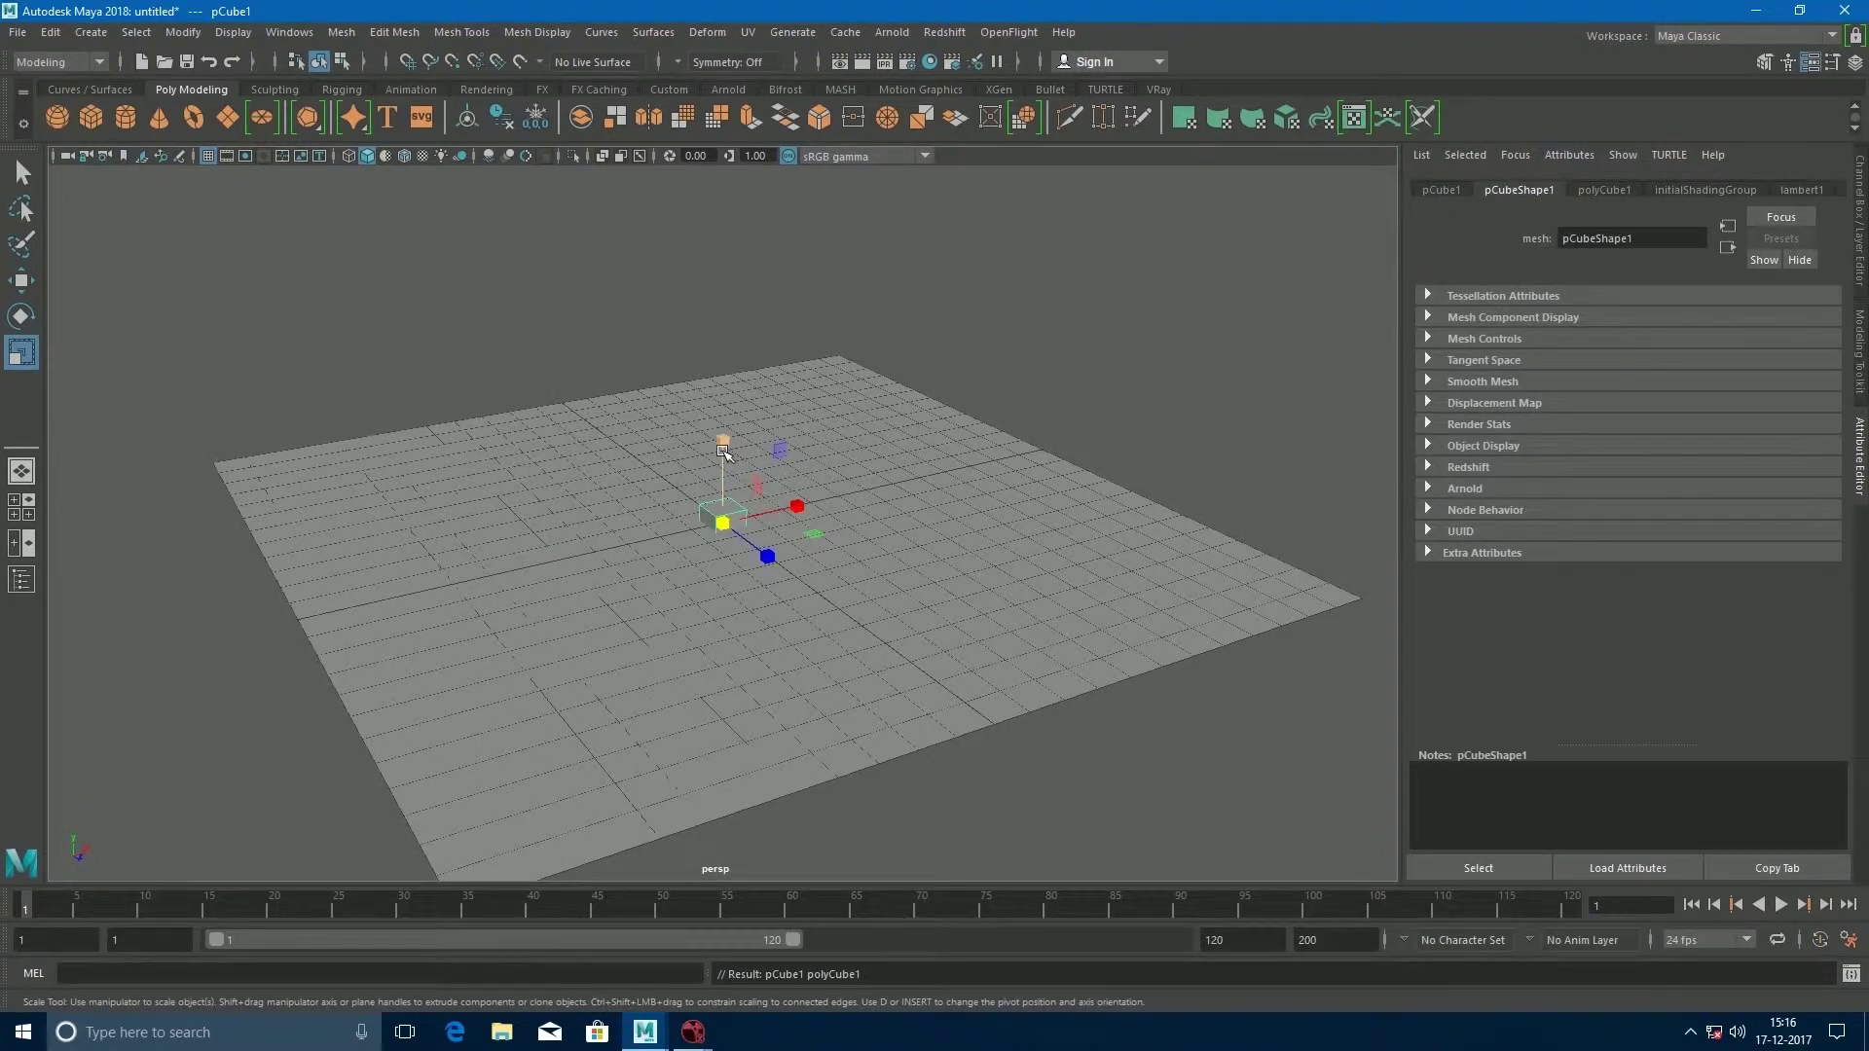
key("w")
left_click_drag(726, 454, 722, 170)
key("r")
left_click_drag(723, 336, 728, 243)
key("space")
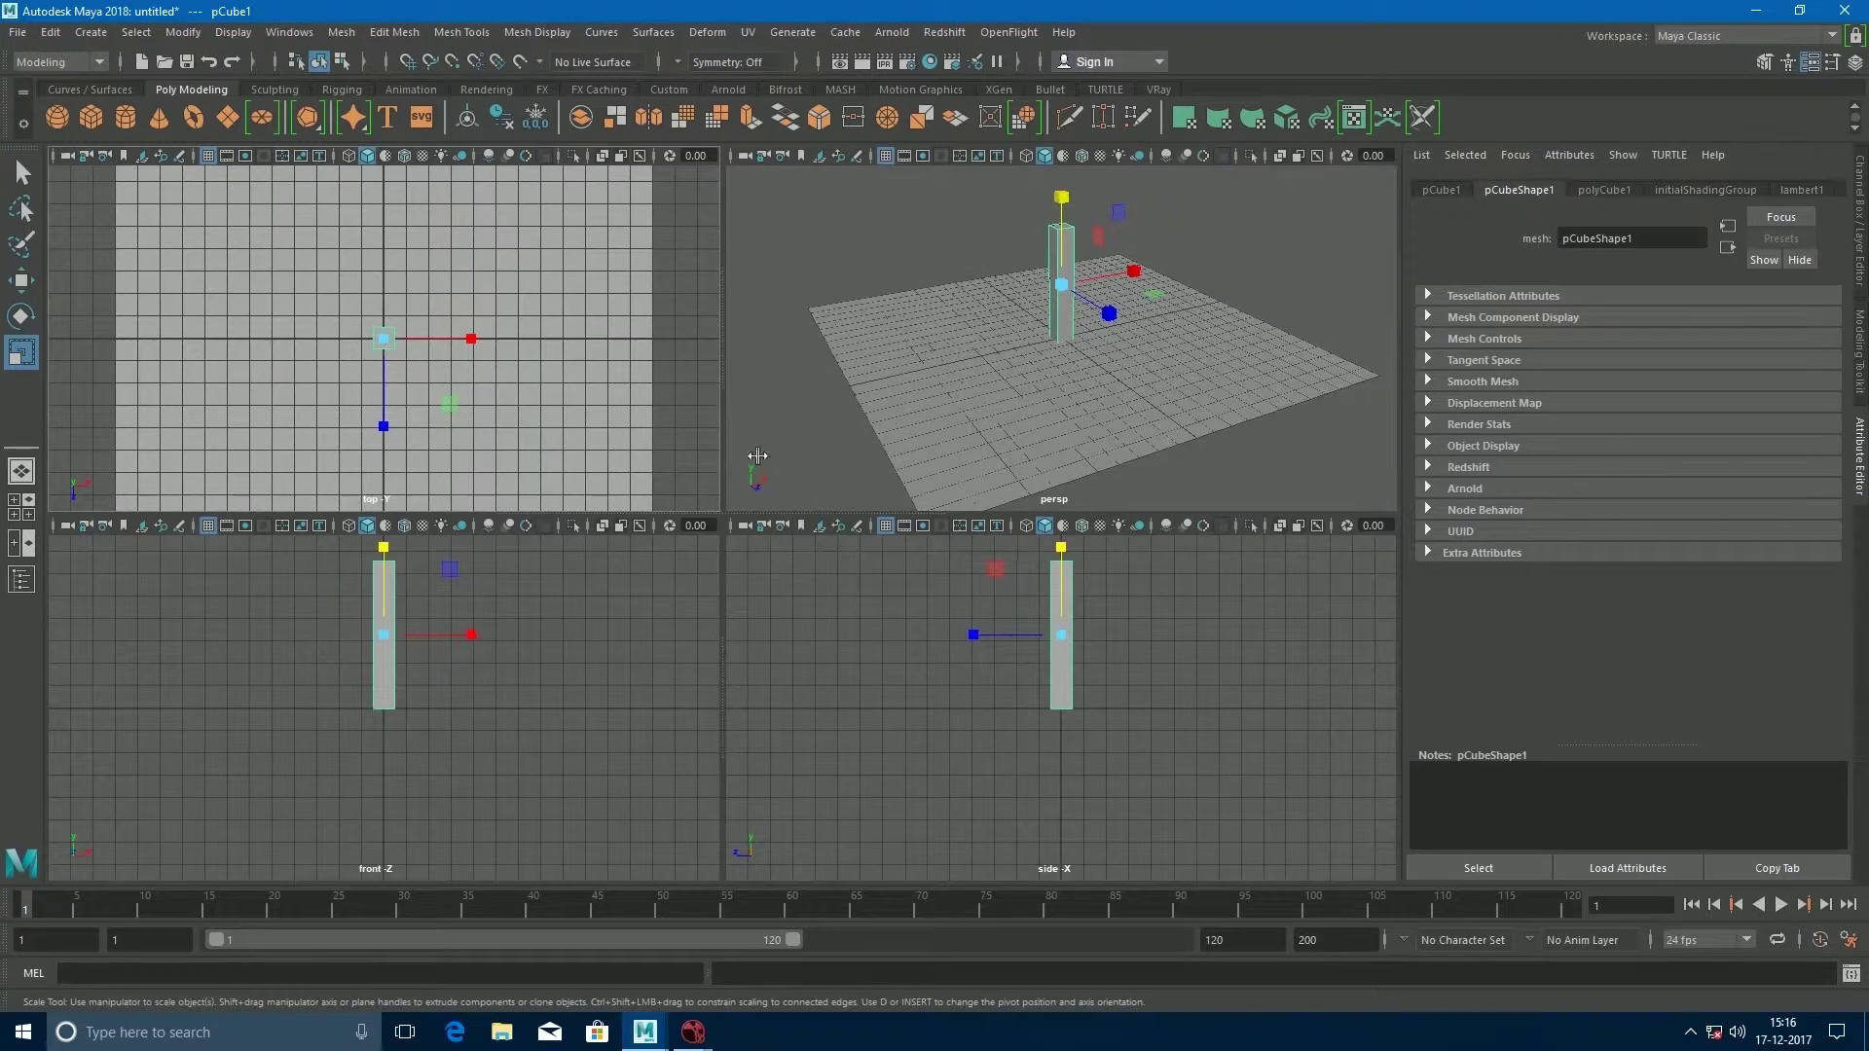
key("space")
scroll(655, 509, "up", 3)
scroll(655, 509, "down", 3)
left_click(1042, 301)
left_click_drag(706, 441, 459, 341, "alt")
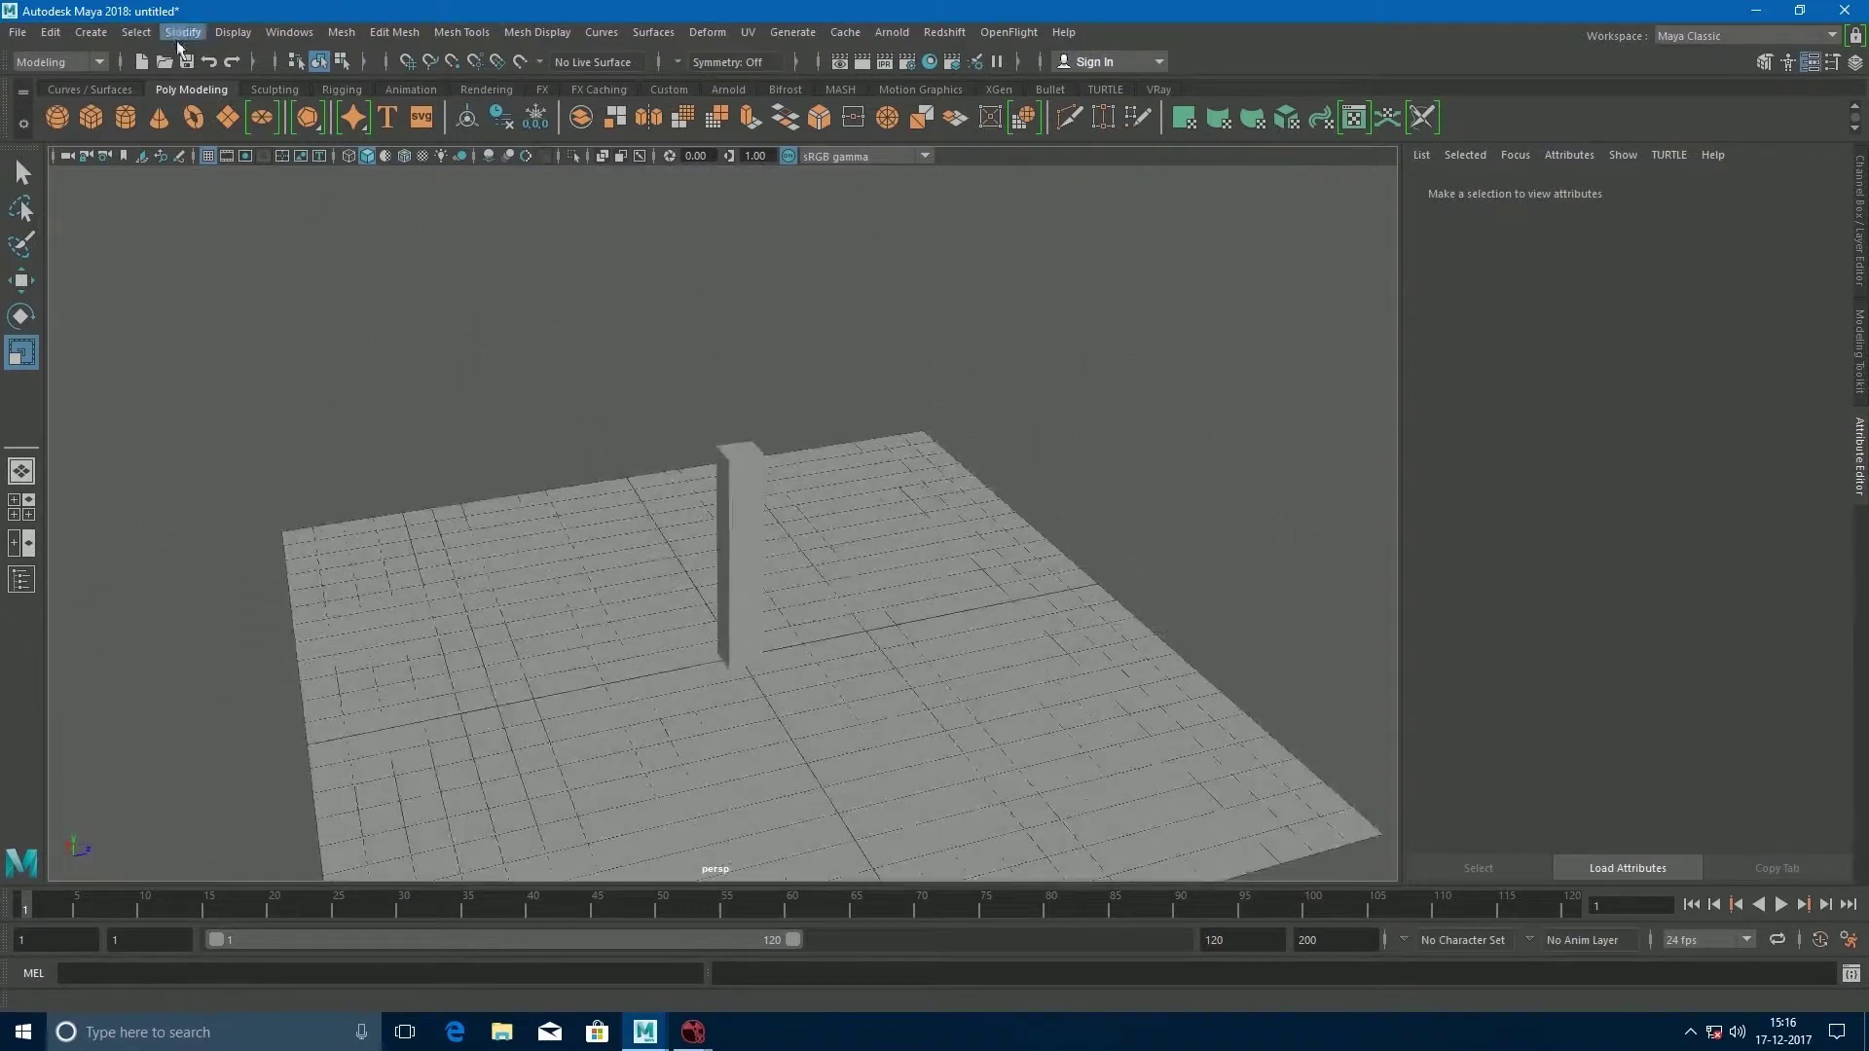
Create camera1 via Create > Cameras > Camera, scale it up and move it upward.
left_click(91, 32)
mouse_move(280, 159)
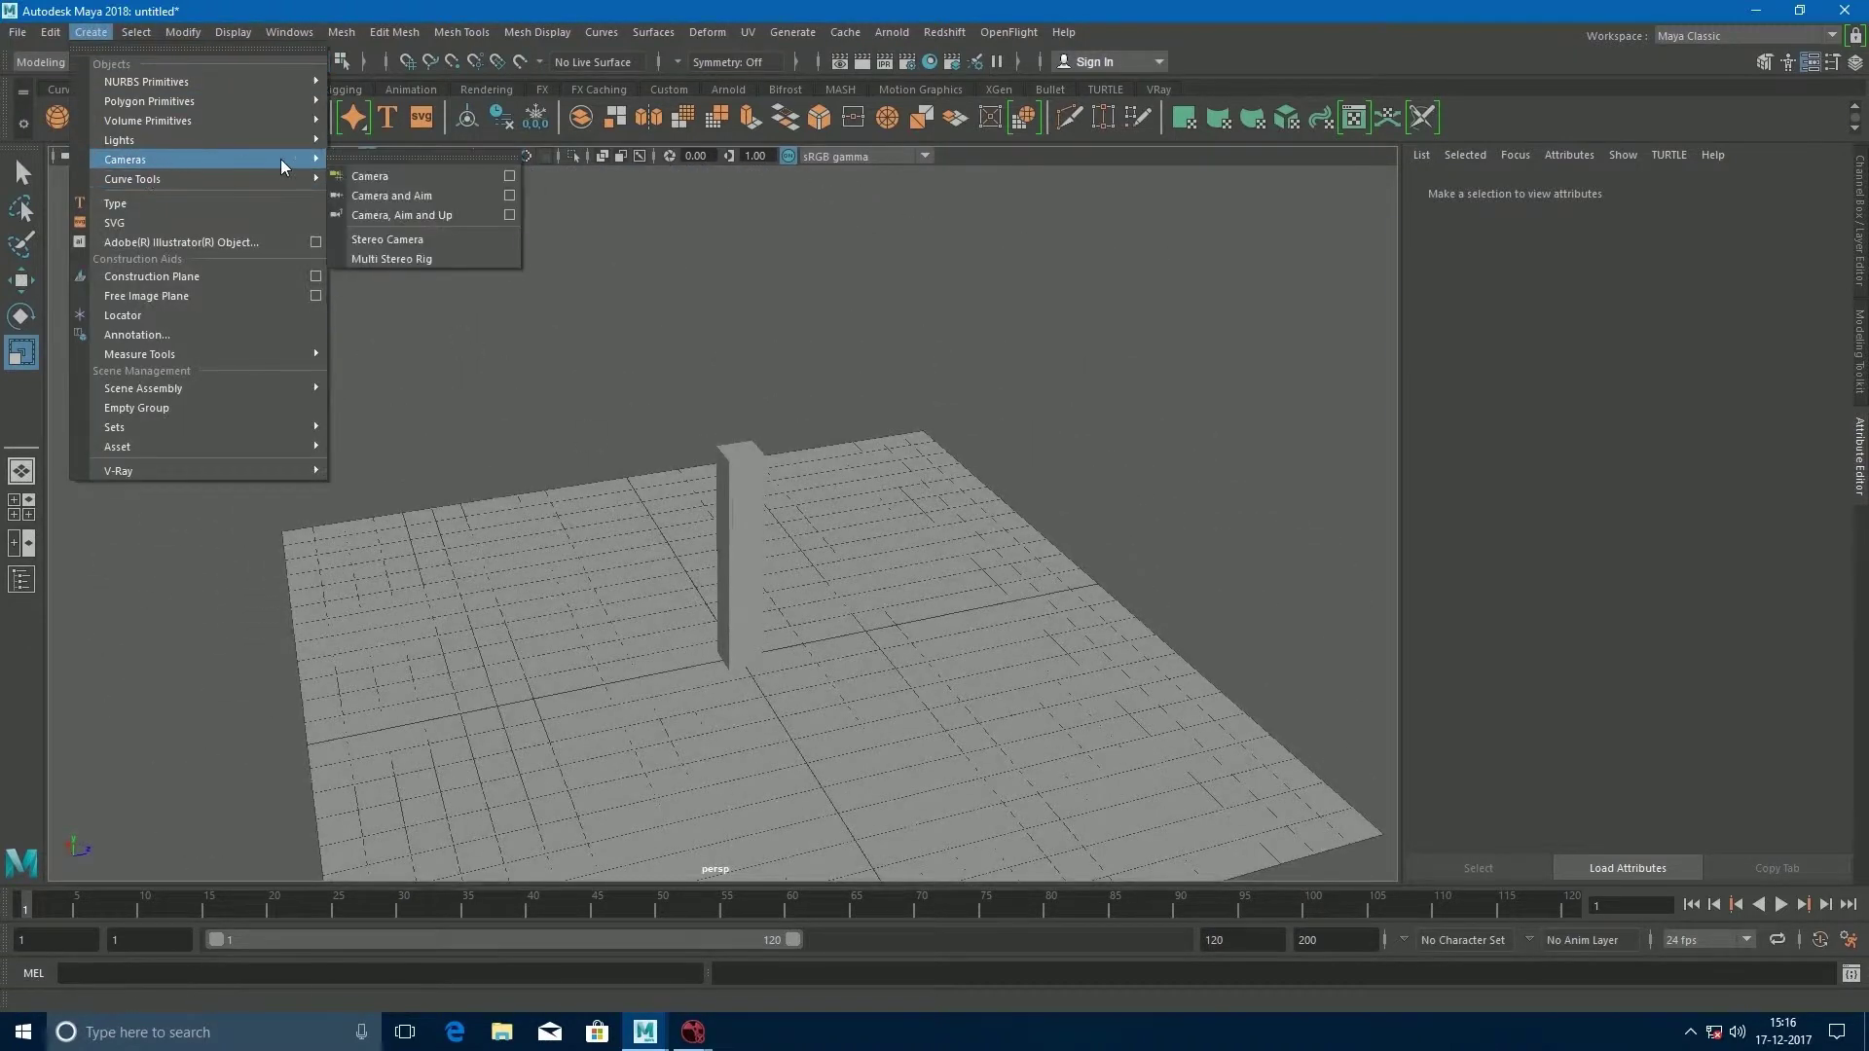
left_click(360, 176)
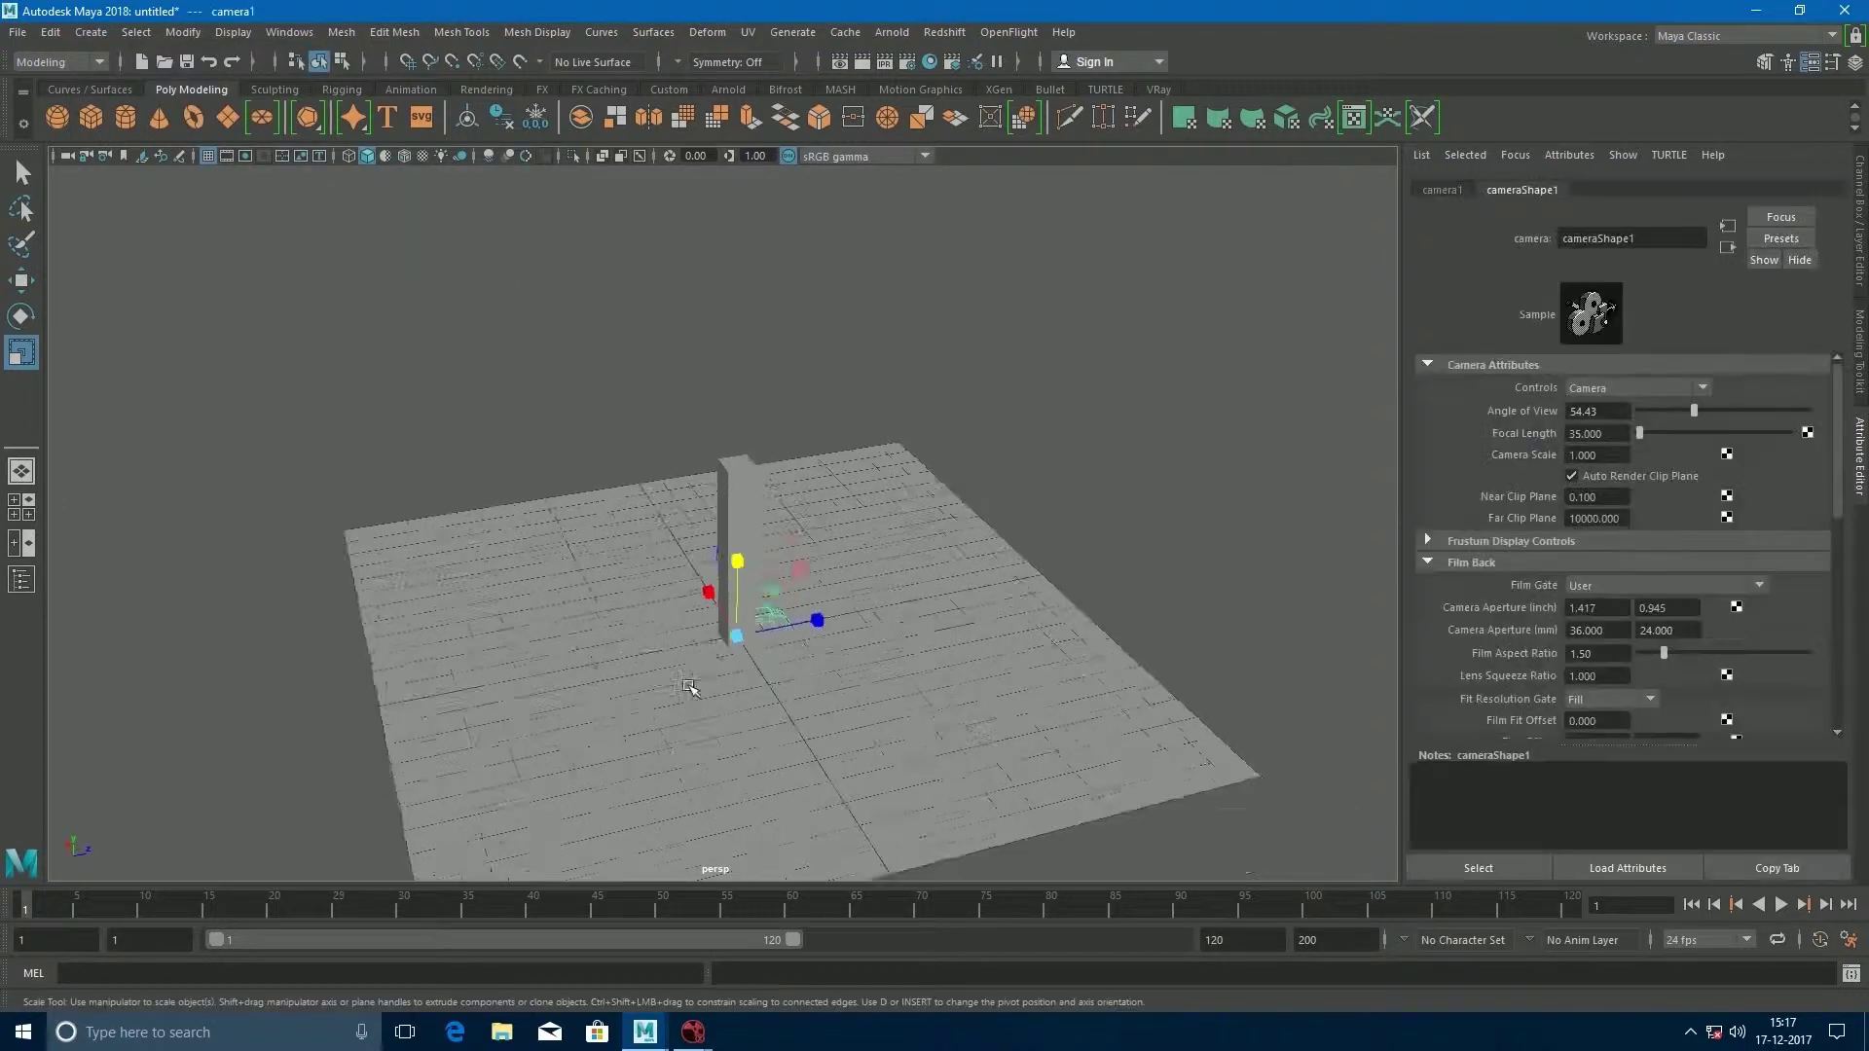
left_click_drag(742, 658, 800, 655)
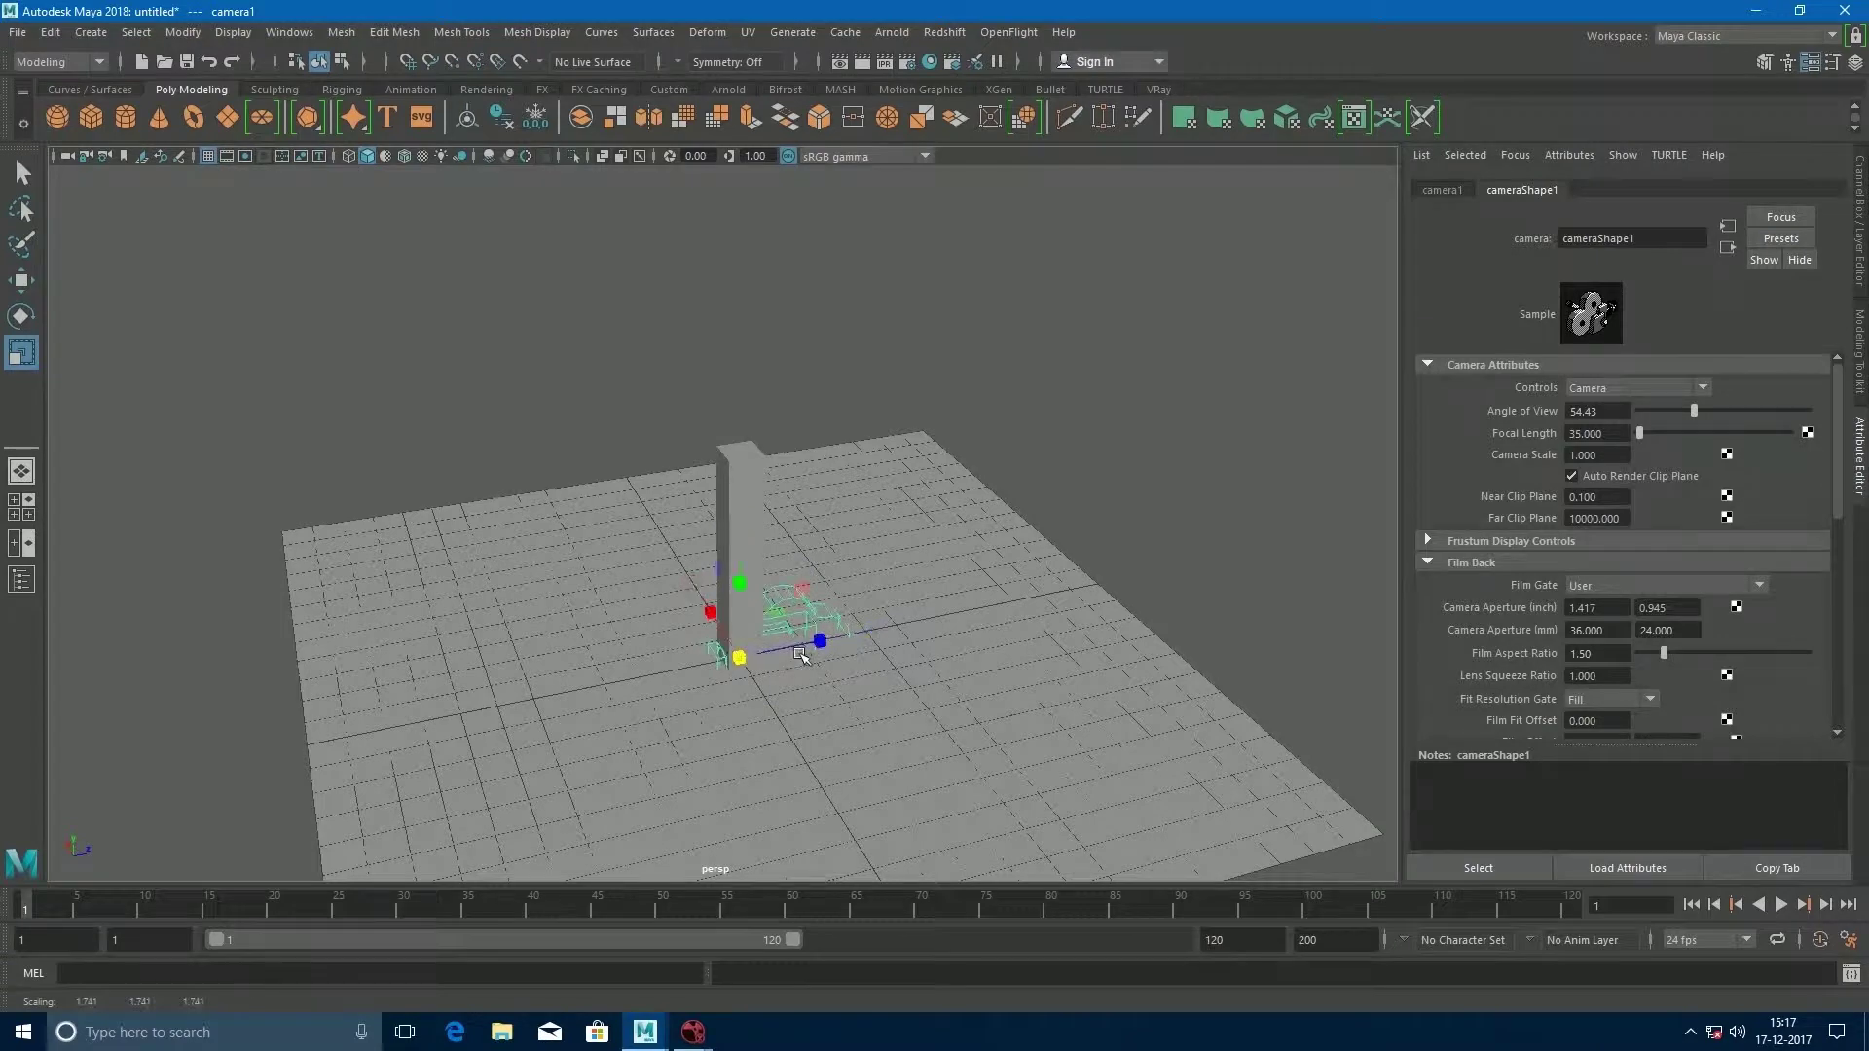
key("w")
left_click_drag(740, 587, 849, 689)
In the maximised top view, drag camera1 down and right across the floor.
key("space")
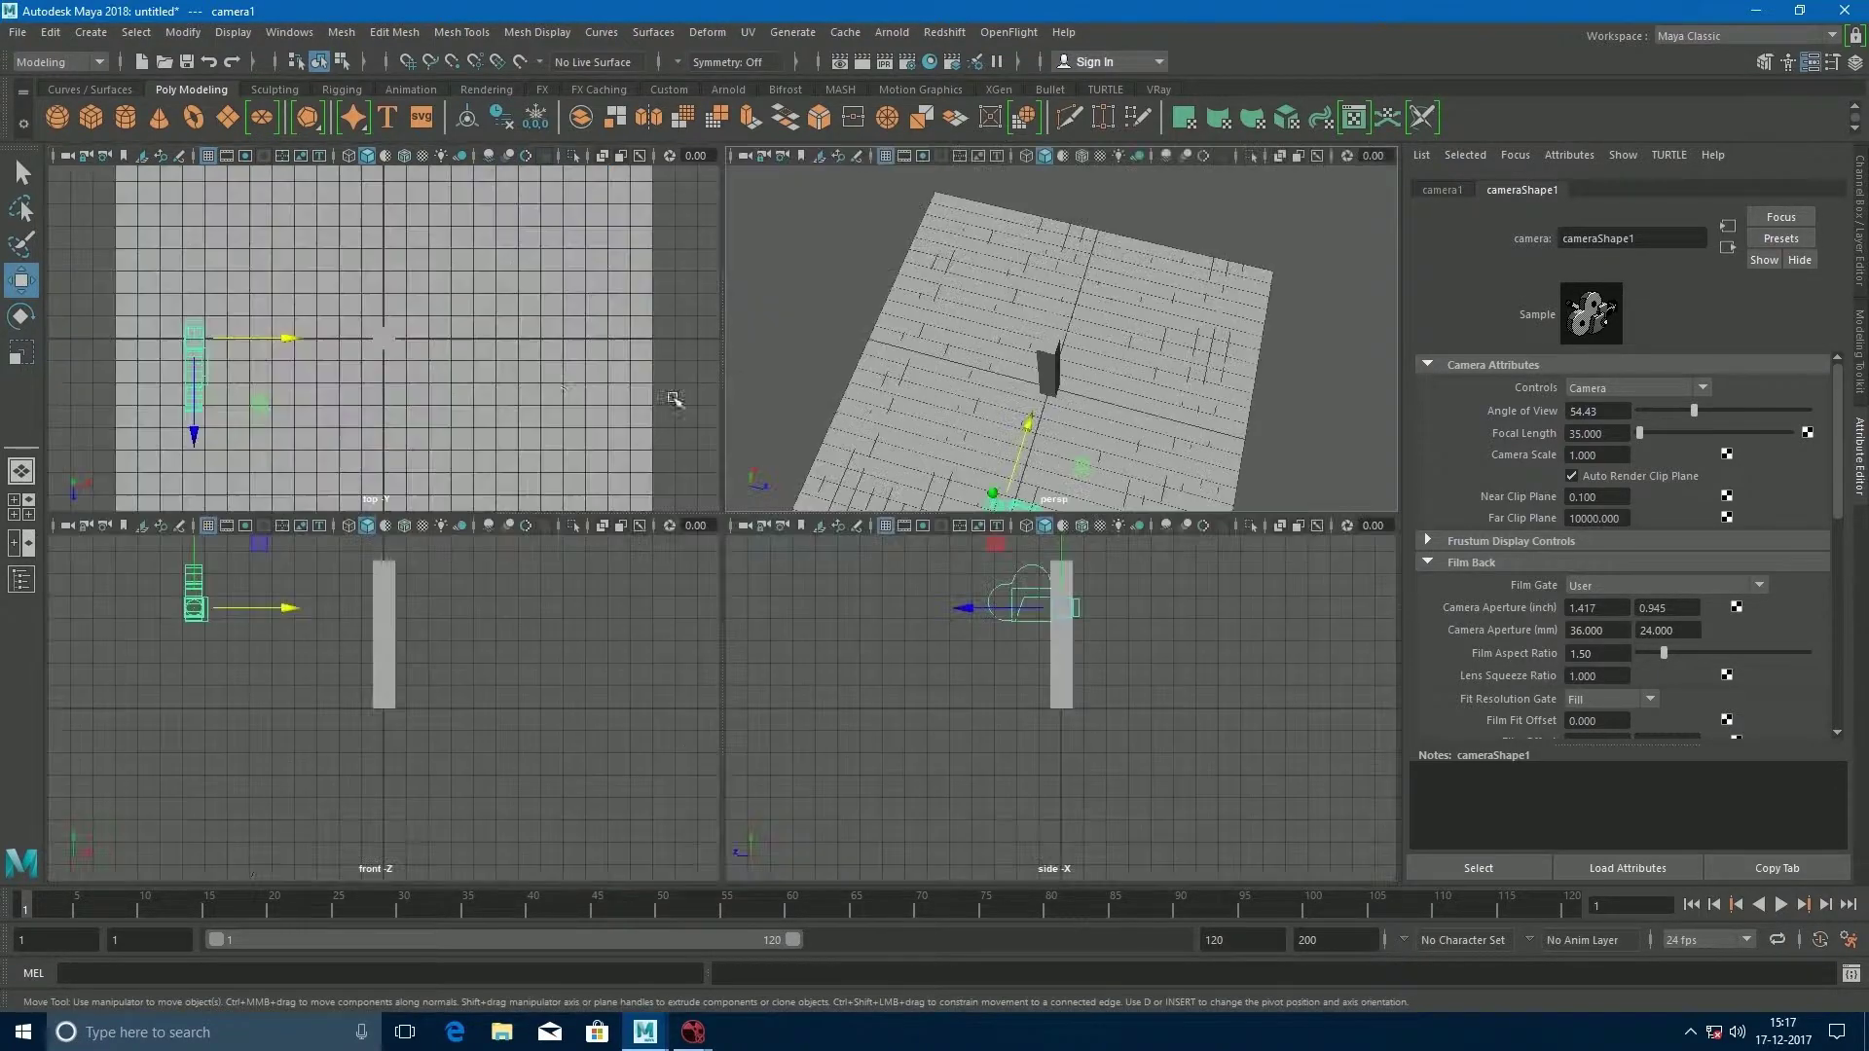
key("space")
scroll(525, 686, "down", 3)
middle_click_drag(399, 623, 497, 647, "alt")
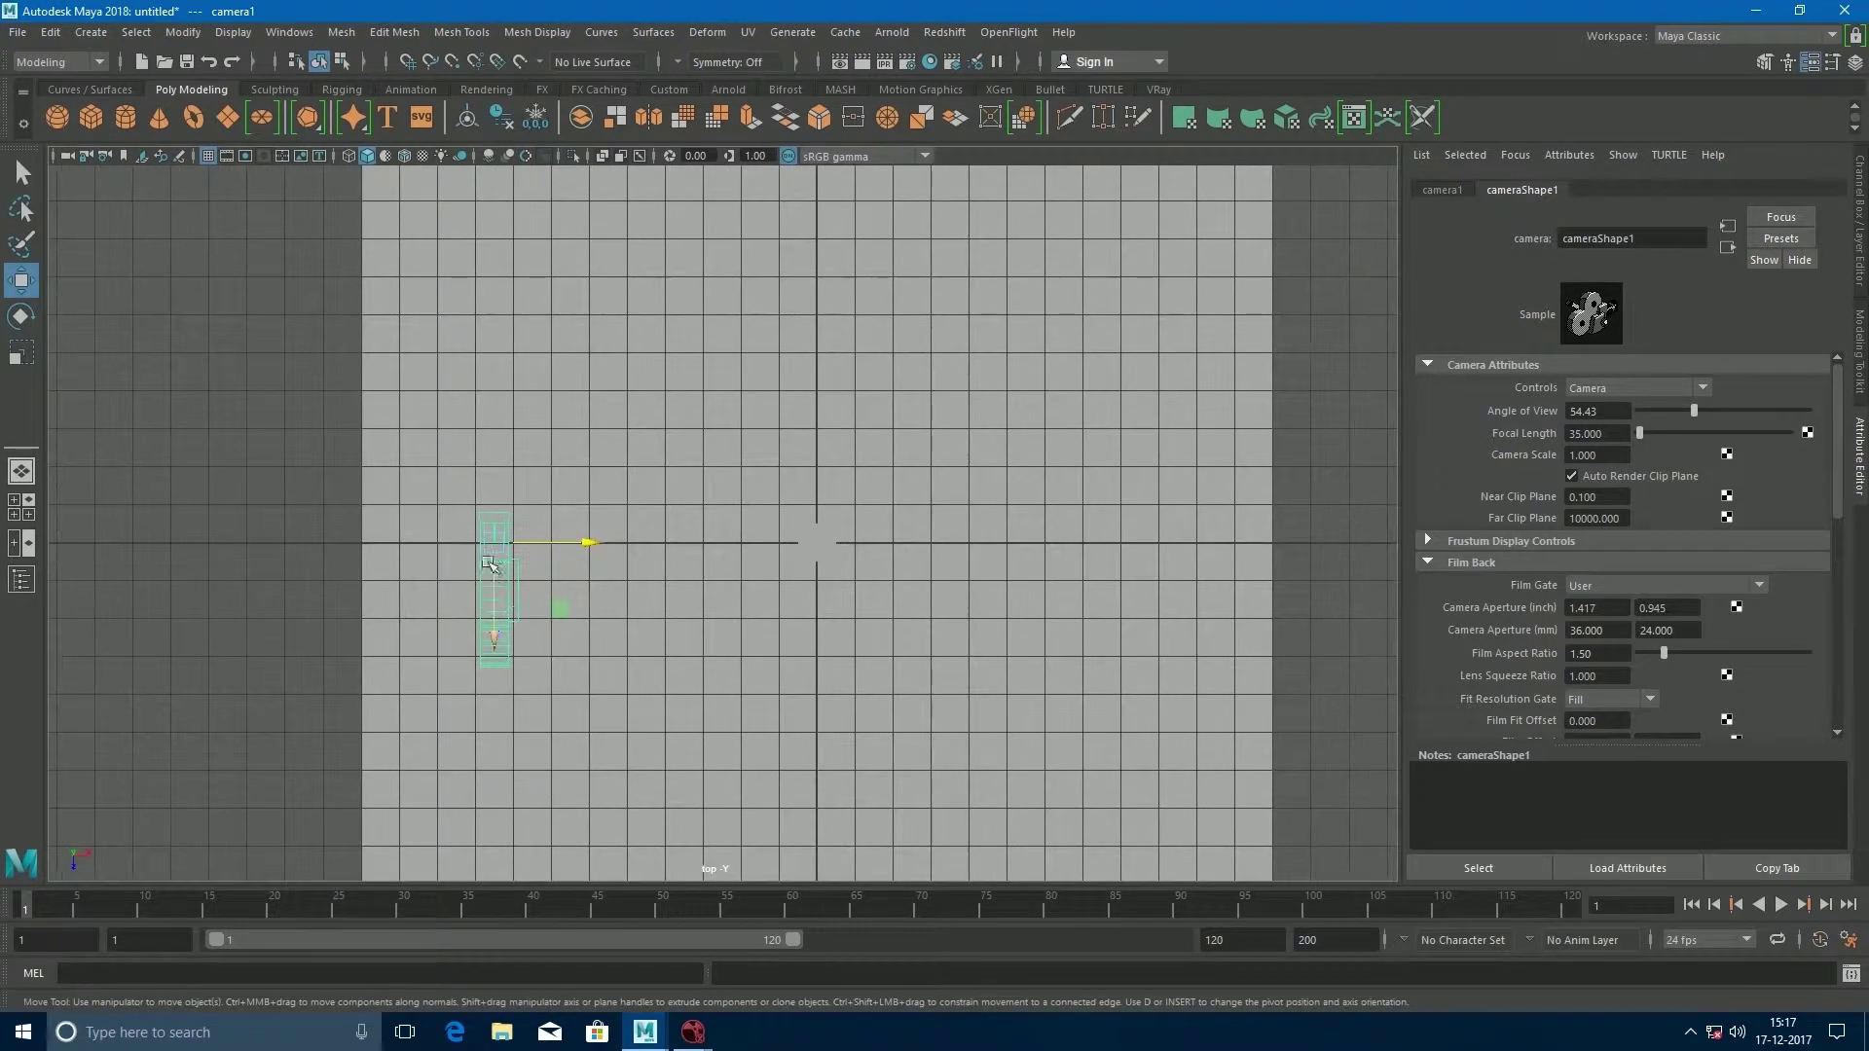
left_click_drag(495, 645, 820, 732)
scroll(817, 726, "down", 1)
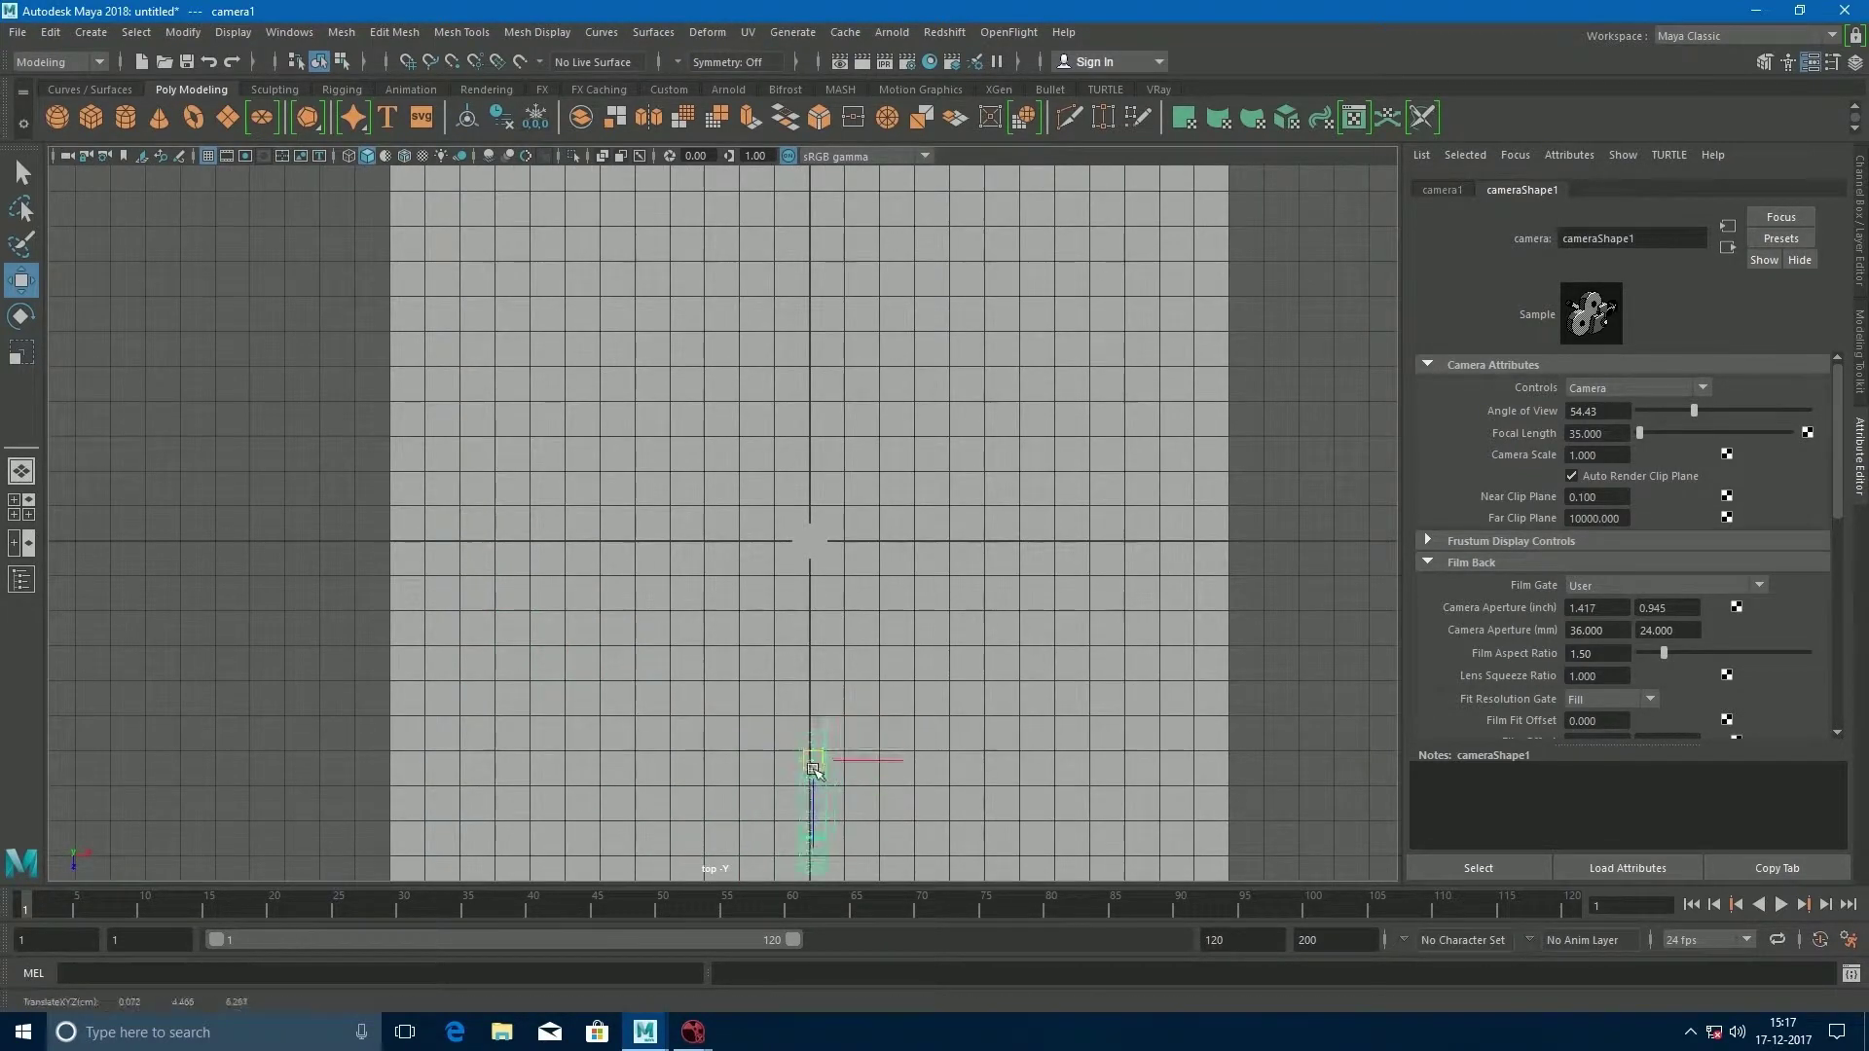
scroll(818, 728, "down", 2)
scroll(803, 668, "up", 2)
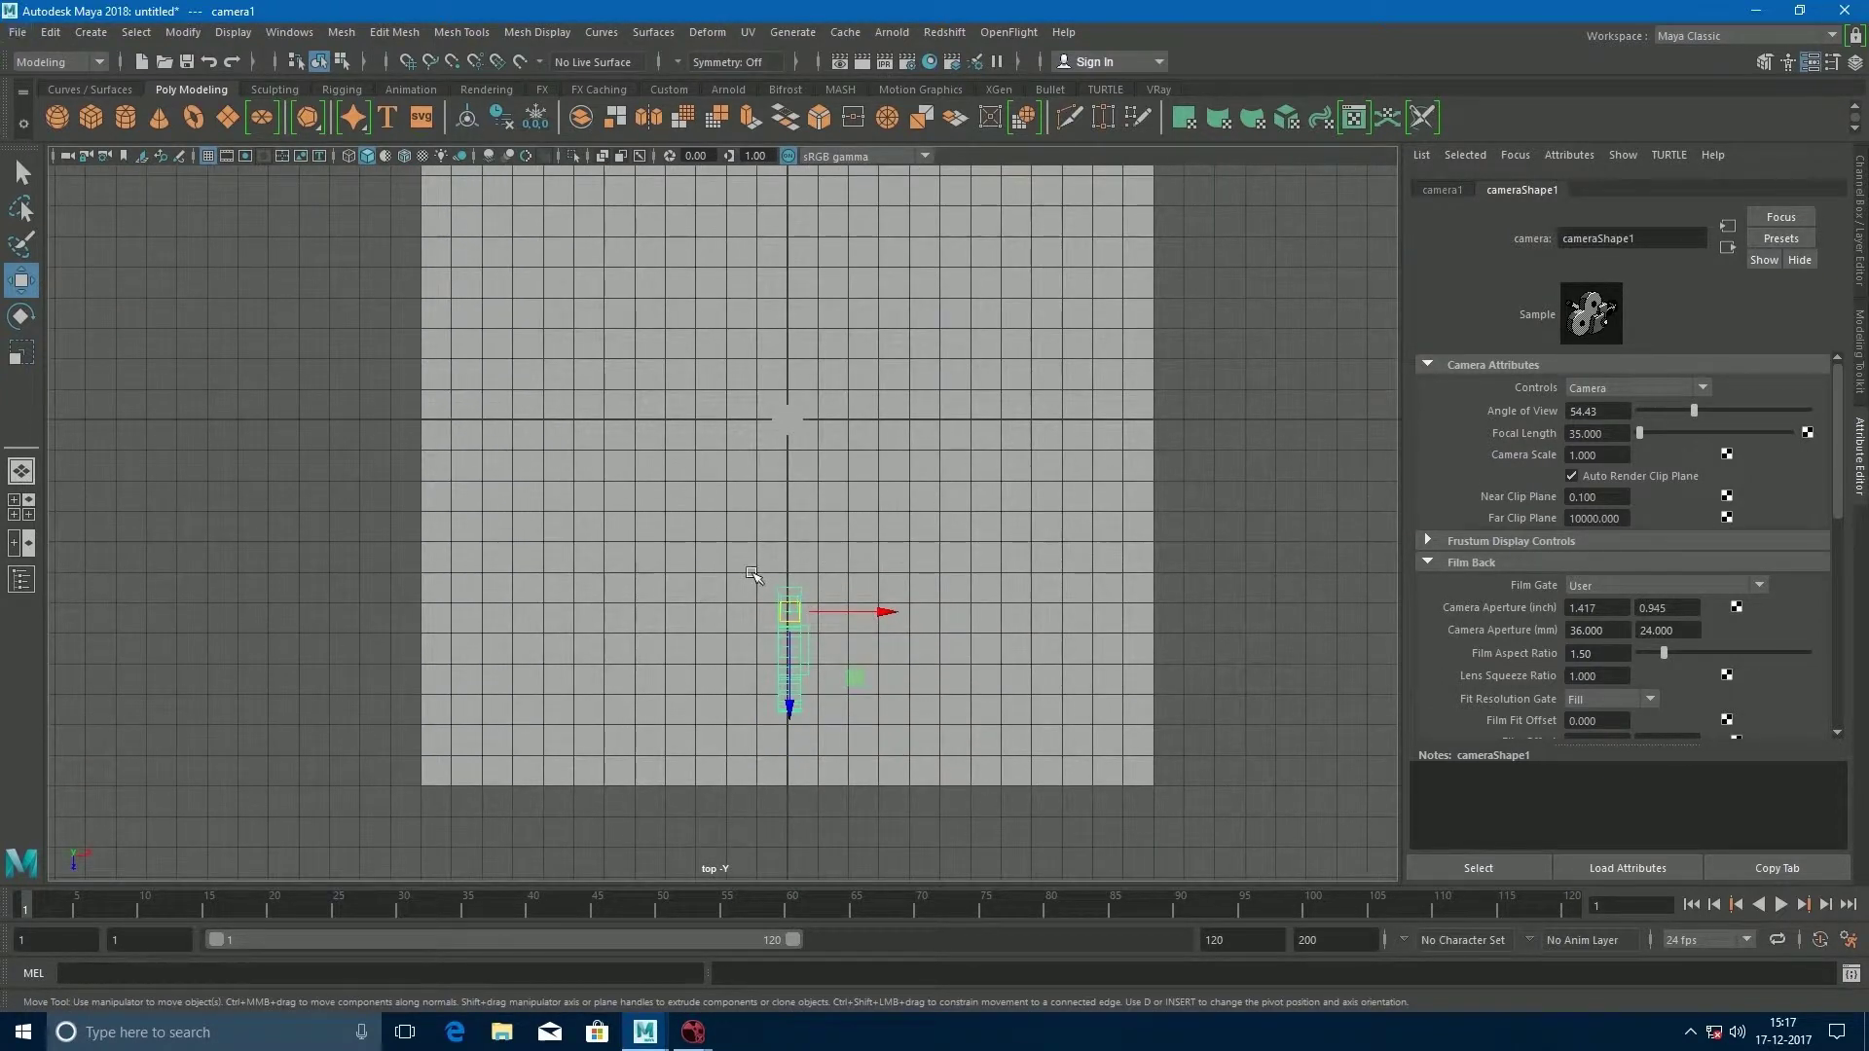
Reposition camera1 directly in front of the pillar near the floor's front edge.
key("space")
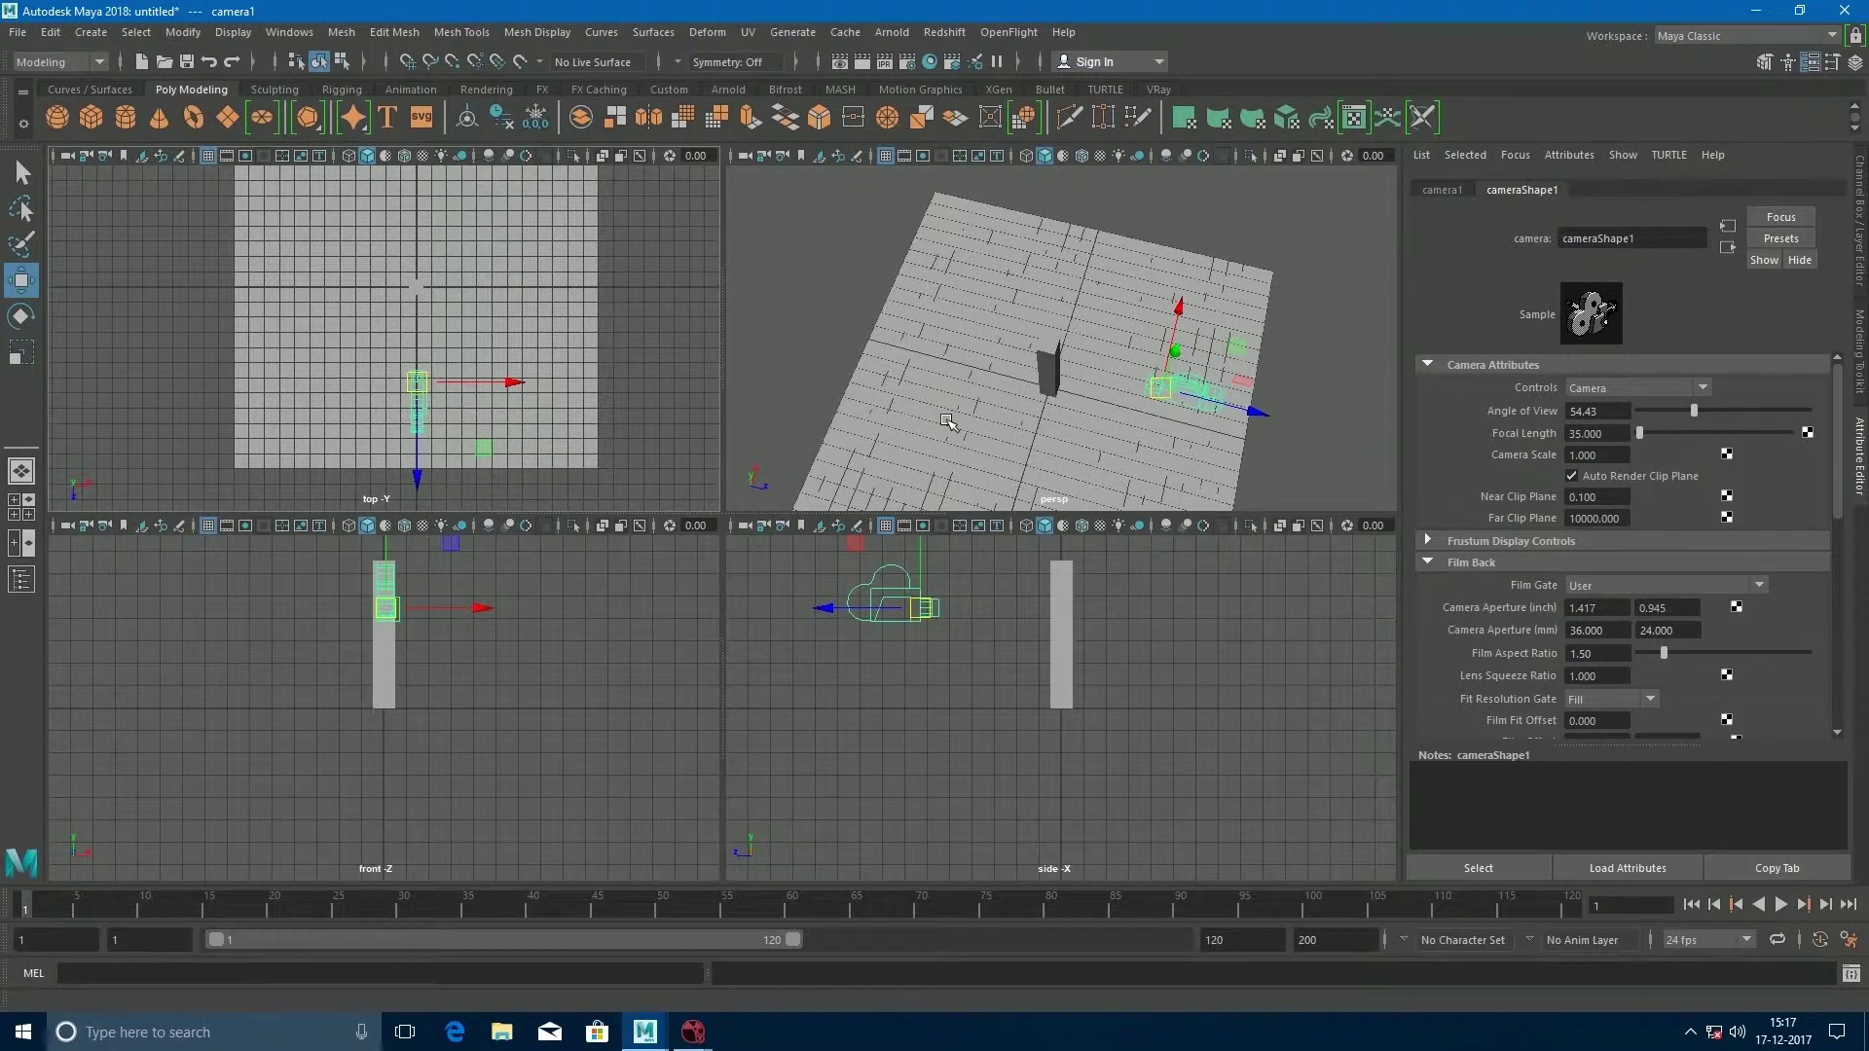
key("space")
scroll(745, 611, "down", 3)
scroll(746, 610, "up", 3)
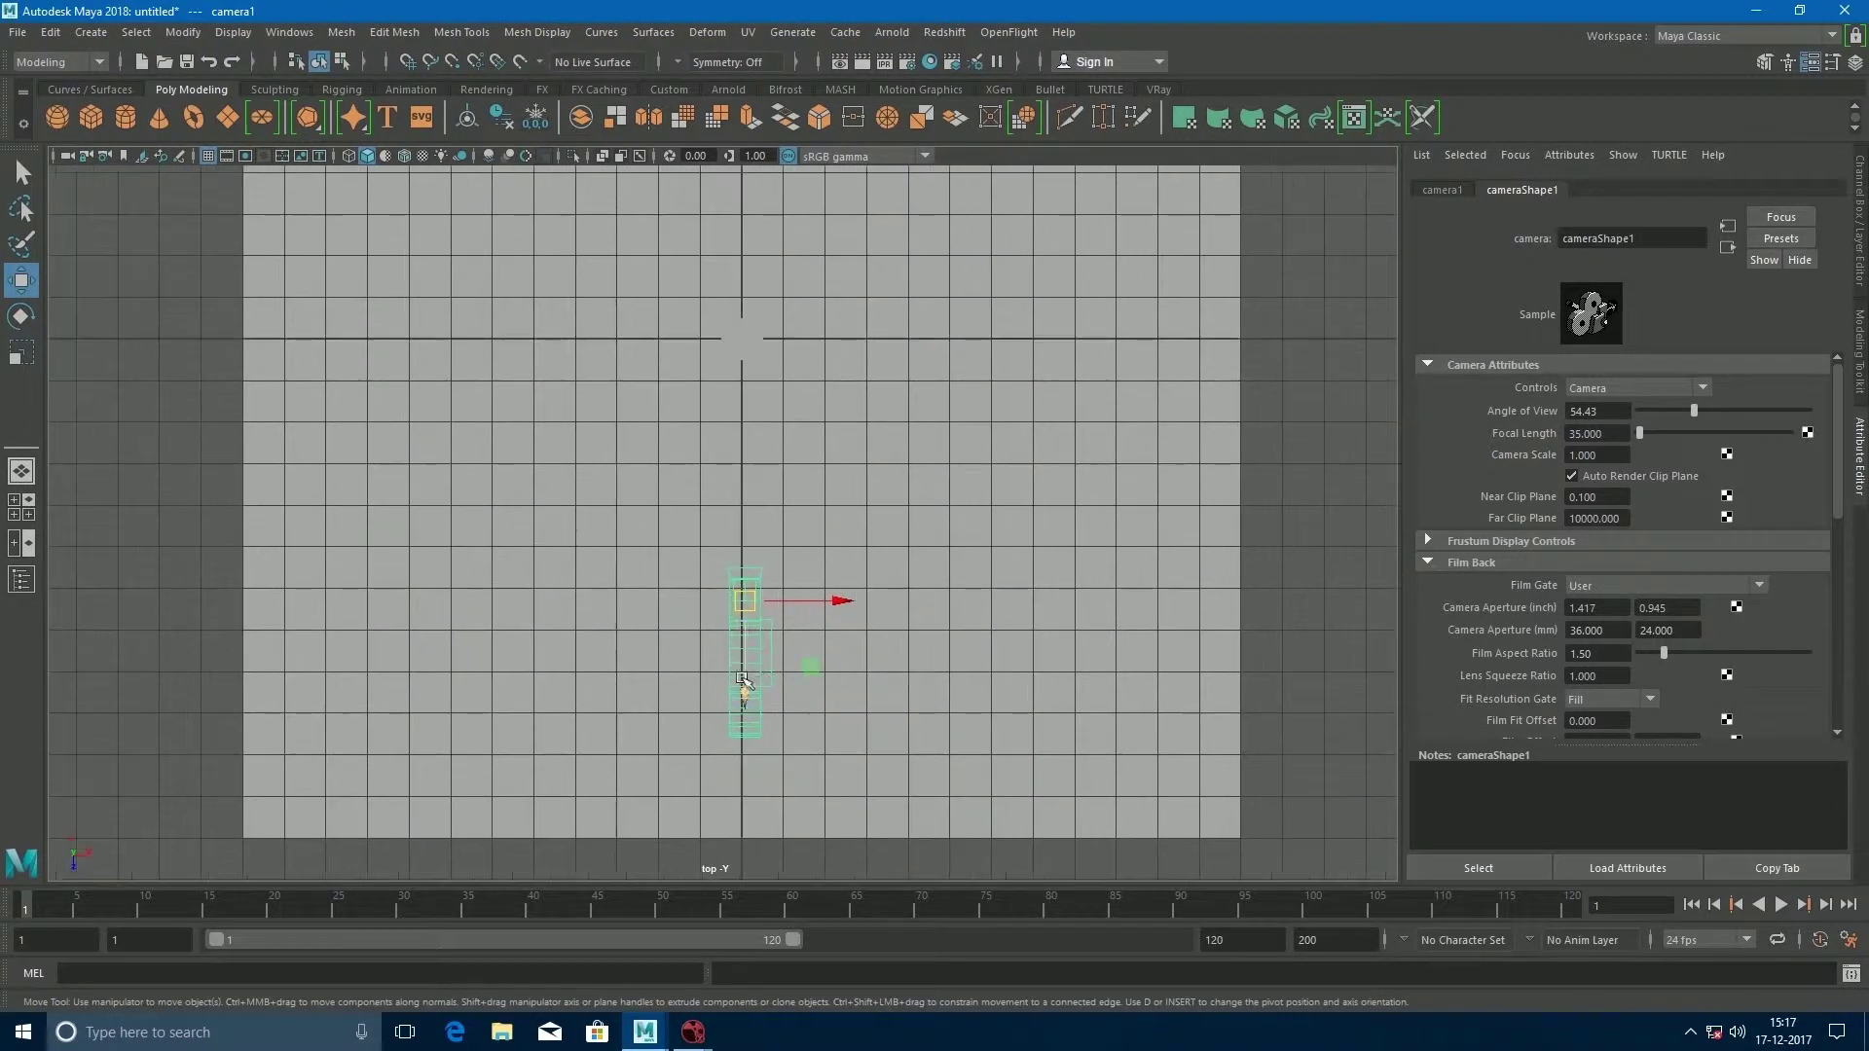
left_click_drag(746, 672, 733, 717)
scroll(742, 730, "down", 2)
scroll(736, 705, "down", 2)
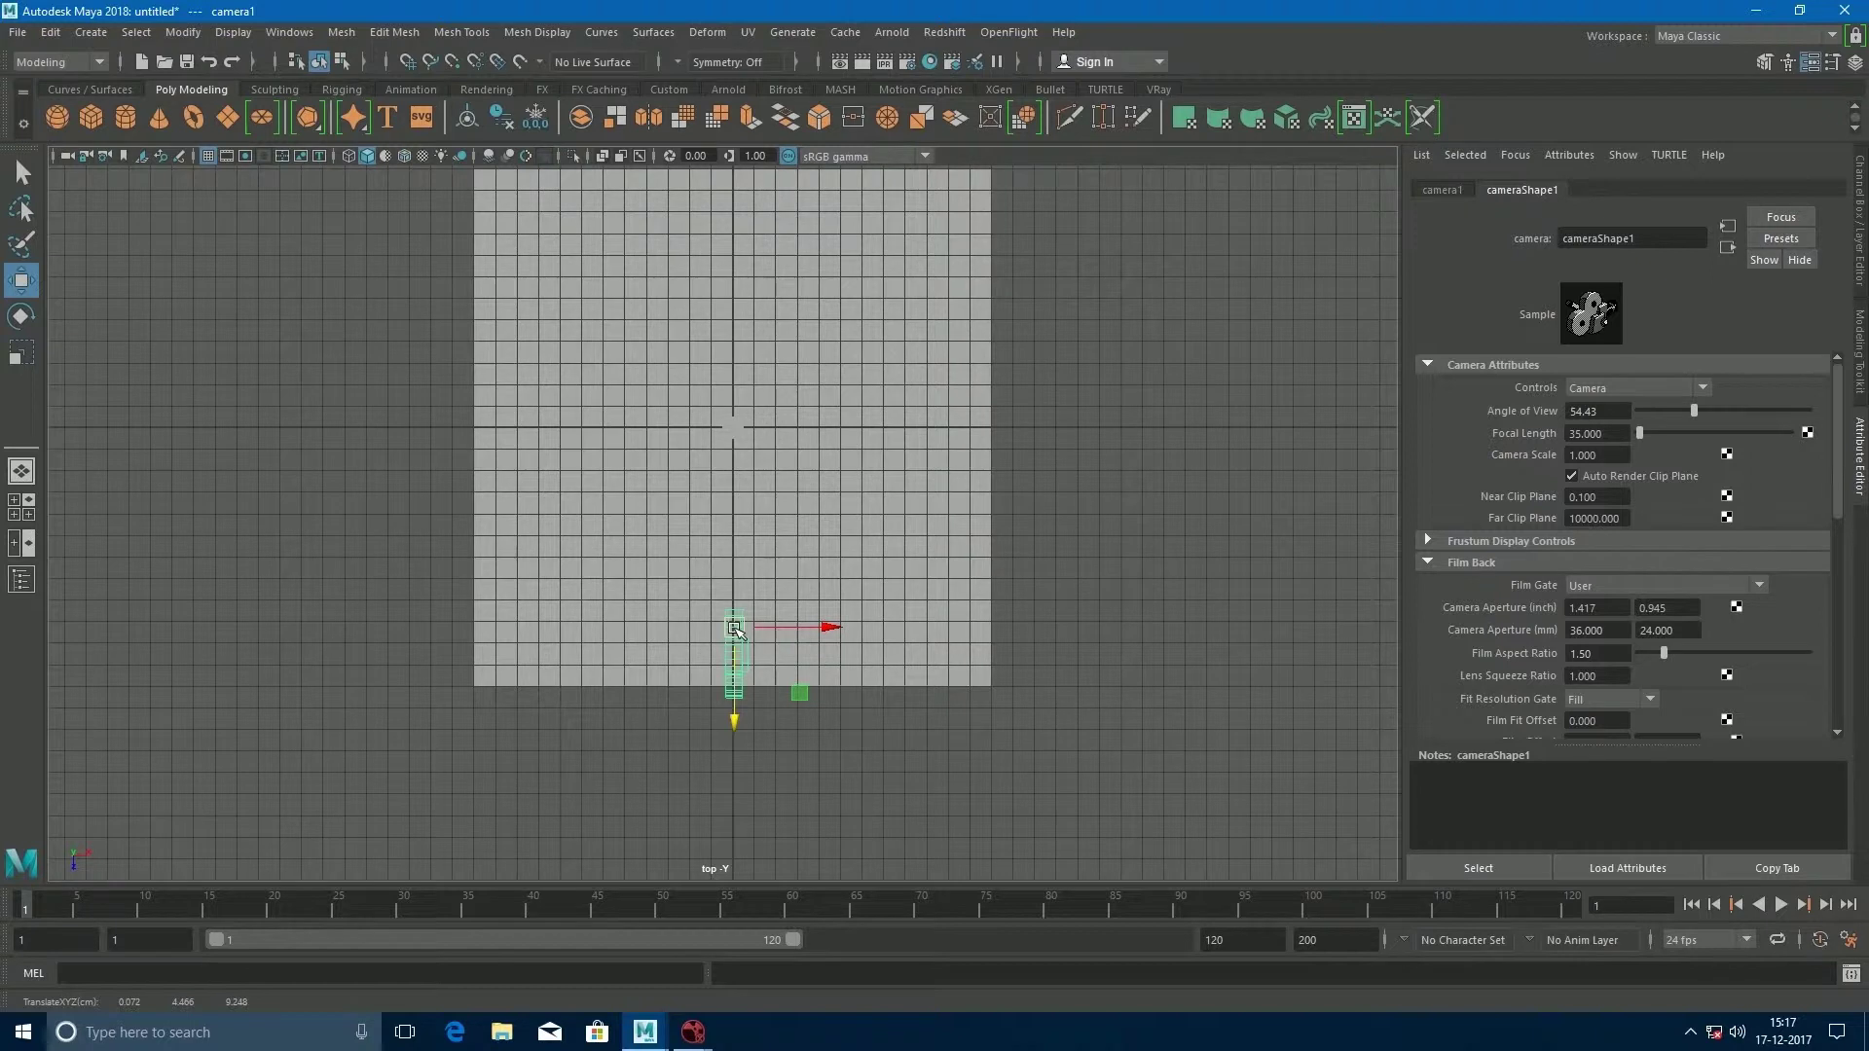
Reselect camera1 and start playback with Alt+V.
left_click(1053, 497)
left_click(737, 646)
key("alt+v")
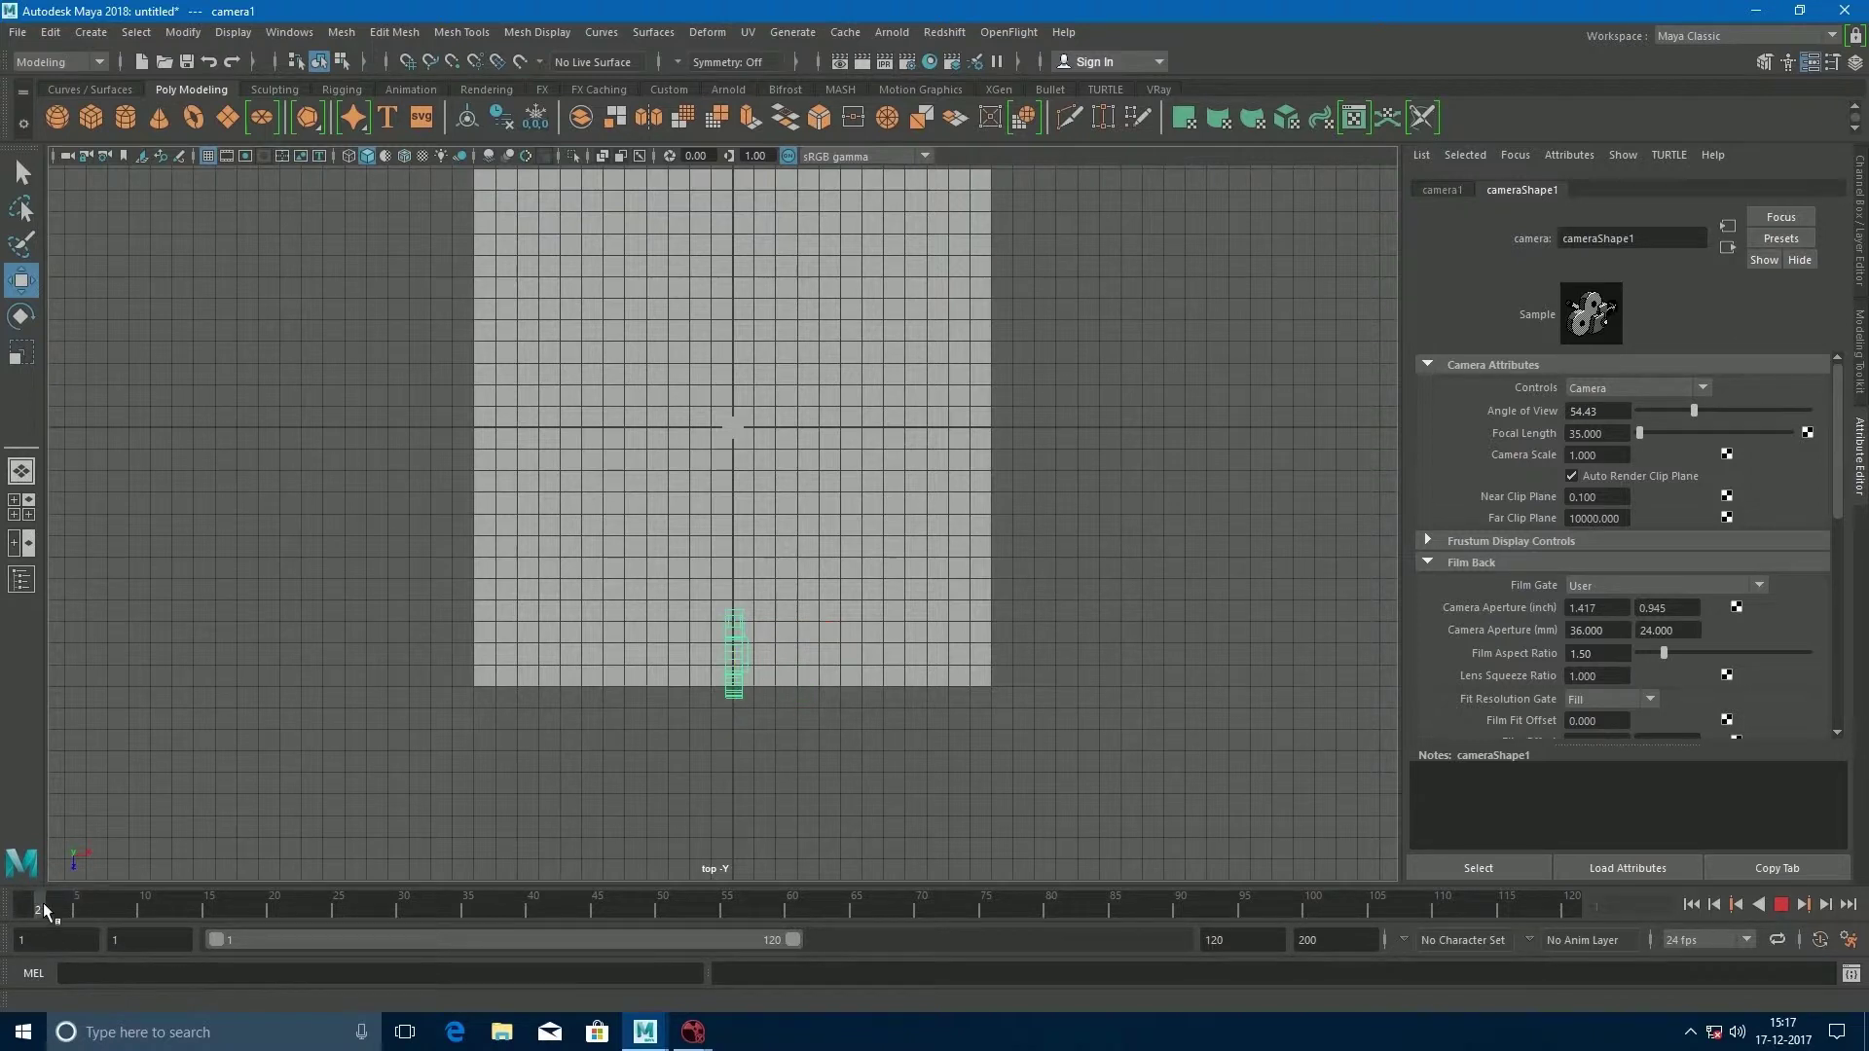
At frame 75, move camera1 right and slightly forward to key its new position.
key("alt+v")
left_click(29, 914)
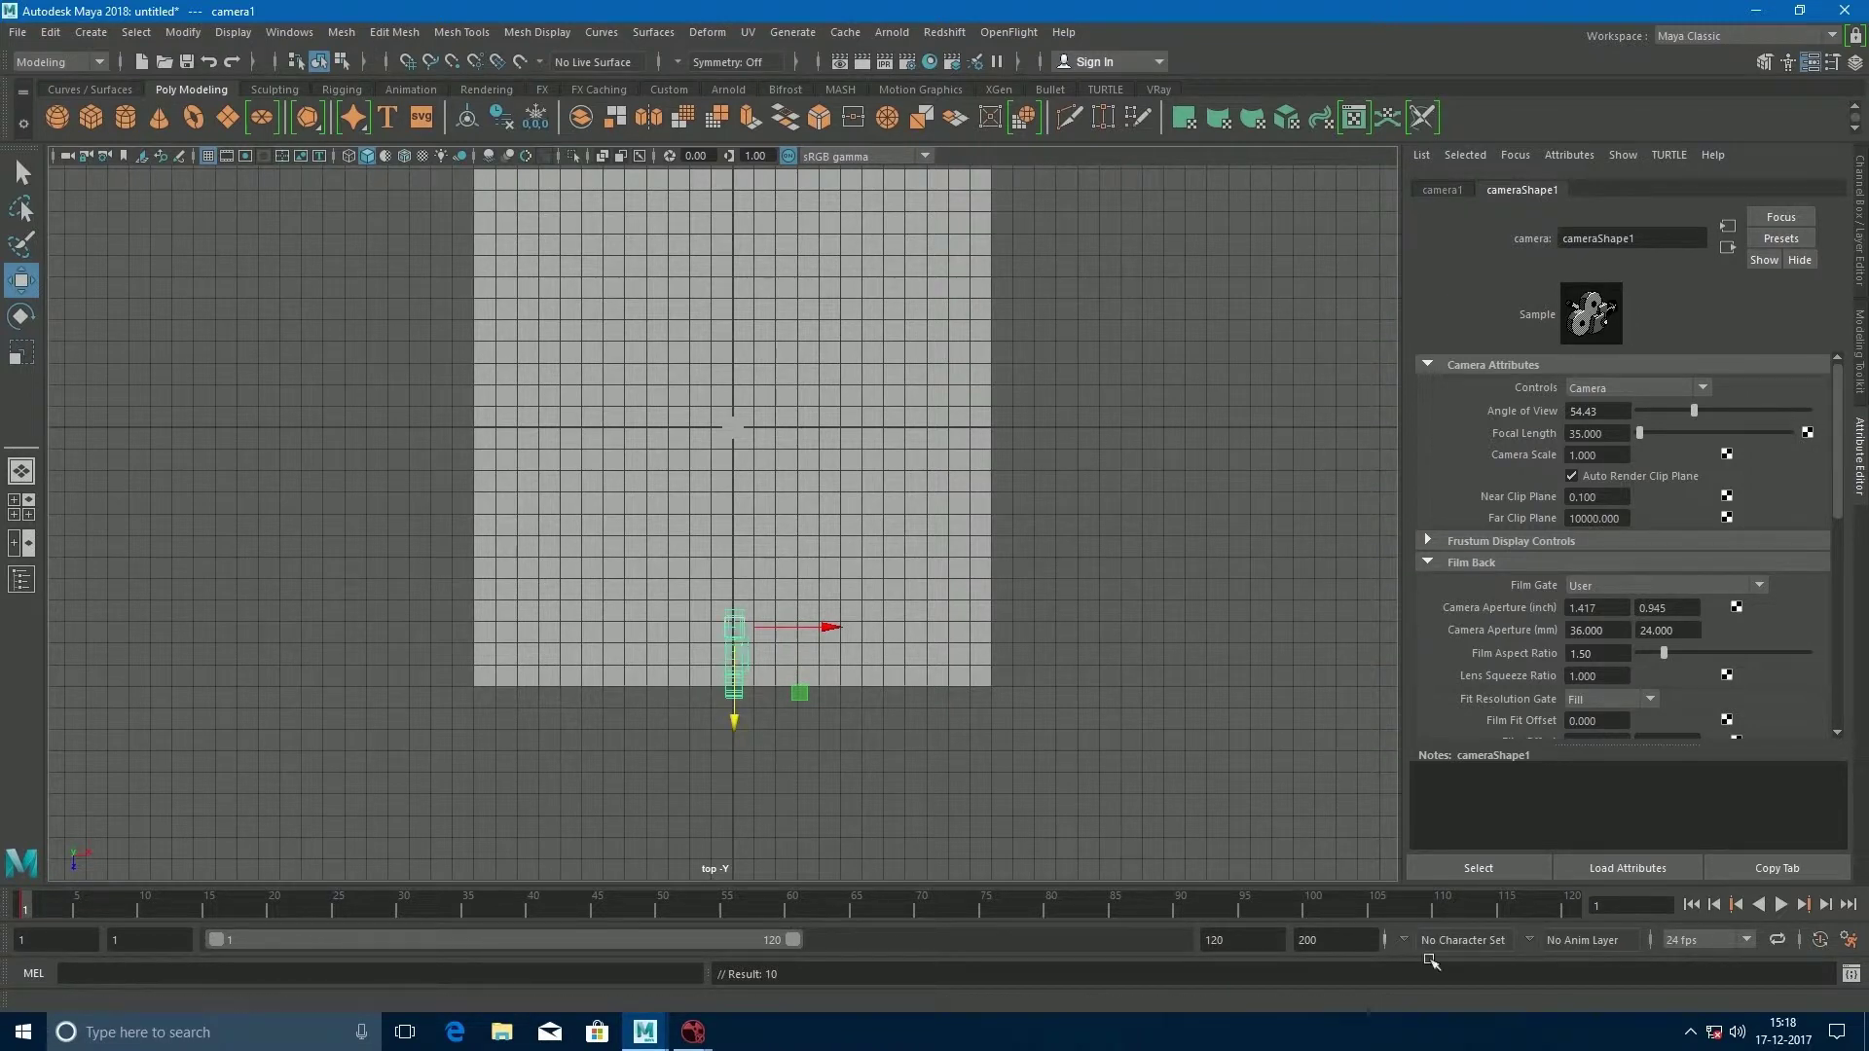
left_click(987, 910)
left_click_drag(734, 628, 837, 537)
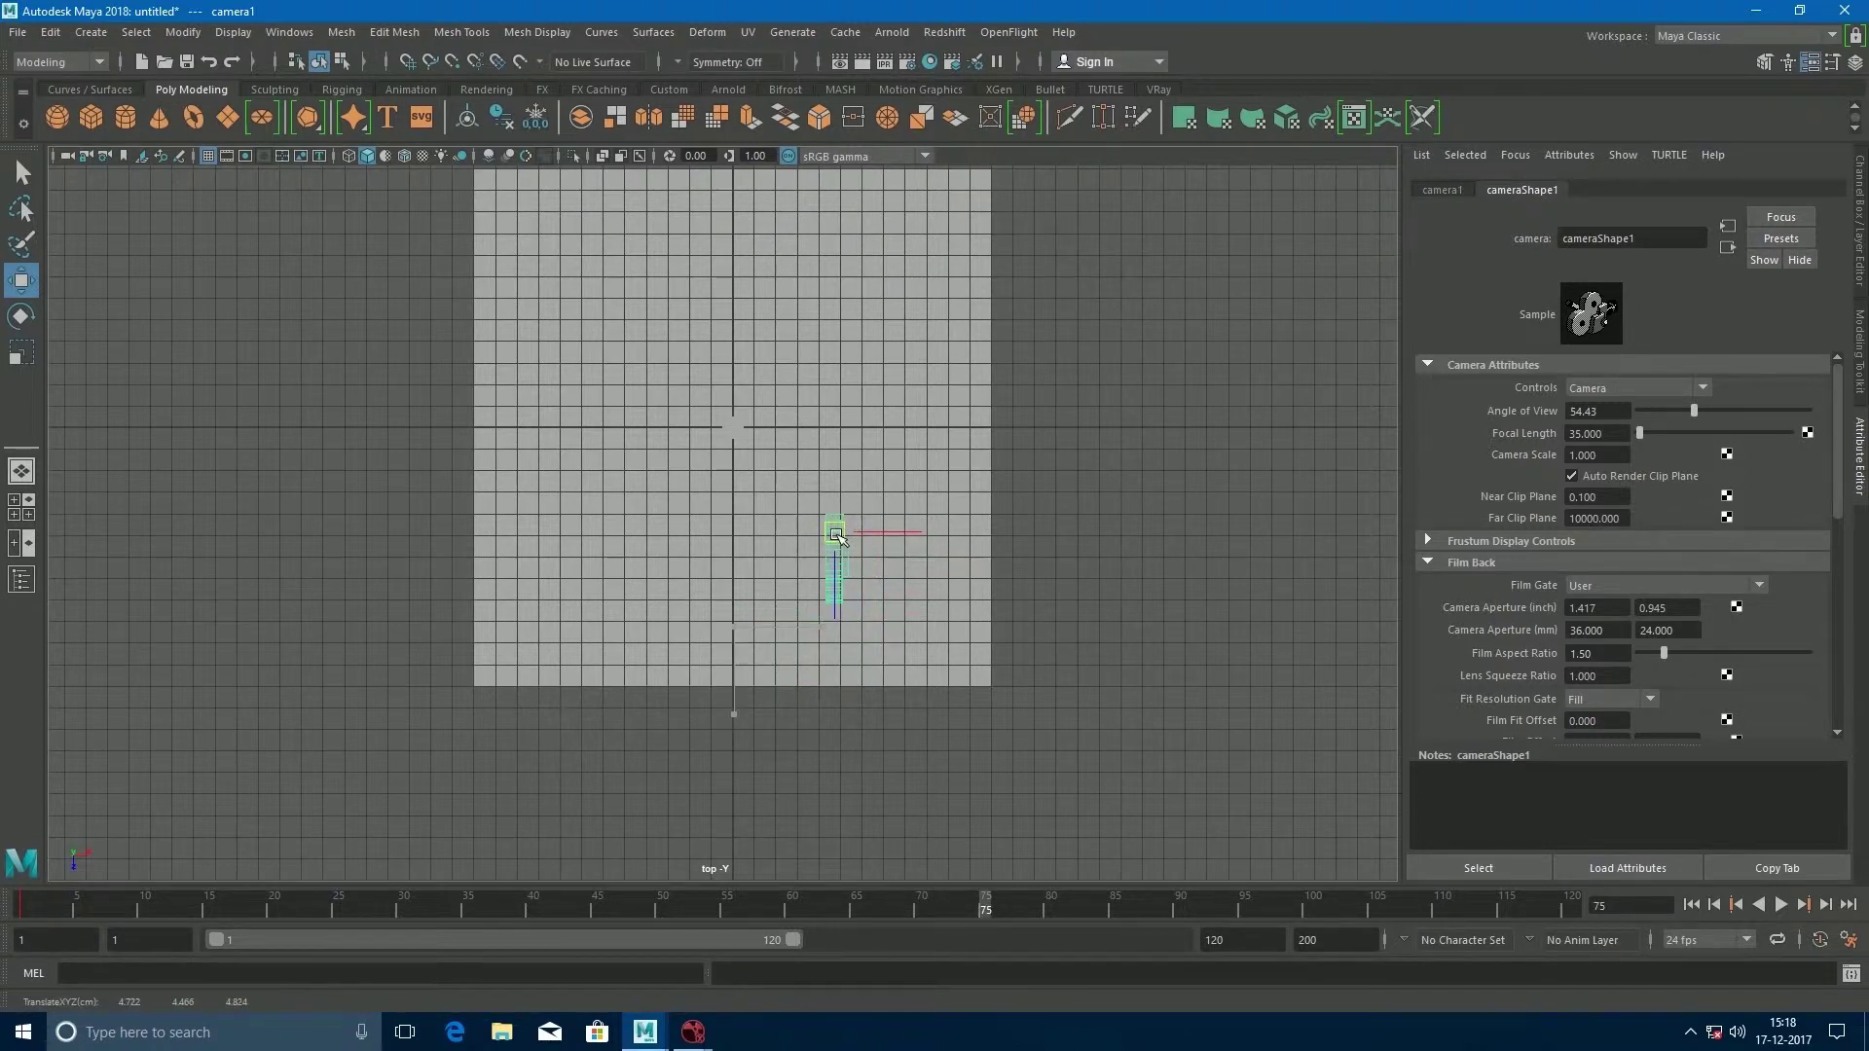
left_click_drag(837, 536, 837, 536)
left_click_drag(837, 537, 904, 524)
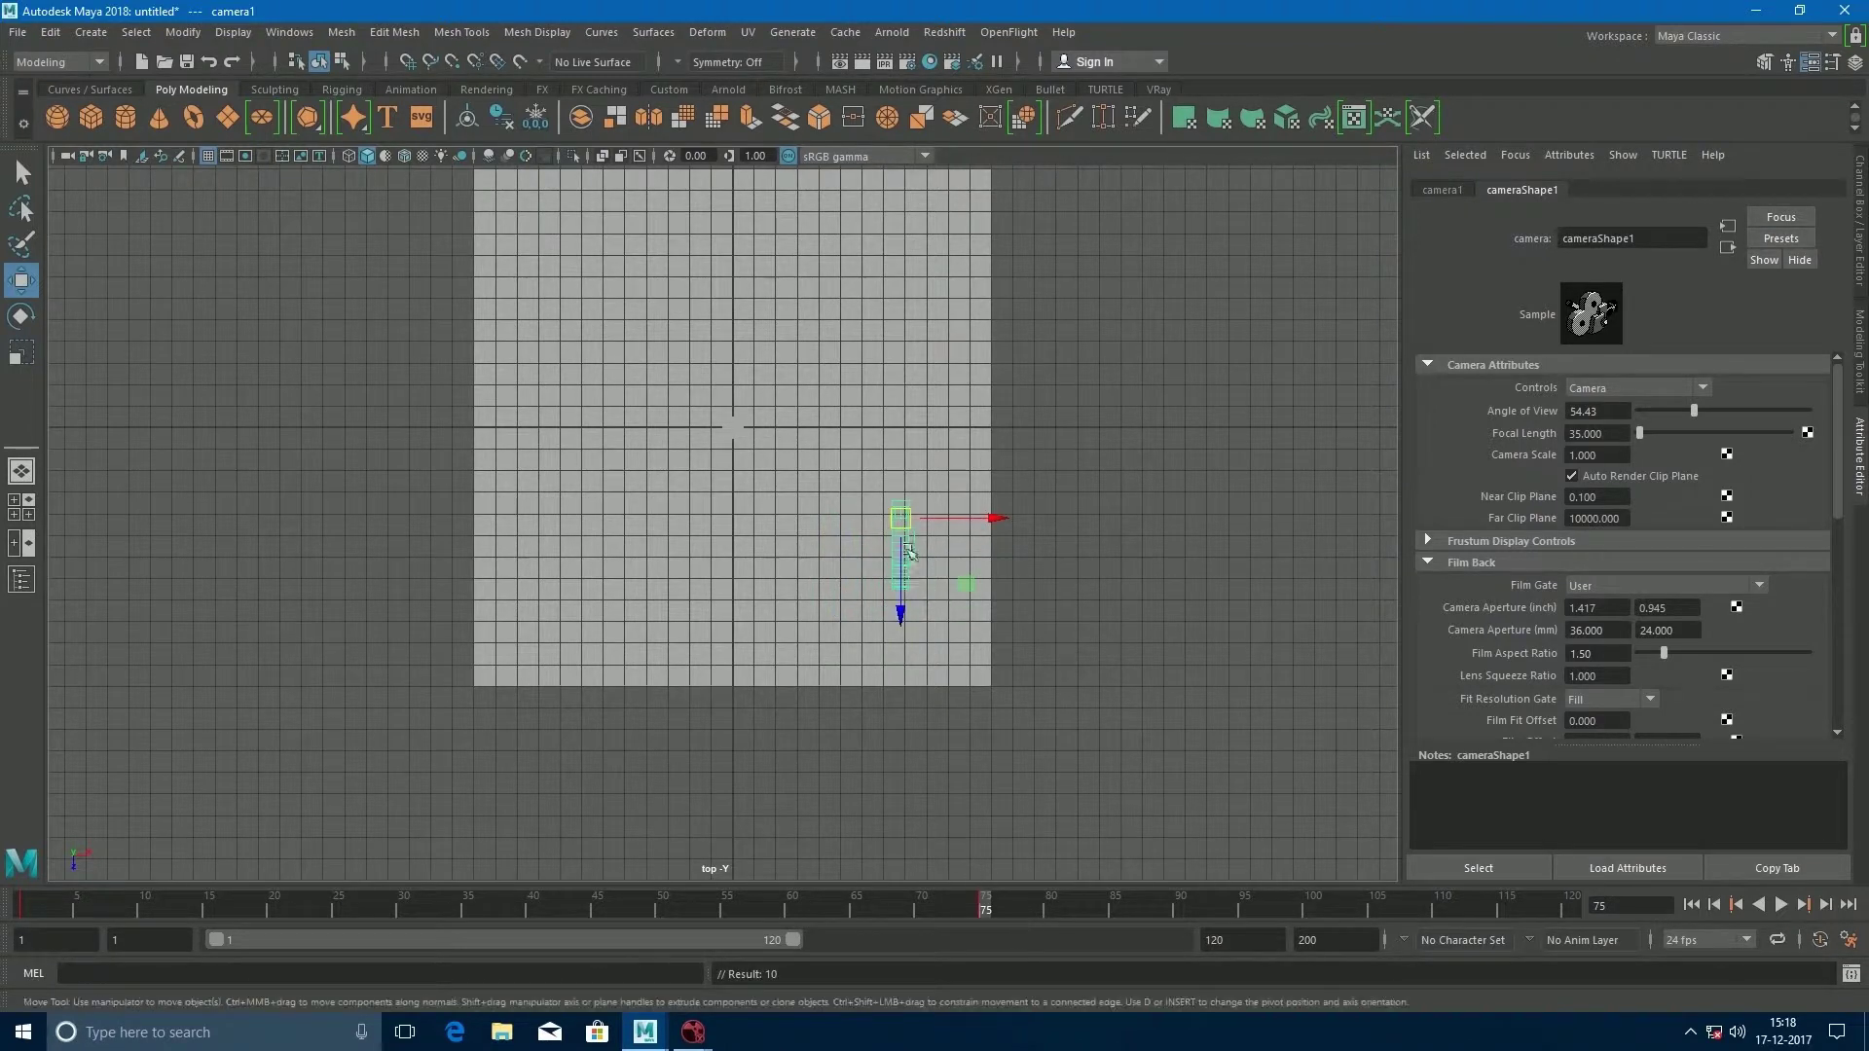
Play frames 1–75 to check the camera motion, then return to frame 75.
left_click(1691, 904)
left_click(1781, 904)
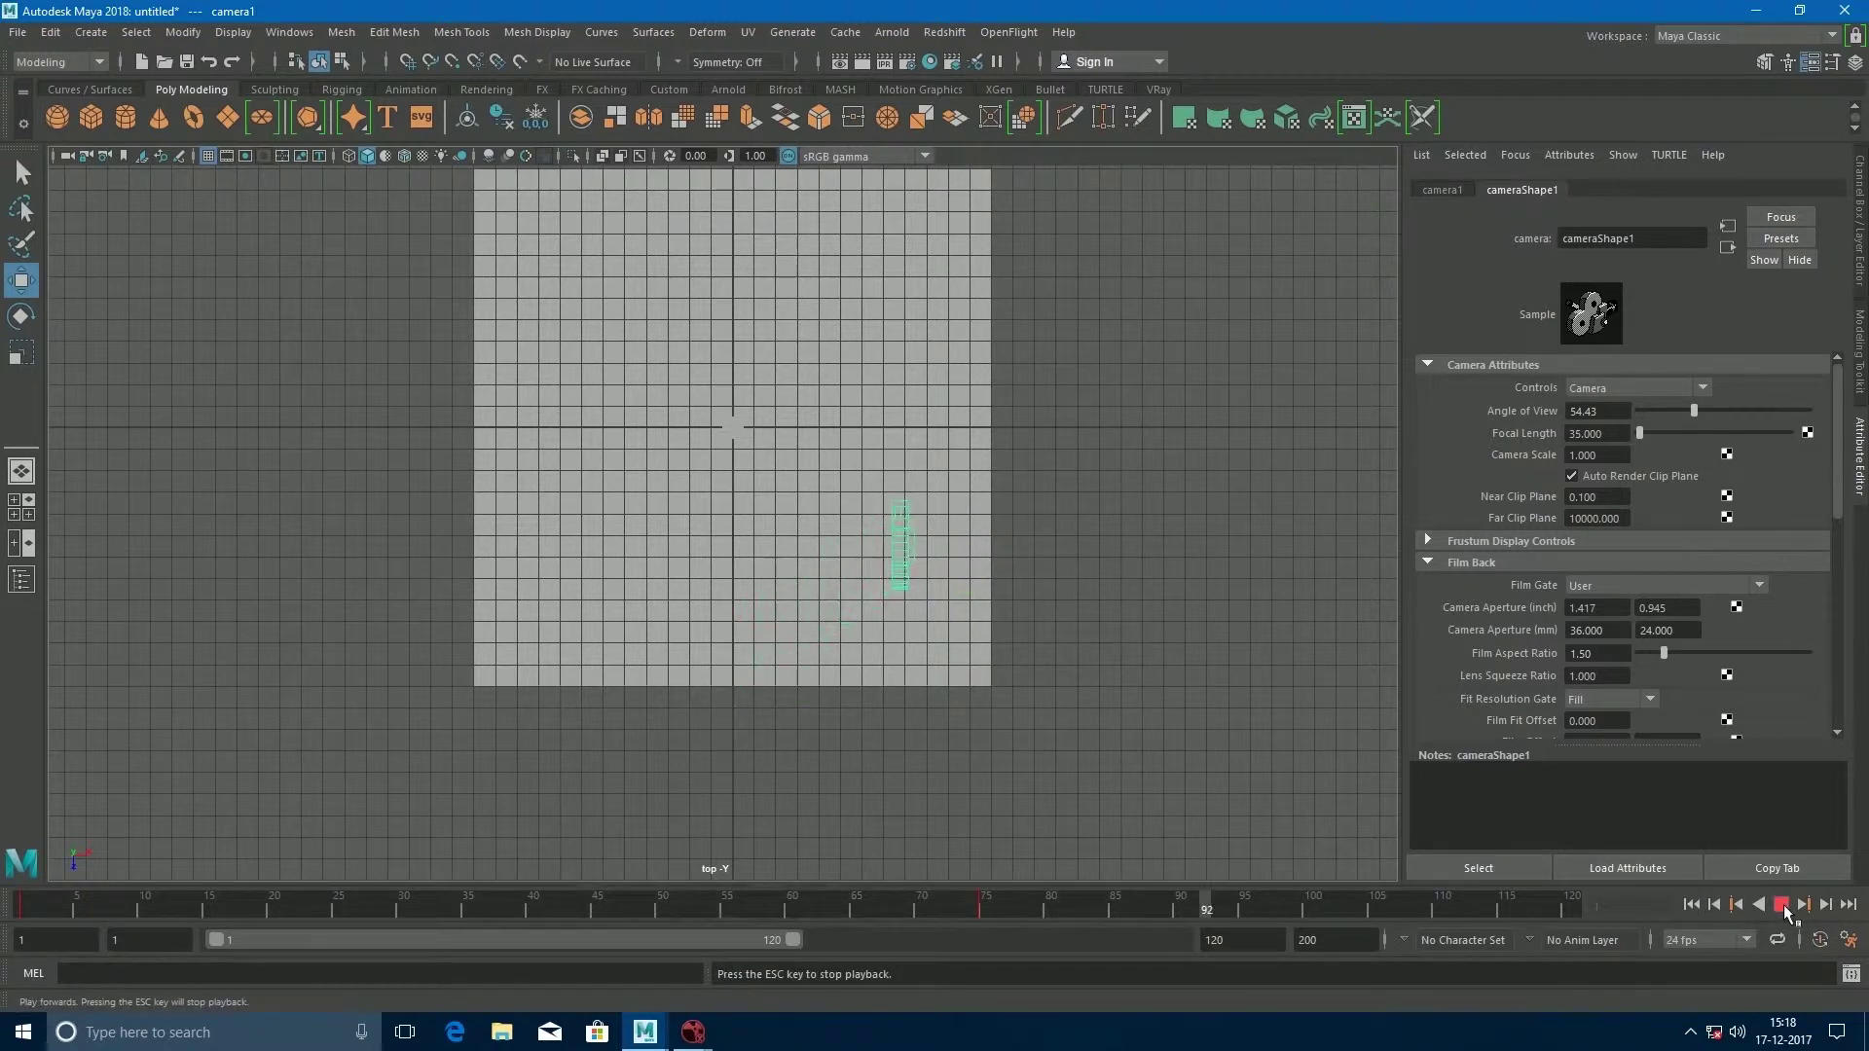
left_click(1781, 904)
left_click(1692, 904)
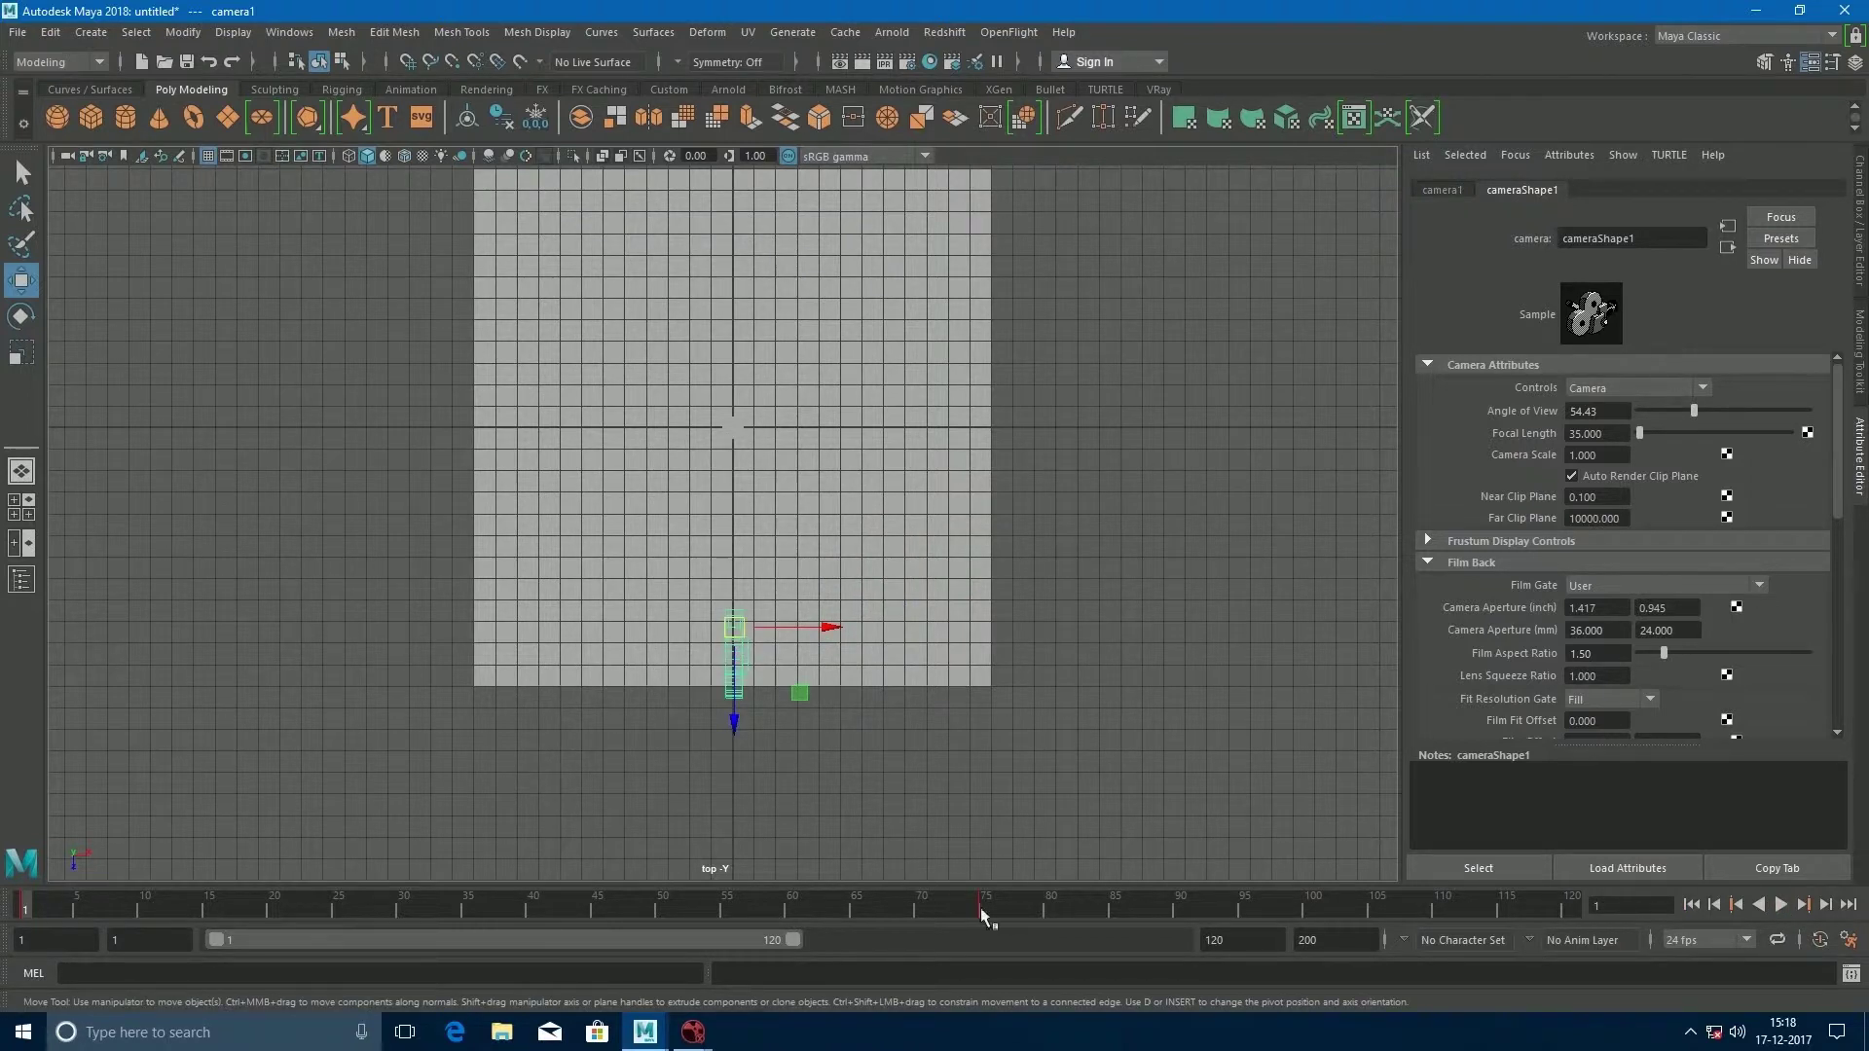
left_click(985, 912)
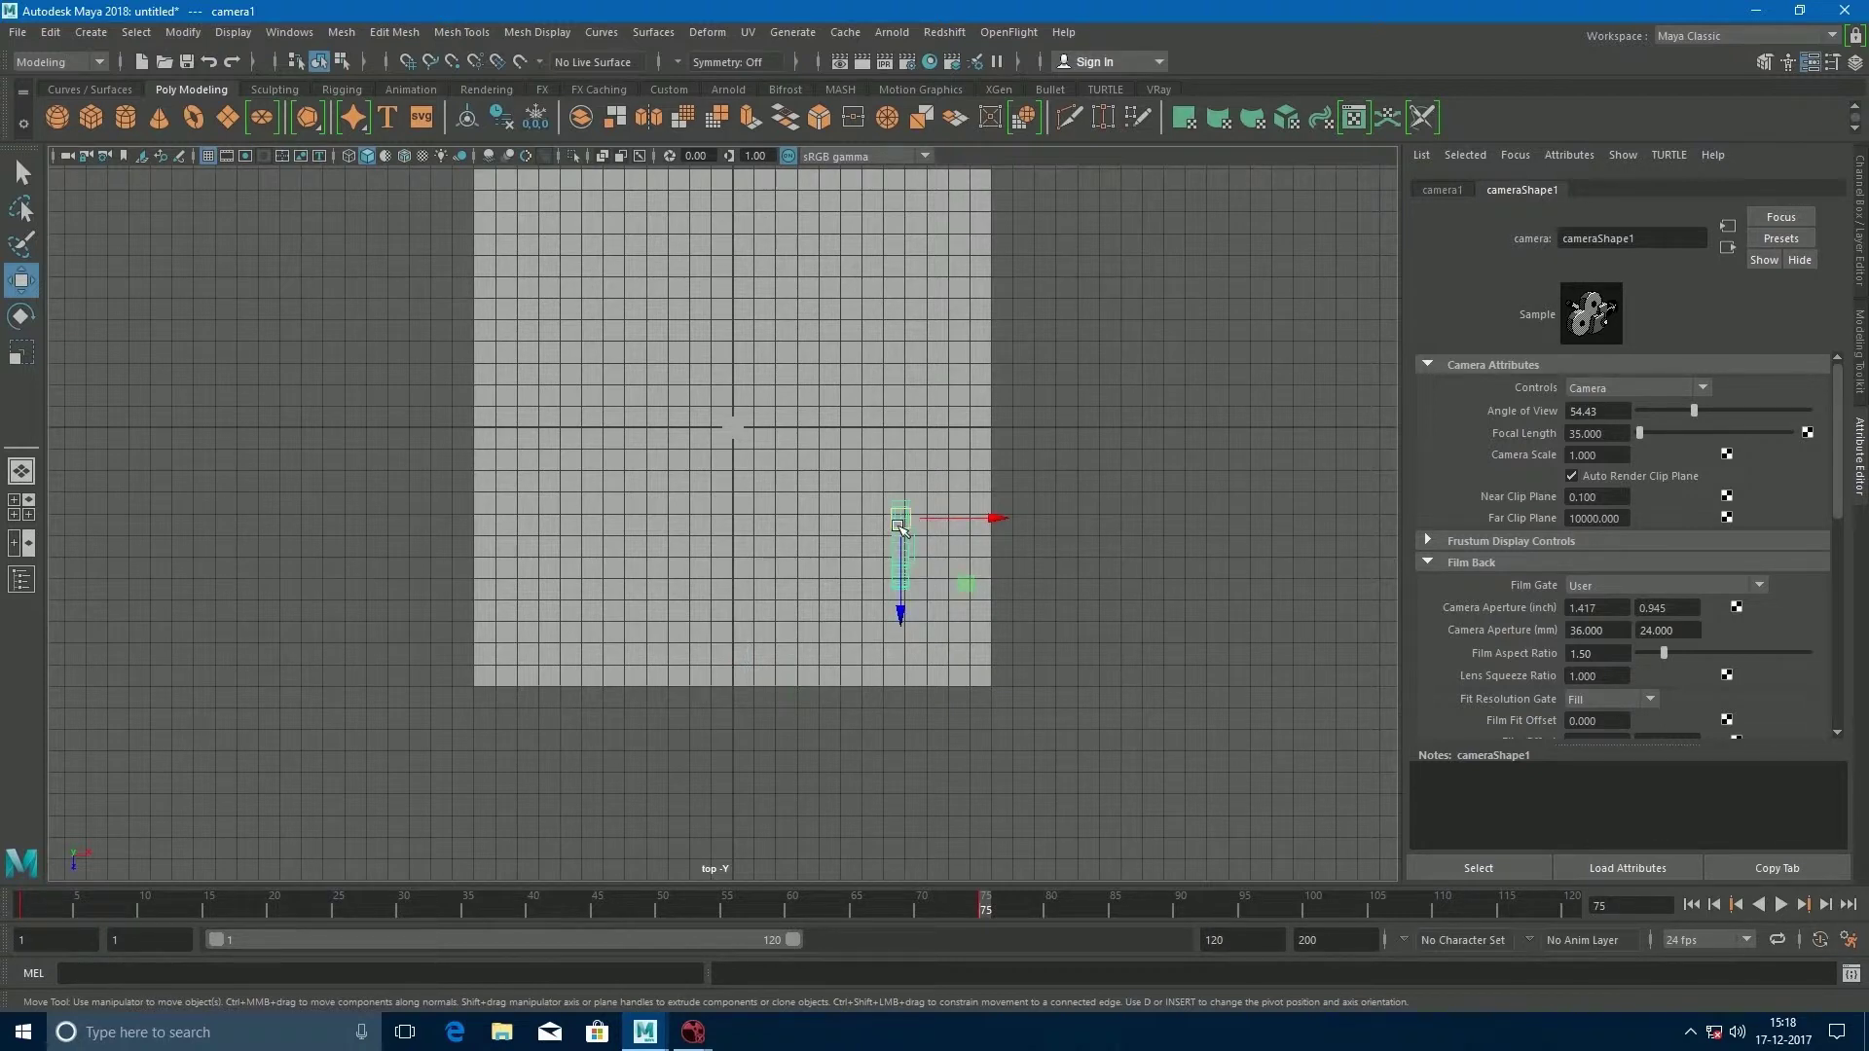
At frame 75, rotate camera1 slightly and set a key with S.
key("e")
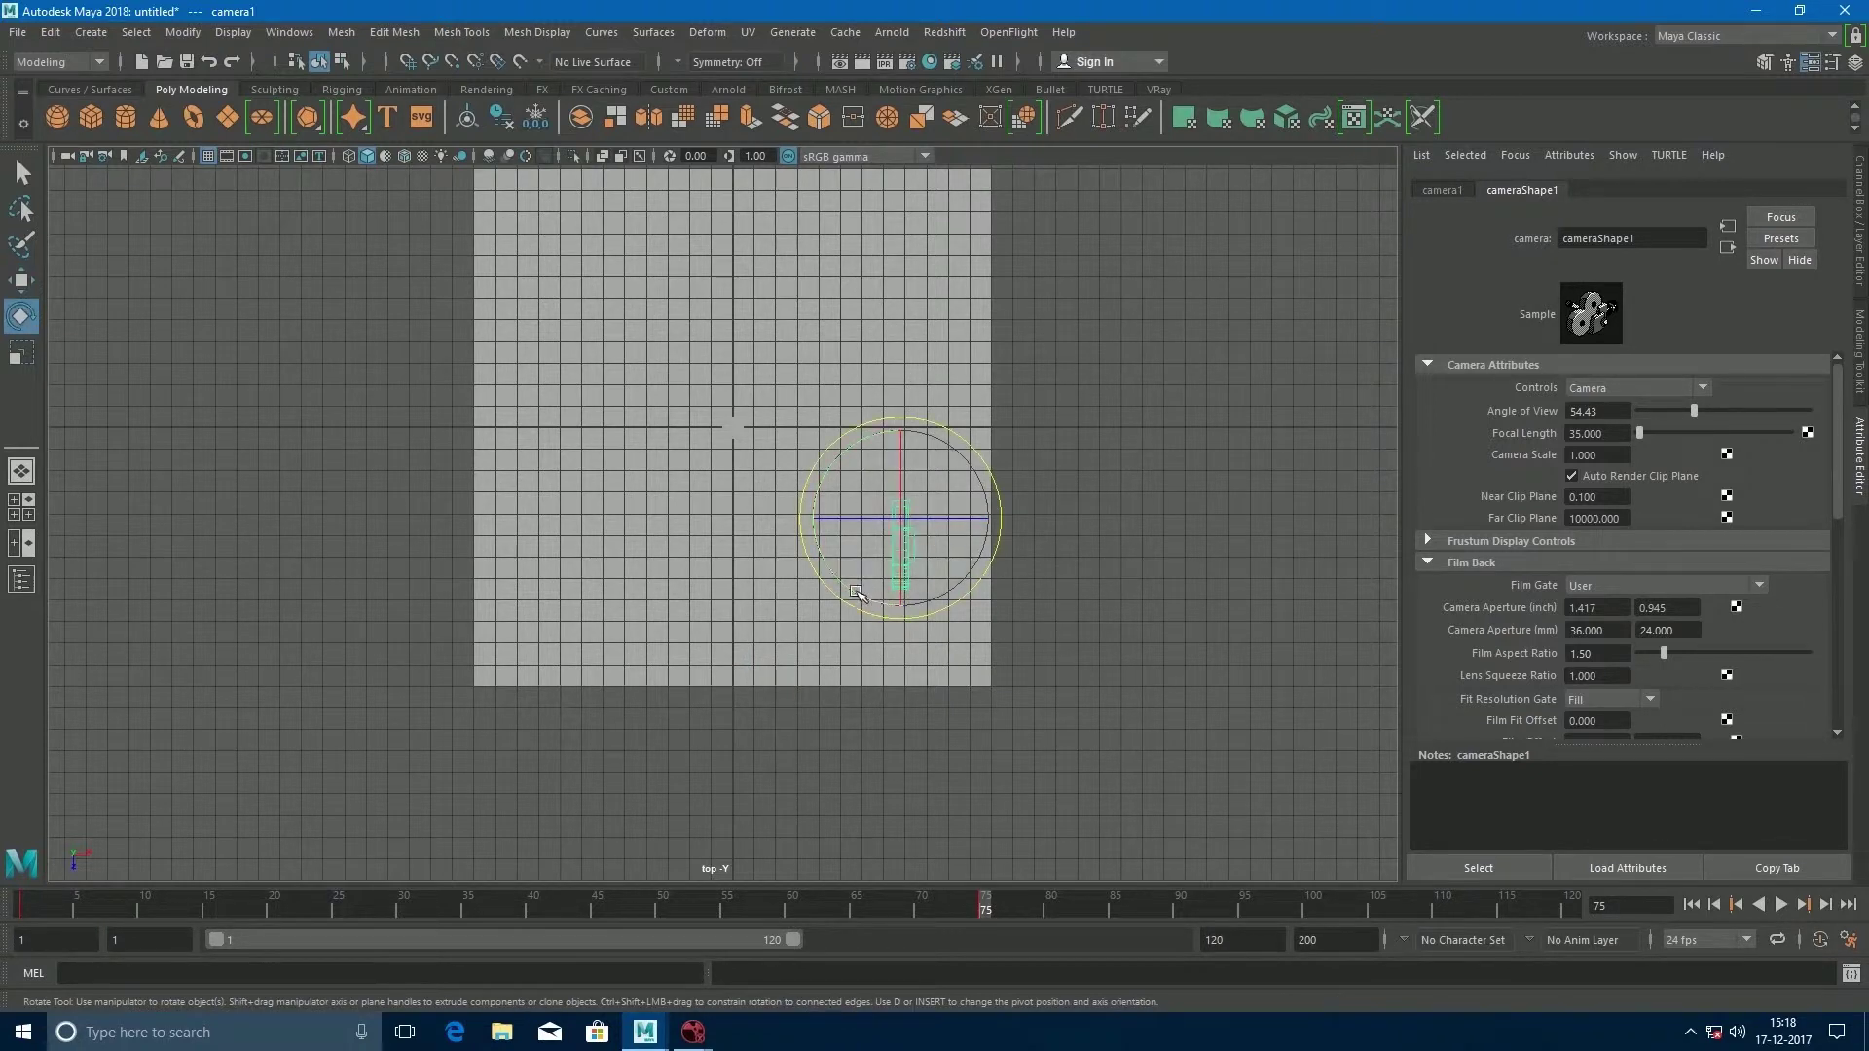
left_click_drag(858, 596, 942, 598)
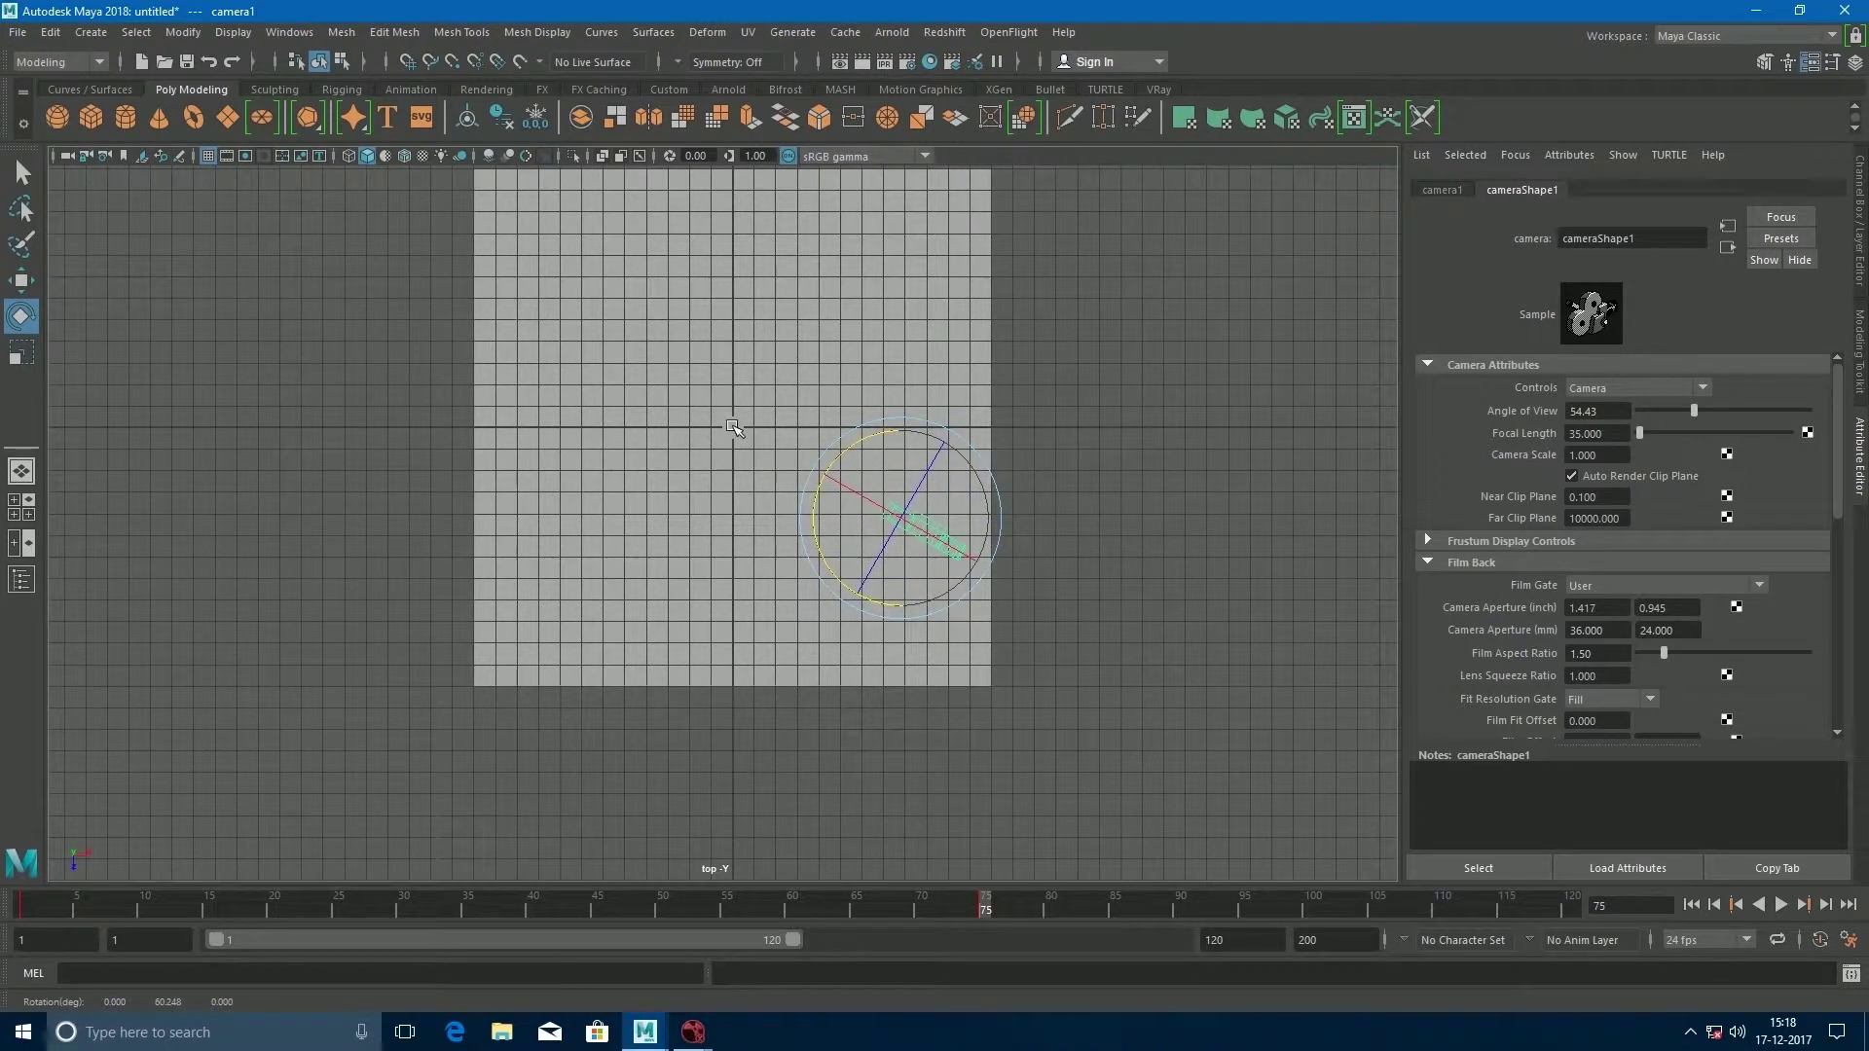
left_click(733, 428)
left_click(733, 428)
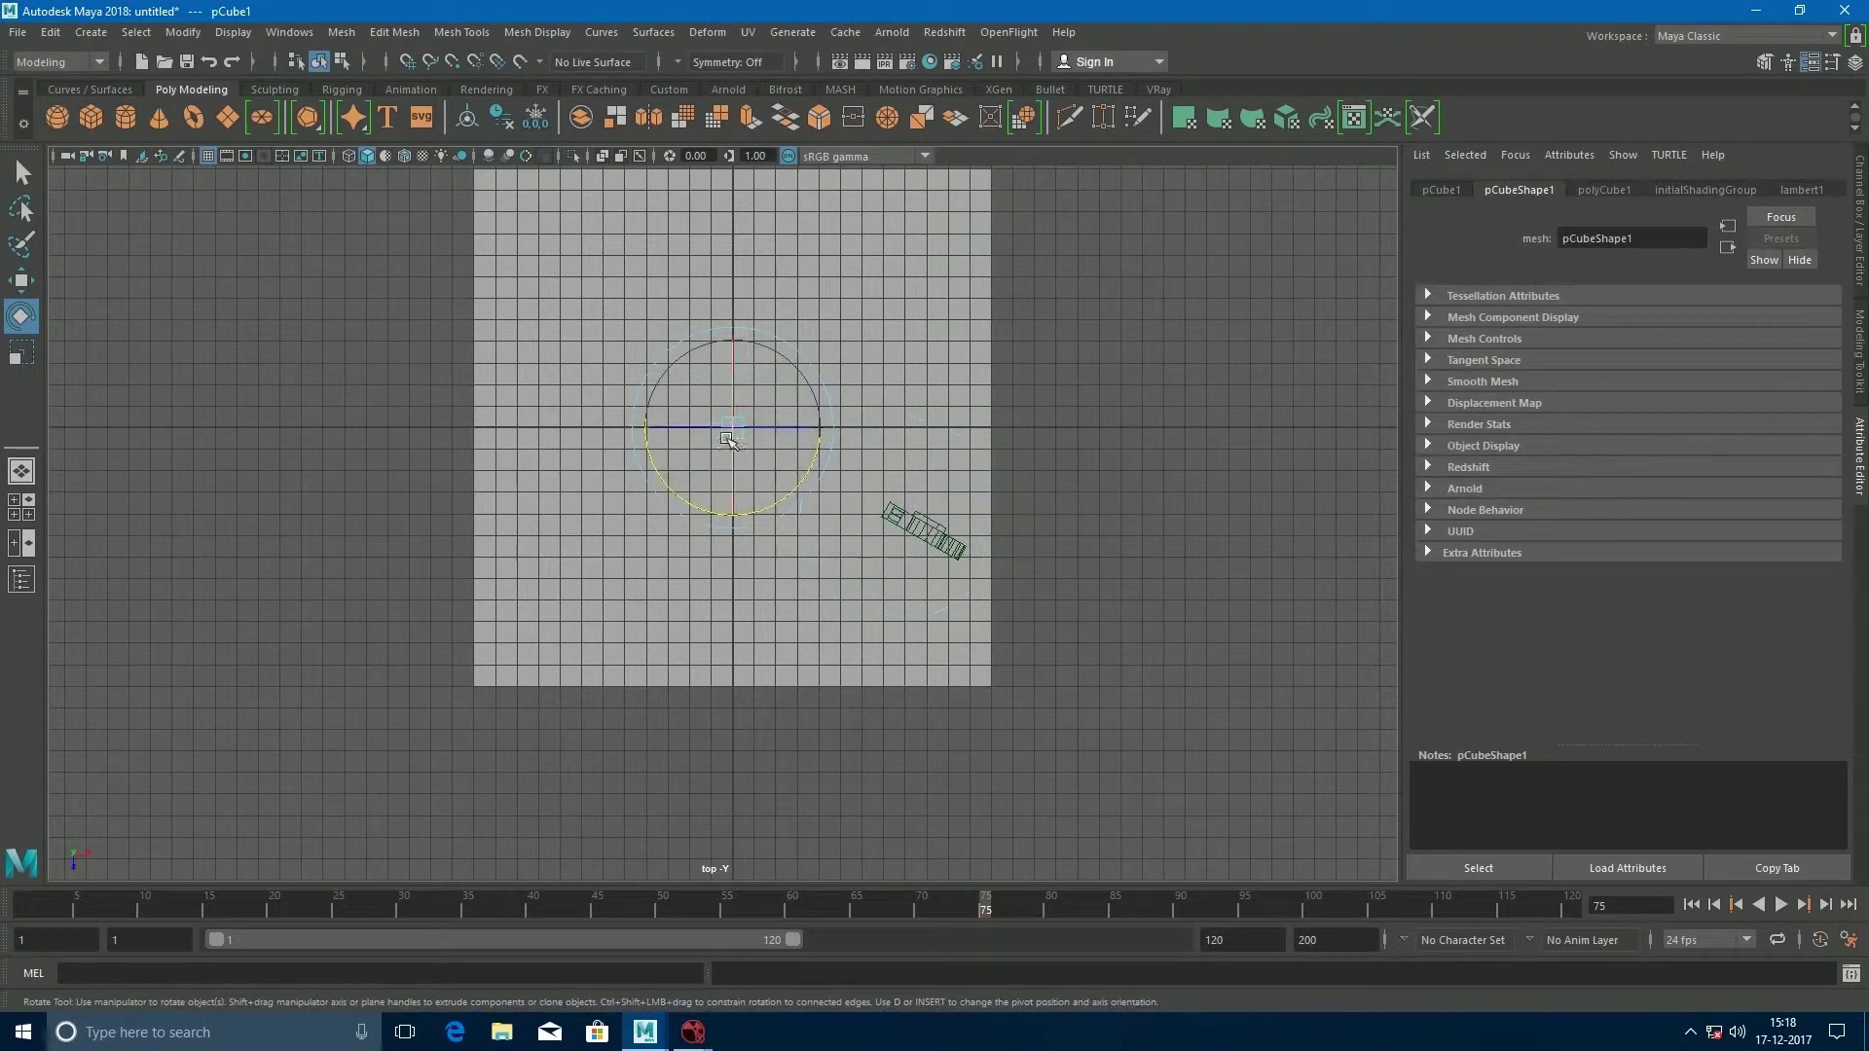
left_click(933, 534)
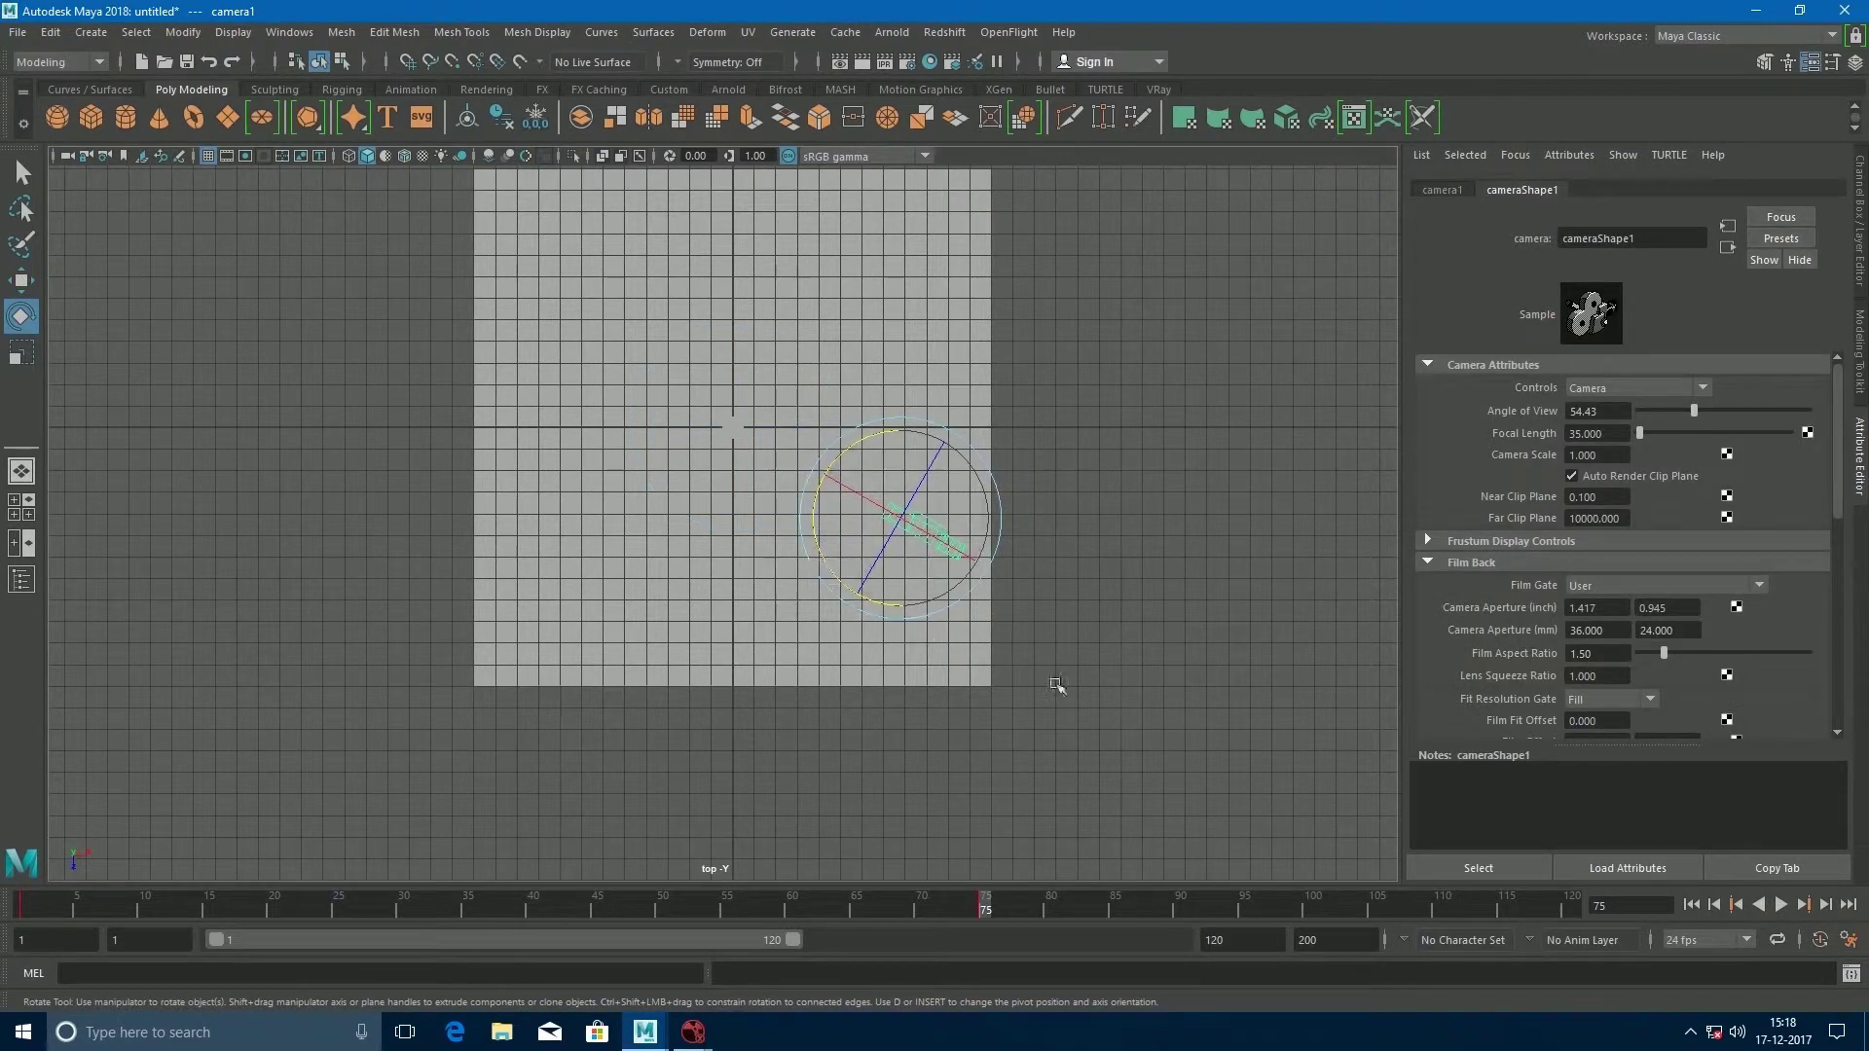
key("s")
Rewind to frame 1, play the camera animation, and stop it.
left_click(1692, 906)
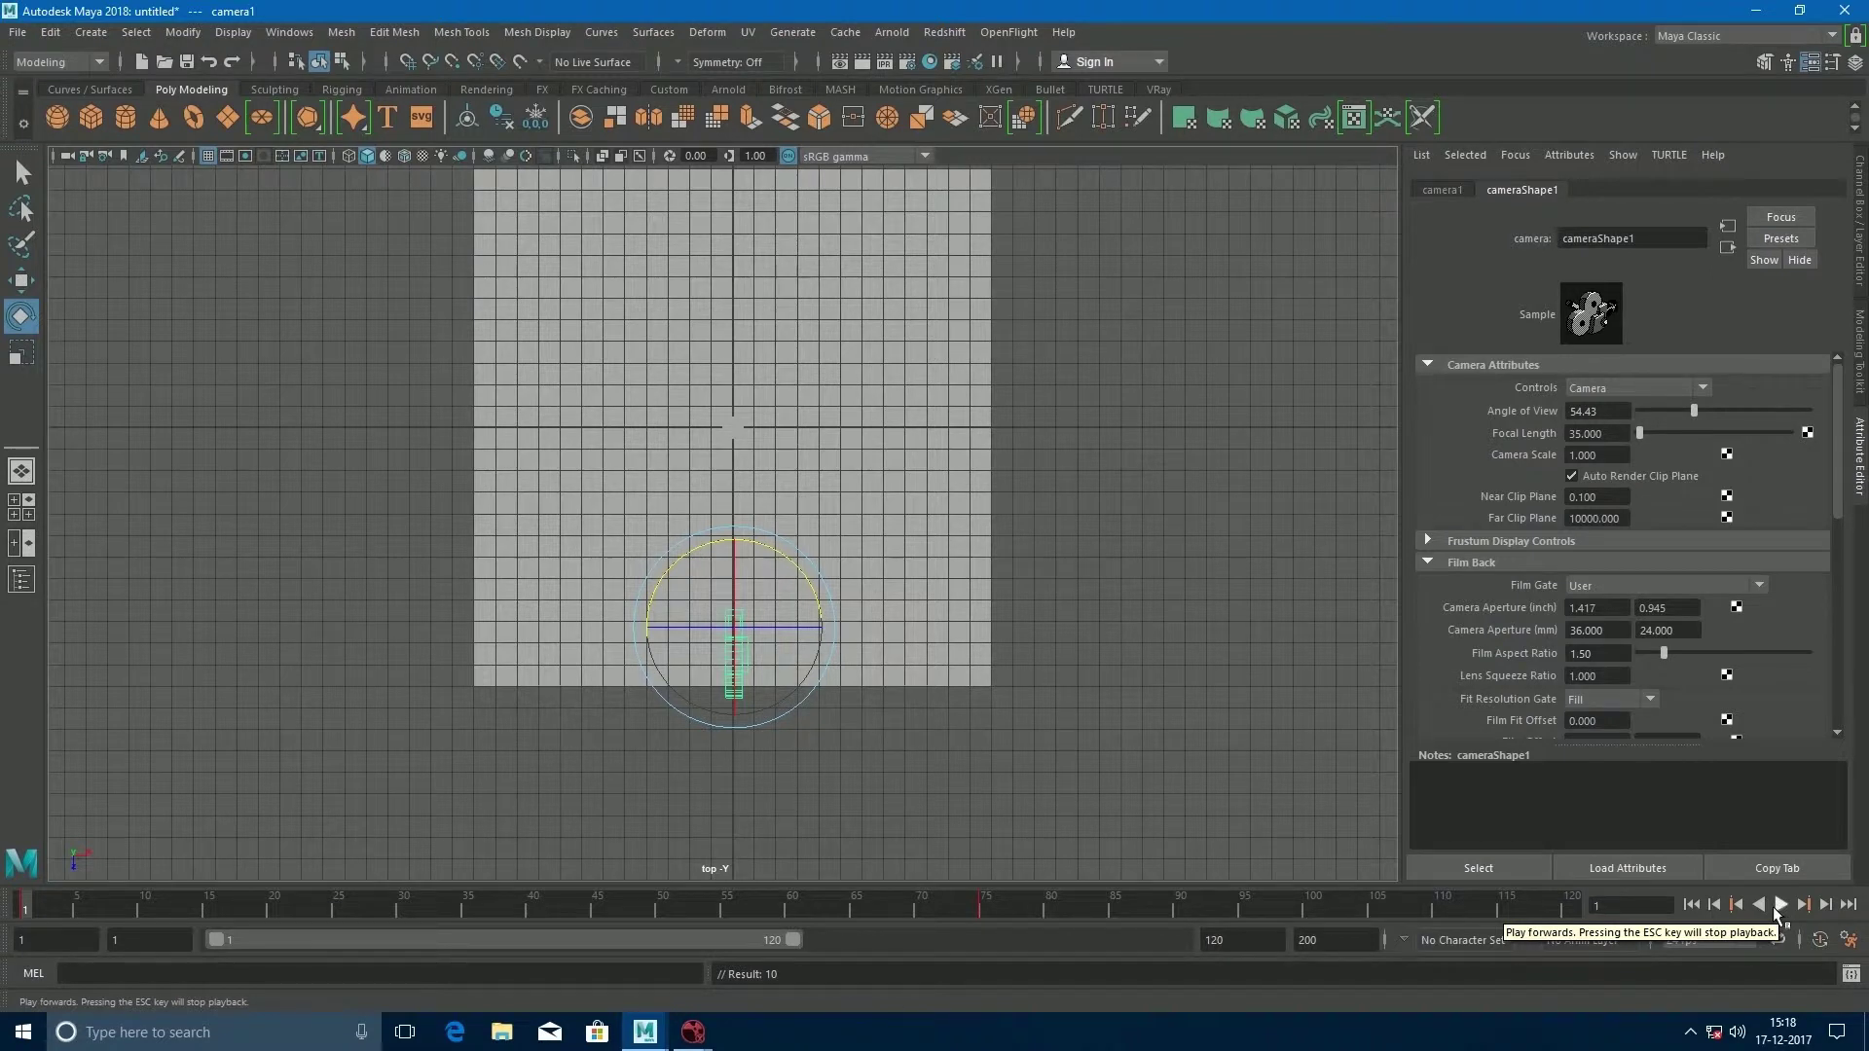
left_click(1775, 906)
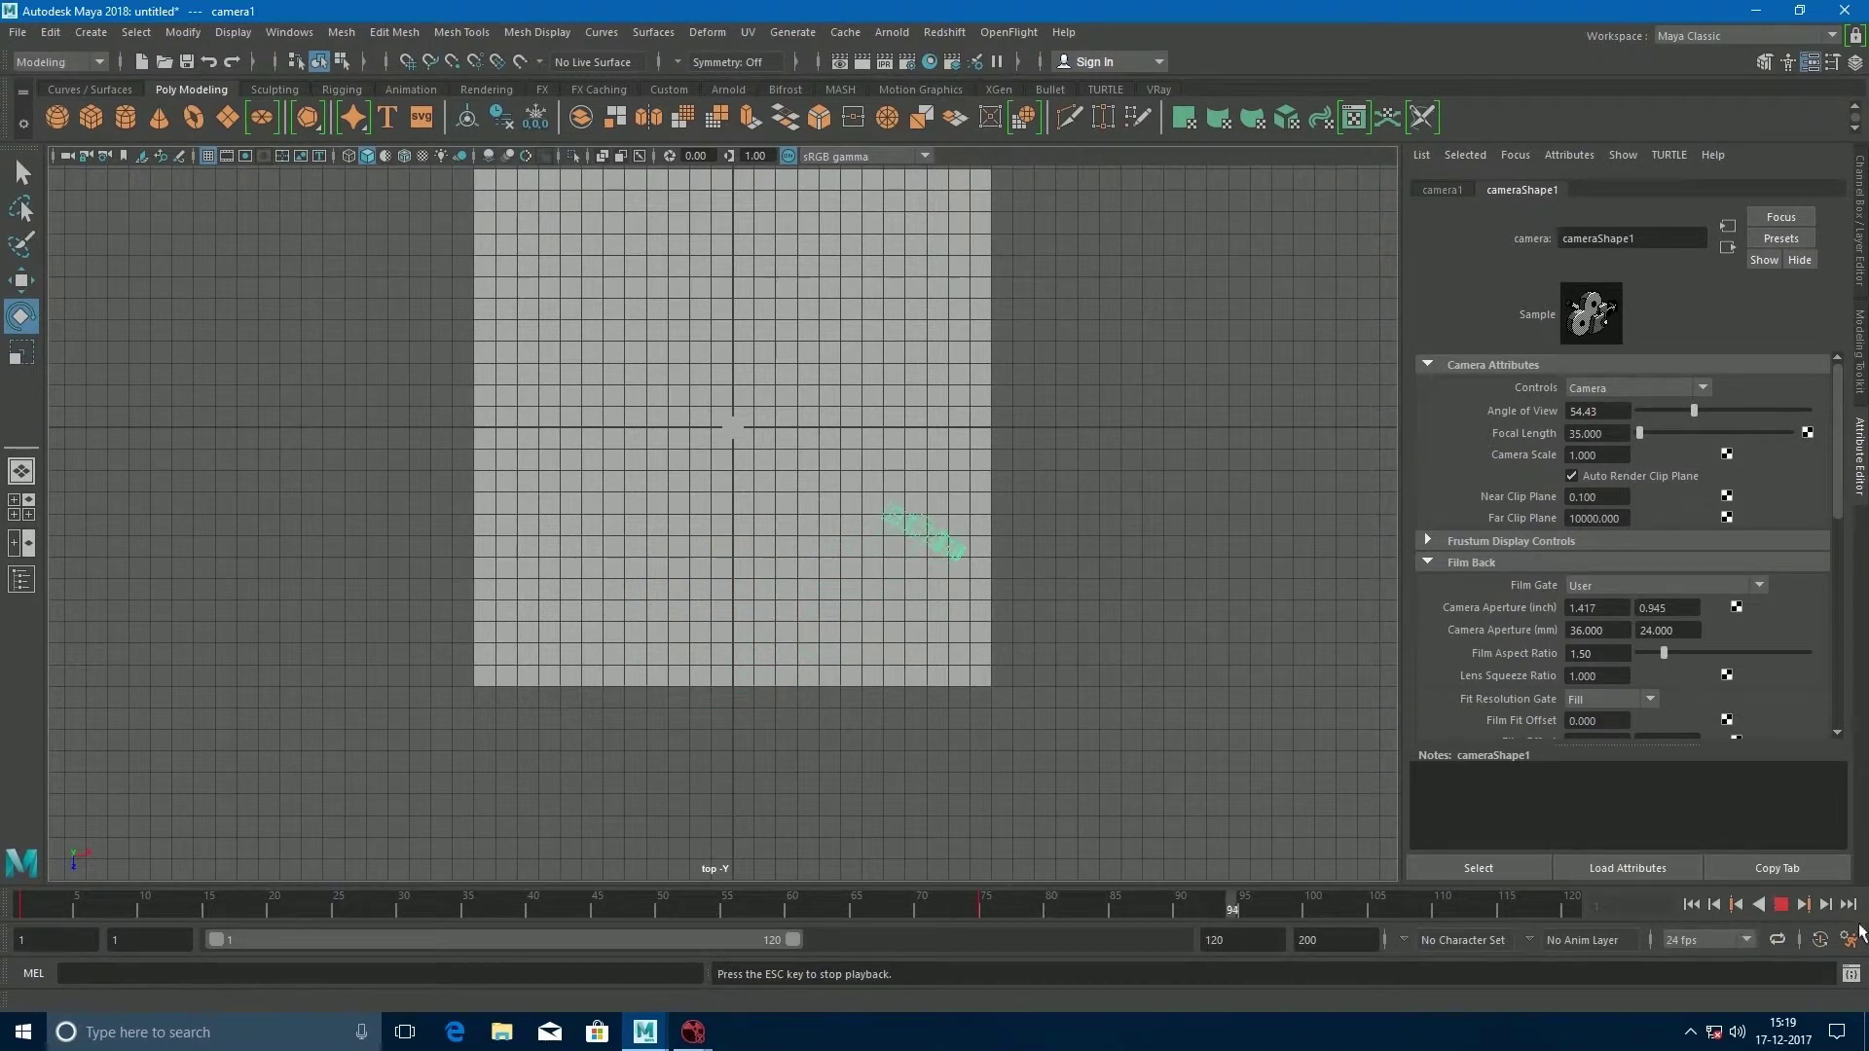
left_click(1785, 906)
left_click(1691, 905)
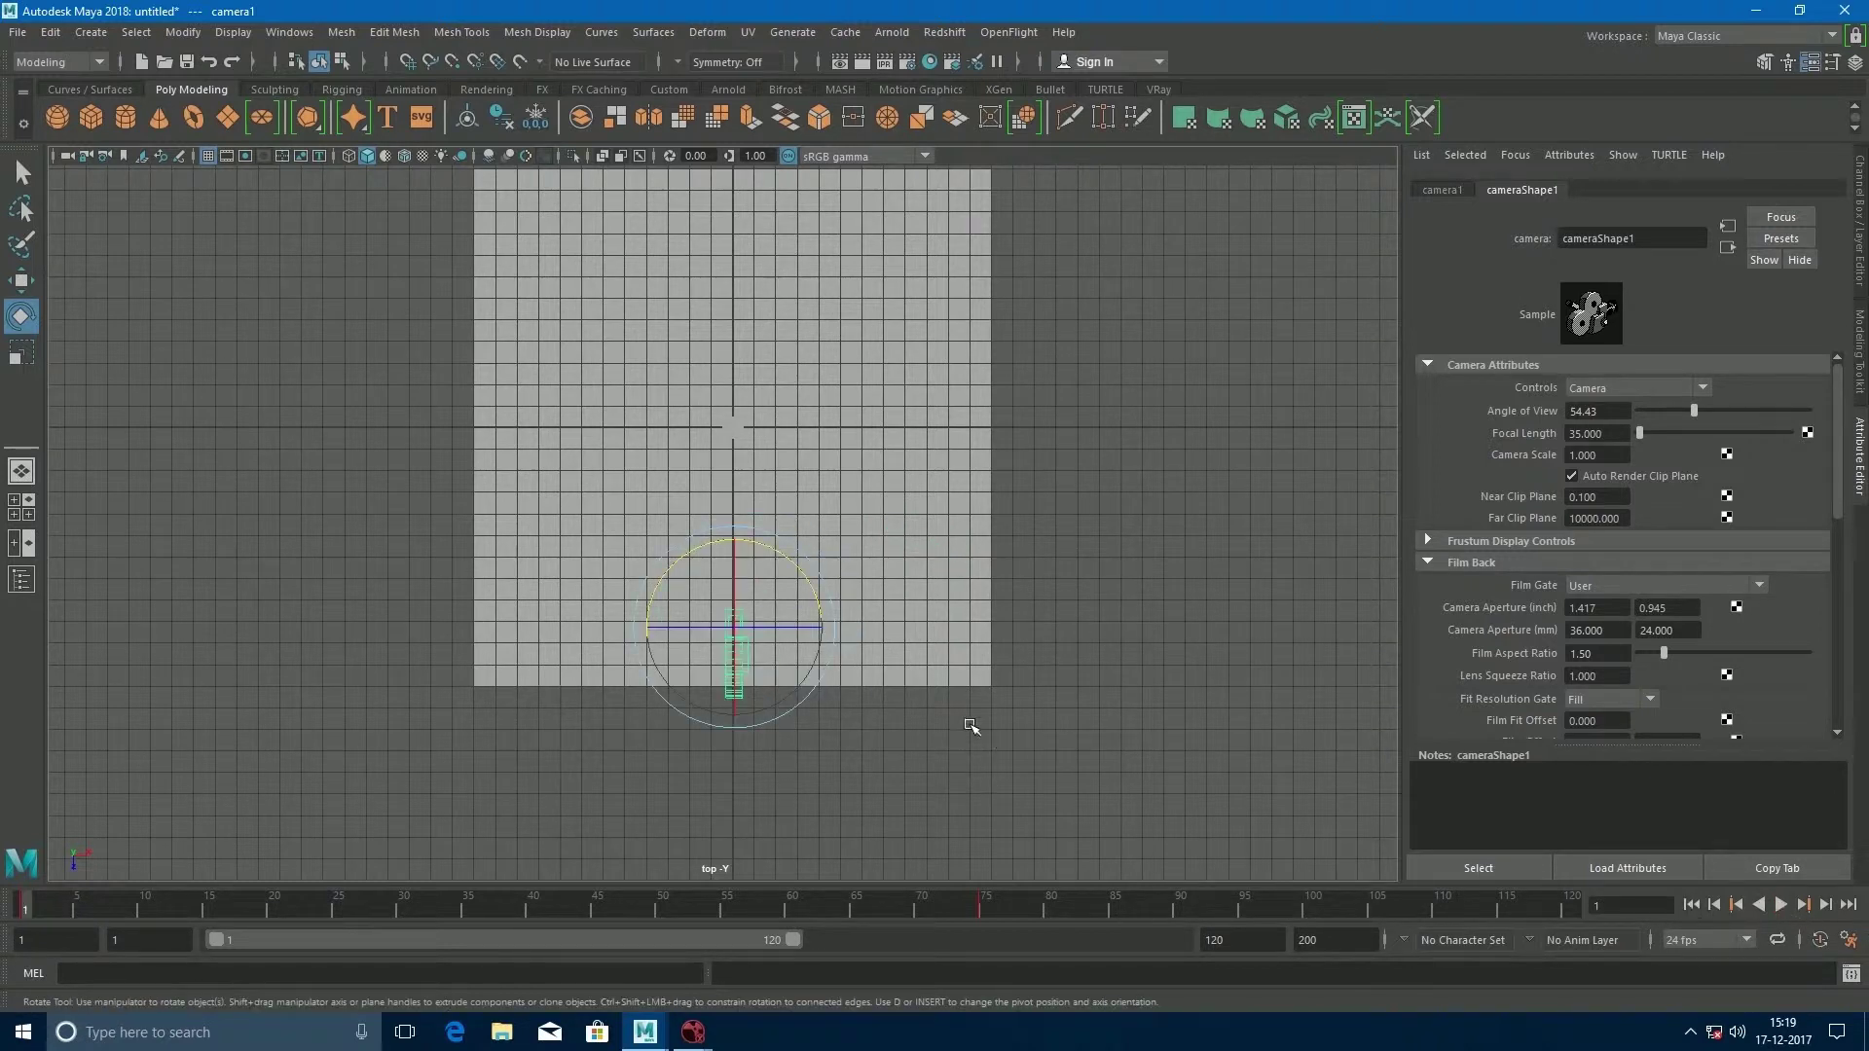
Select the pillar in the perspective view, move it left along X, then deselect.
key("space")
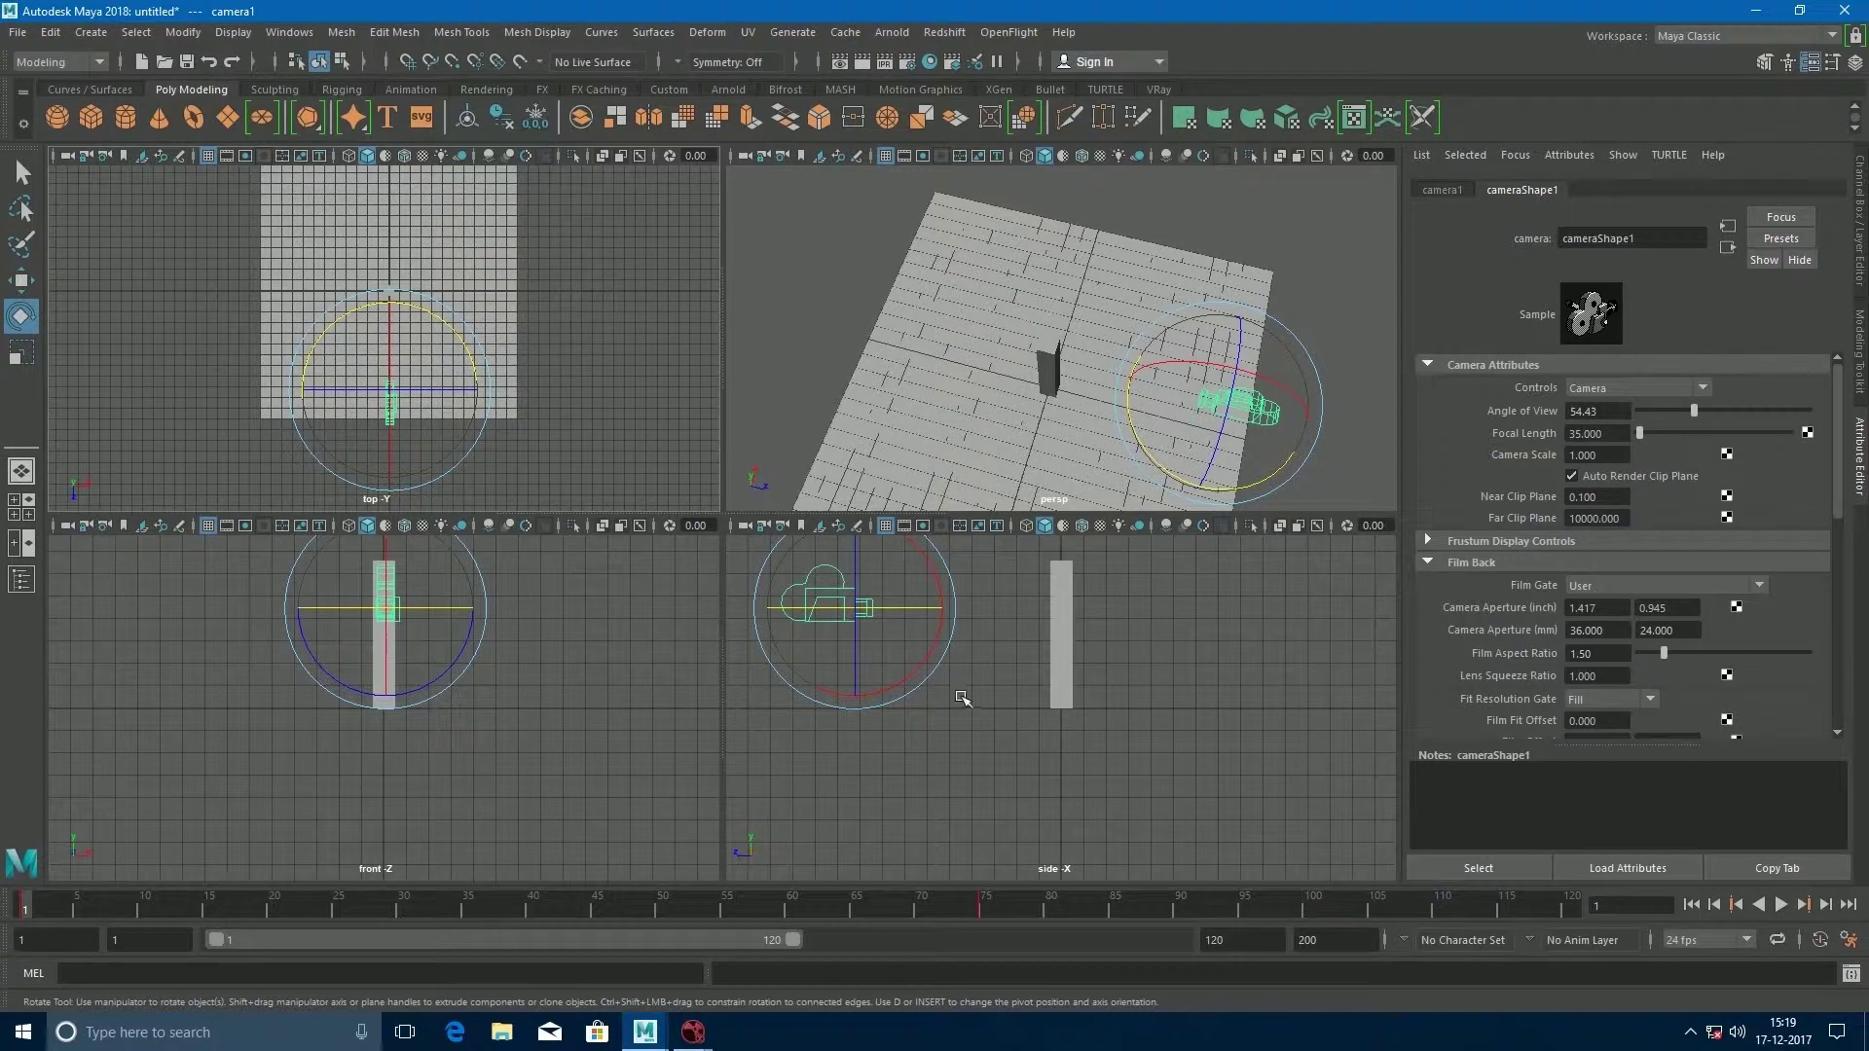
key("space")
middle_click_drag(951, 689, 781, 818, "alt")
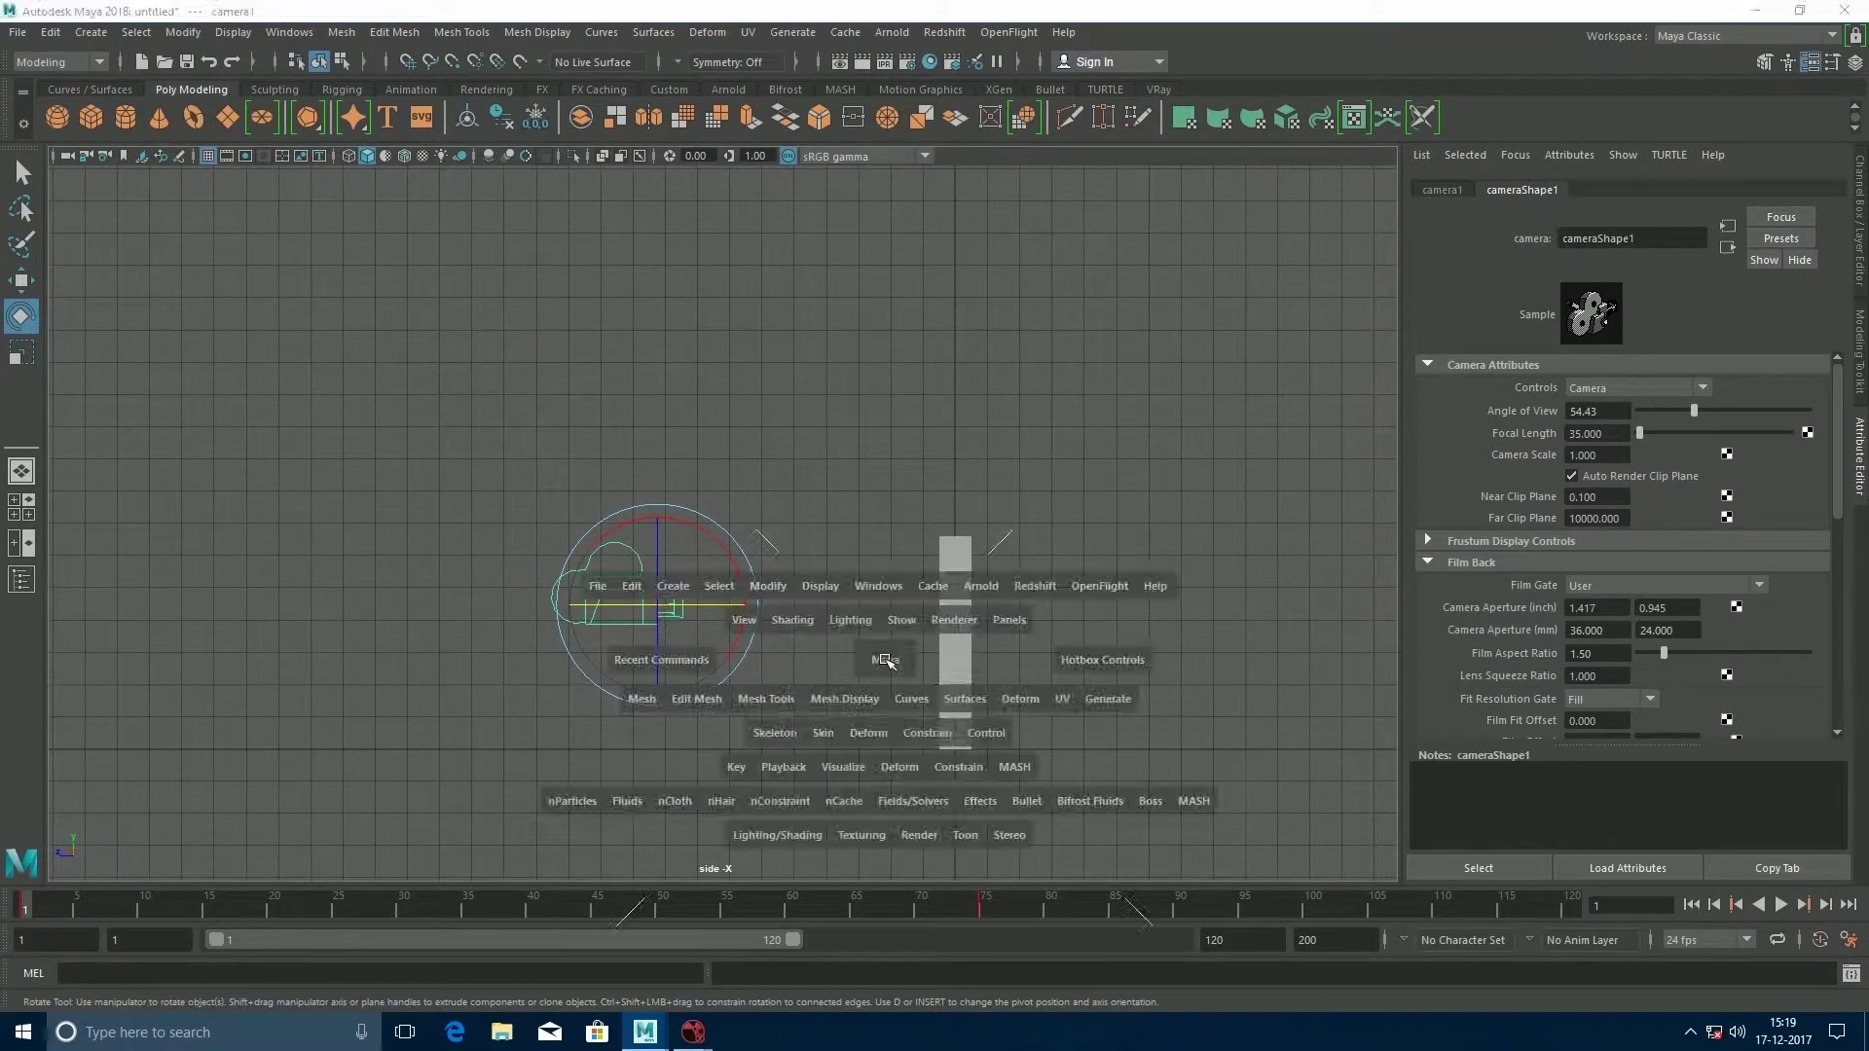
key("space")
key("space")
left_click_drag(830, 556, 728, 594, "alt")
left_click(729, 592)
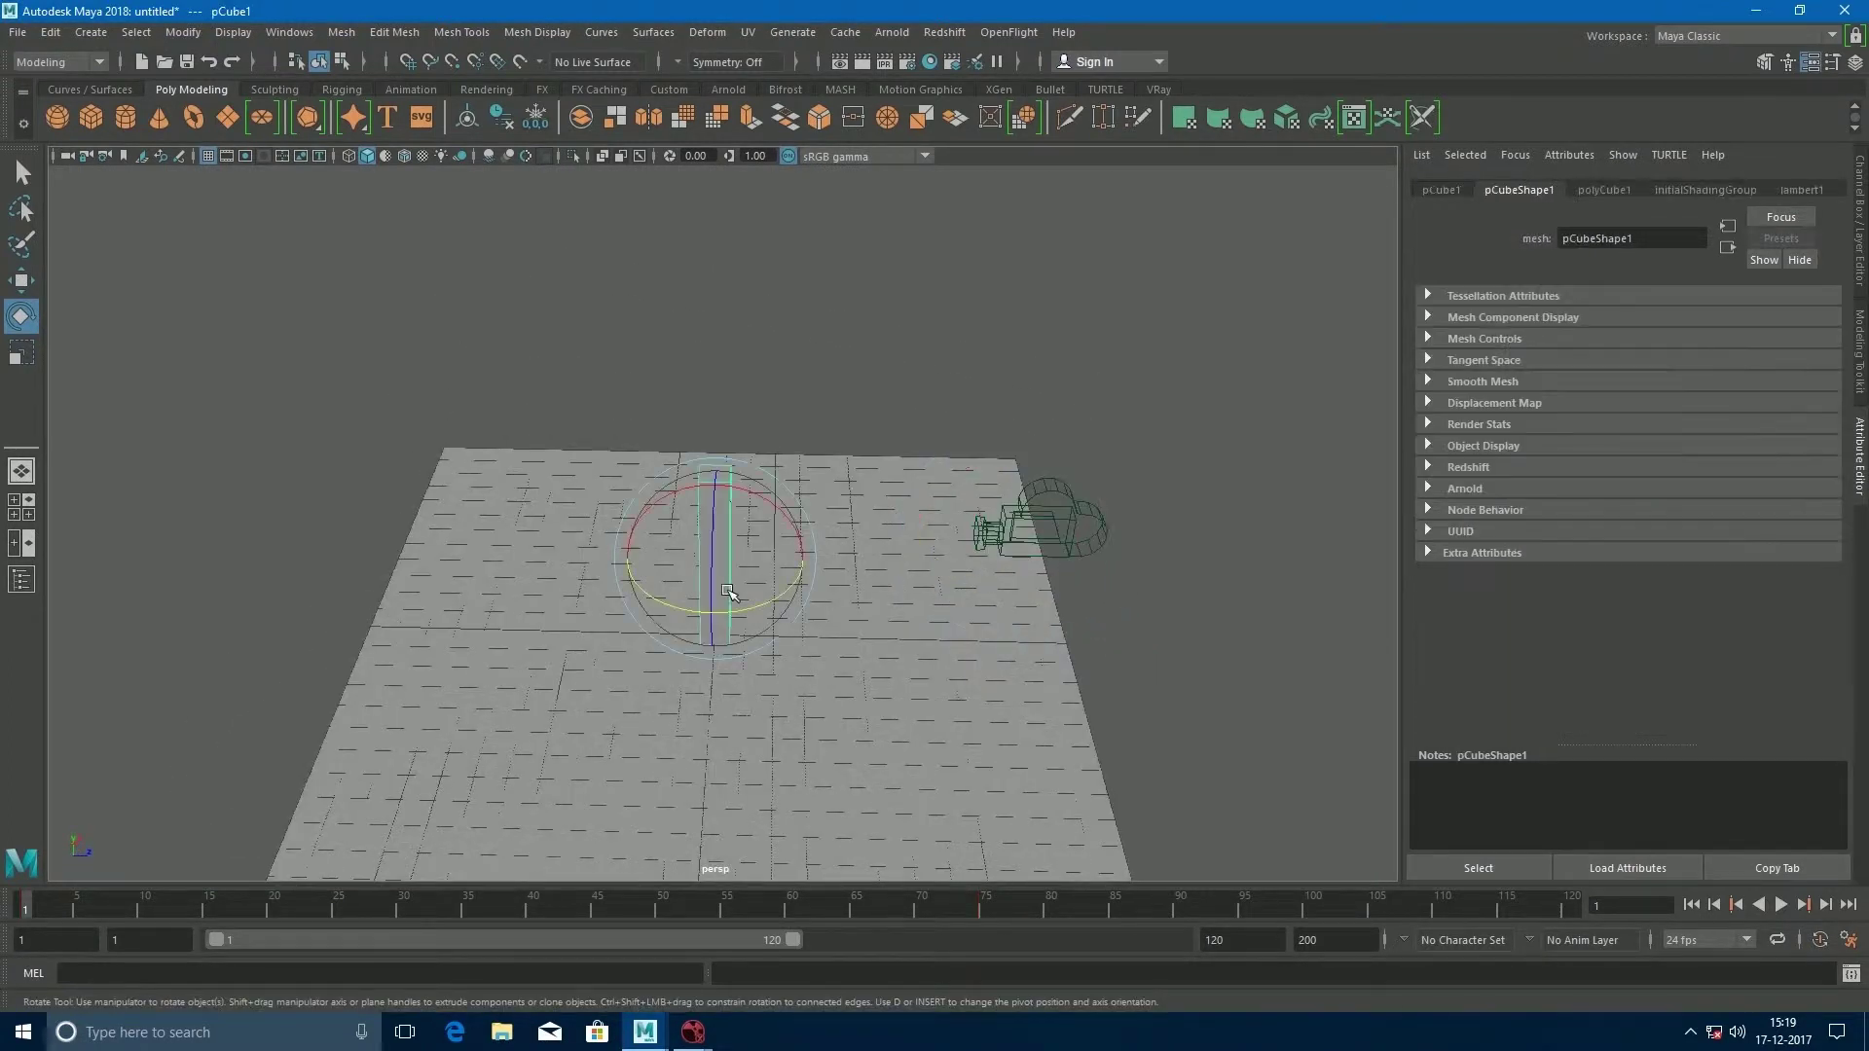
key("w")
left_click_drag(811, 559, 575, 554)
left_click(968, 421)
Orbit the perspective view to a lower angle over the floor.
scroll(876, 584, "down", 6)
left_click_drag(876, 665, 681, 681)
right_click_drag(681, 682, 721, 681, "alt")
Switch to NukeX and create a Camera node by Tab-searching 'camera'.
mouse_move(692, 1032)
left_click(769, 949)
scroll(679, 862, "down", 3)
scroll(696, 809, "down", 2)
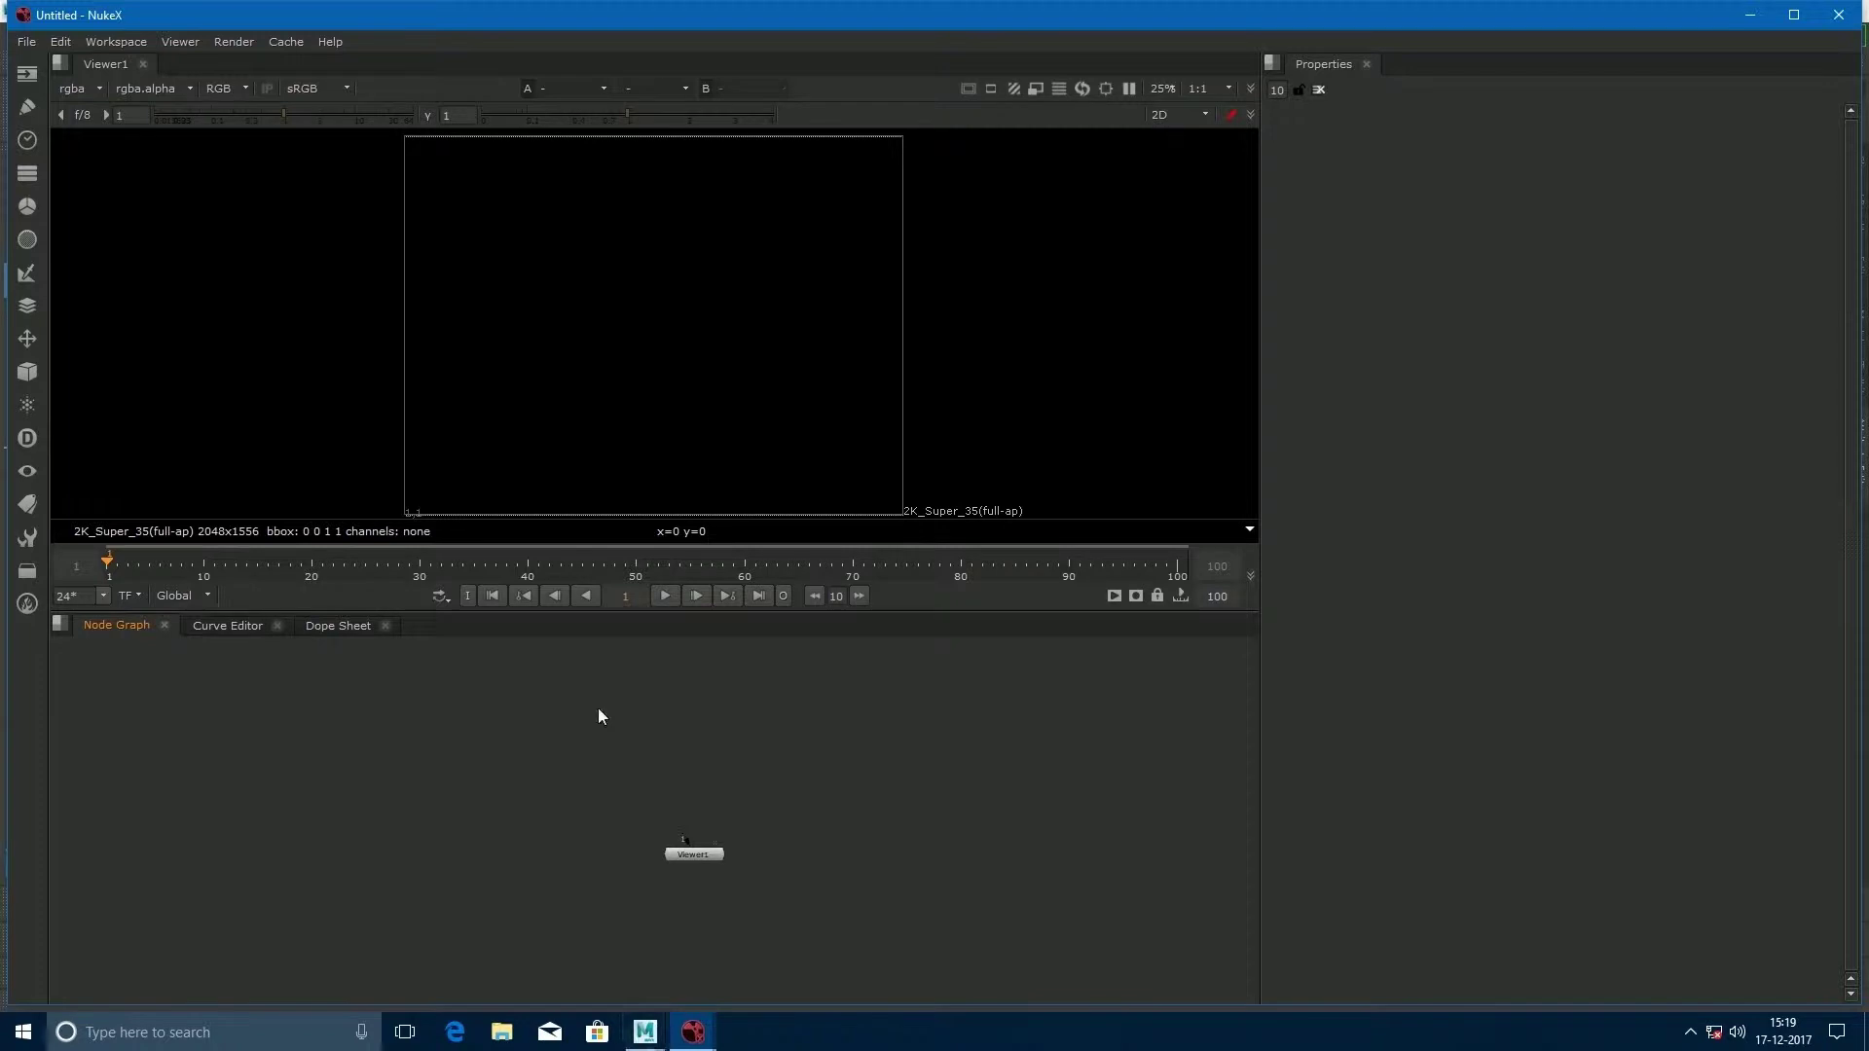
key("Tab")
type("camera")
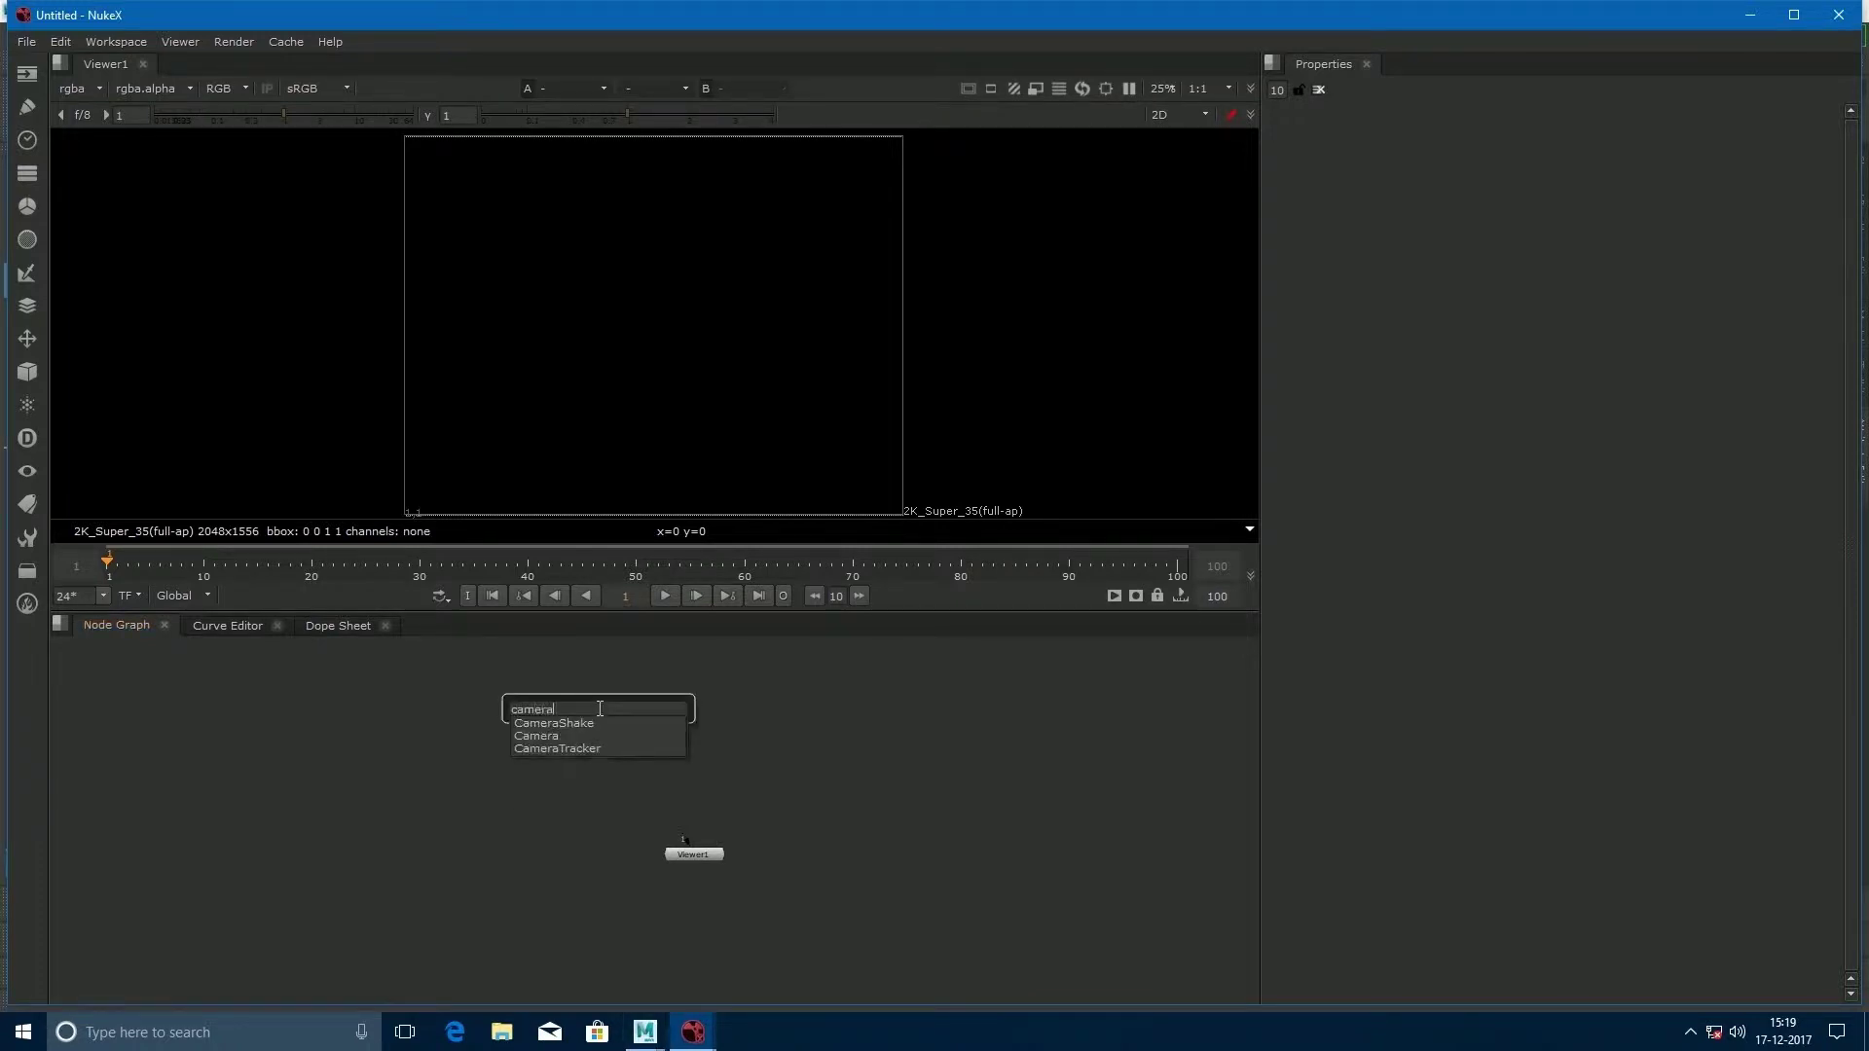
key("Return")
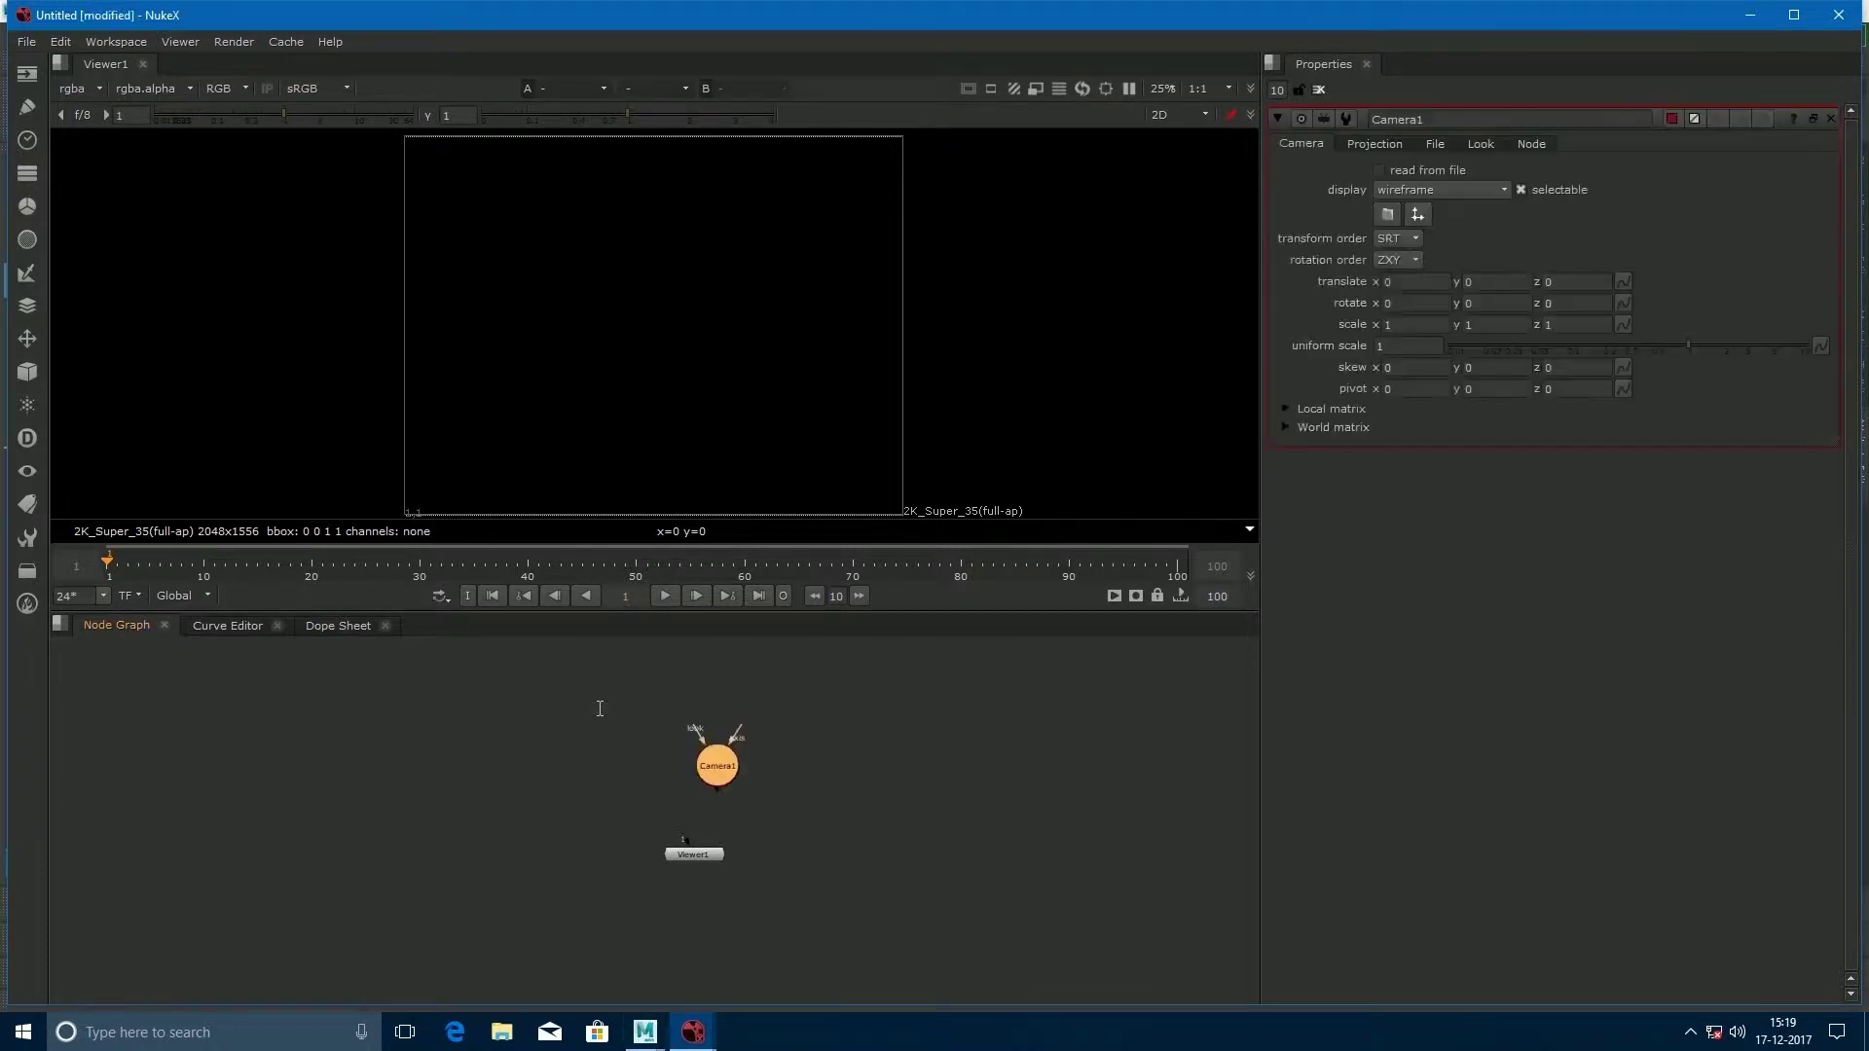
left_click_drag(717, 776, 549, 760)
Enable 'read from file' on Camera1's File tab, cancel the browser, and reposition the node.
left_click(1434, 144)
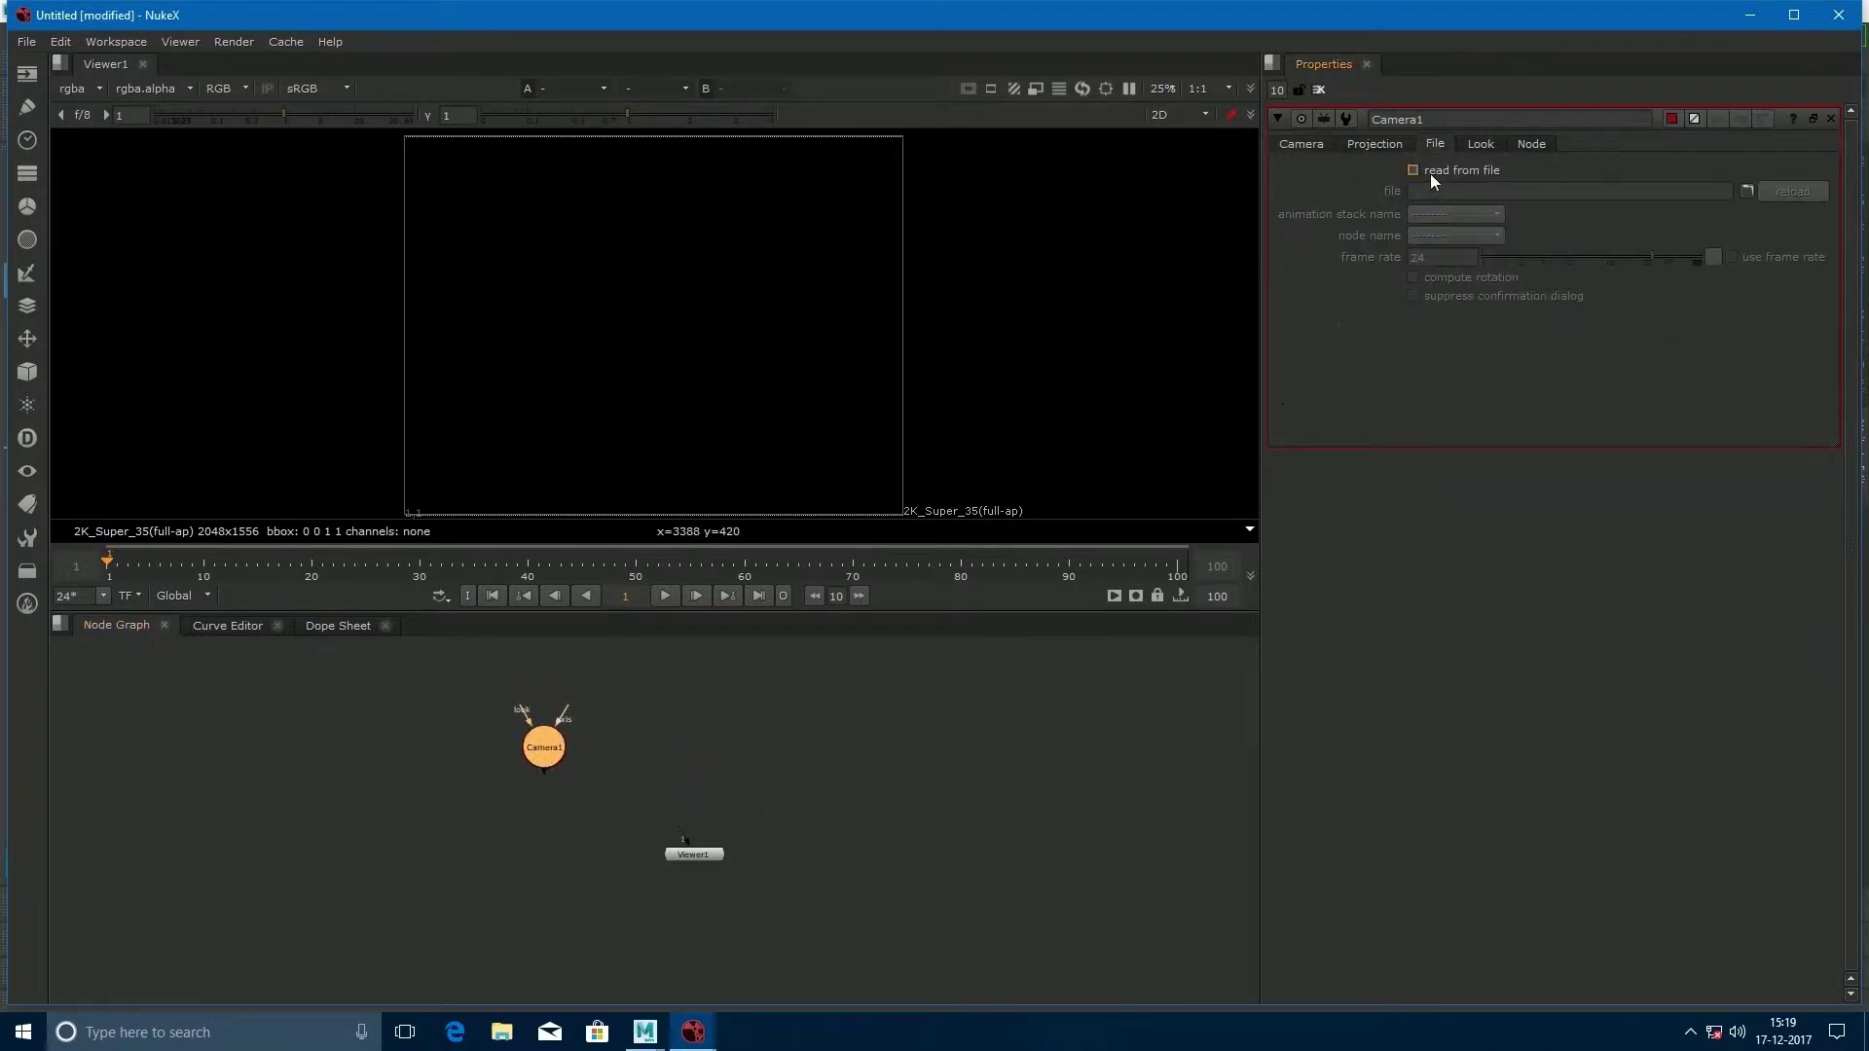
left_click(1432, 172)
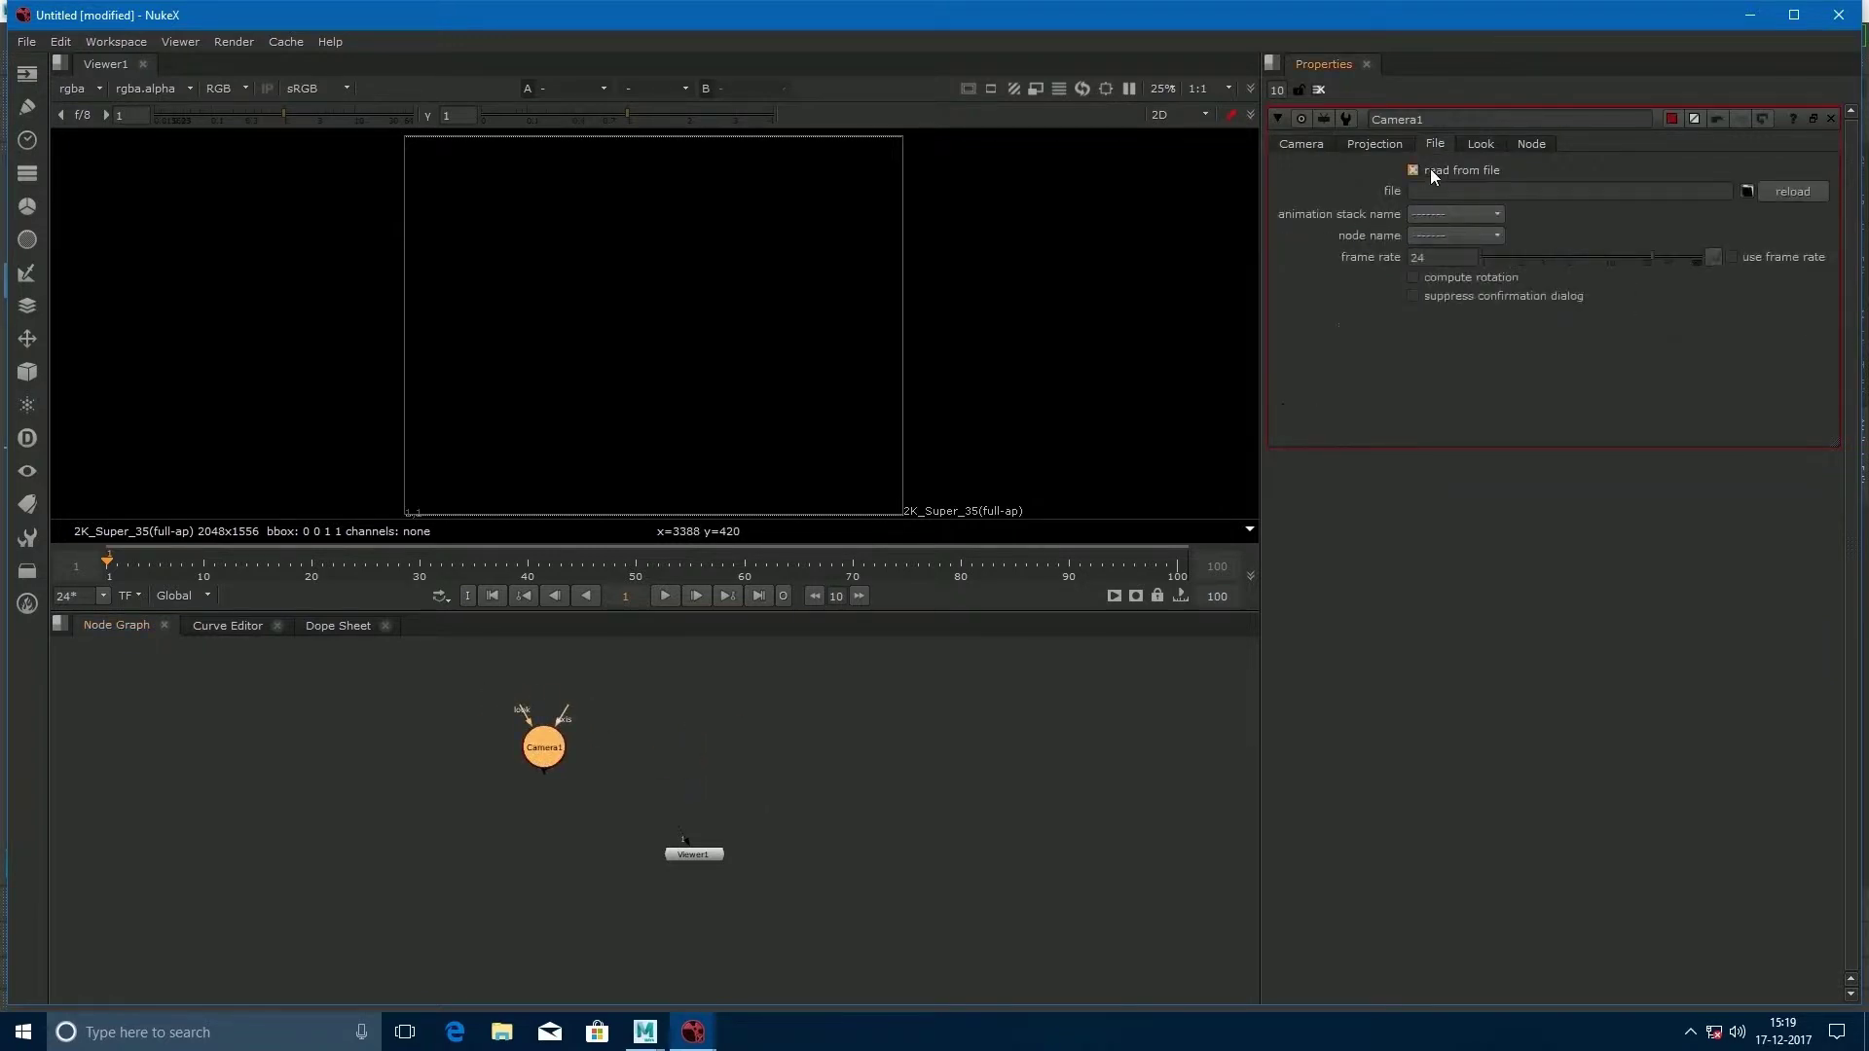
left_click(1745, 193)
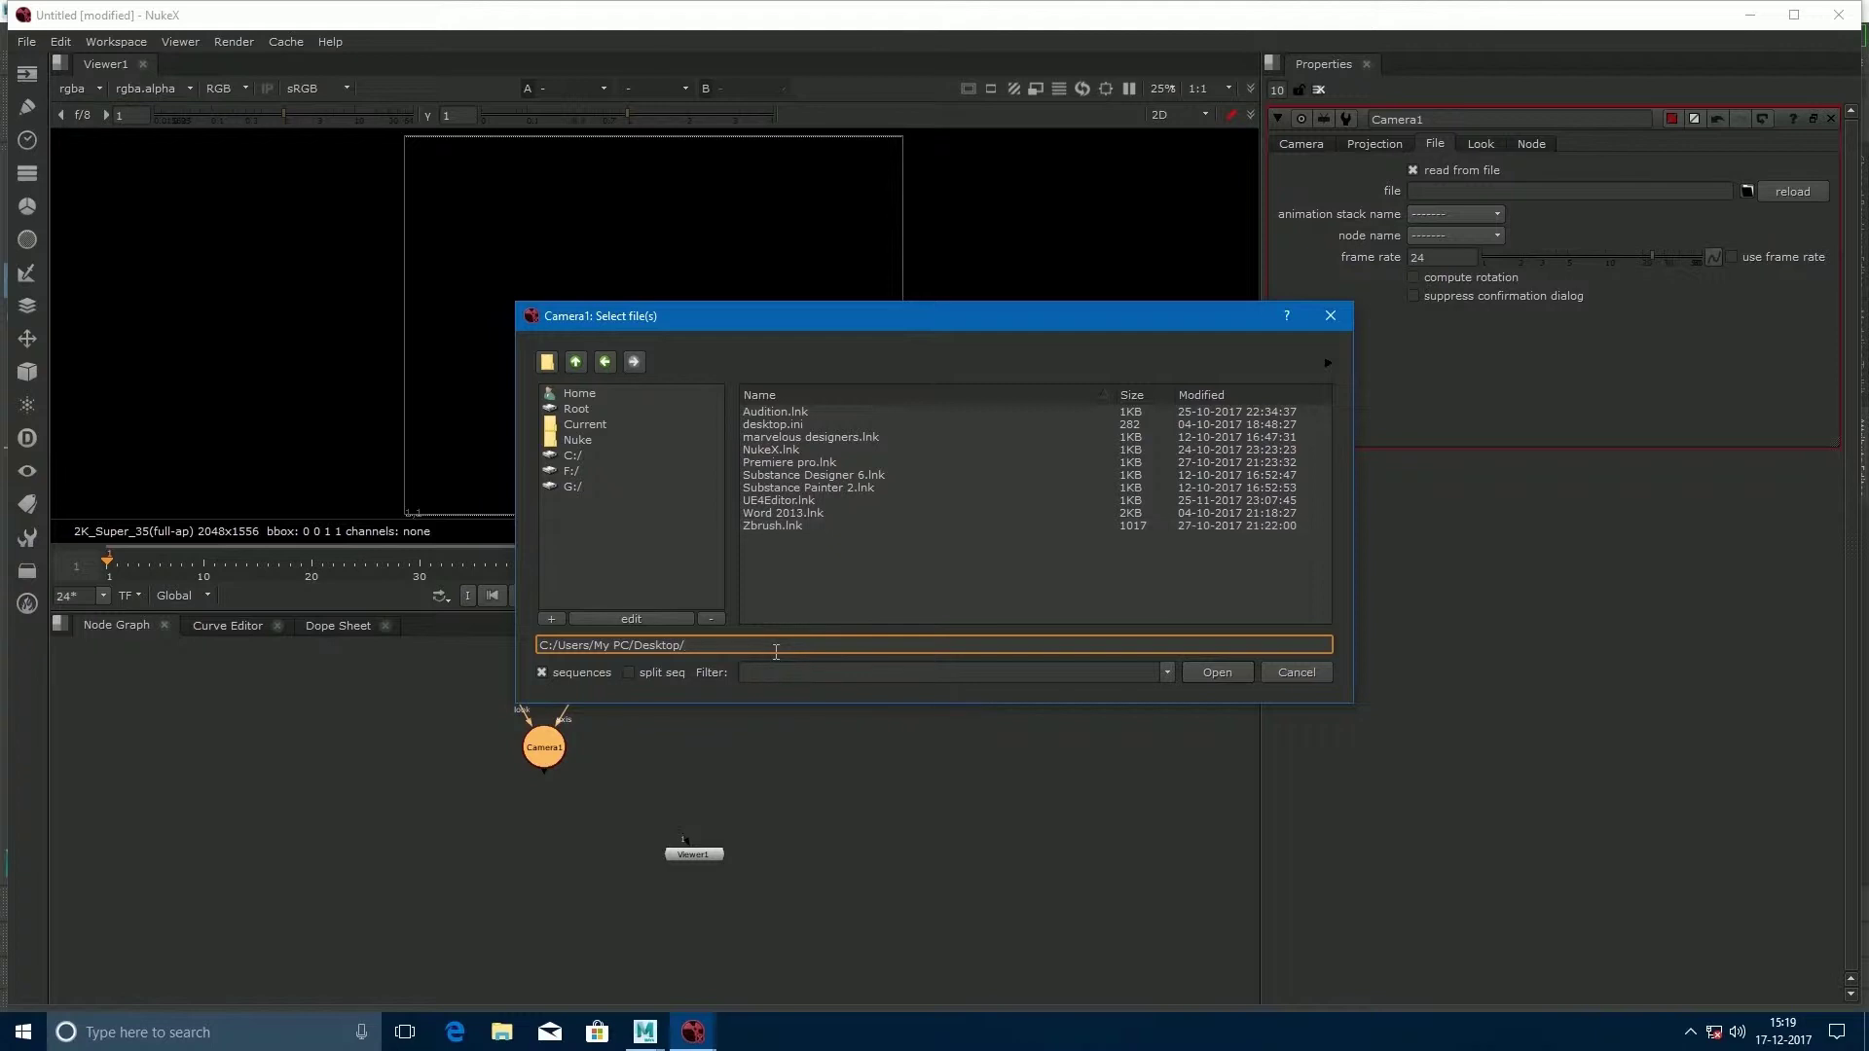
left_click(1285, 672)
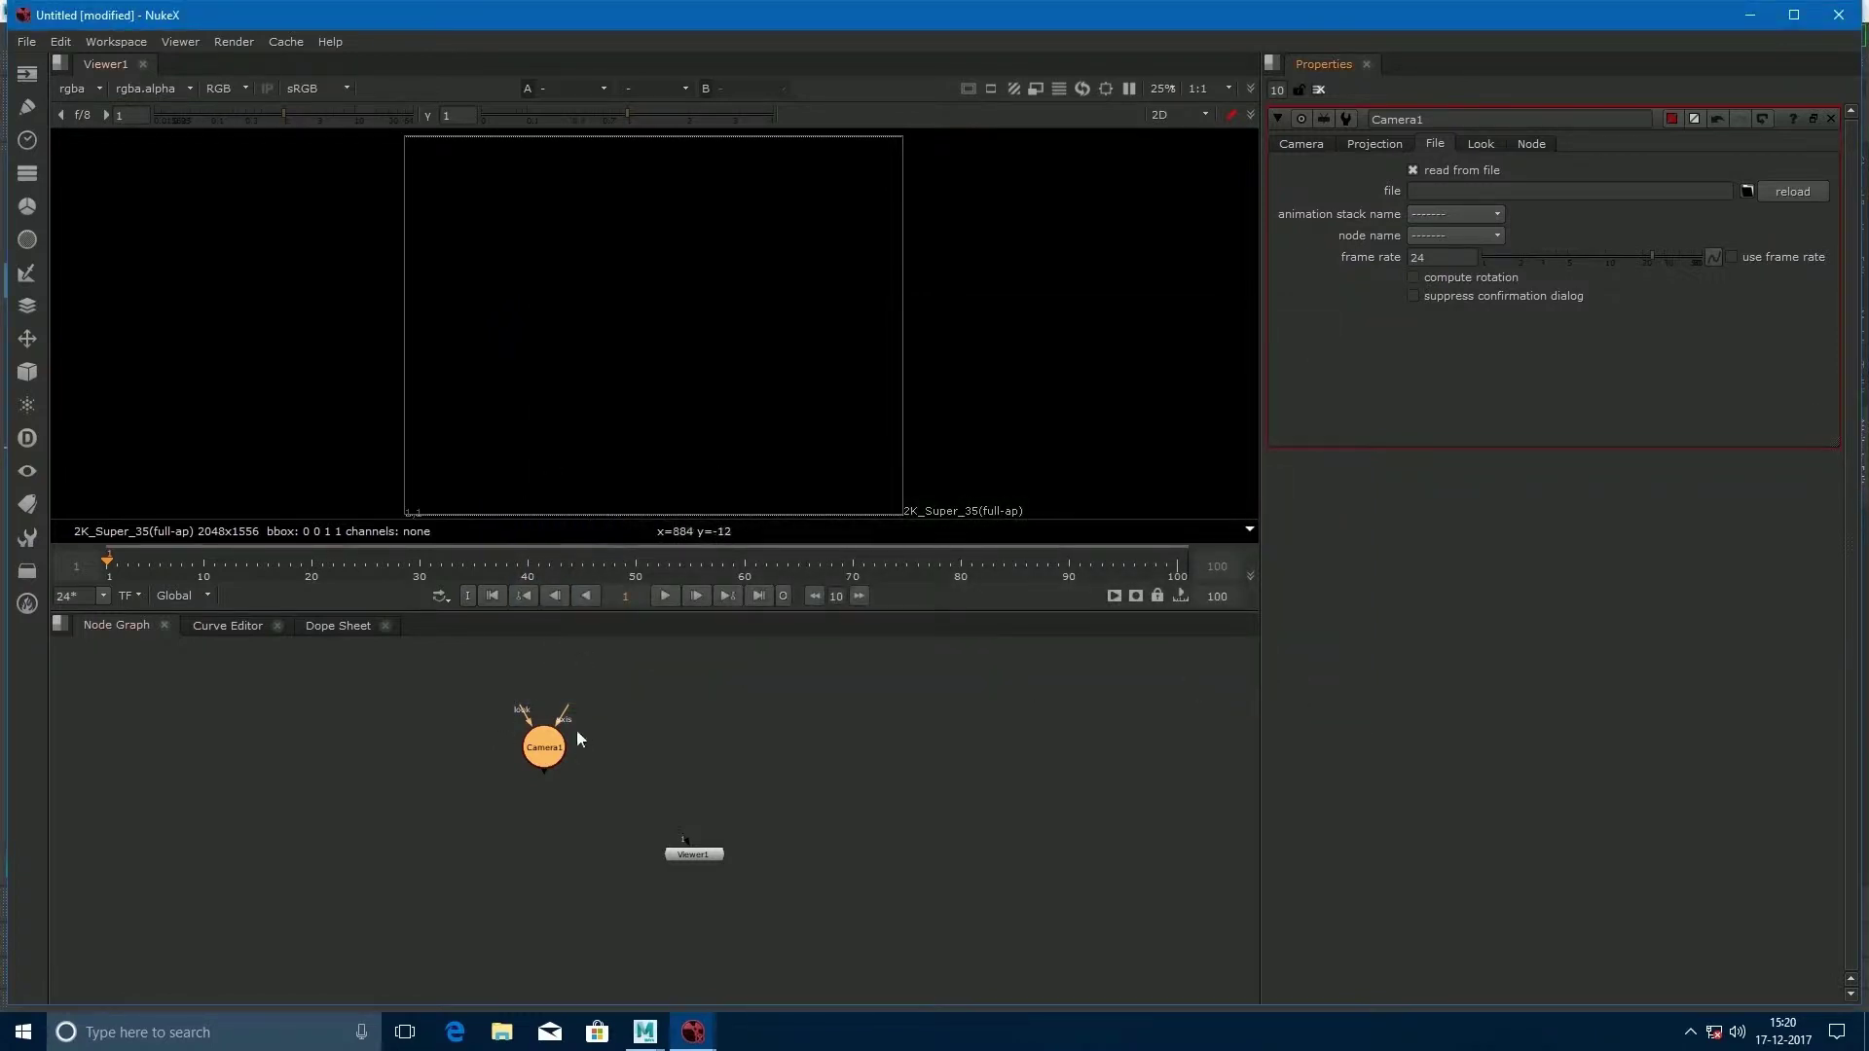
left_click_drag(544, 759, 689, 765)
left_click_drag(640, 703, 579, 738)
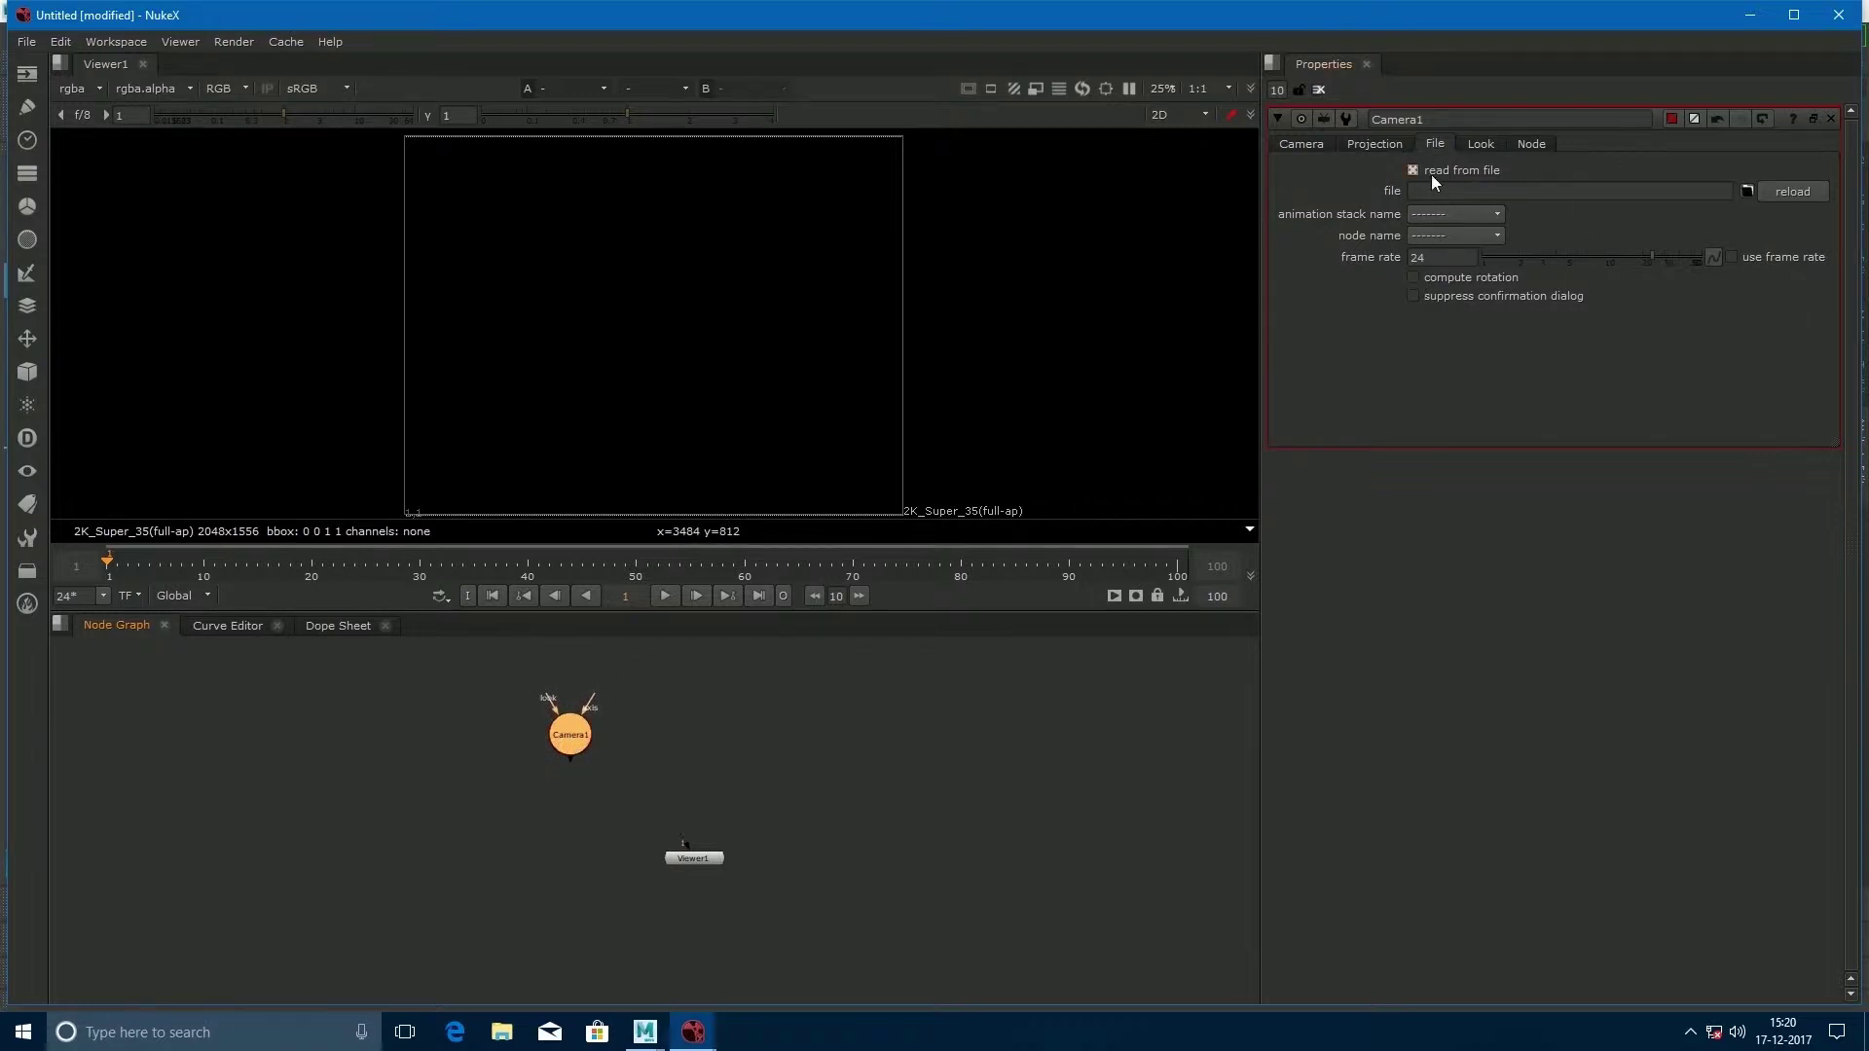
Return to Maya and toggle the floor plane's selection on and off.
mouse_move(644, 1032)
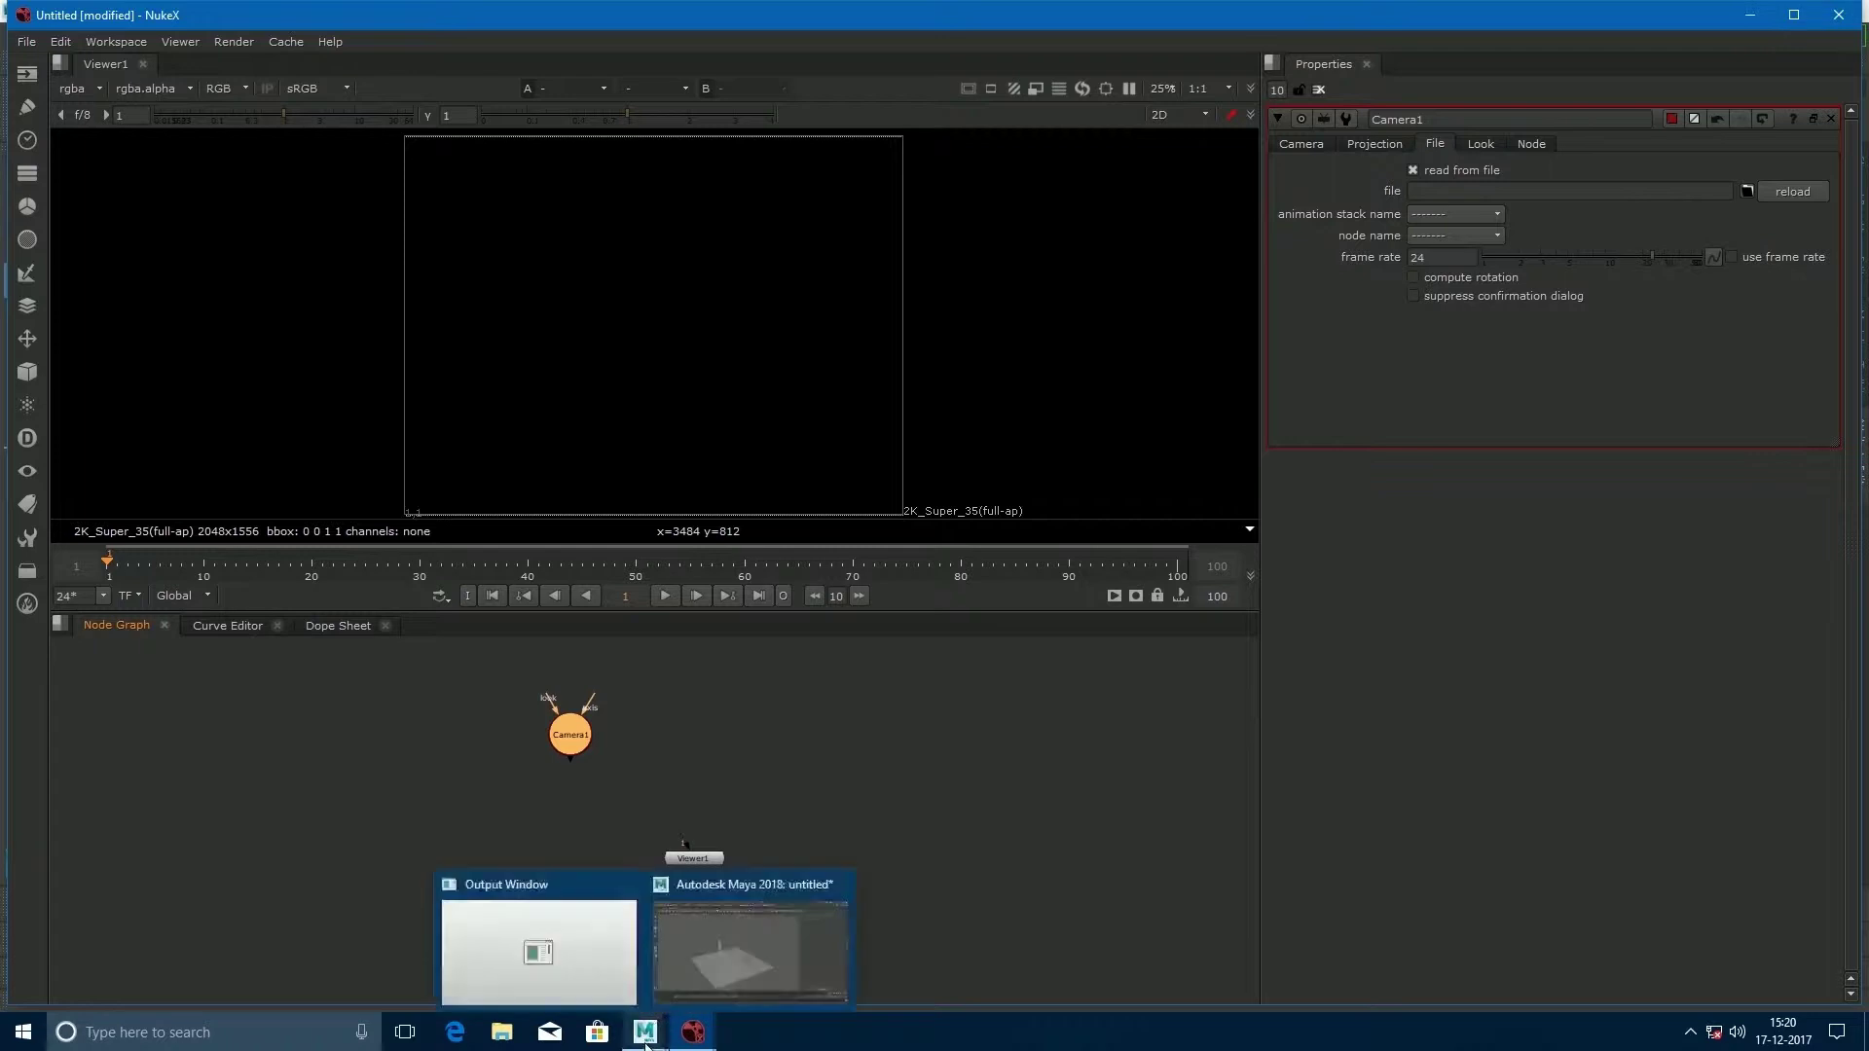
left_click(744, 948)
scroll(691, 662, "up", 3)
scroll(740, 633, "down", 5)
scroll(857, 613, "up", 2)
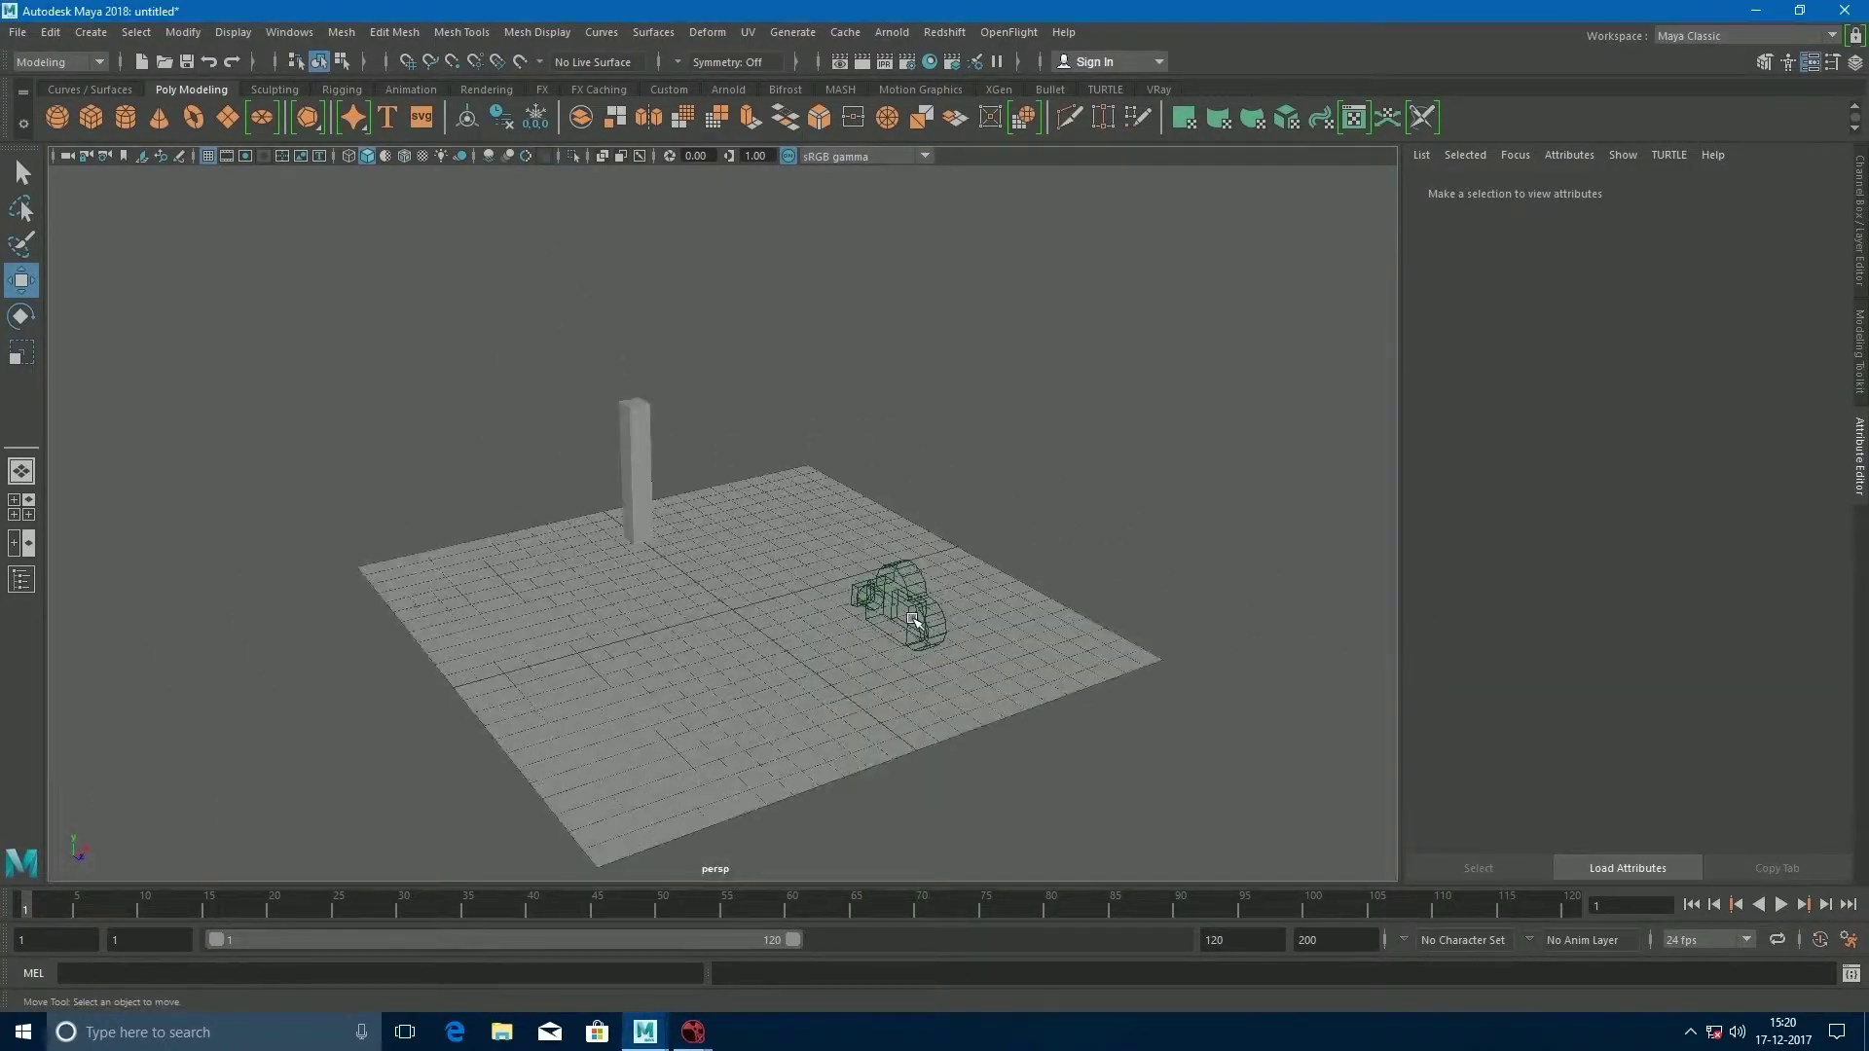
left_click(915, 620)
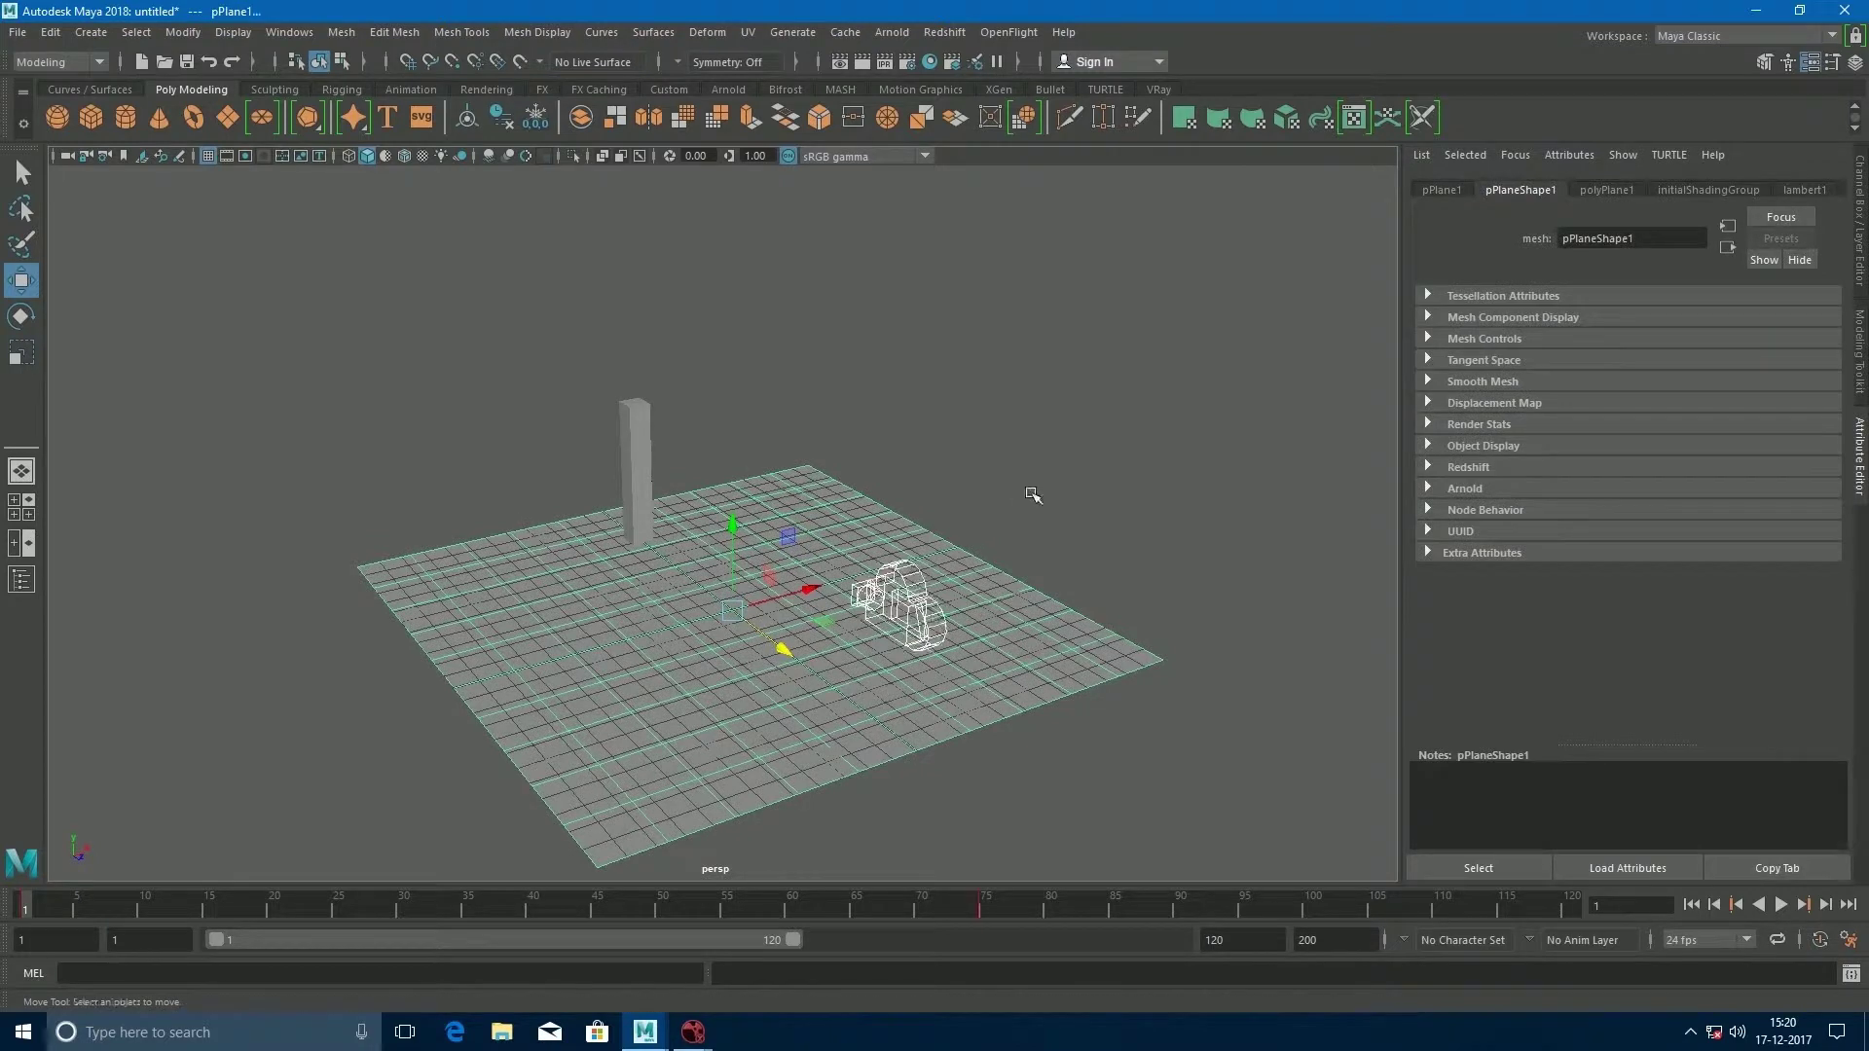
left_click(1033, 495)
left_click(910, 612)
left_click(1091, 483)
Select camera1 in the perspective view and open the File menu.
left_click_drag(847, 600, 955, 675, "alt")
left_click(1008, 492)
left_click_drag(1008, 492, 898, 636, "alt")
left_click(17, 32)
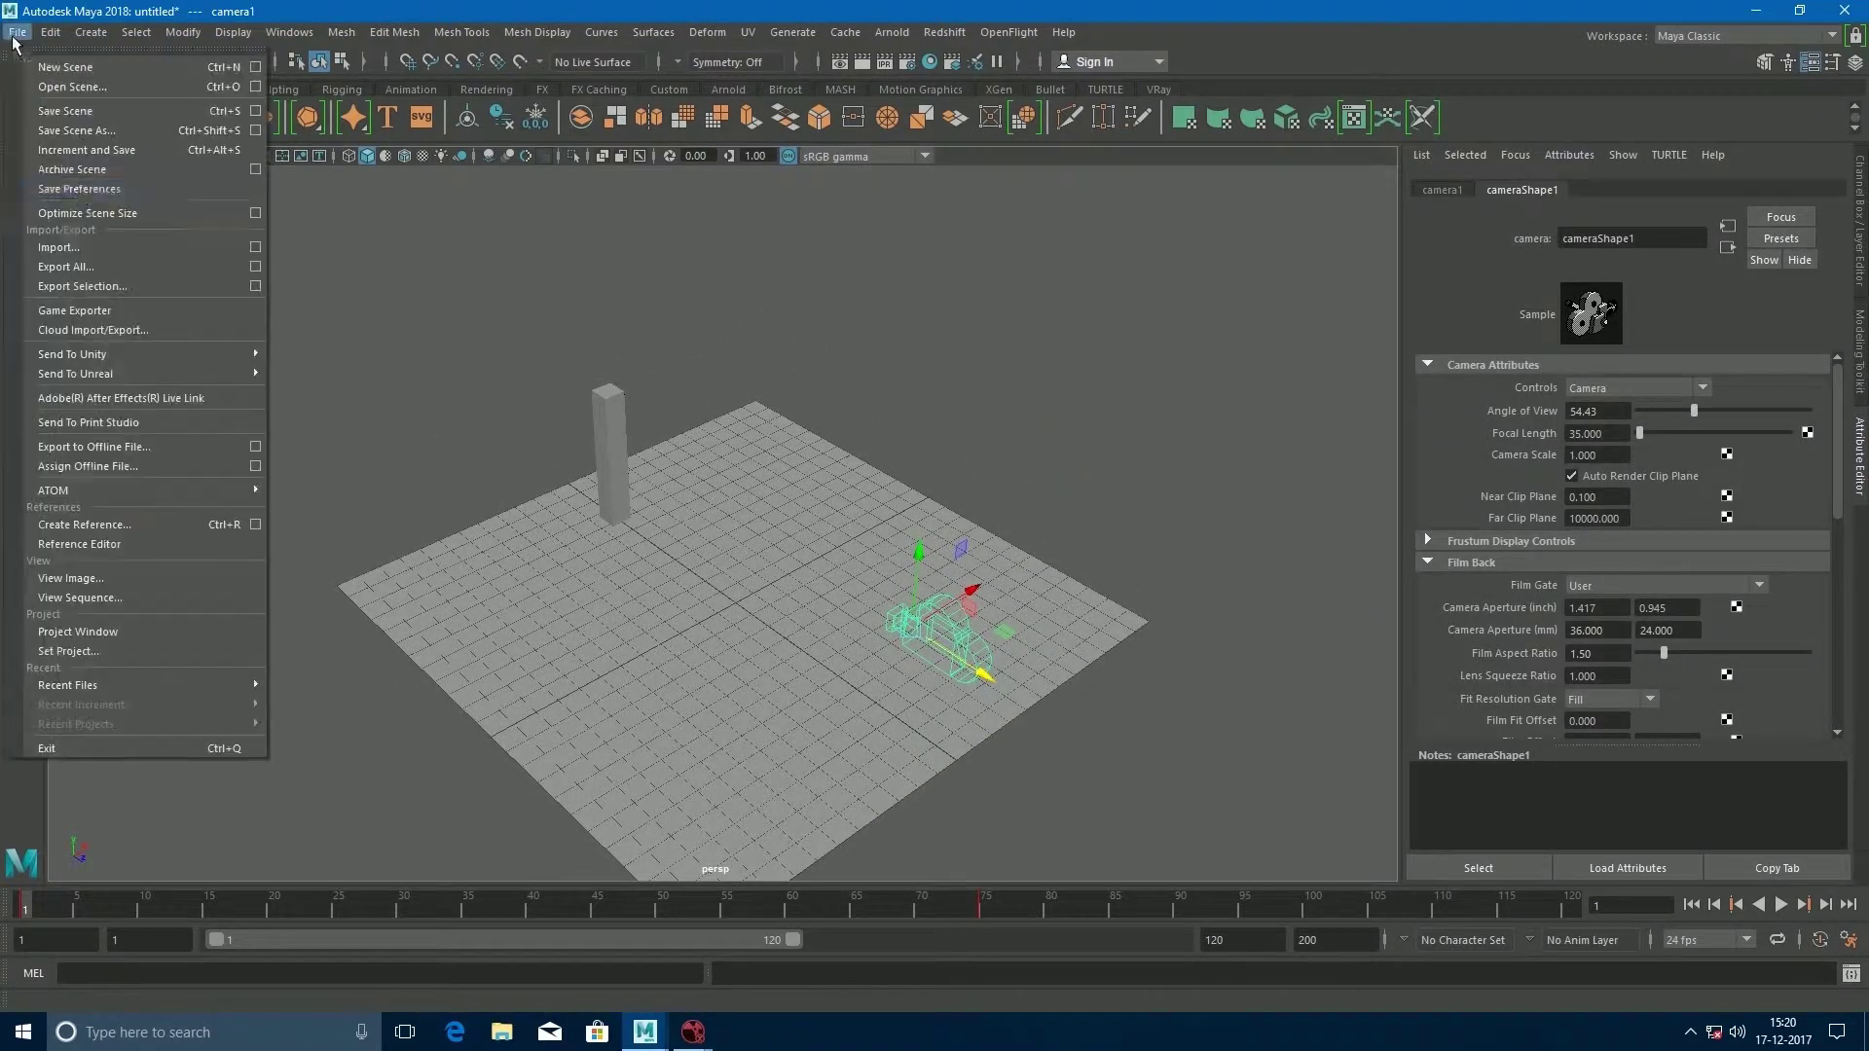
Start exporting the selected camera to drive F: with FBX export as the file type.
left_click(76, 287)
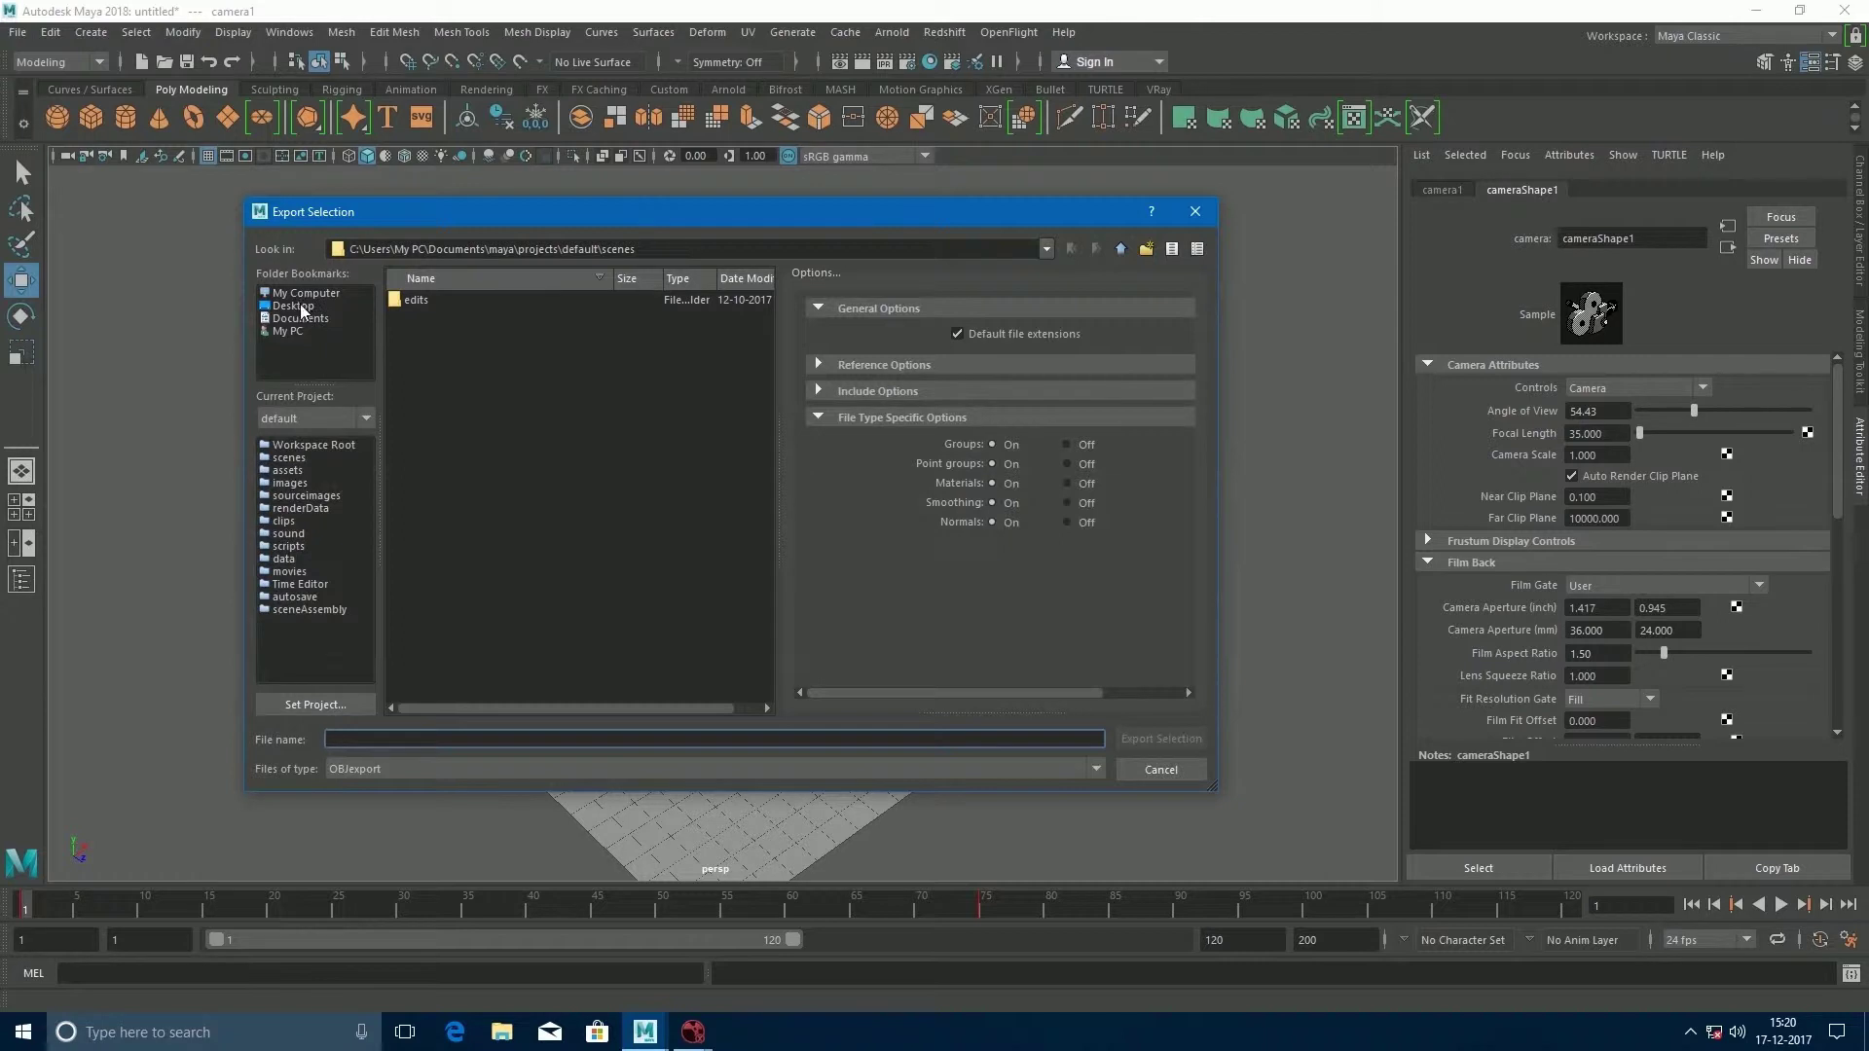
left_click(305, 293)
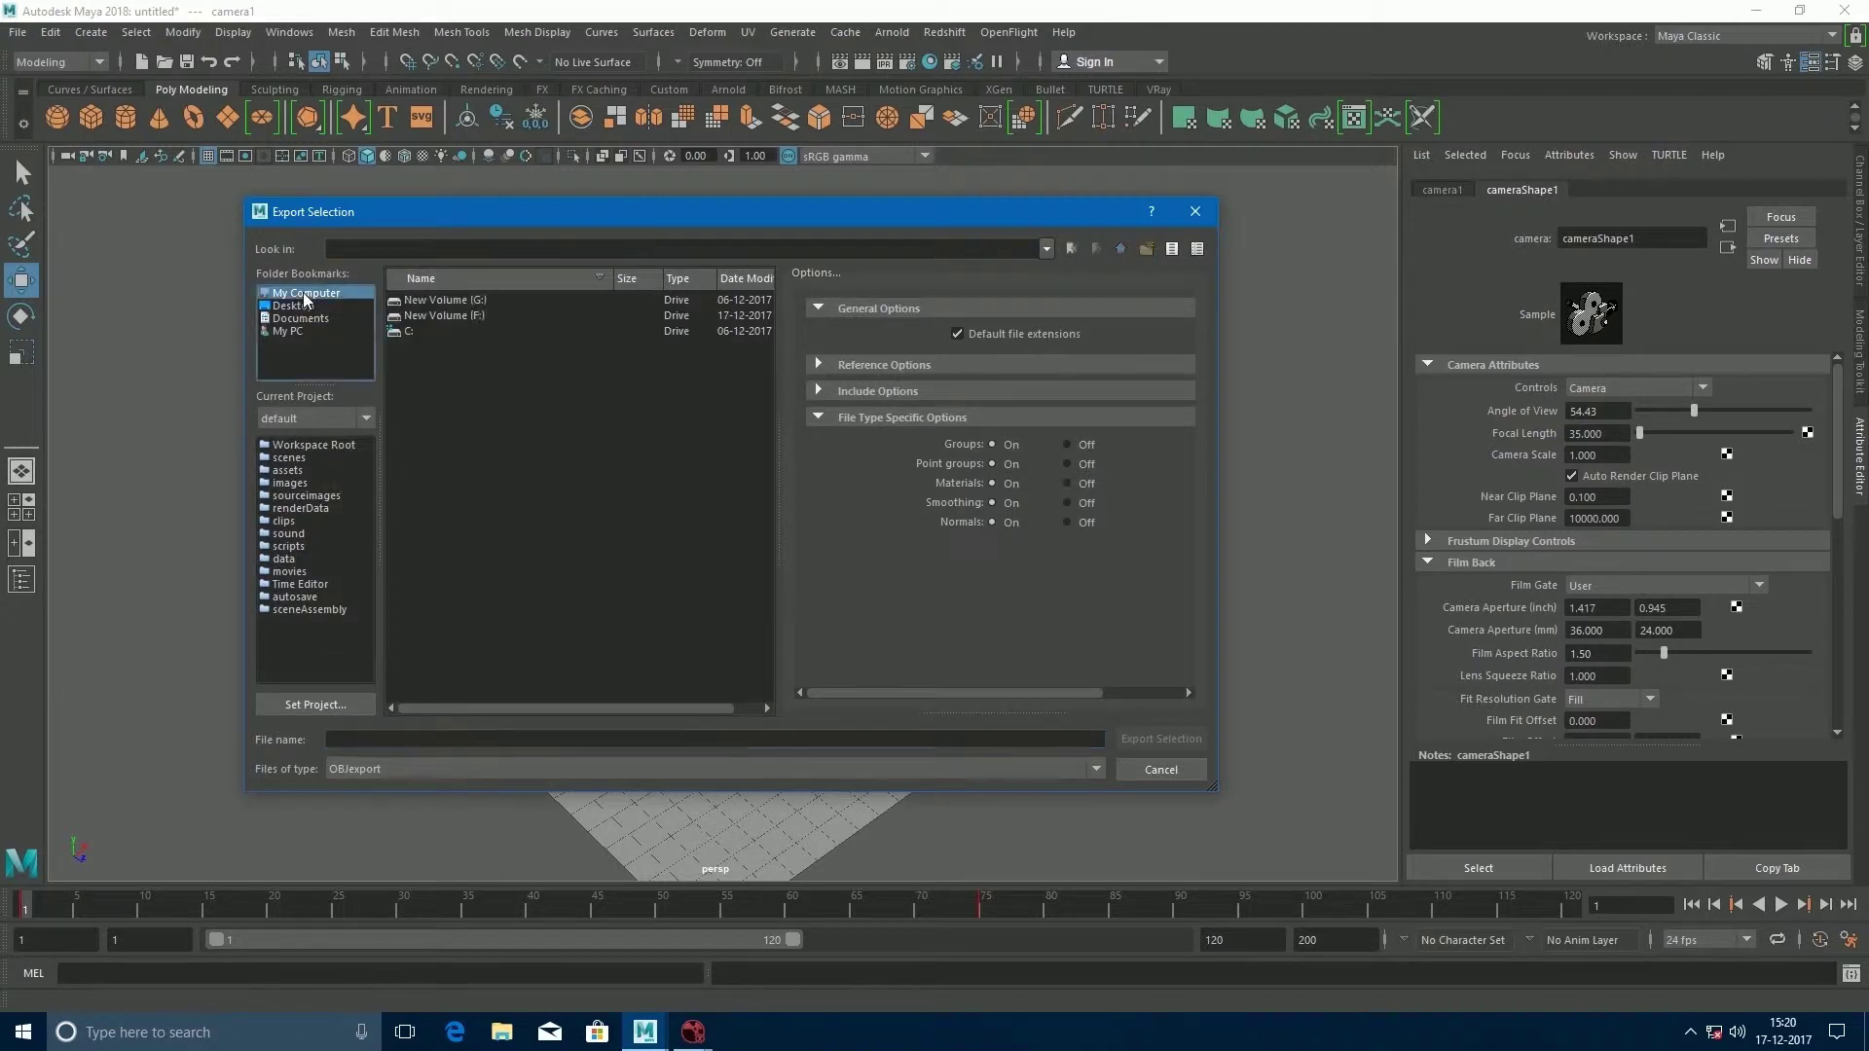
double_click(424, 313)
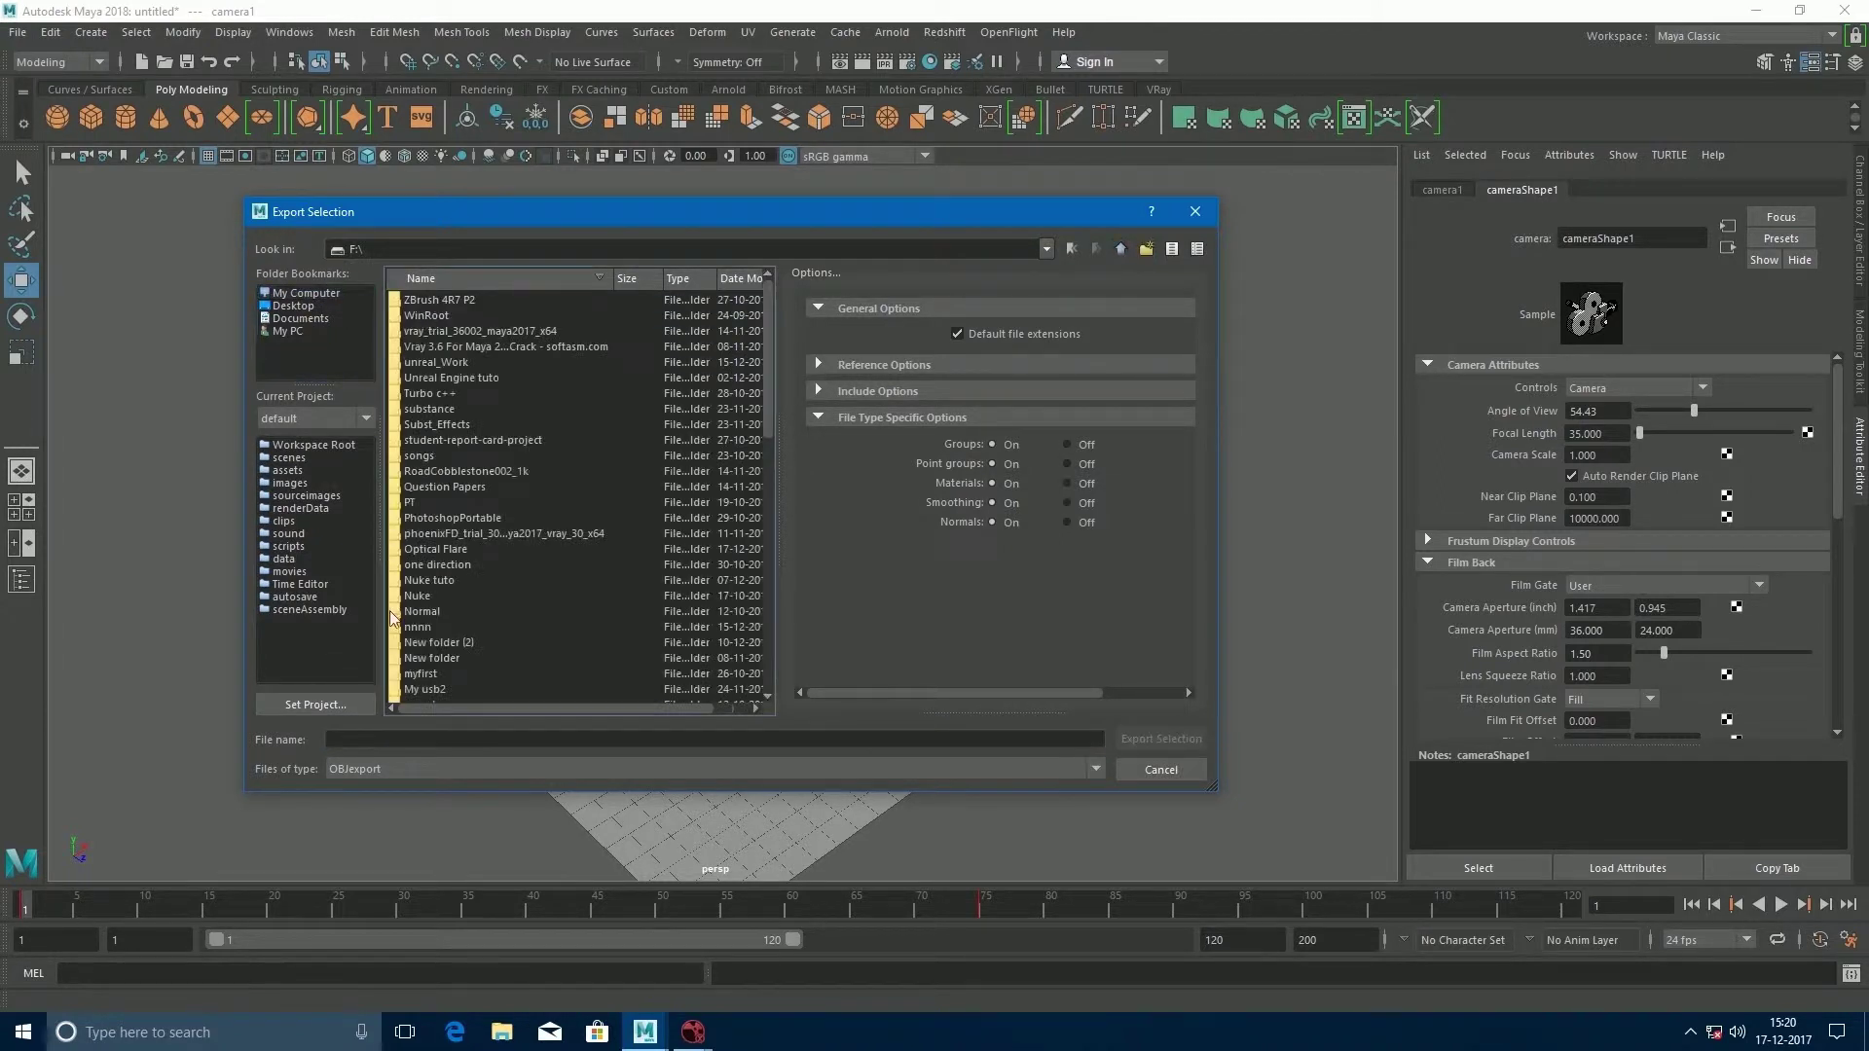
scroll(419, 663, "down", 10)
left_click(350, 740)
left_click(355, 769)
scroll(367, 877, "down", 2)
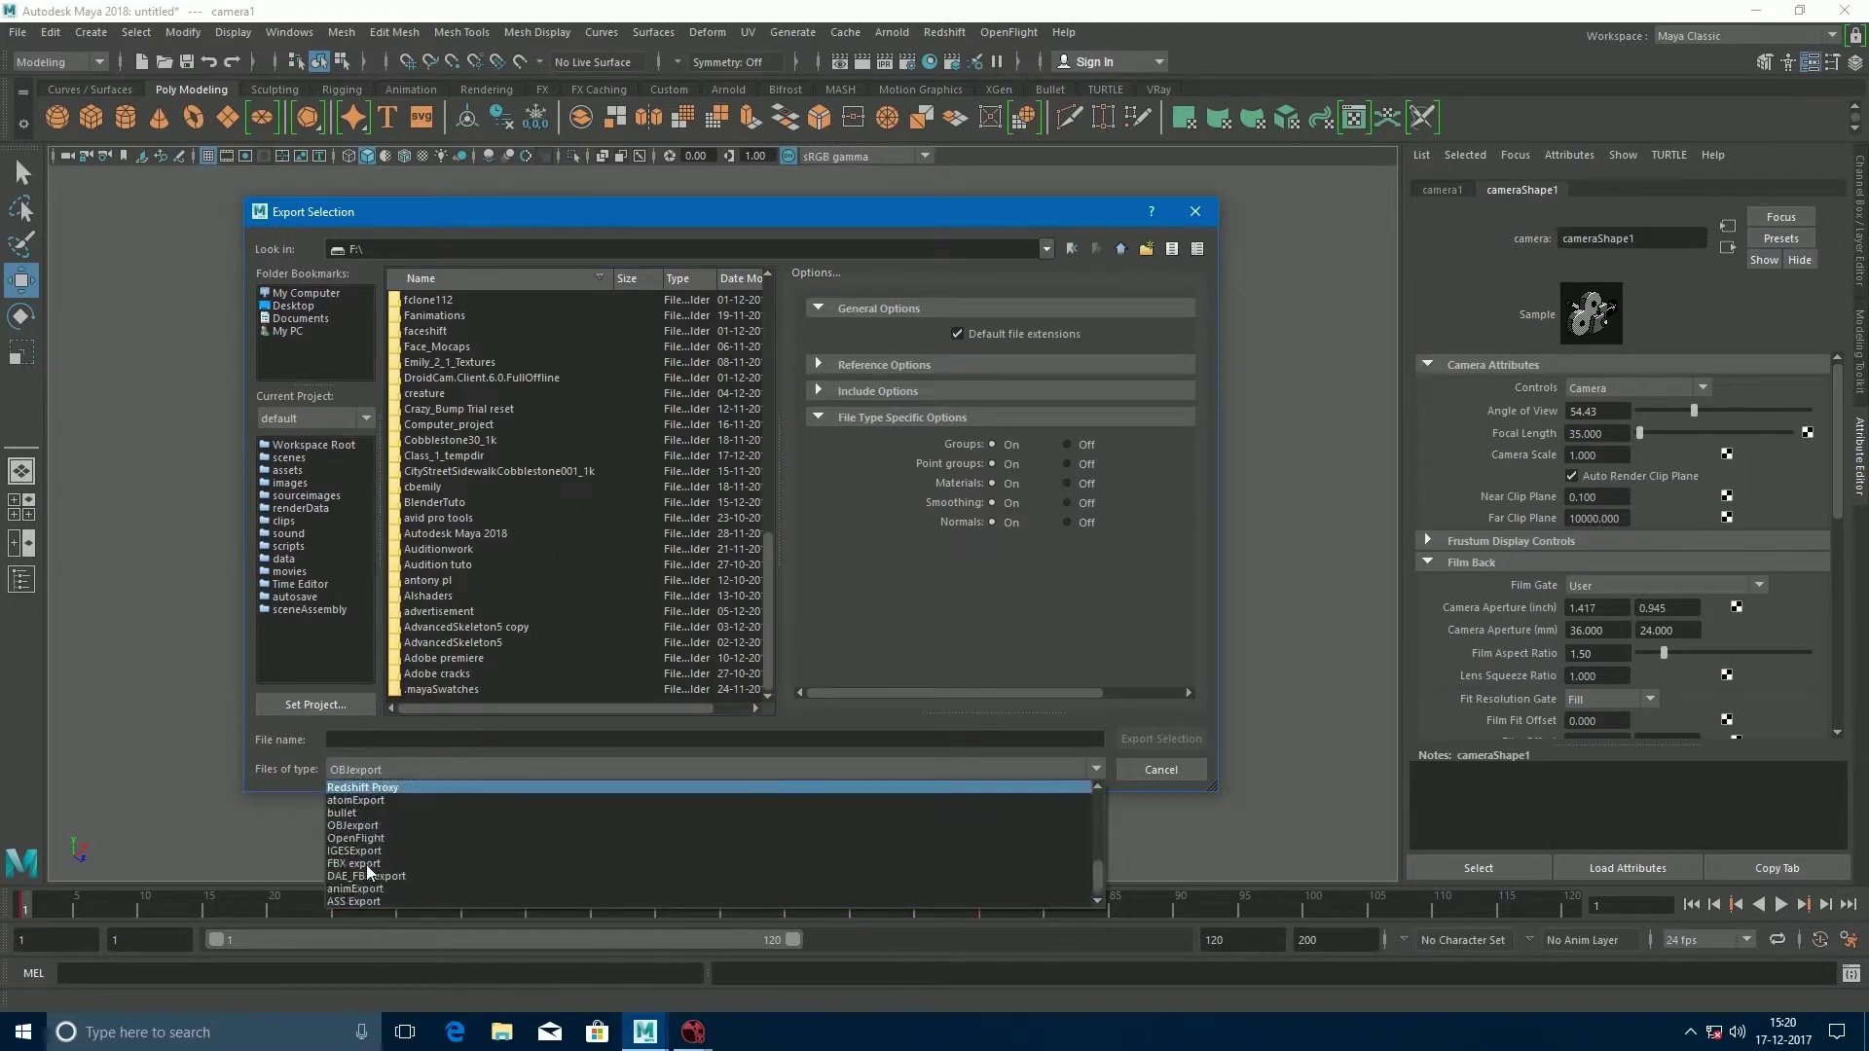
left_click(352, 864)
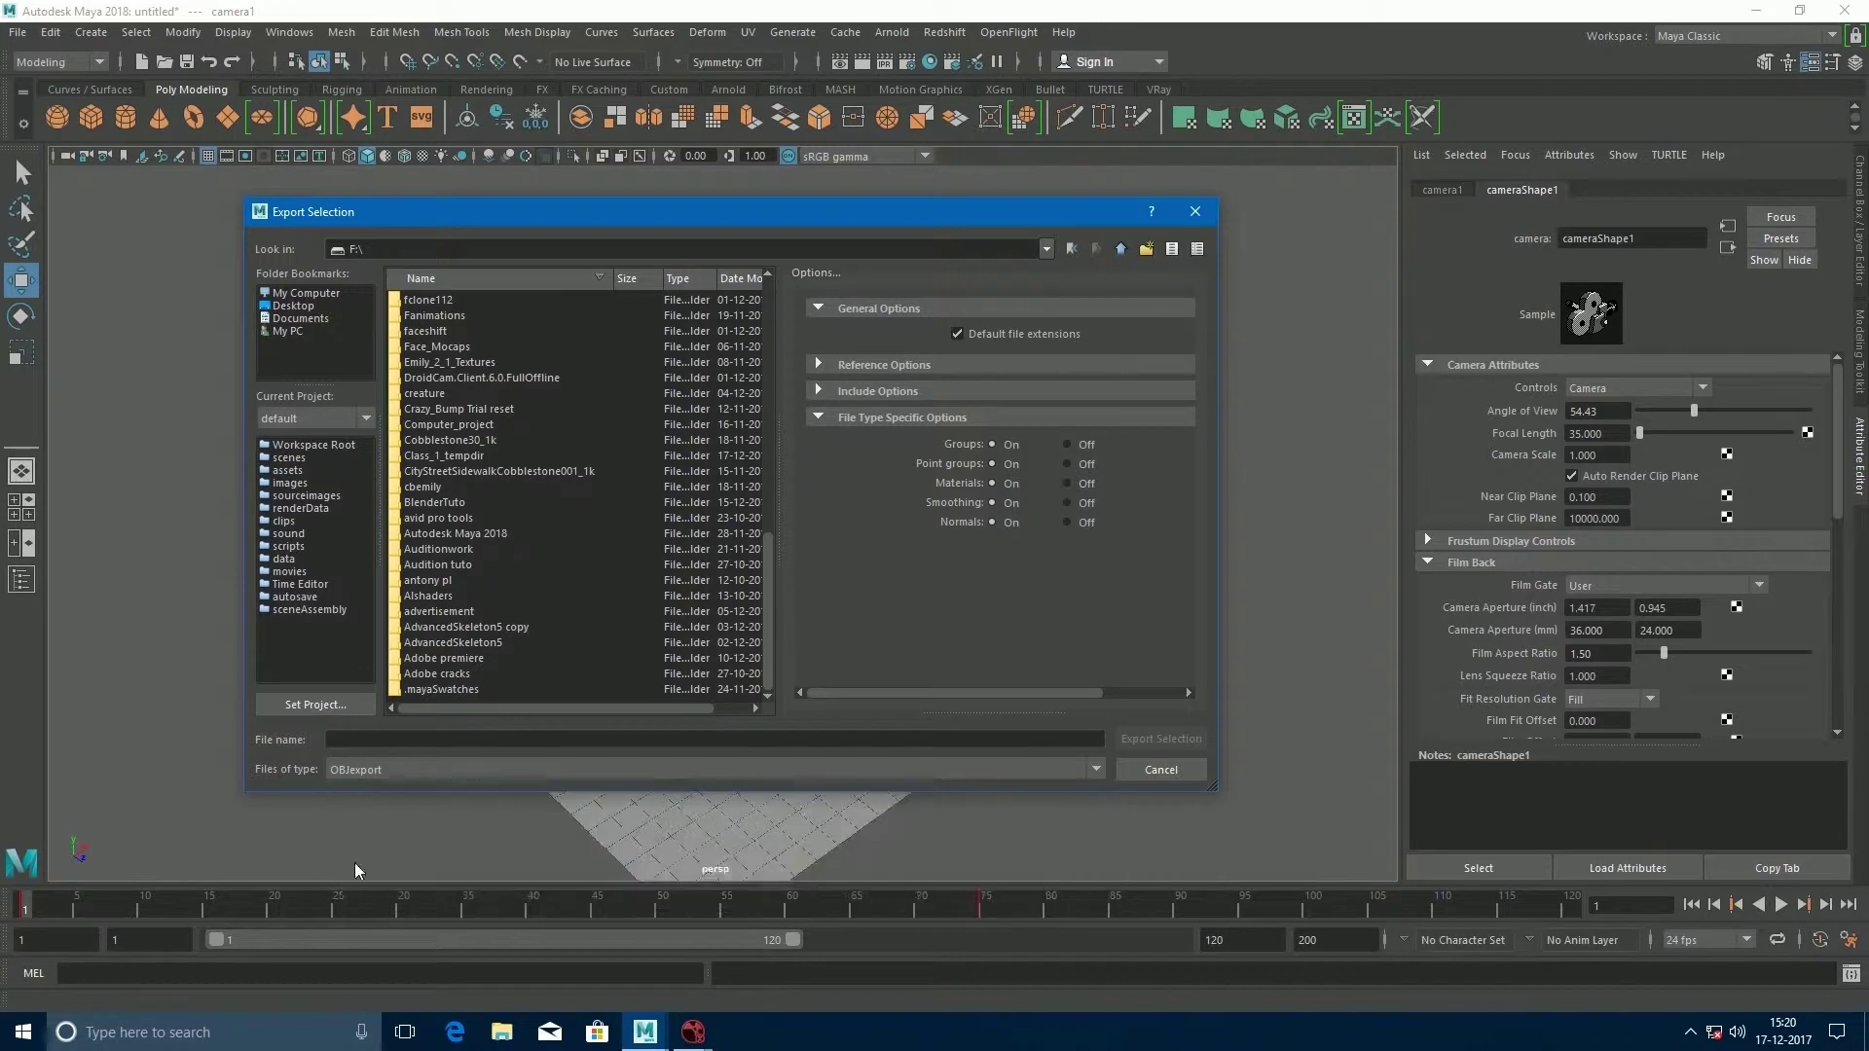
Check the FBX version choices and collapse the file-type-specific export options.
scroll(937, 534, "down", 6)
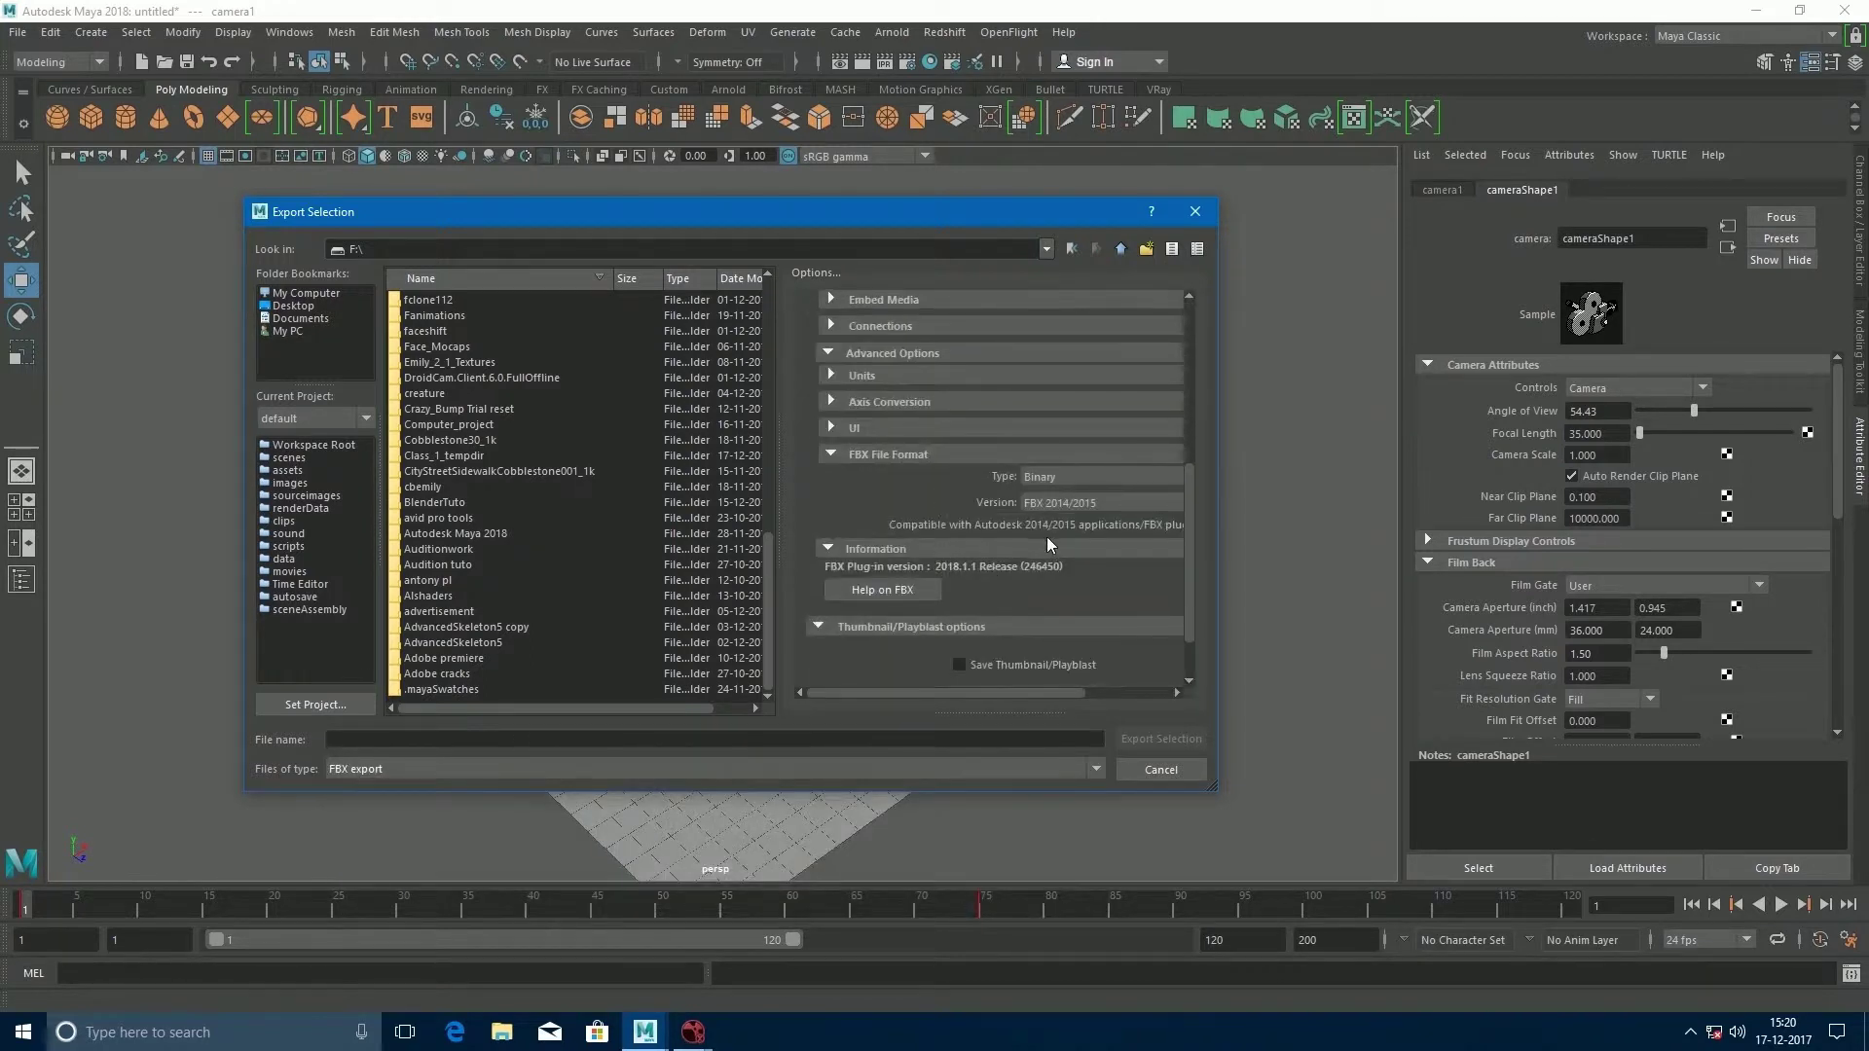
left_click(1067, 501)
left_click(1061, 520)
scroll(886, 506, "up", 8)
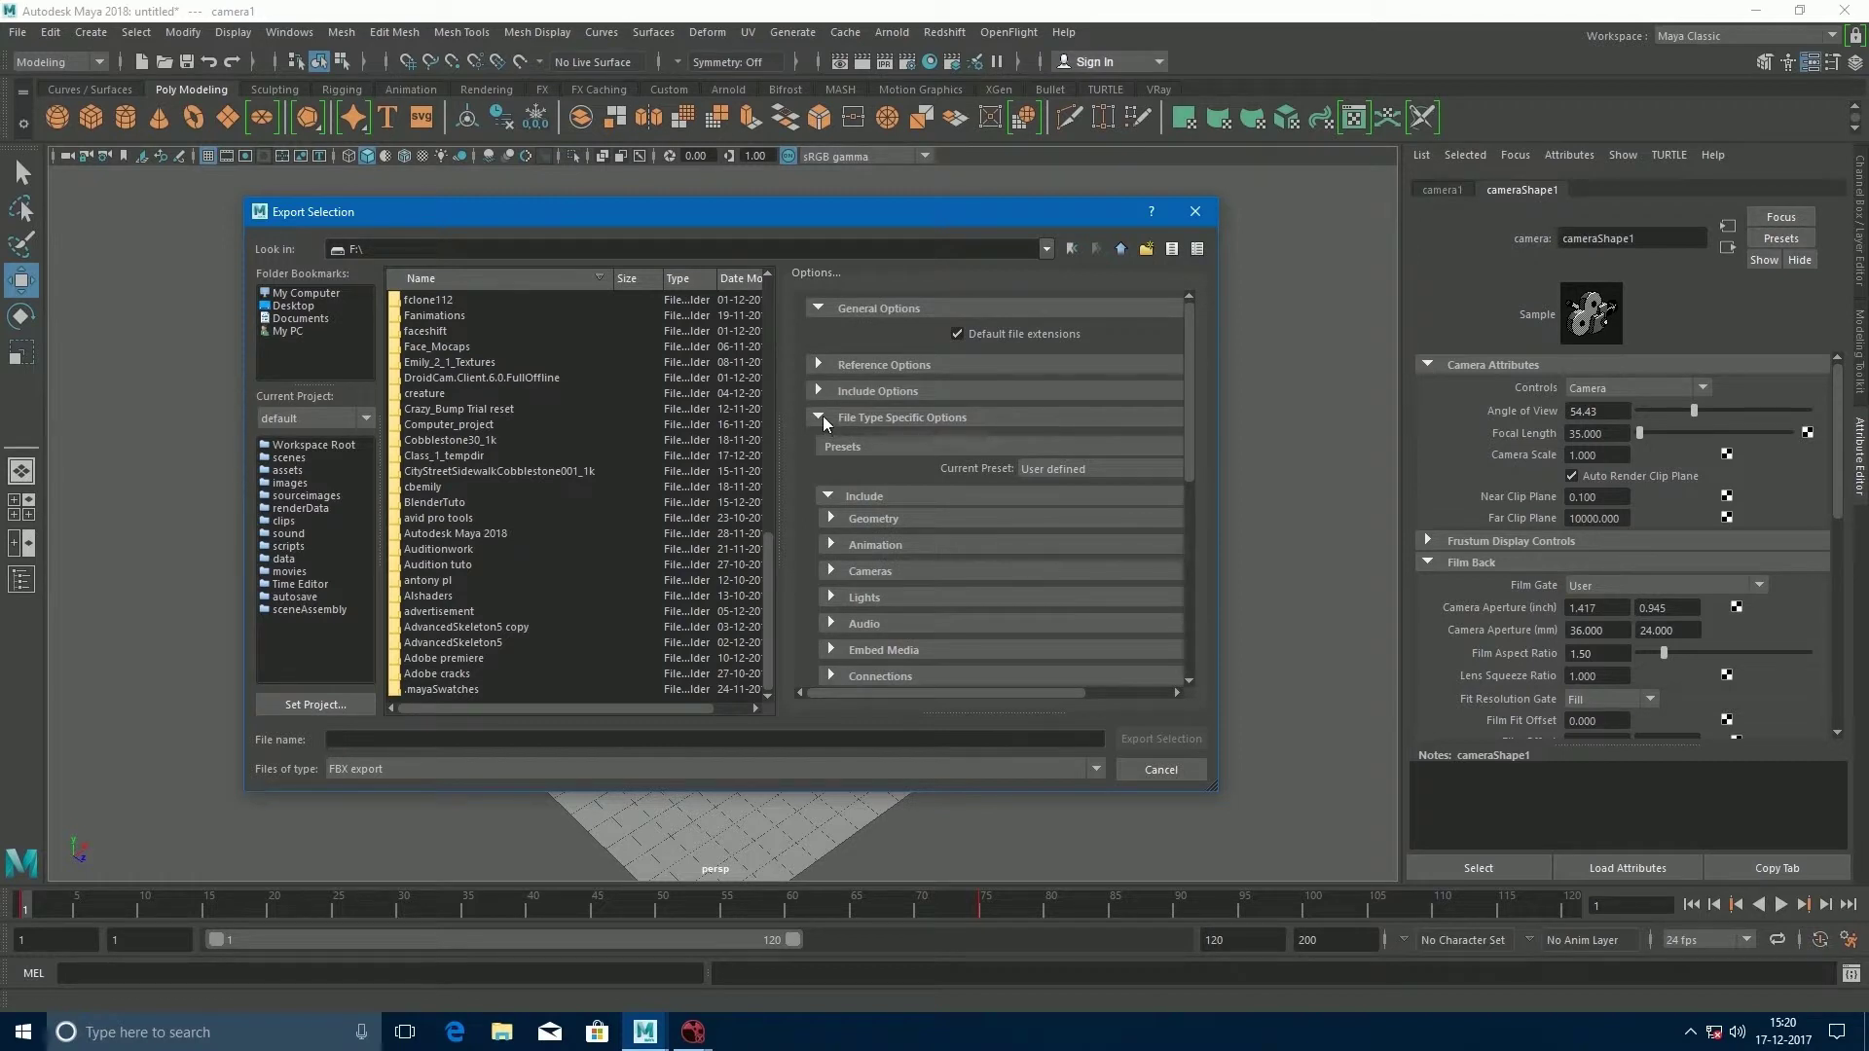
left_click(822, 417)
left_click_drag(913, 688, 820, 690)
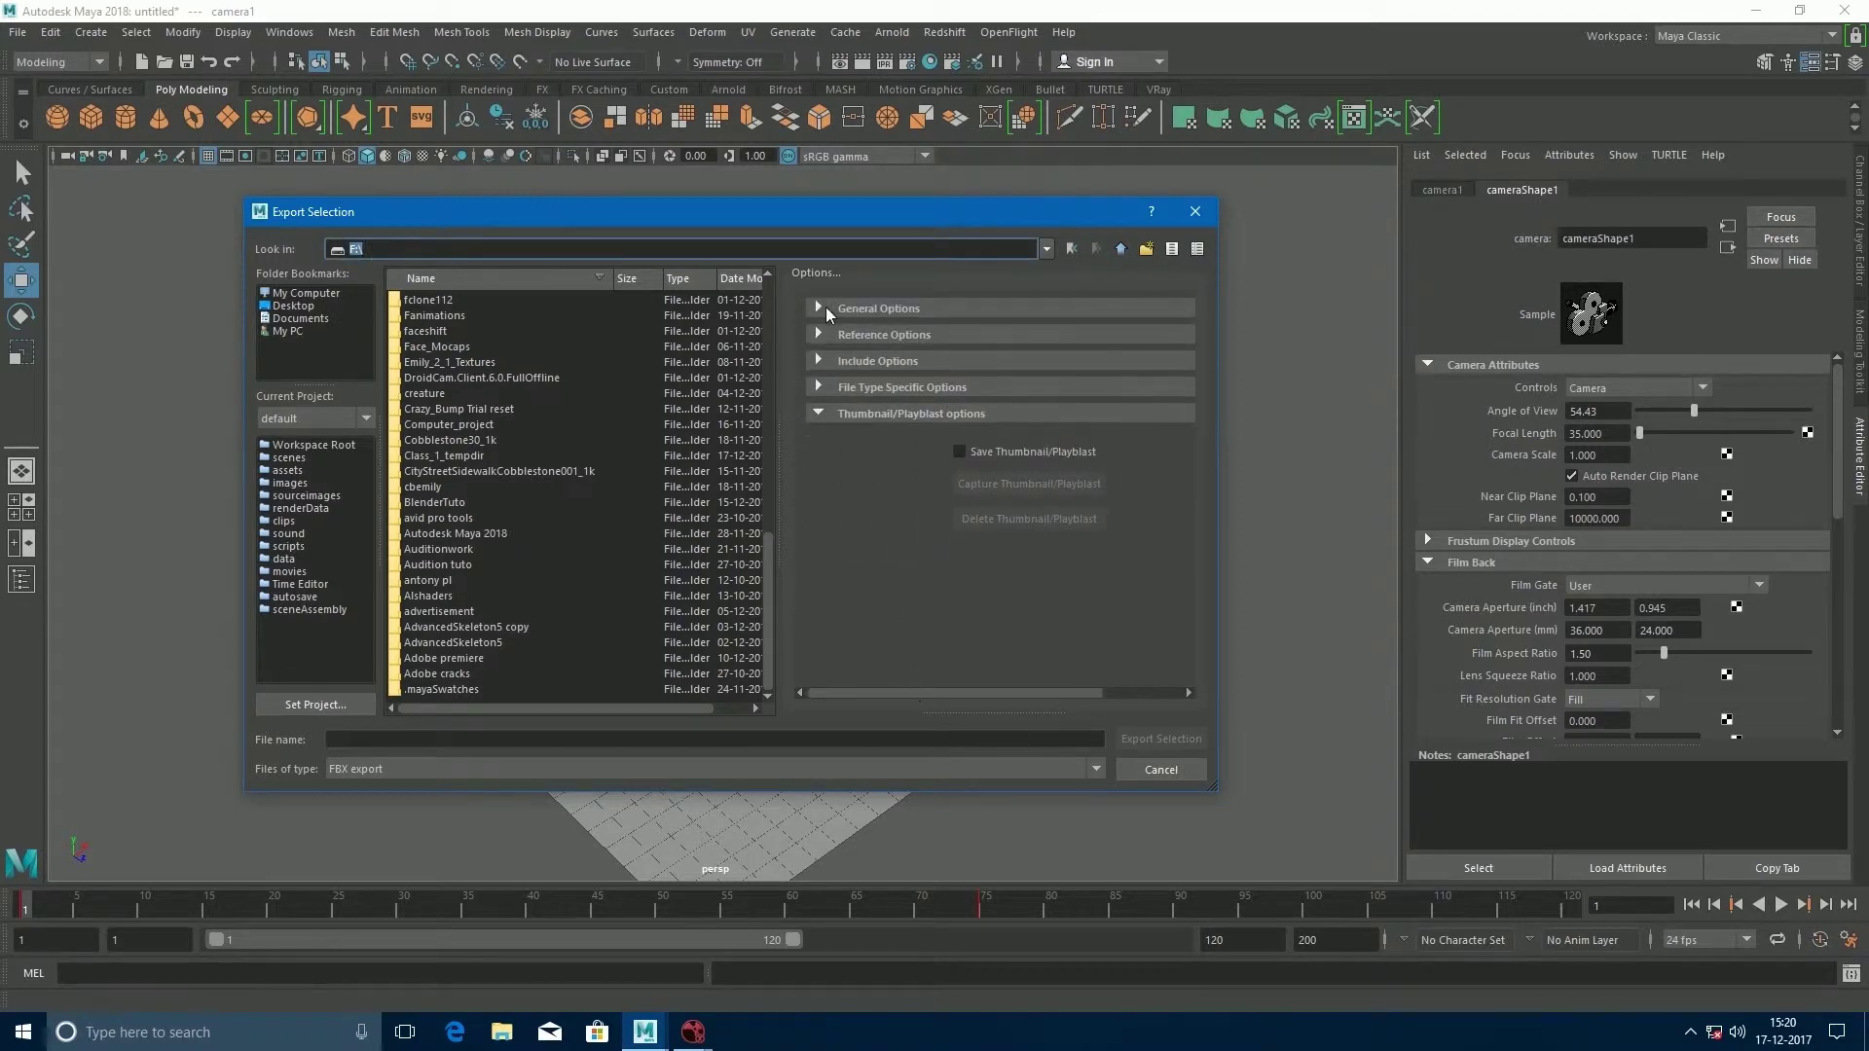
Review the advanced, Include and FBX file format export option sections.
left_click(820, 388)
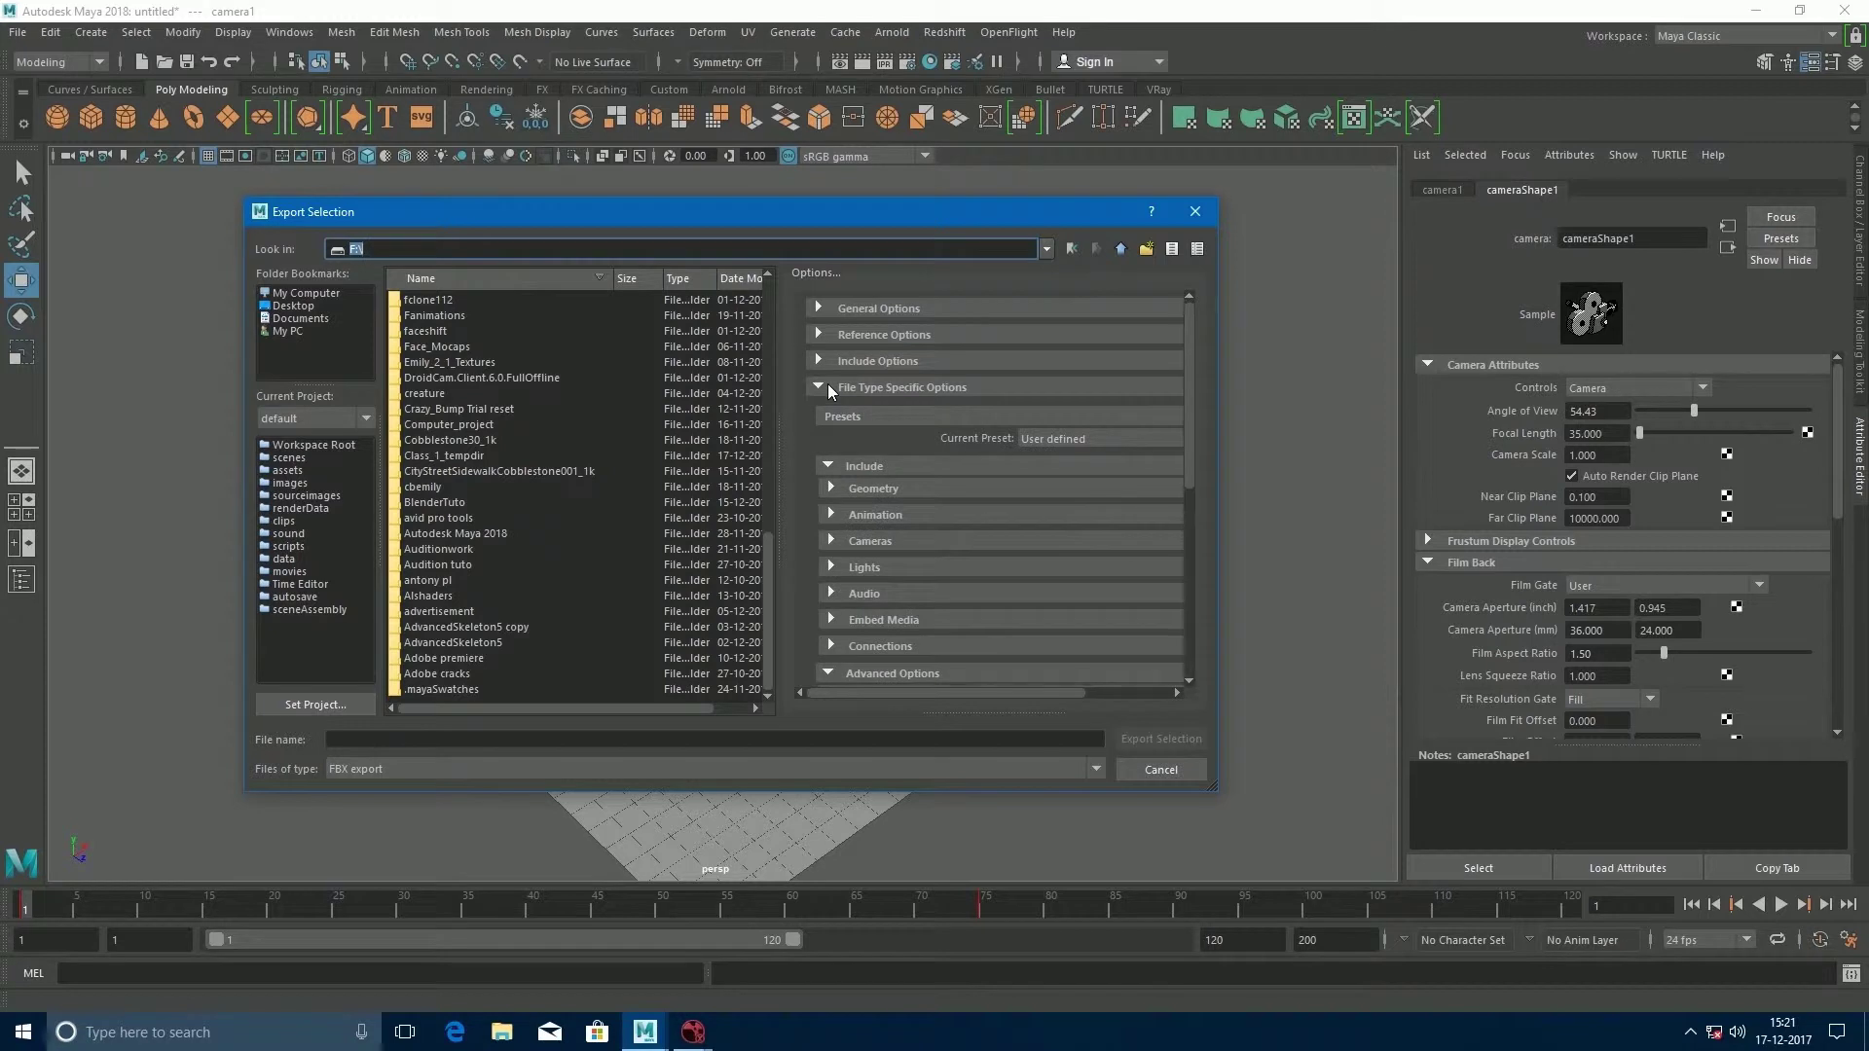
scroll(870, 503, "down", 5)
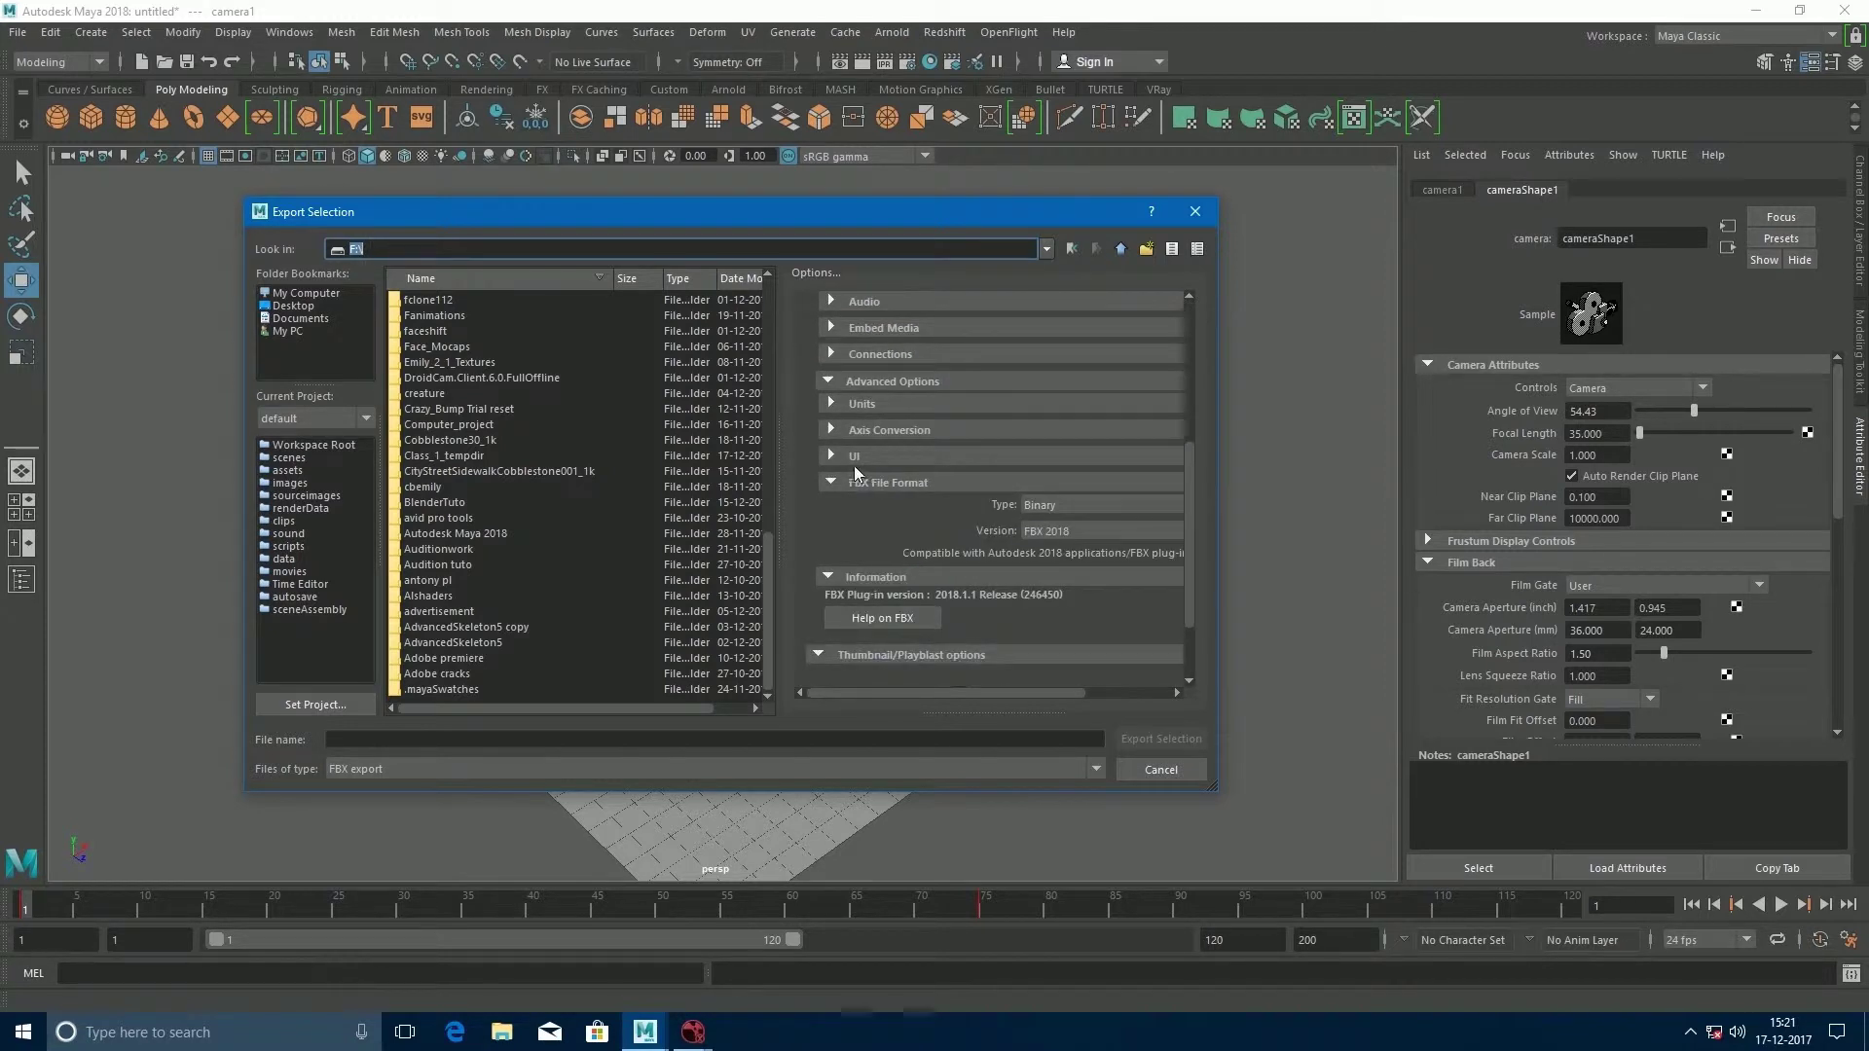
left_click(826, 383)
scroll(828, 405, "up", 5)
left_click(828, 465)
scroll(822, 516, "down", 1)
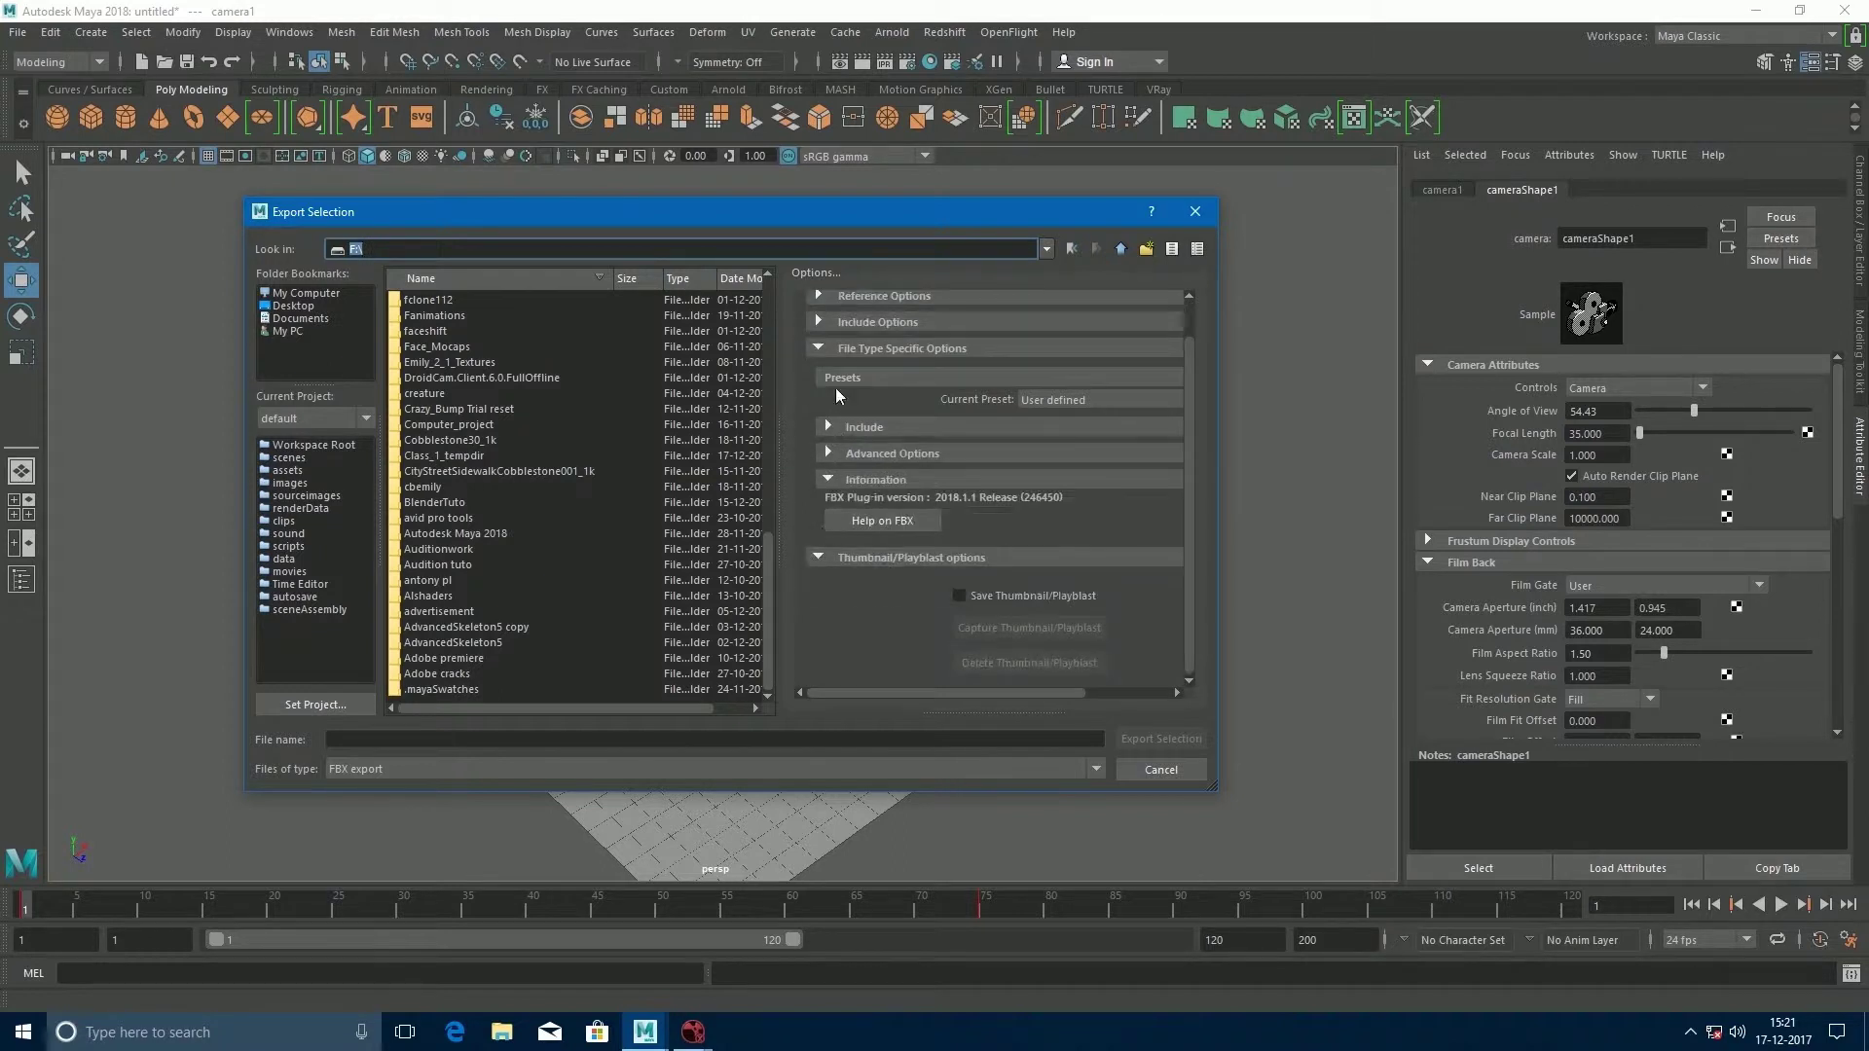
left_click(826, 454)
scroll(1012, 610, "down", 2)
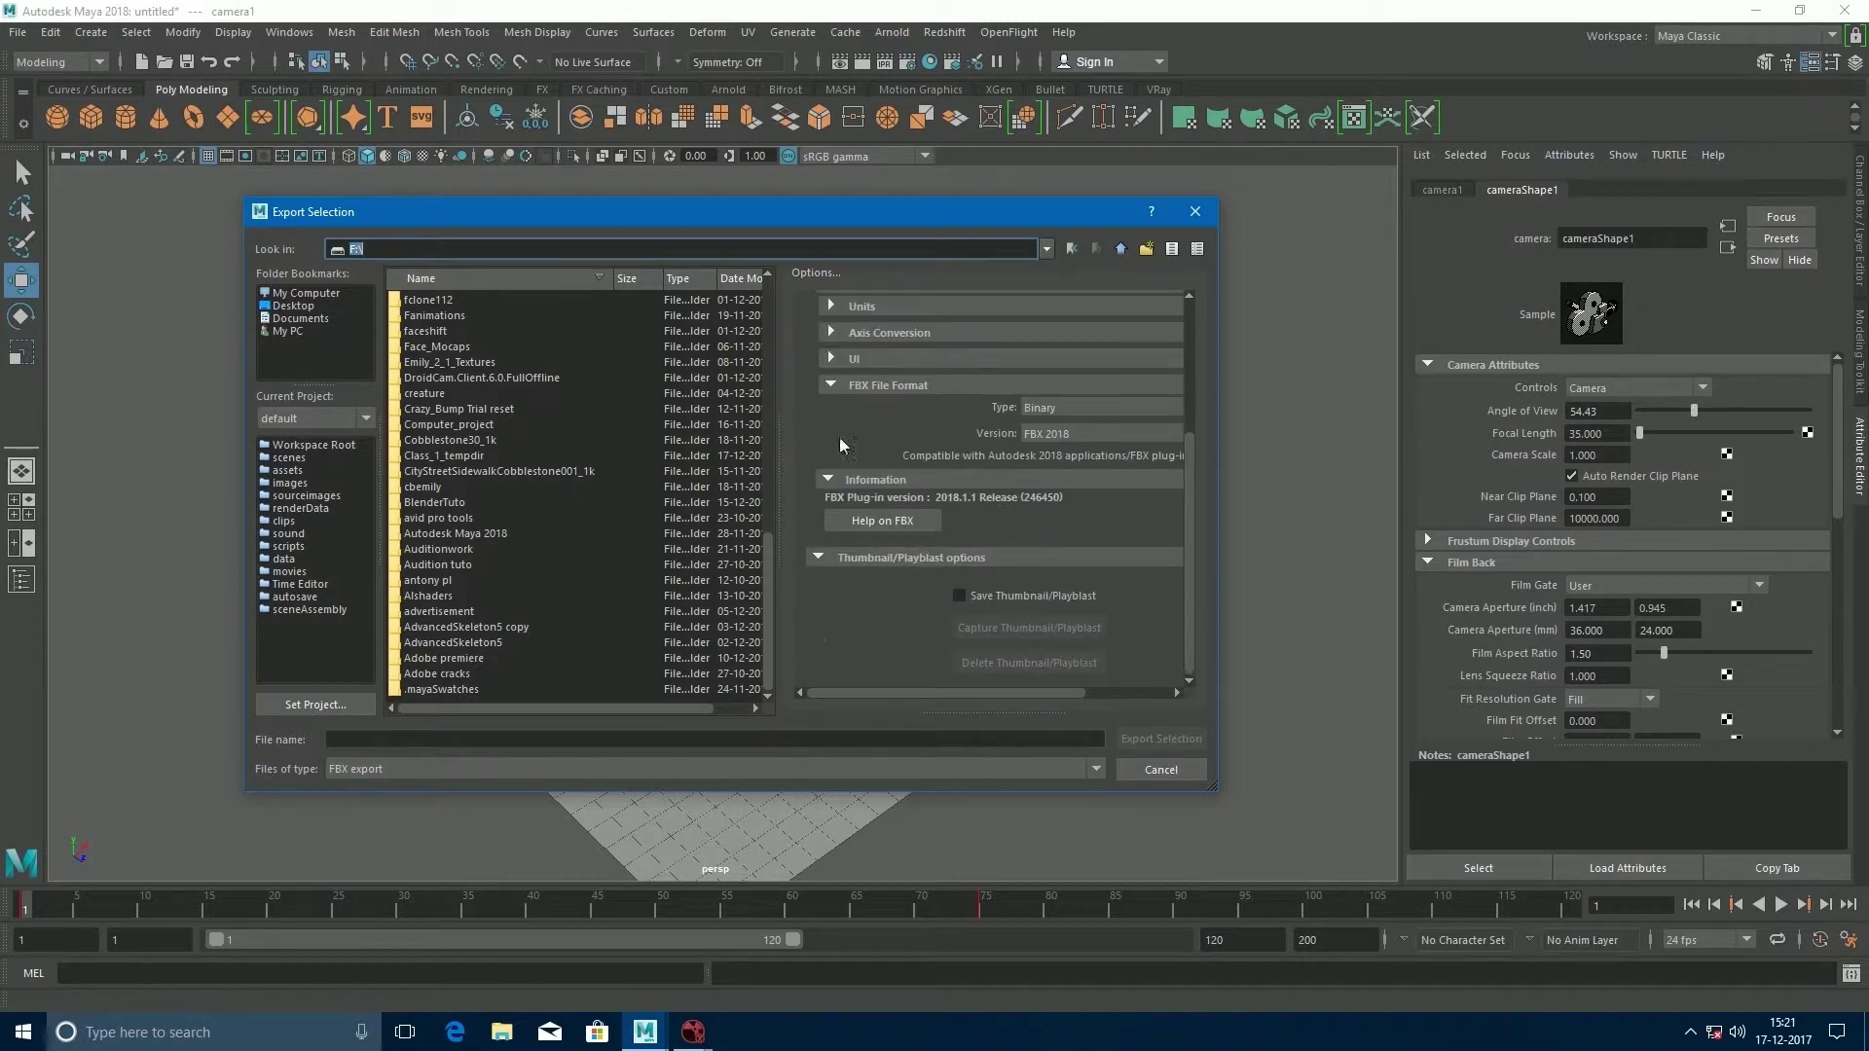
left_click(831, 386)
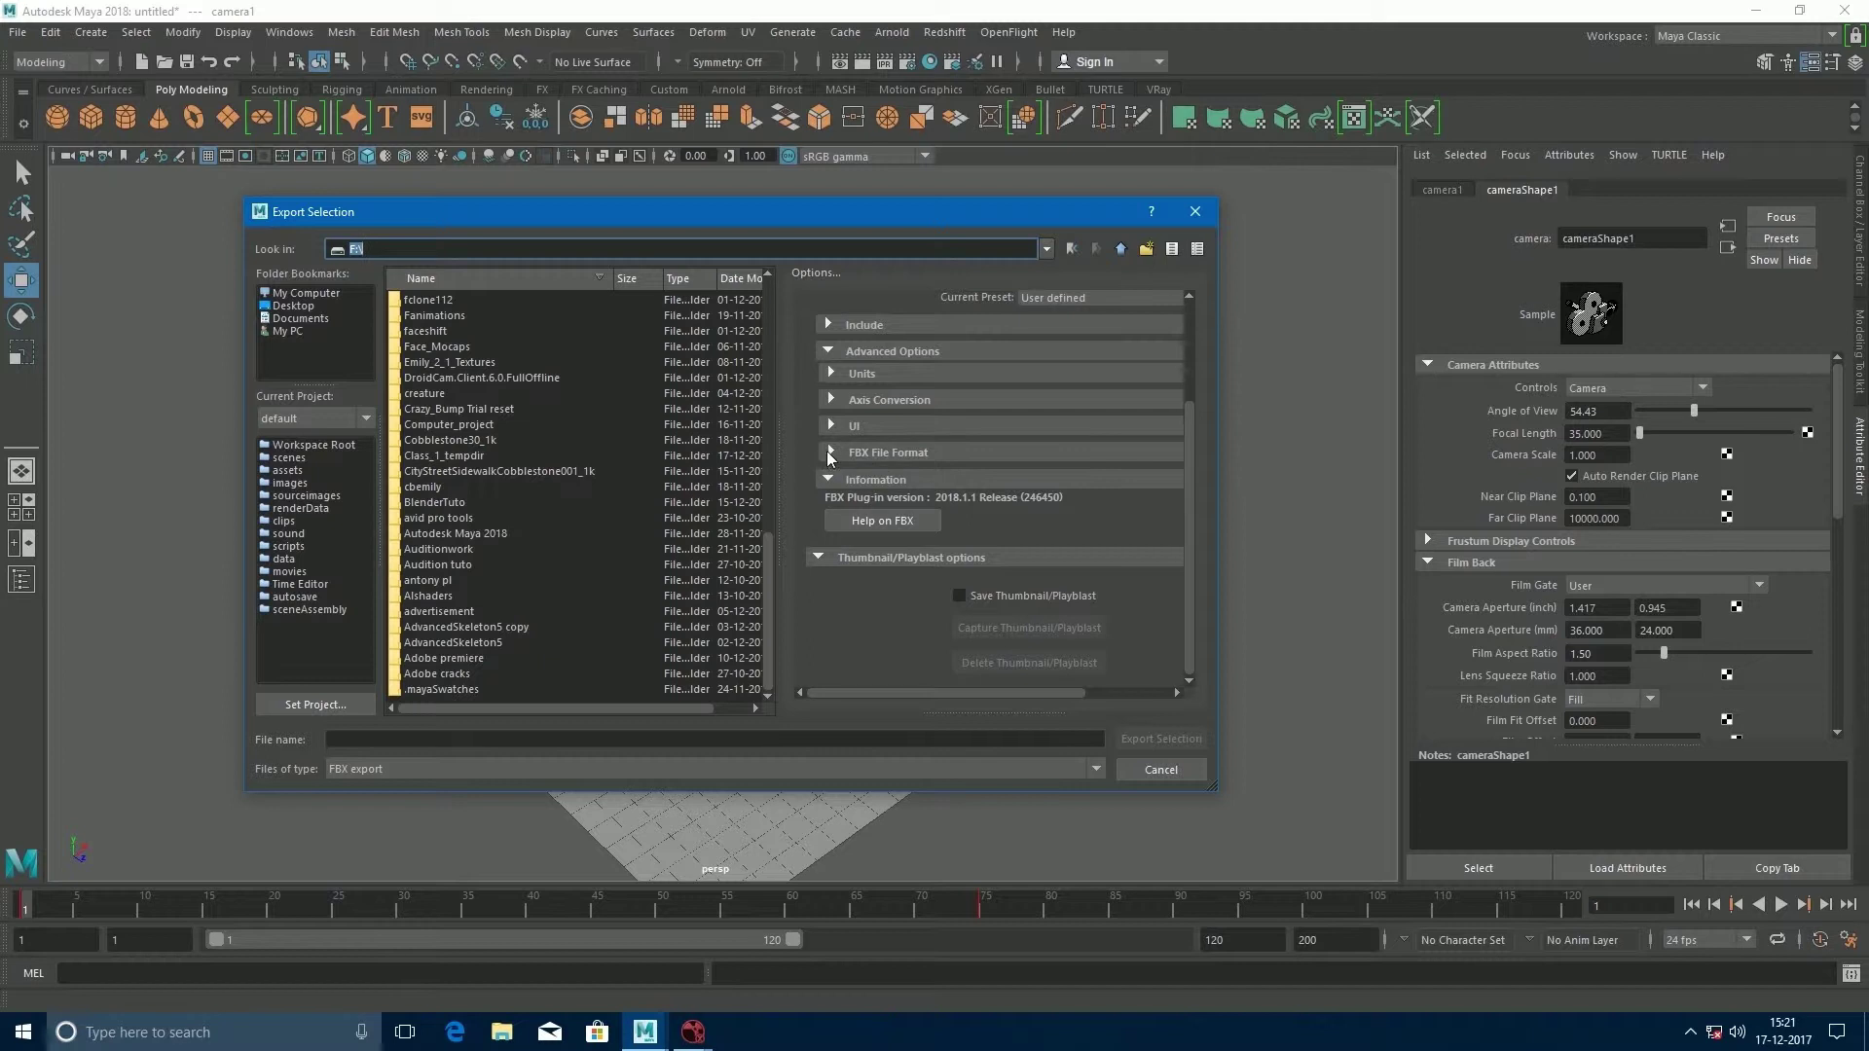
left_click(827, 453)
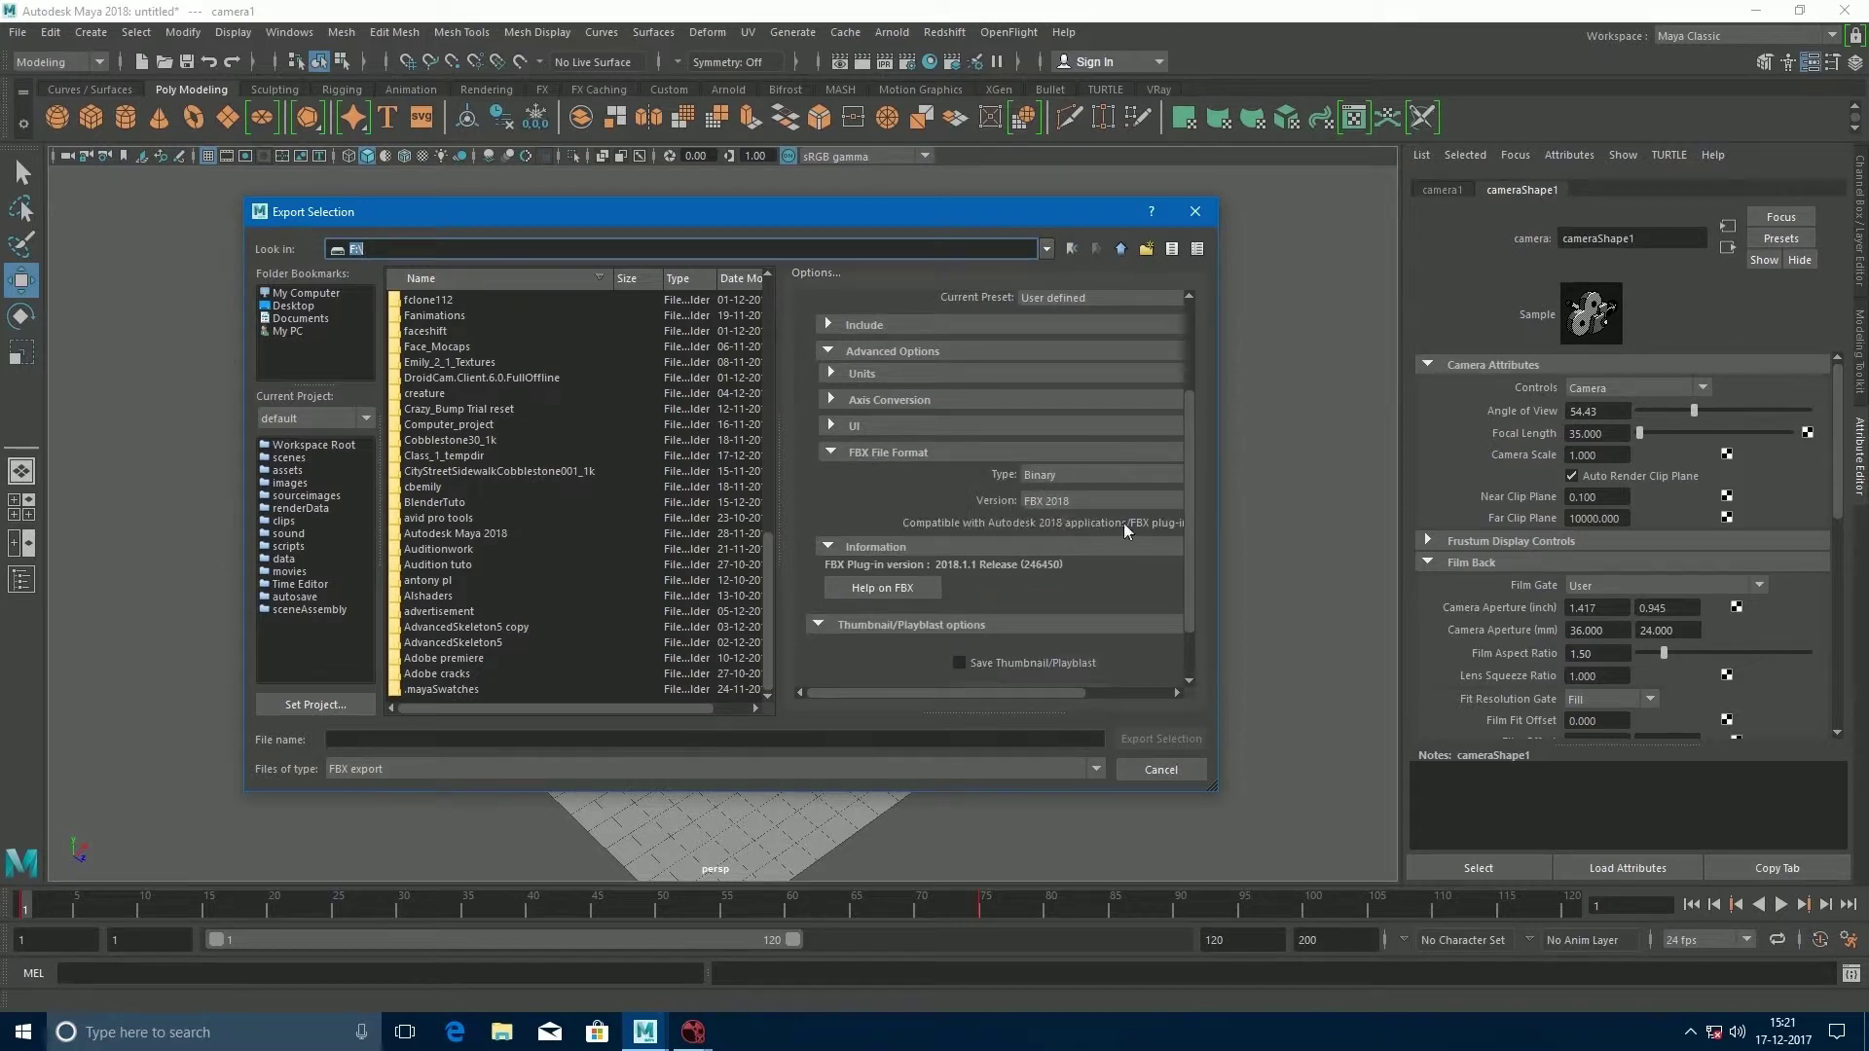
Name the file camtest1 and export the selected camera.
left_click(540, 740)
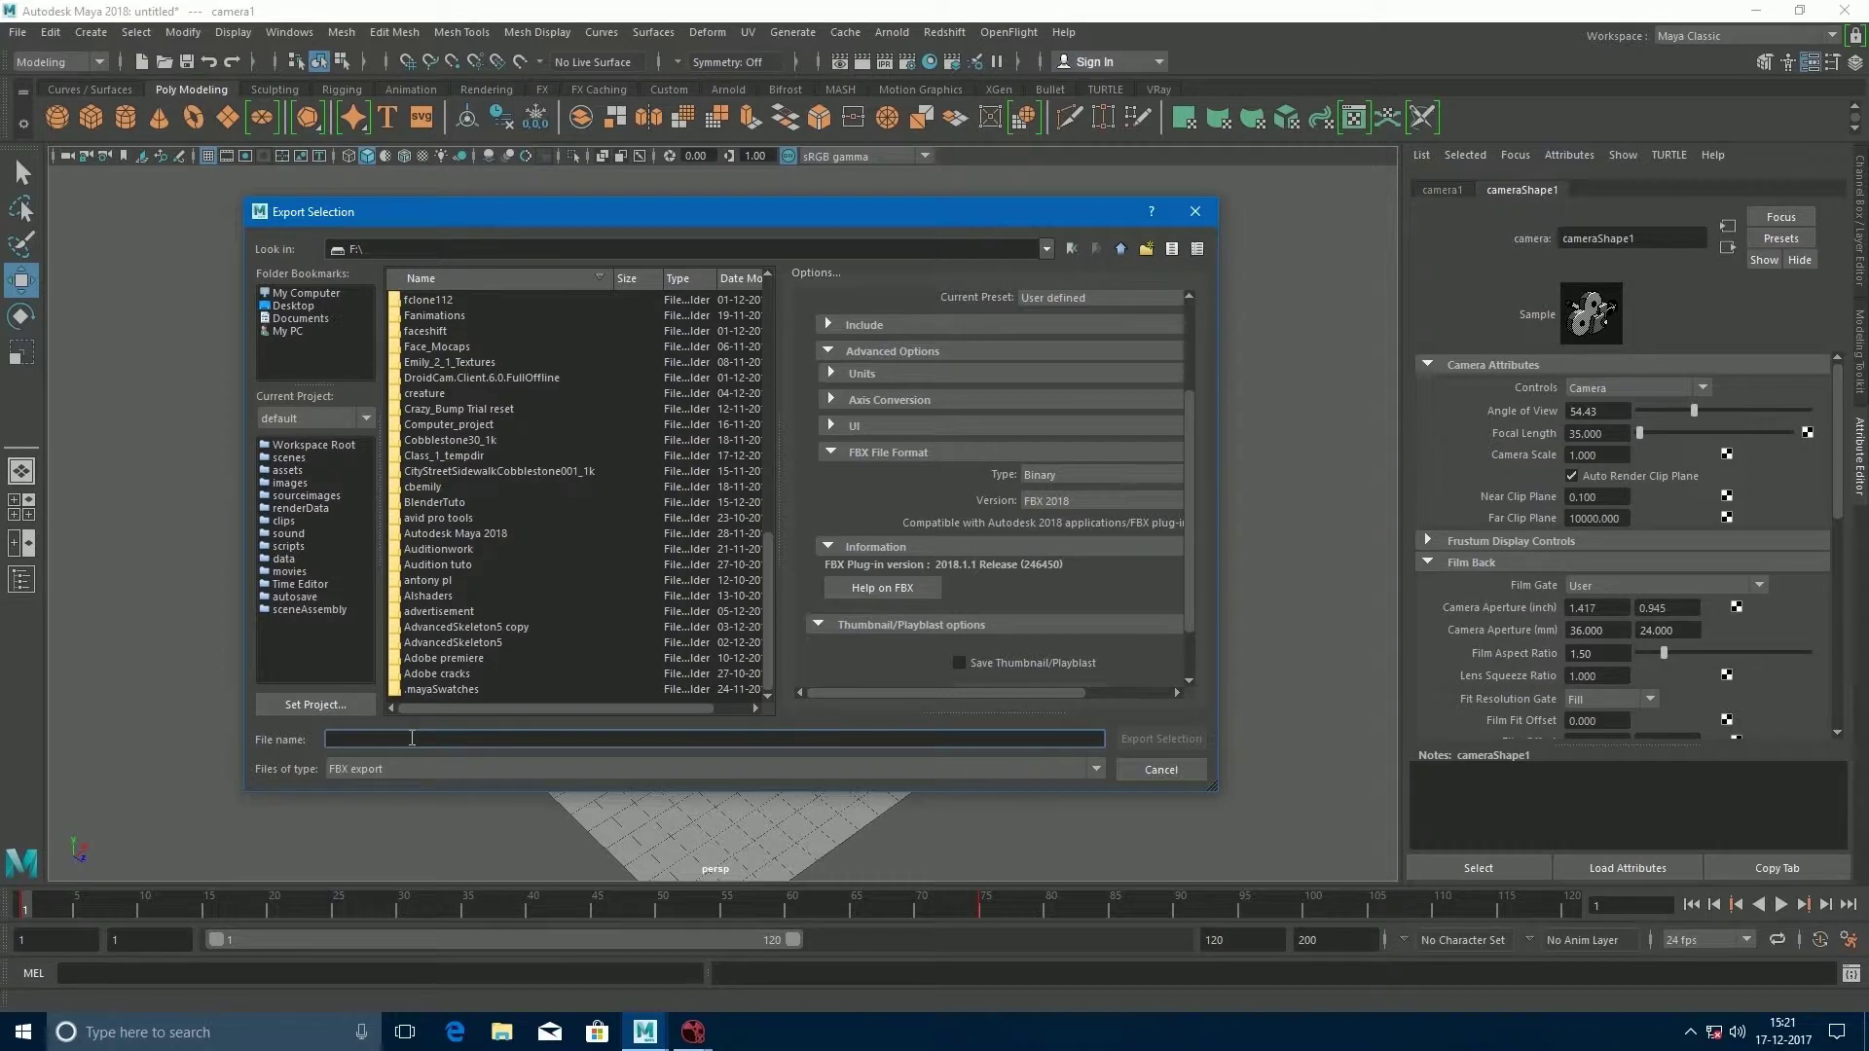
type("test1")
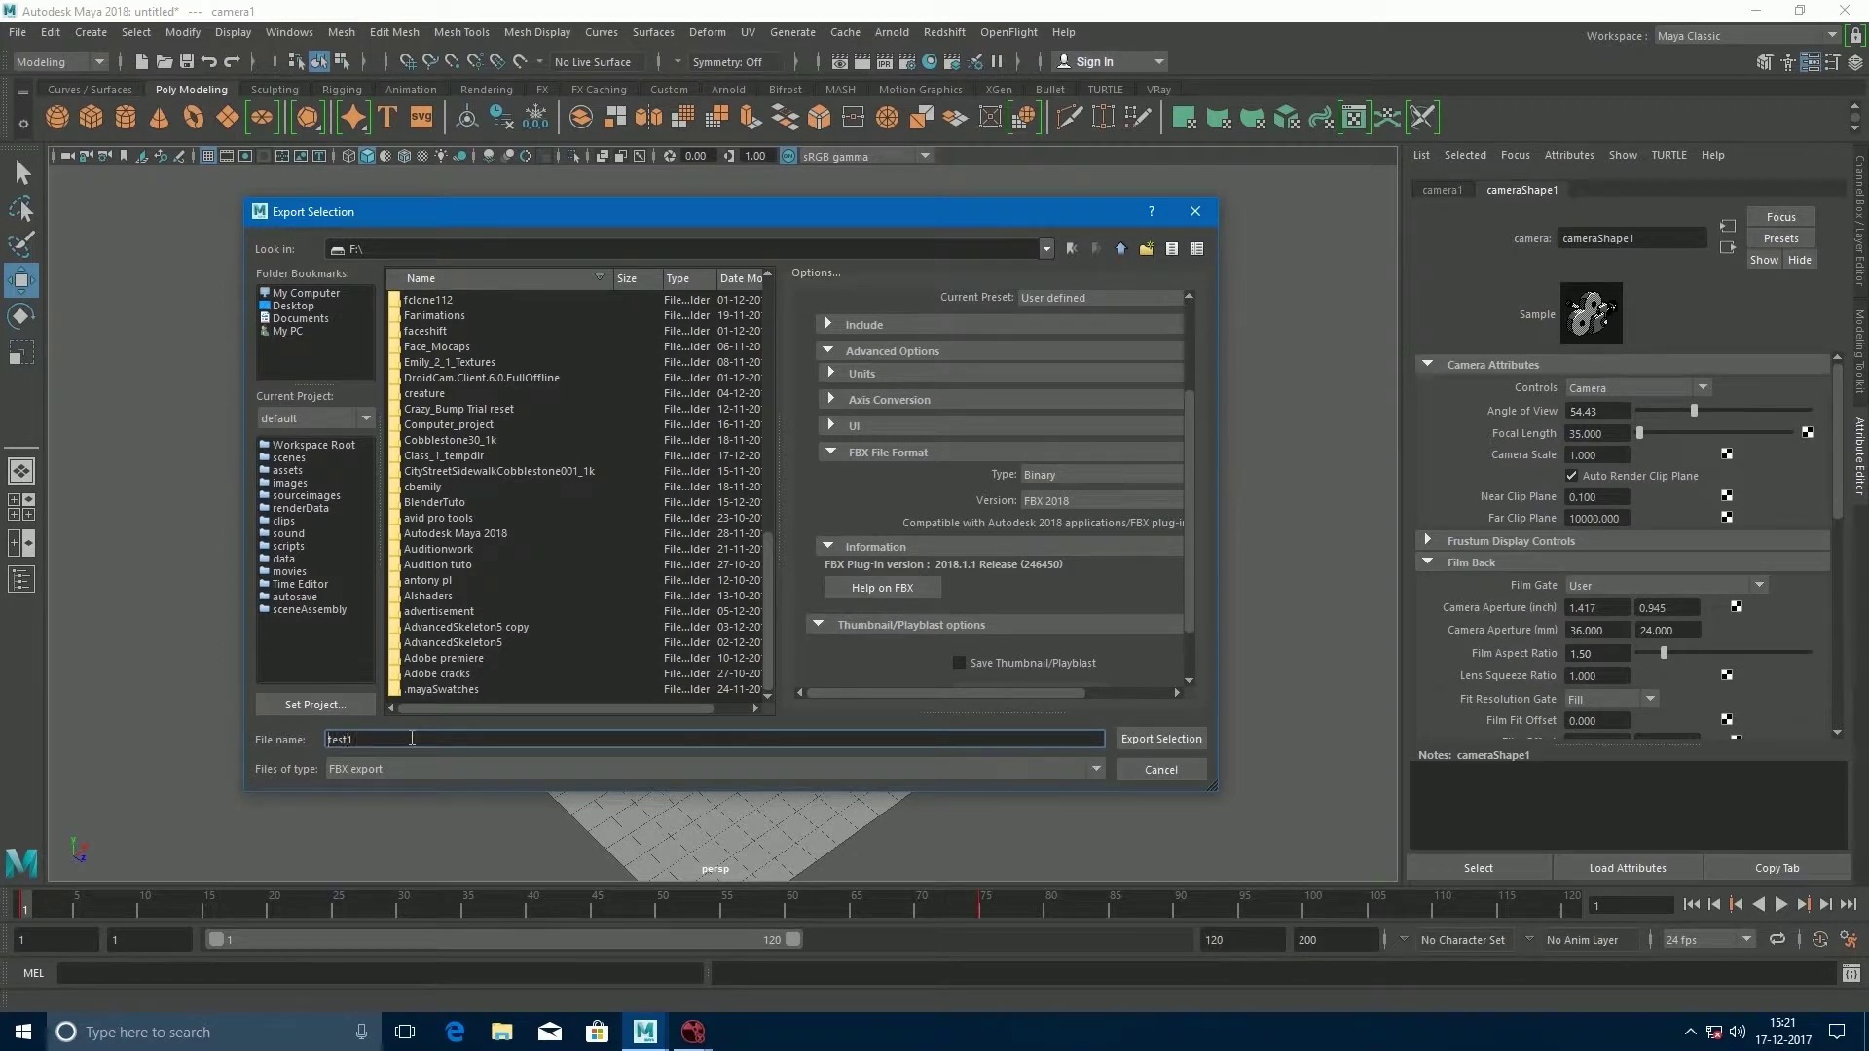
type("cam")
left_click(1183, 740)
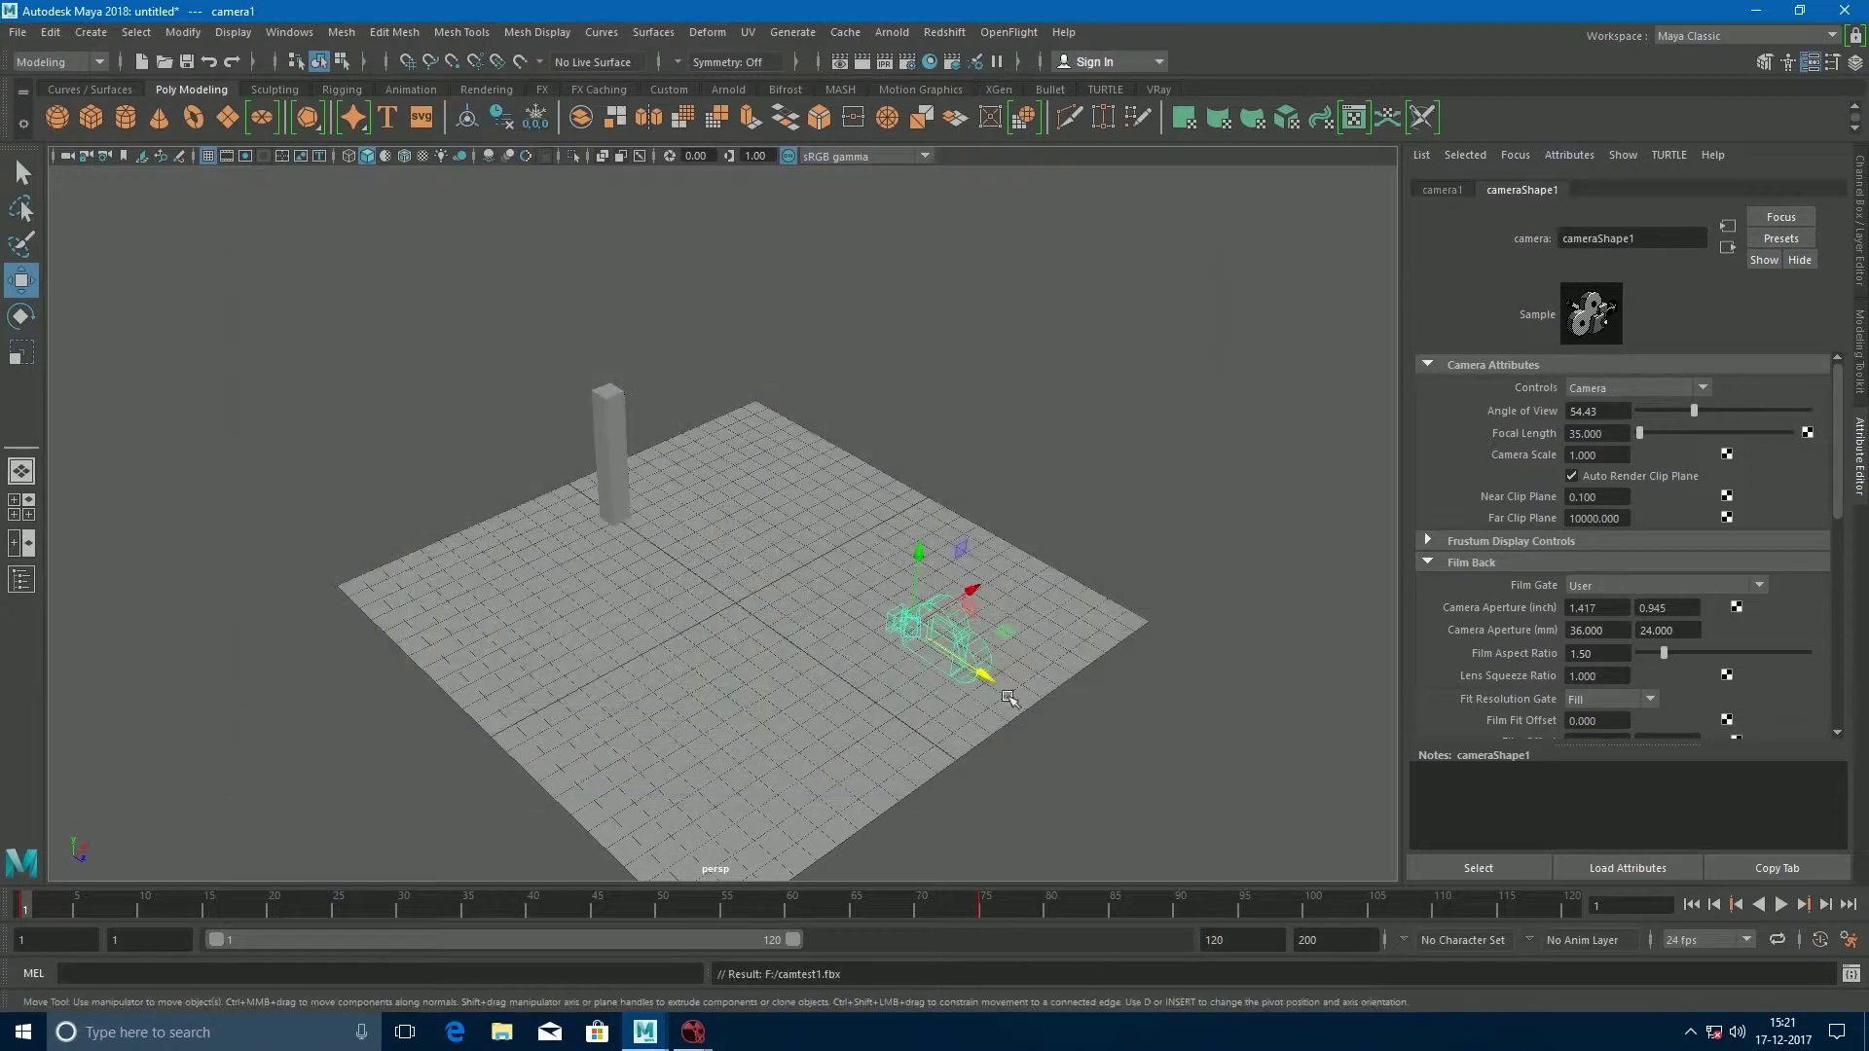
scroll(841, 734, "up", 3)
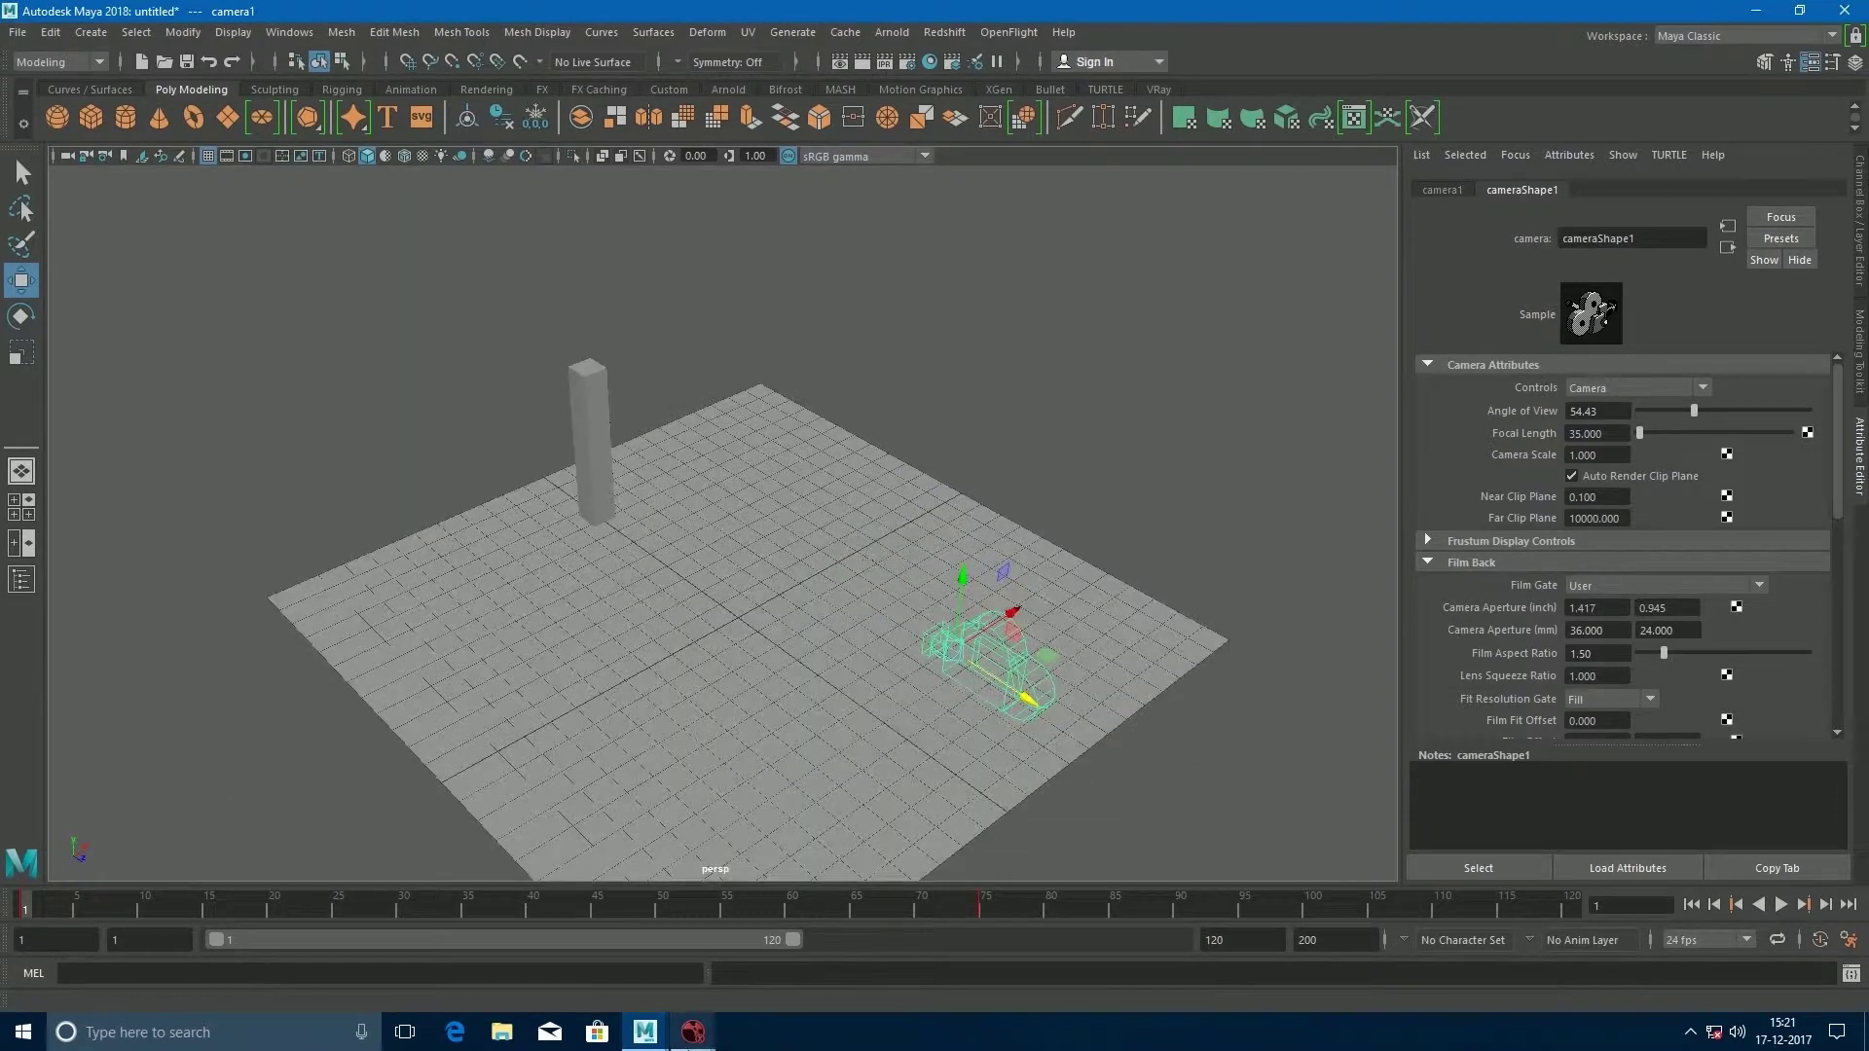
Bring NukeX to the front and recenter Camera1 in the node graph.
mouse_move(695, 1039)
left_click(730, 960)
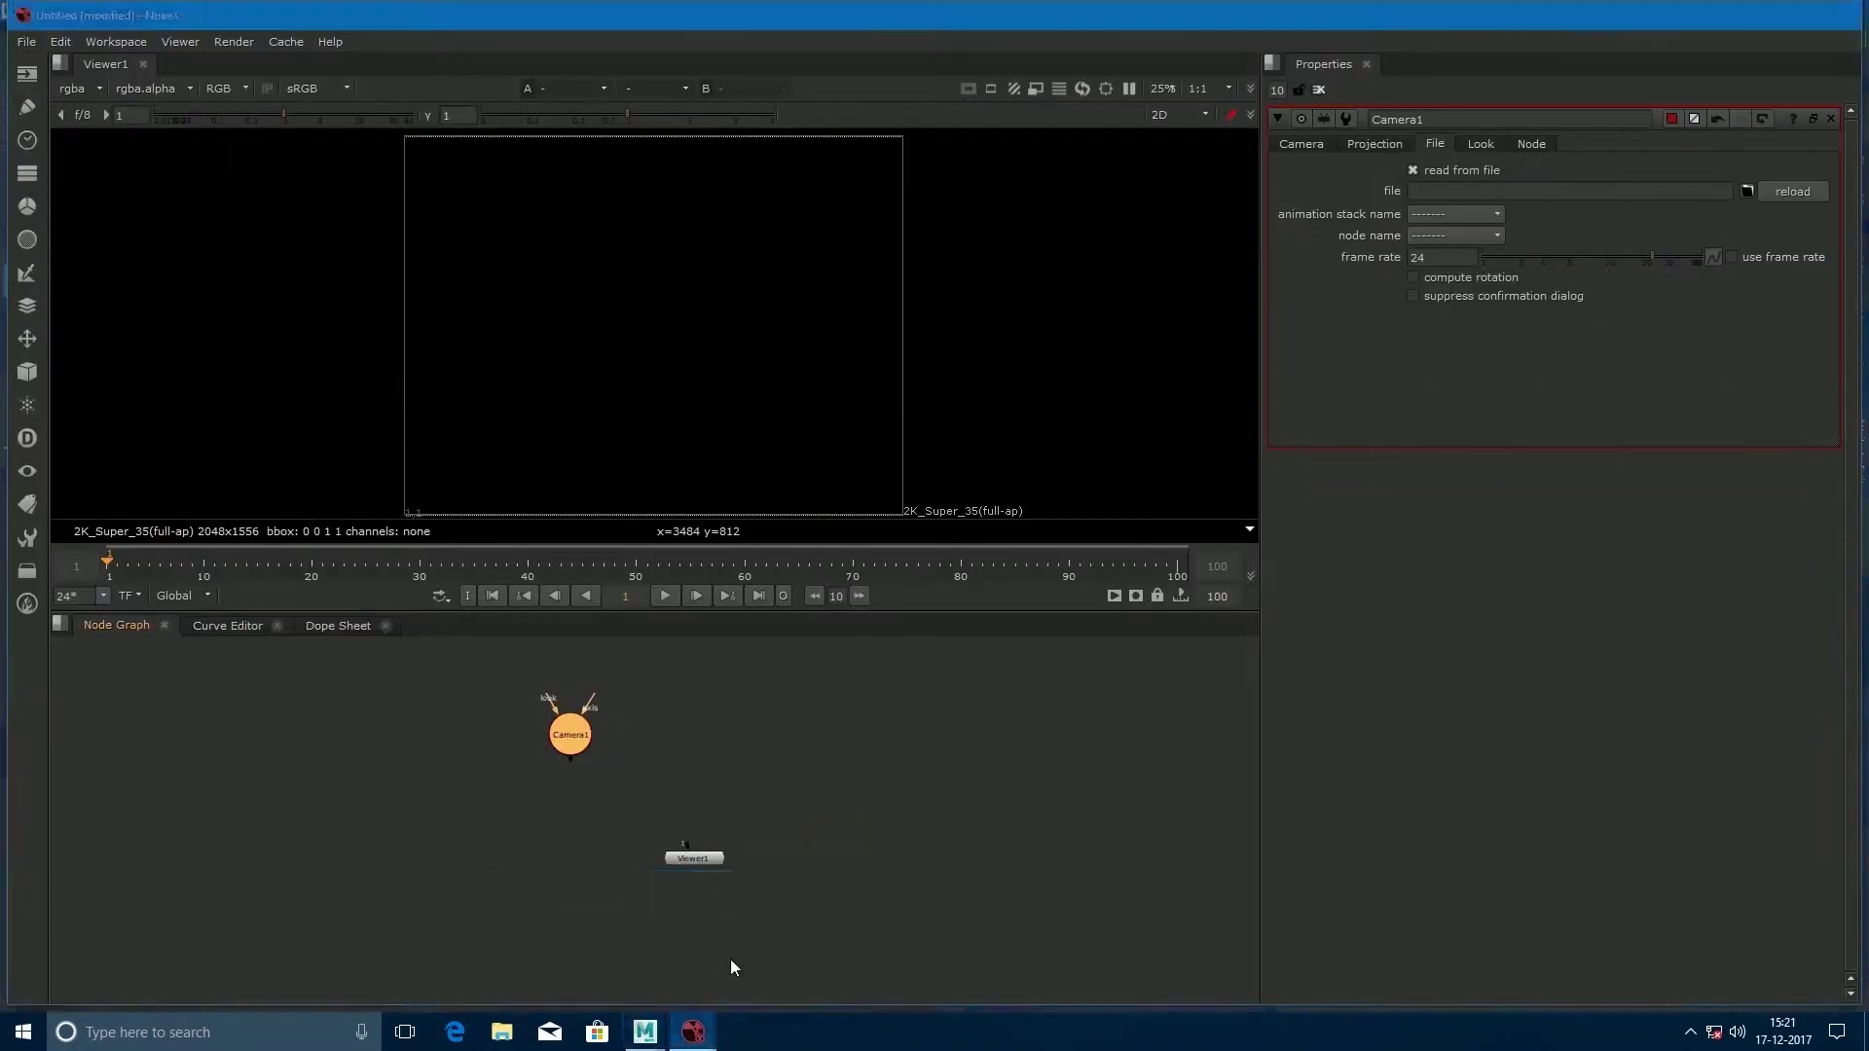
scroll(555, 689, "up", 5)
scroll(596, 822, "down", 4)
middle_click_drag(693, 746, 572, 806)
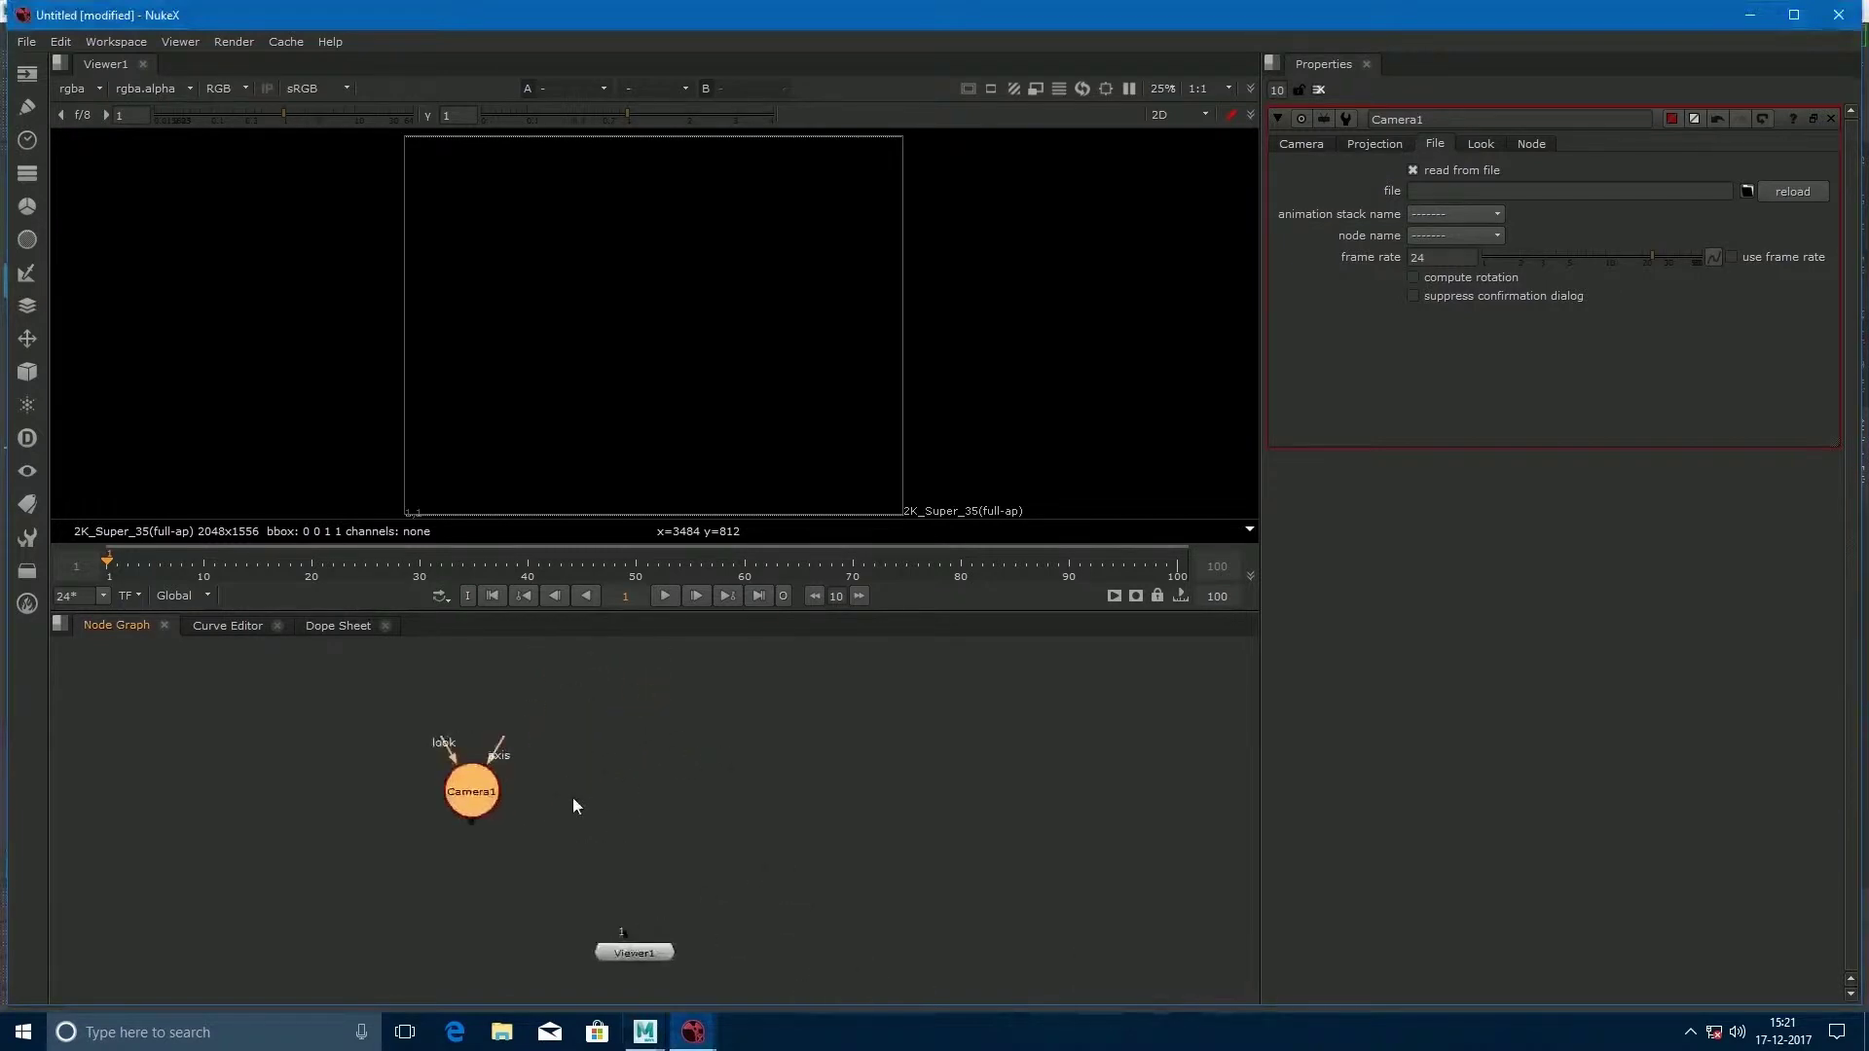
Browse for Camera1's source file and open F:/camtest1.fbx.
left_click(1748, 191)
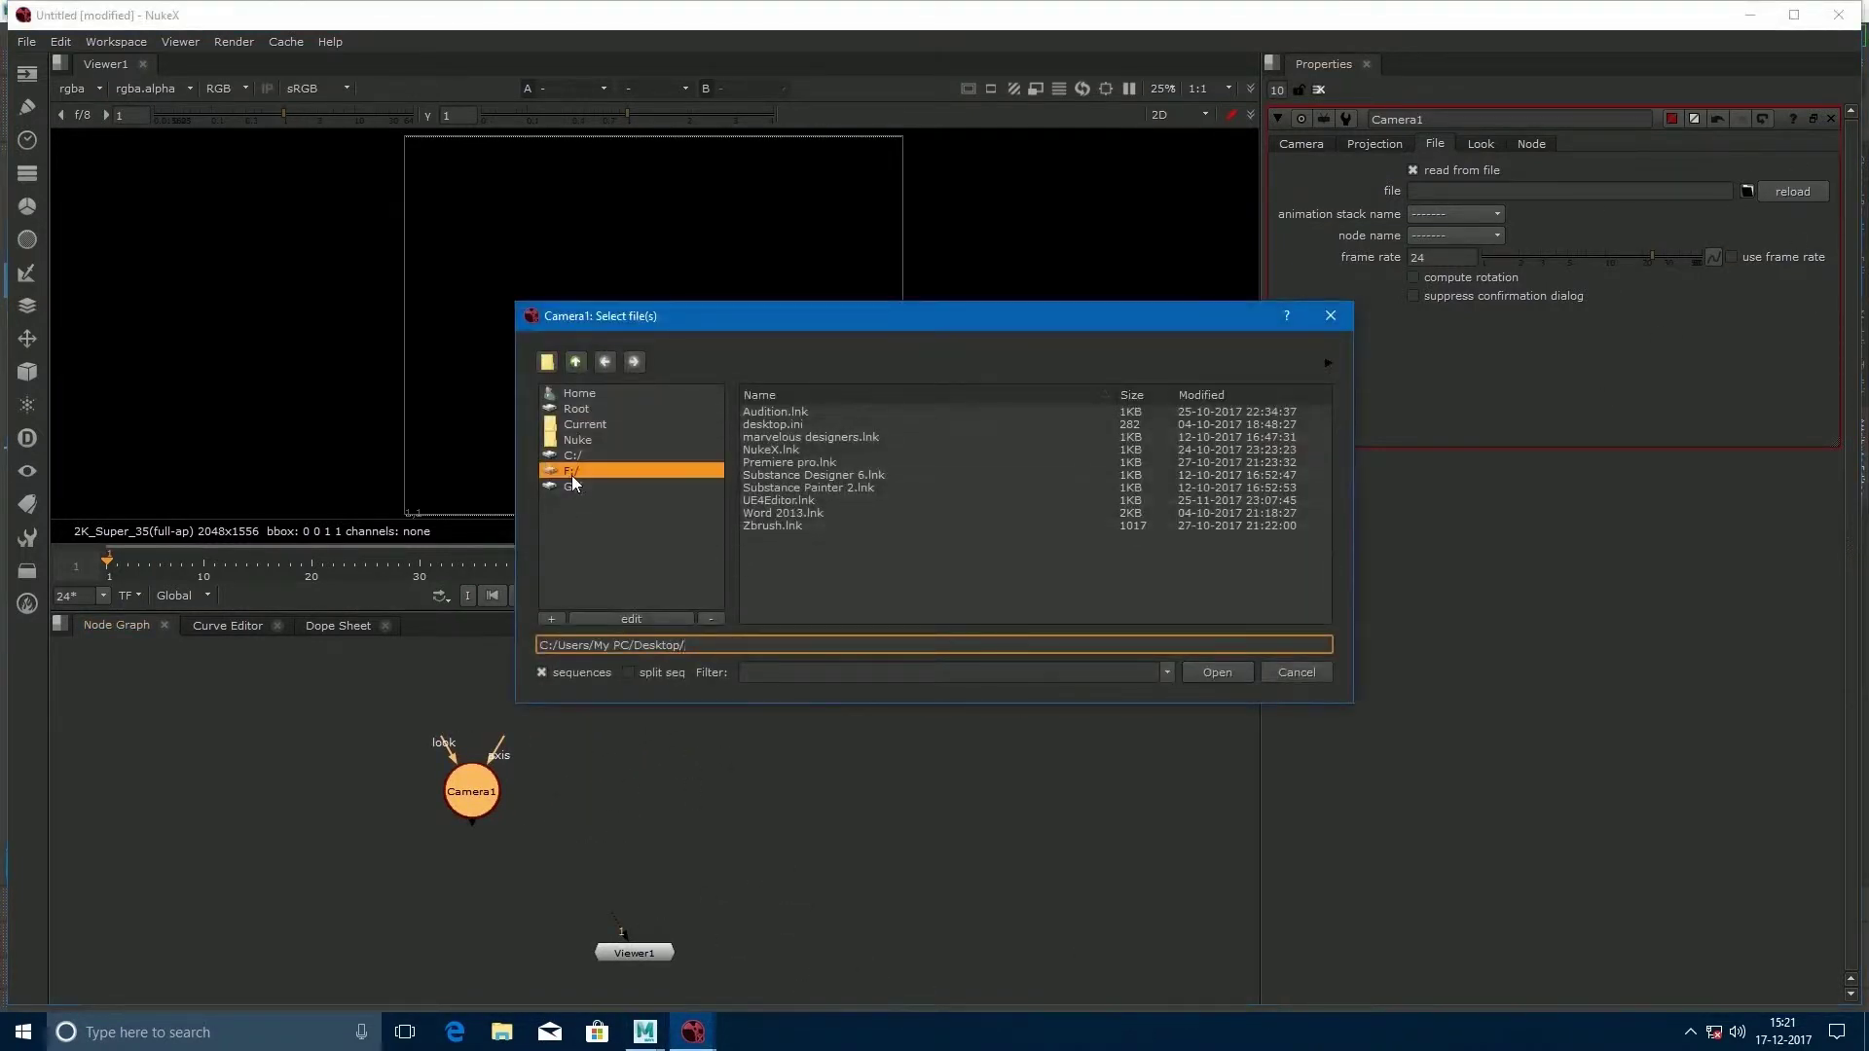
scroll(891, 540, "down", 5)
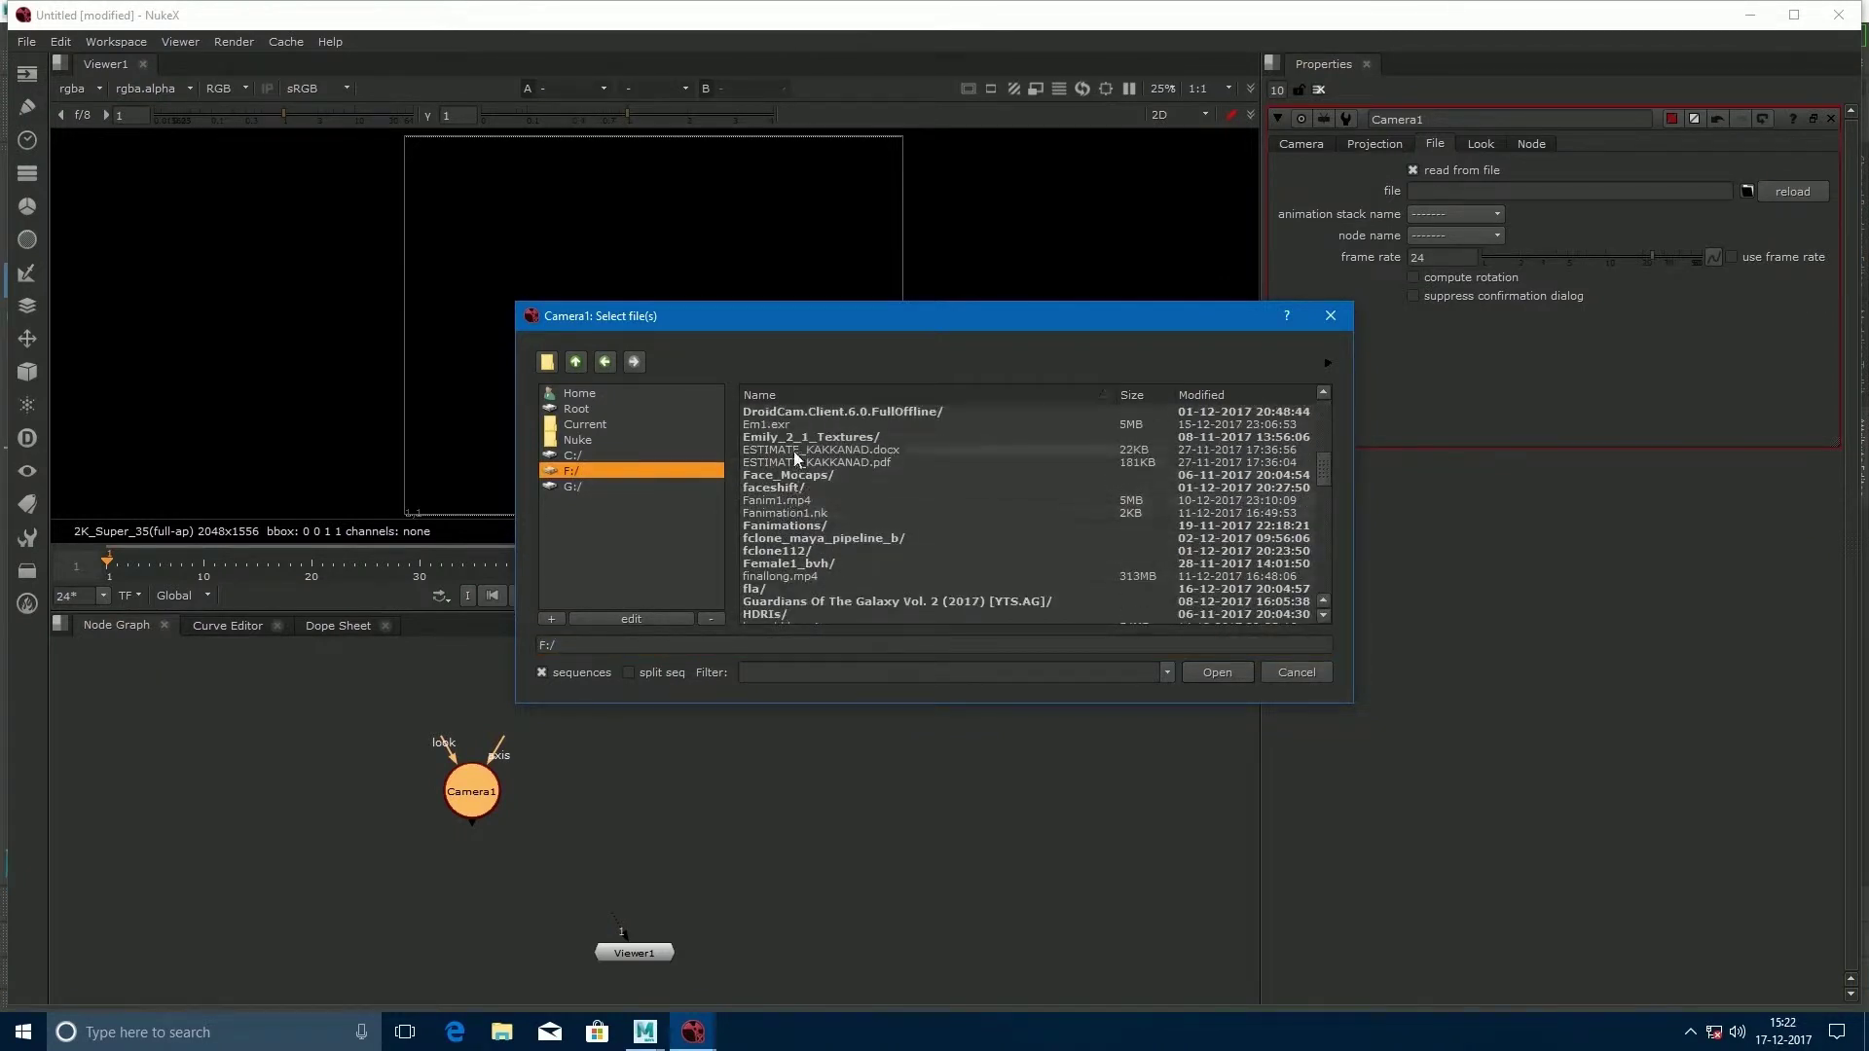
scroll(794, 451, "up", 5)
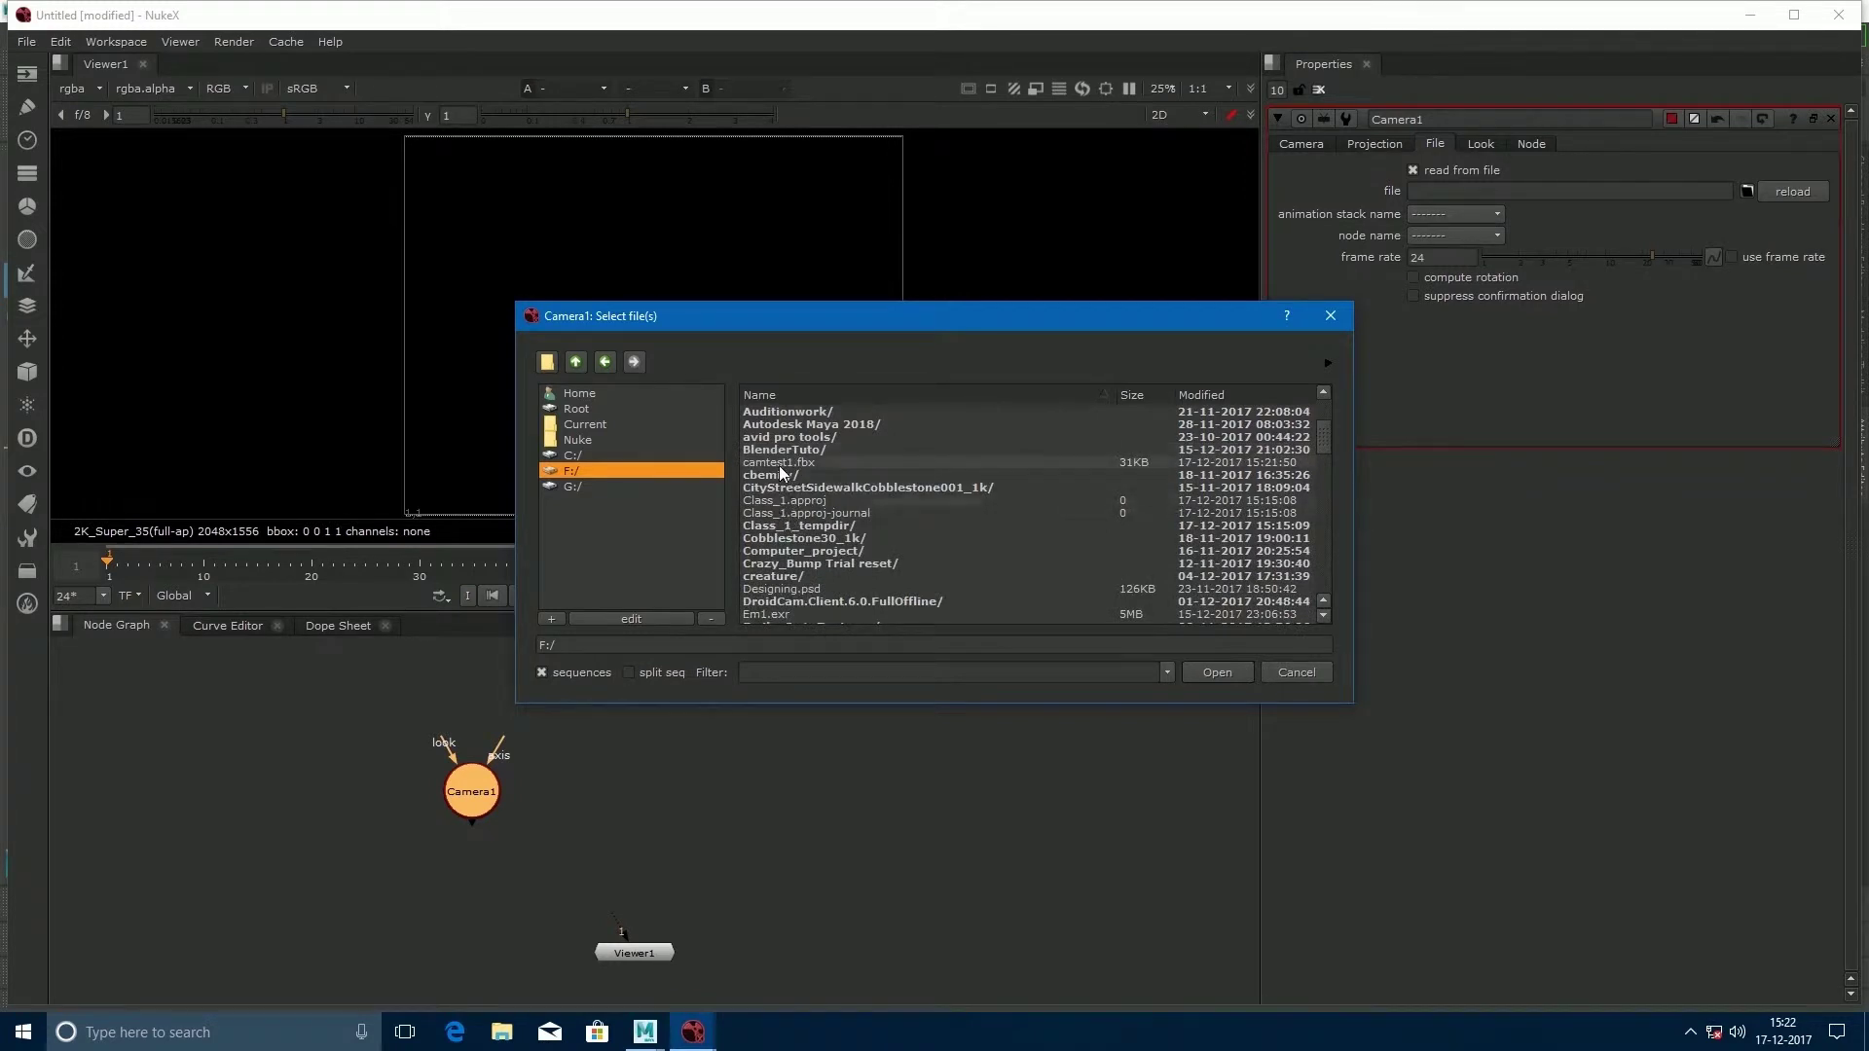
left_click(786, 466)
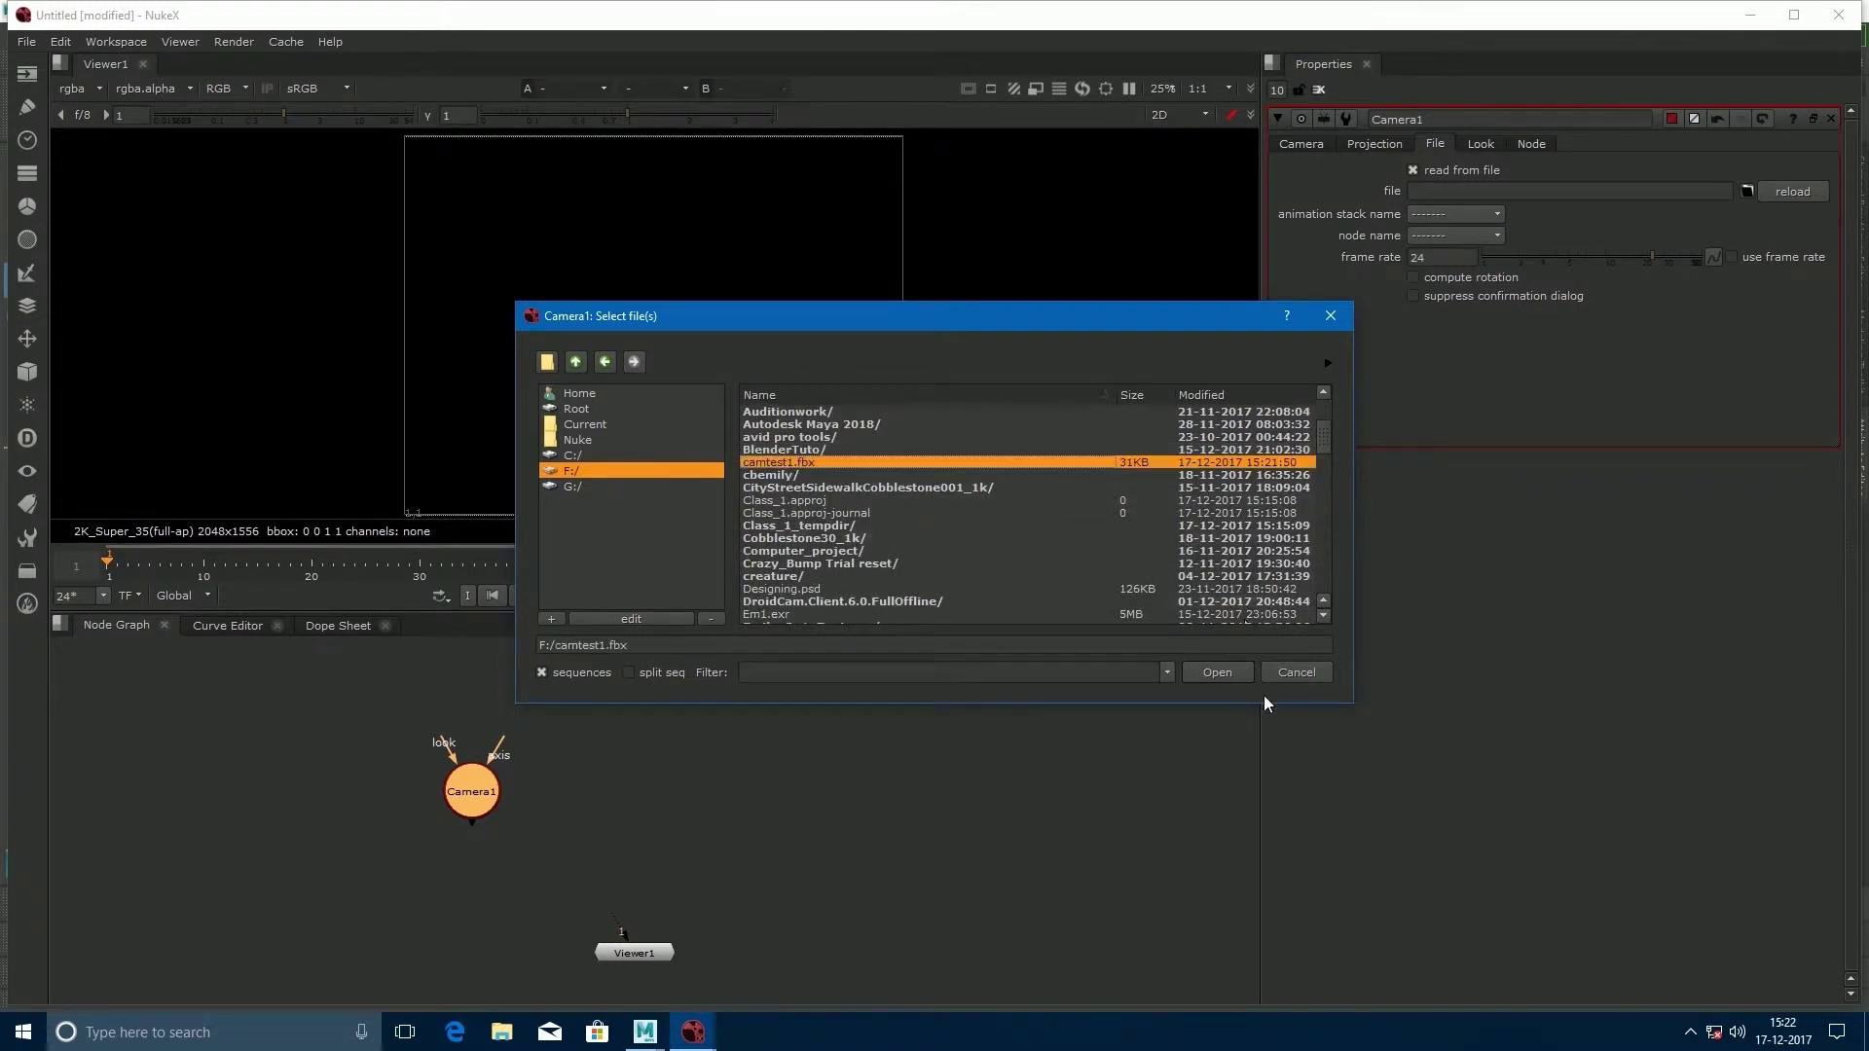
left_click(1224, 670)
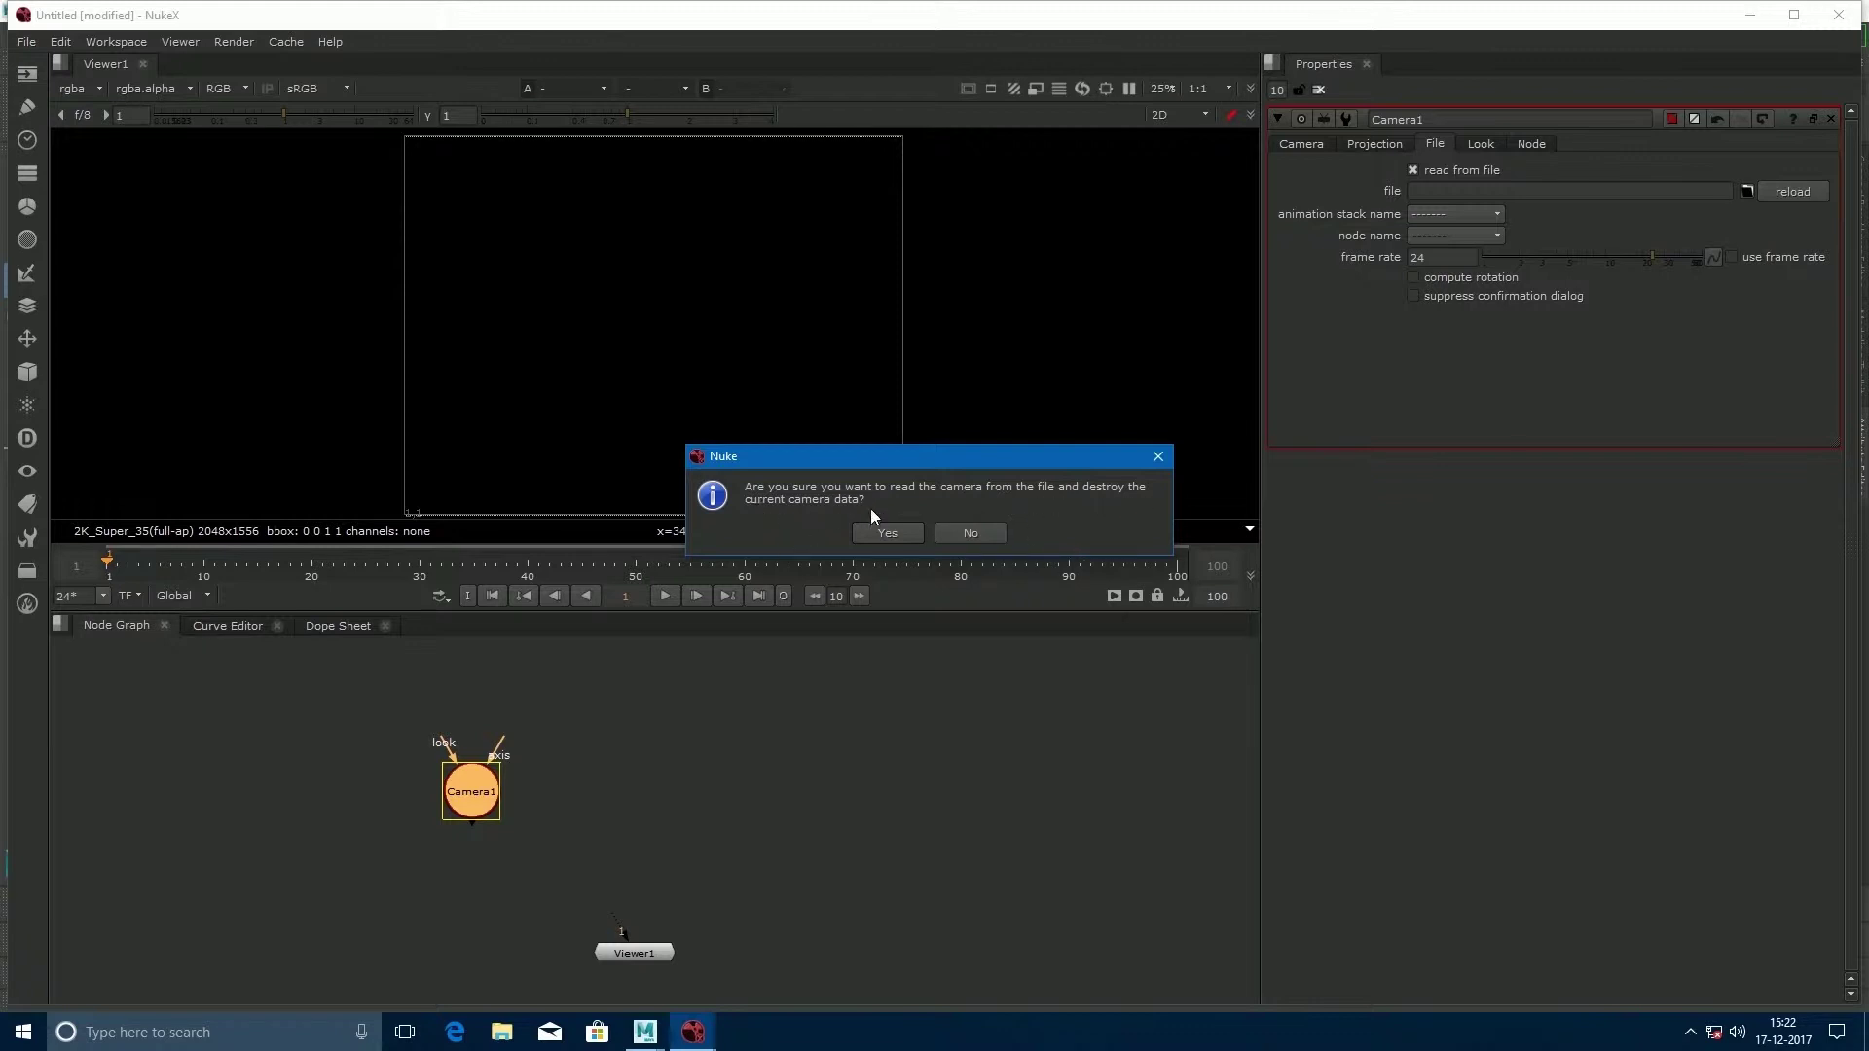
Confirm reading Camera1's data from camtest1.fbx, then recenter the node graph.
left_click(890, 531)
scroll(470, 821, "up", 2)
scroll(564, 767, "down", 2)
scroll(580, 752, "up", 1)
middle_click_drag(563, 769, 586, 720)
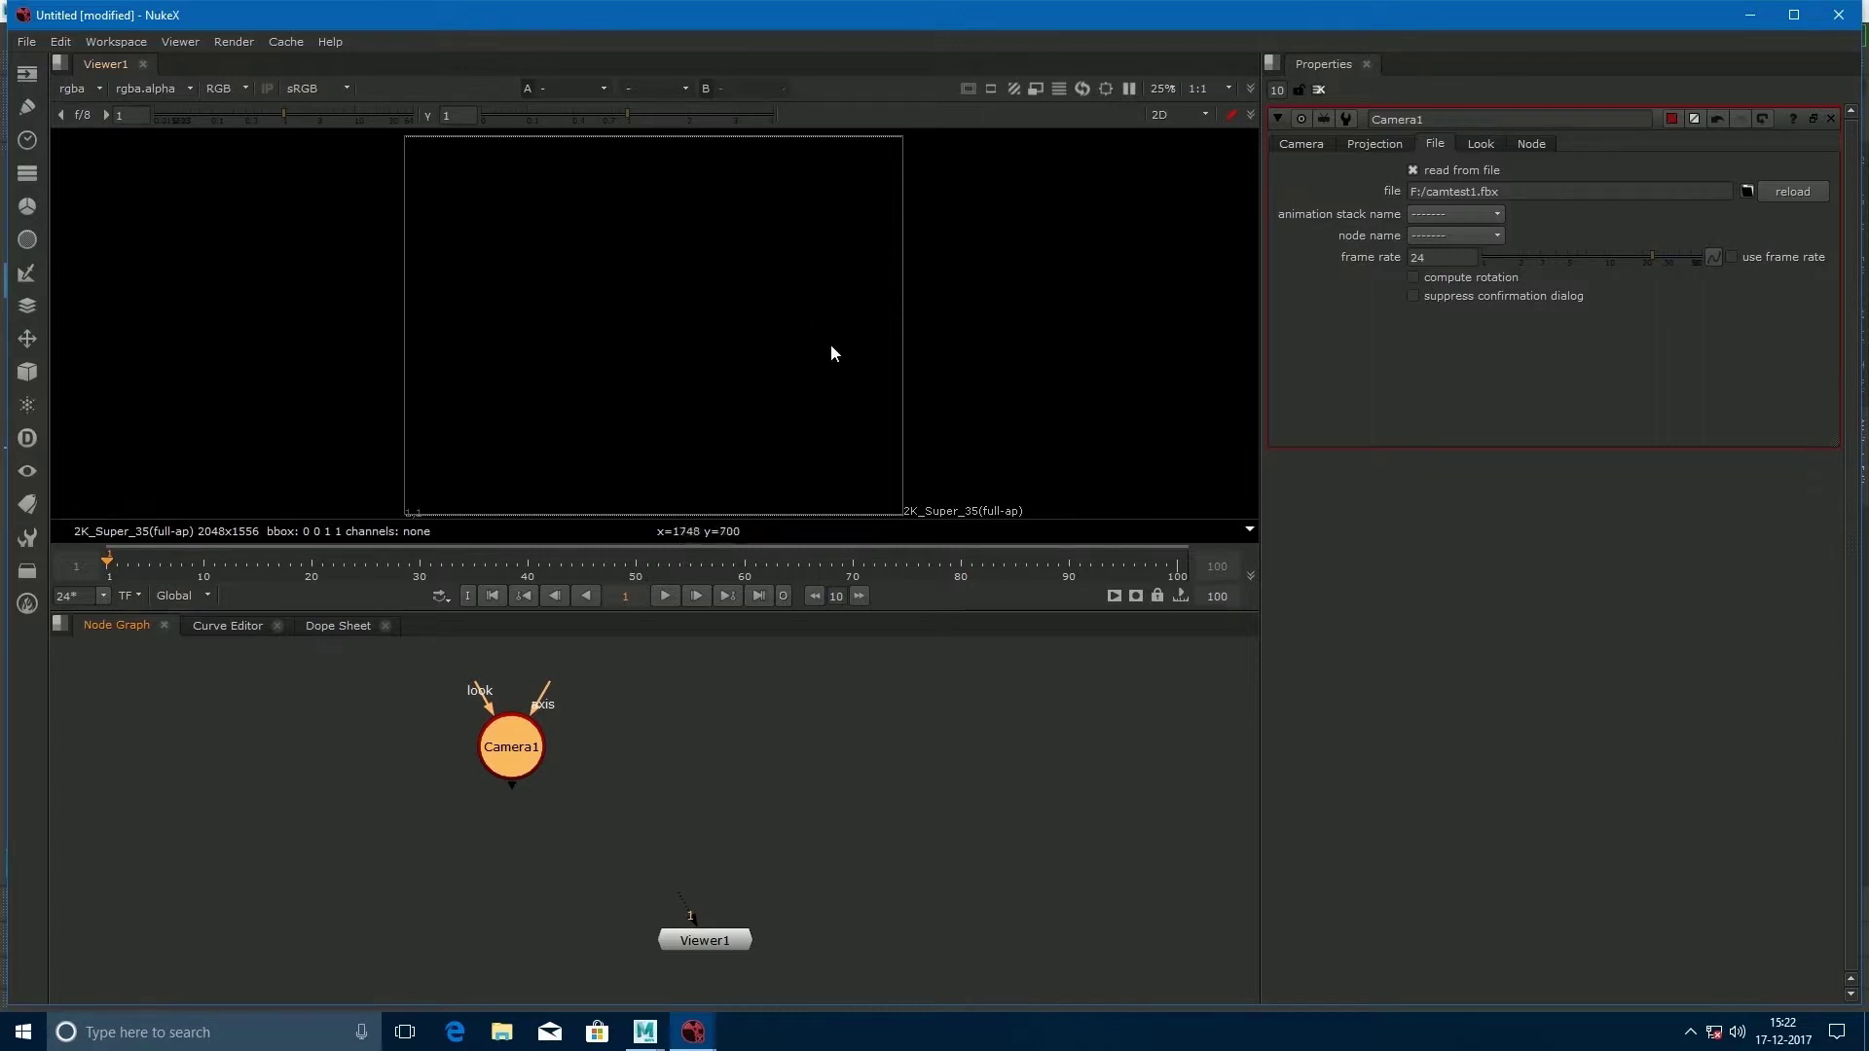
Switch the Viewer to 3D with Tab, then zoom and orbit to inspect the Camera1 wireframe.
key("Tab")
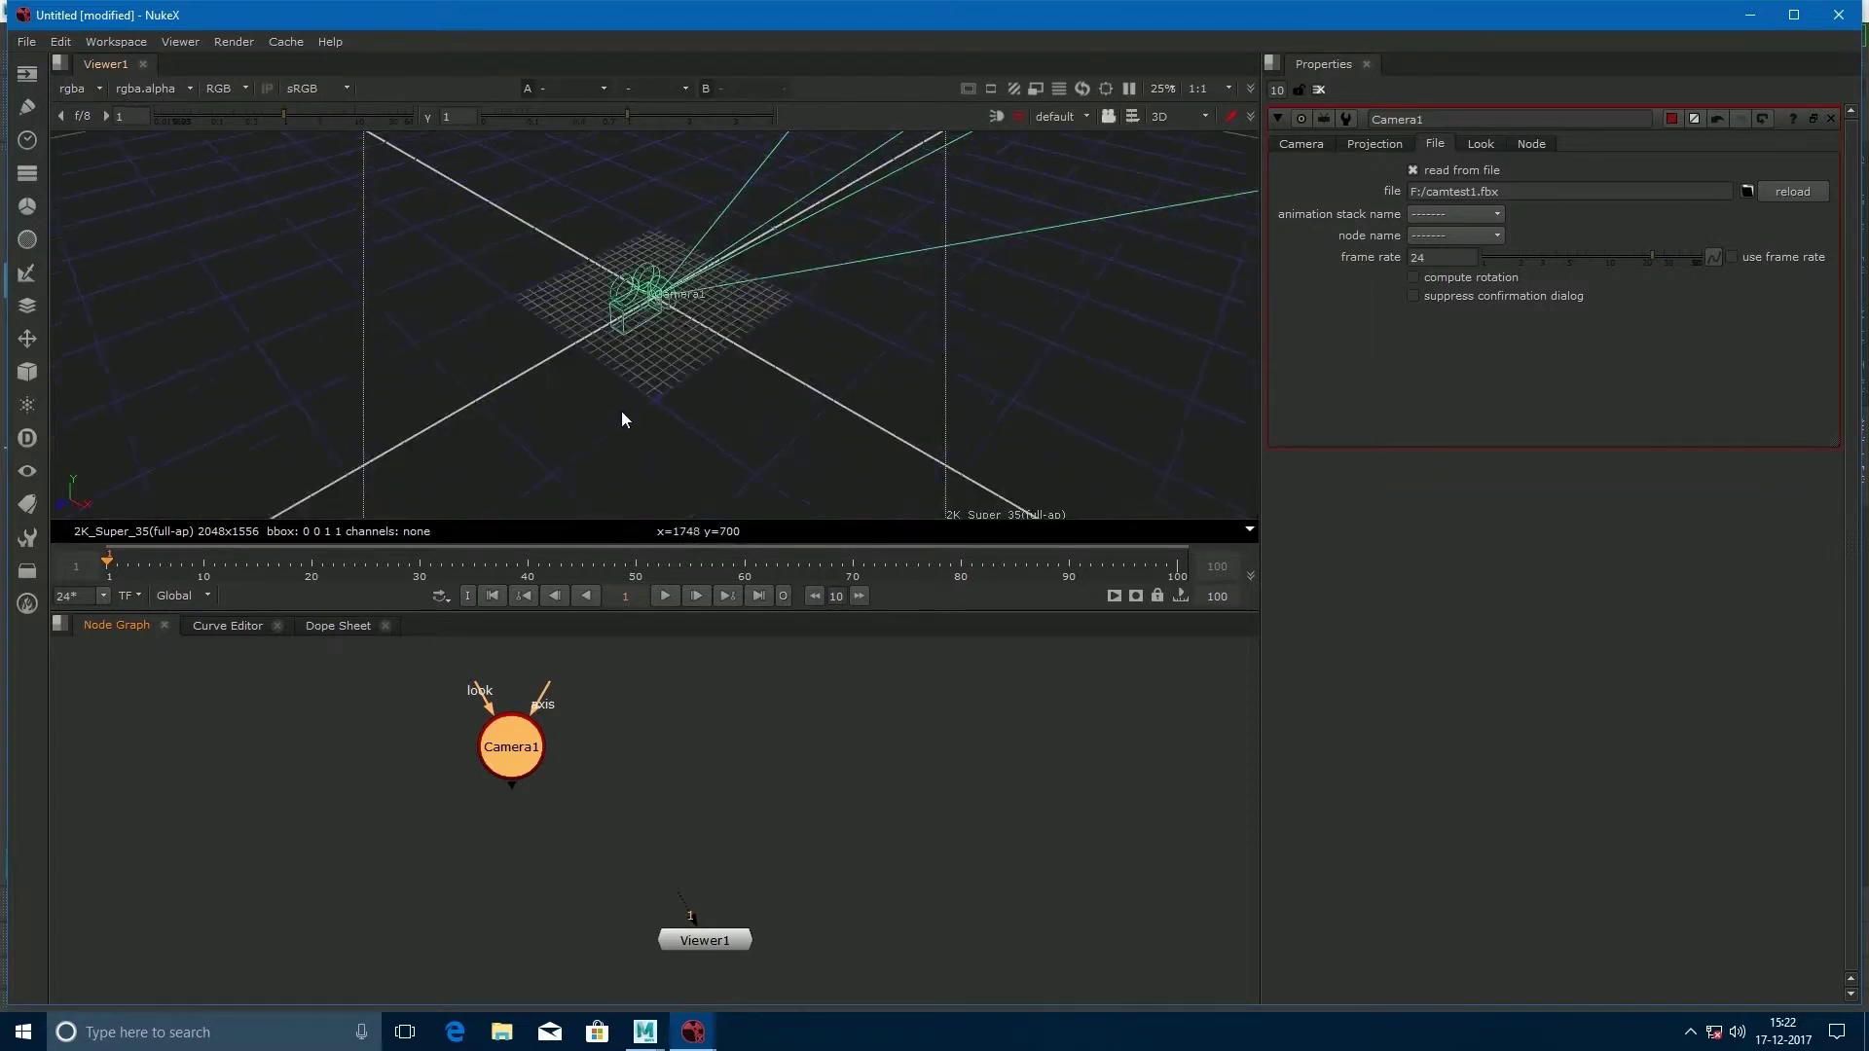
scroll(623, 420, "down", 5)
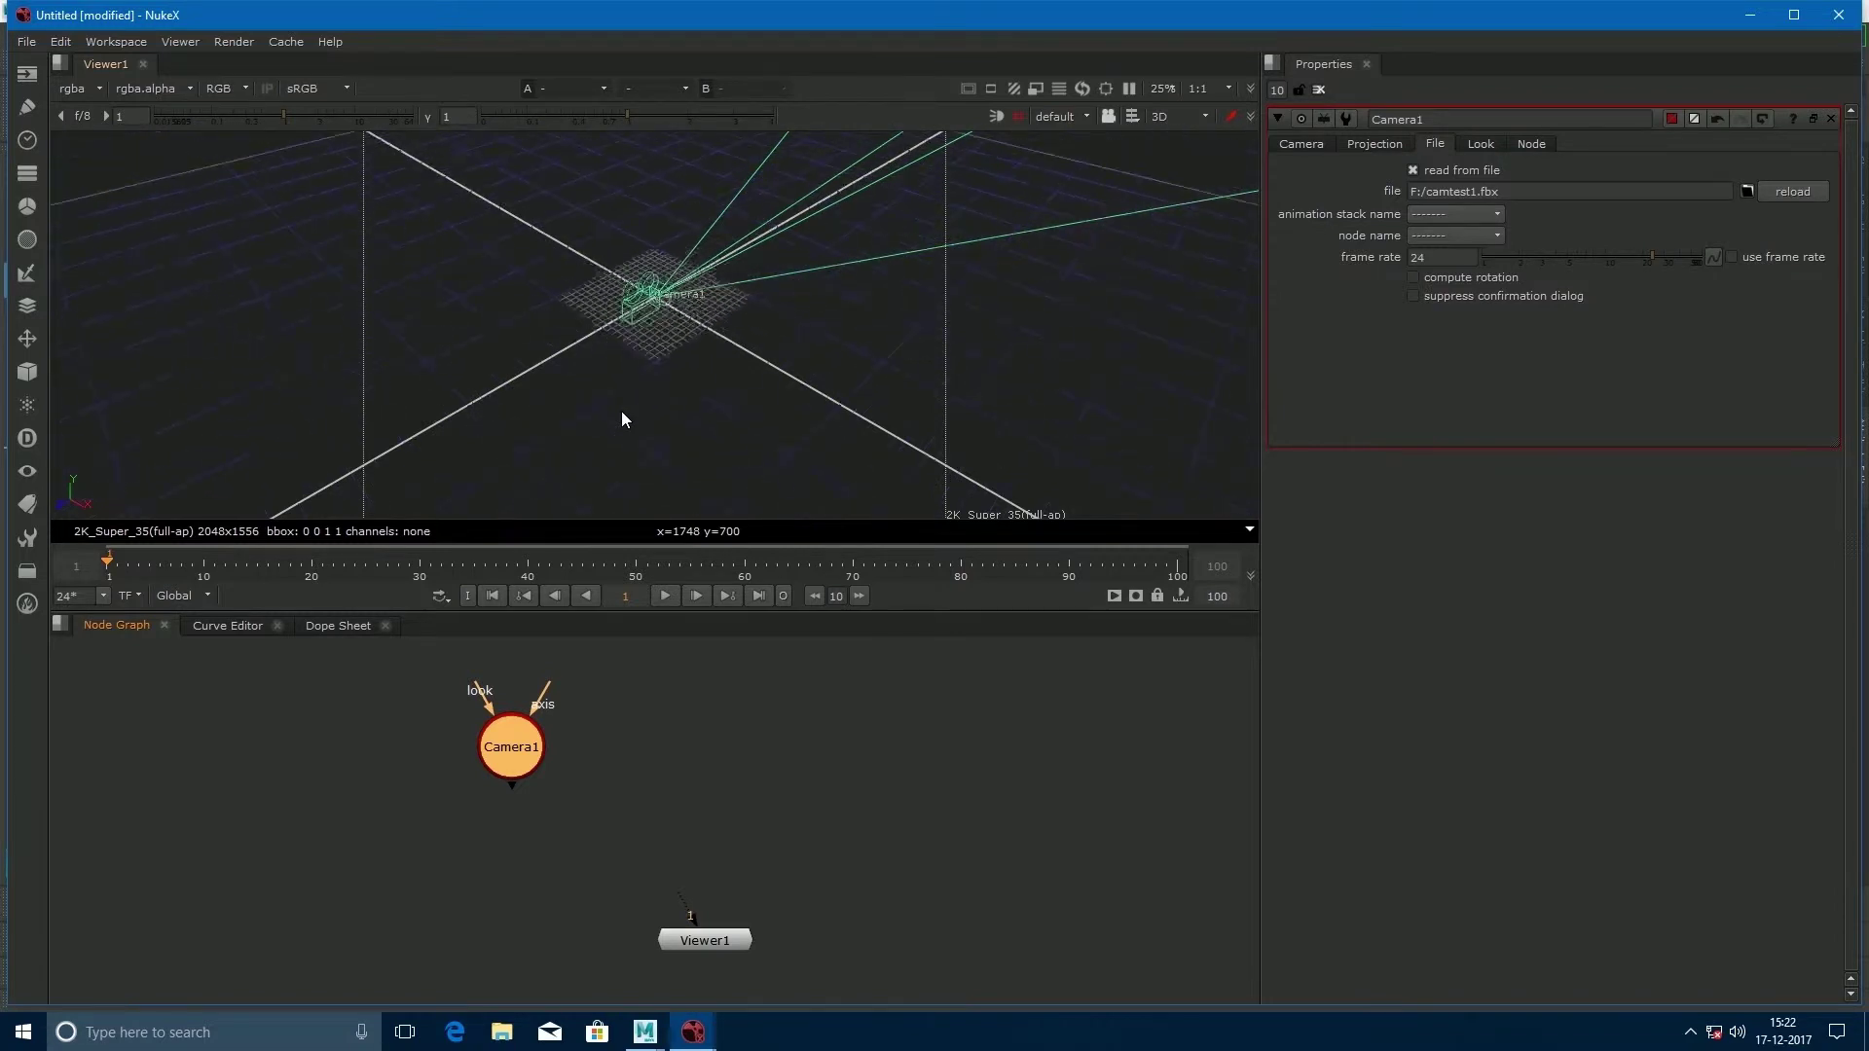
scroll(623, 417, "up", 5)
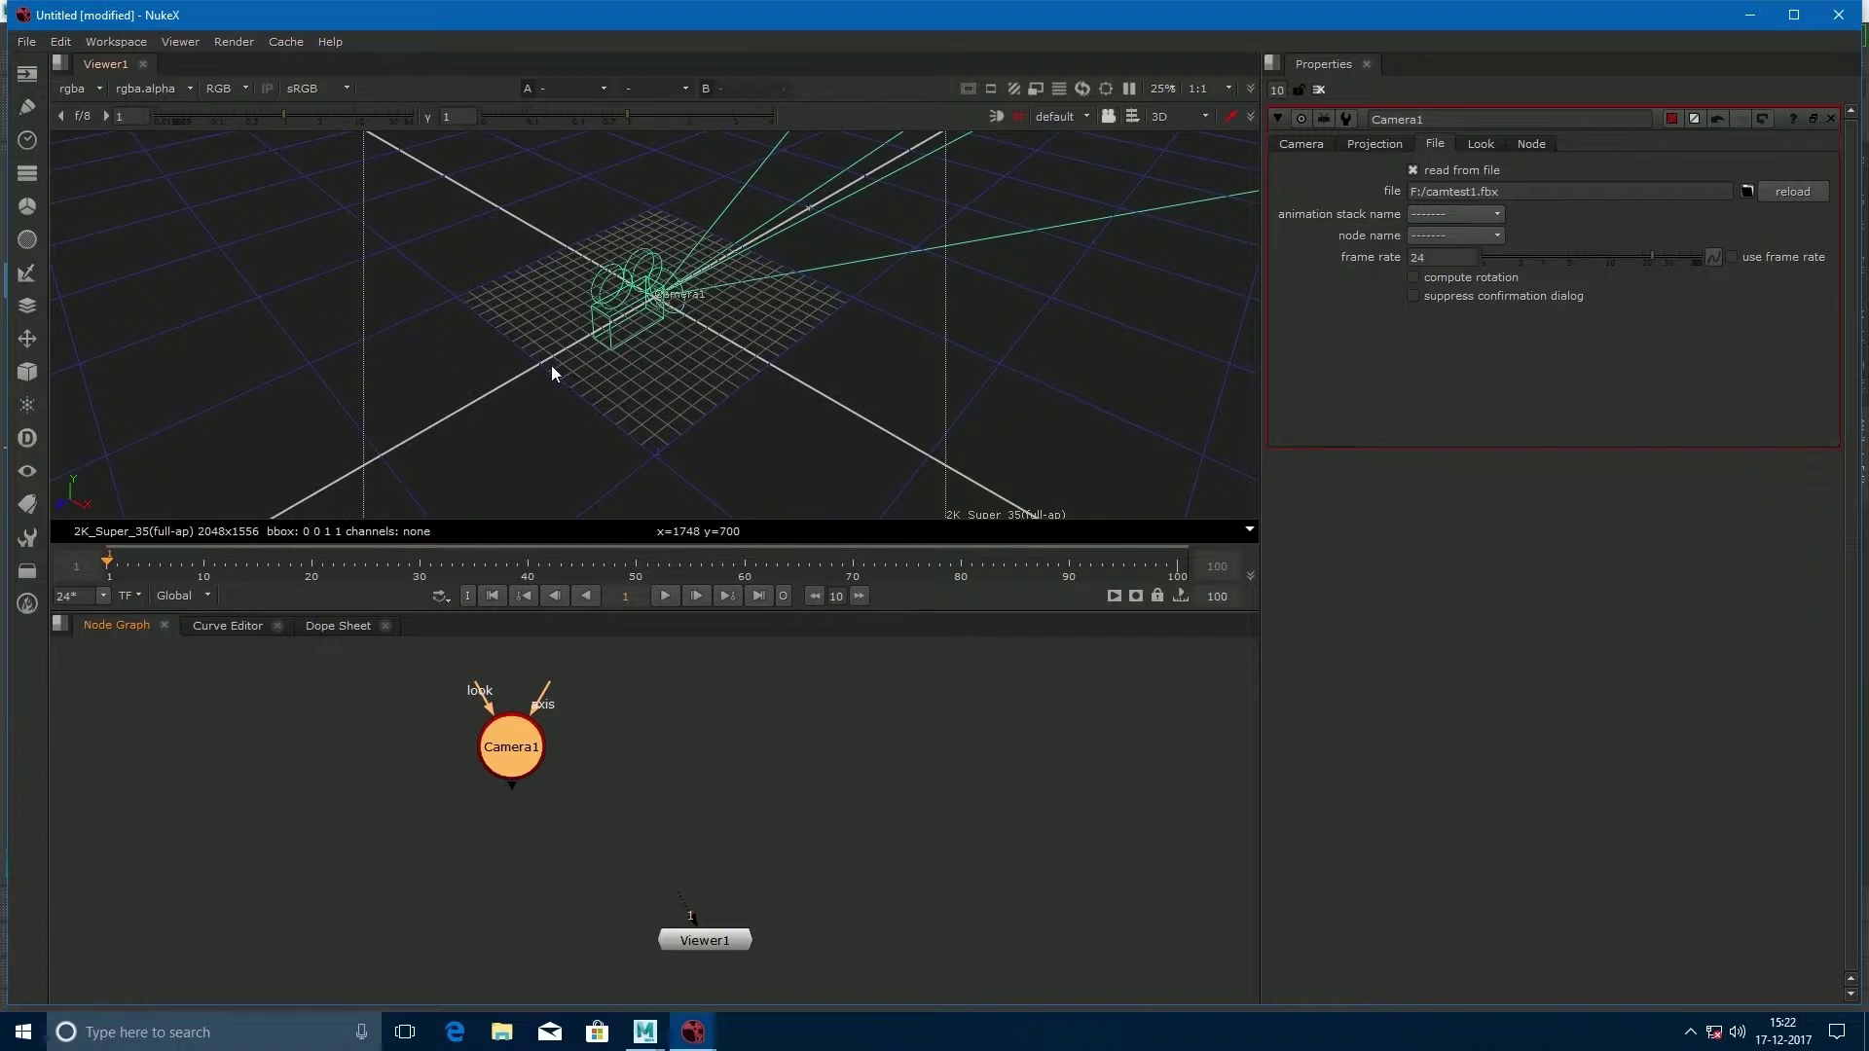
left_click_drag(551, 365, 686, 421, "ctrl")
scroll(686, 421, "up", 6)
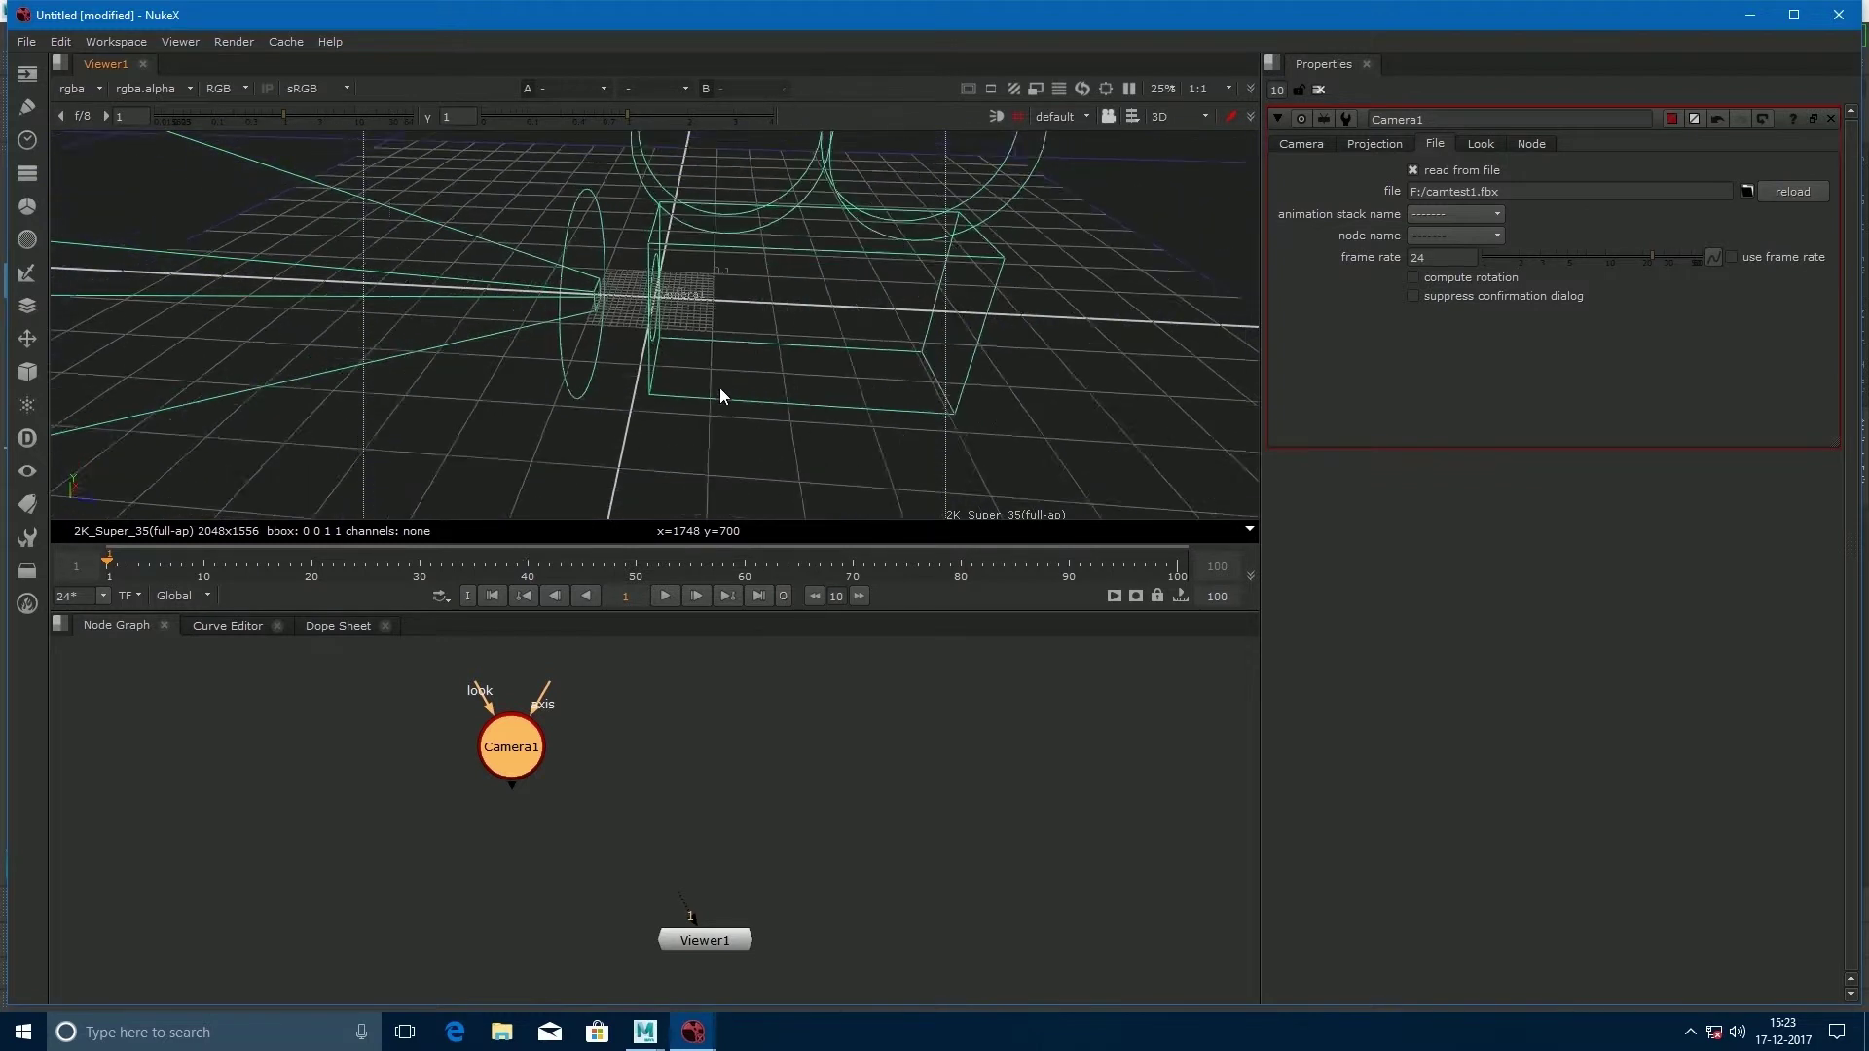
scroll(720, 388, "down", 8)
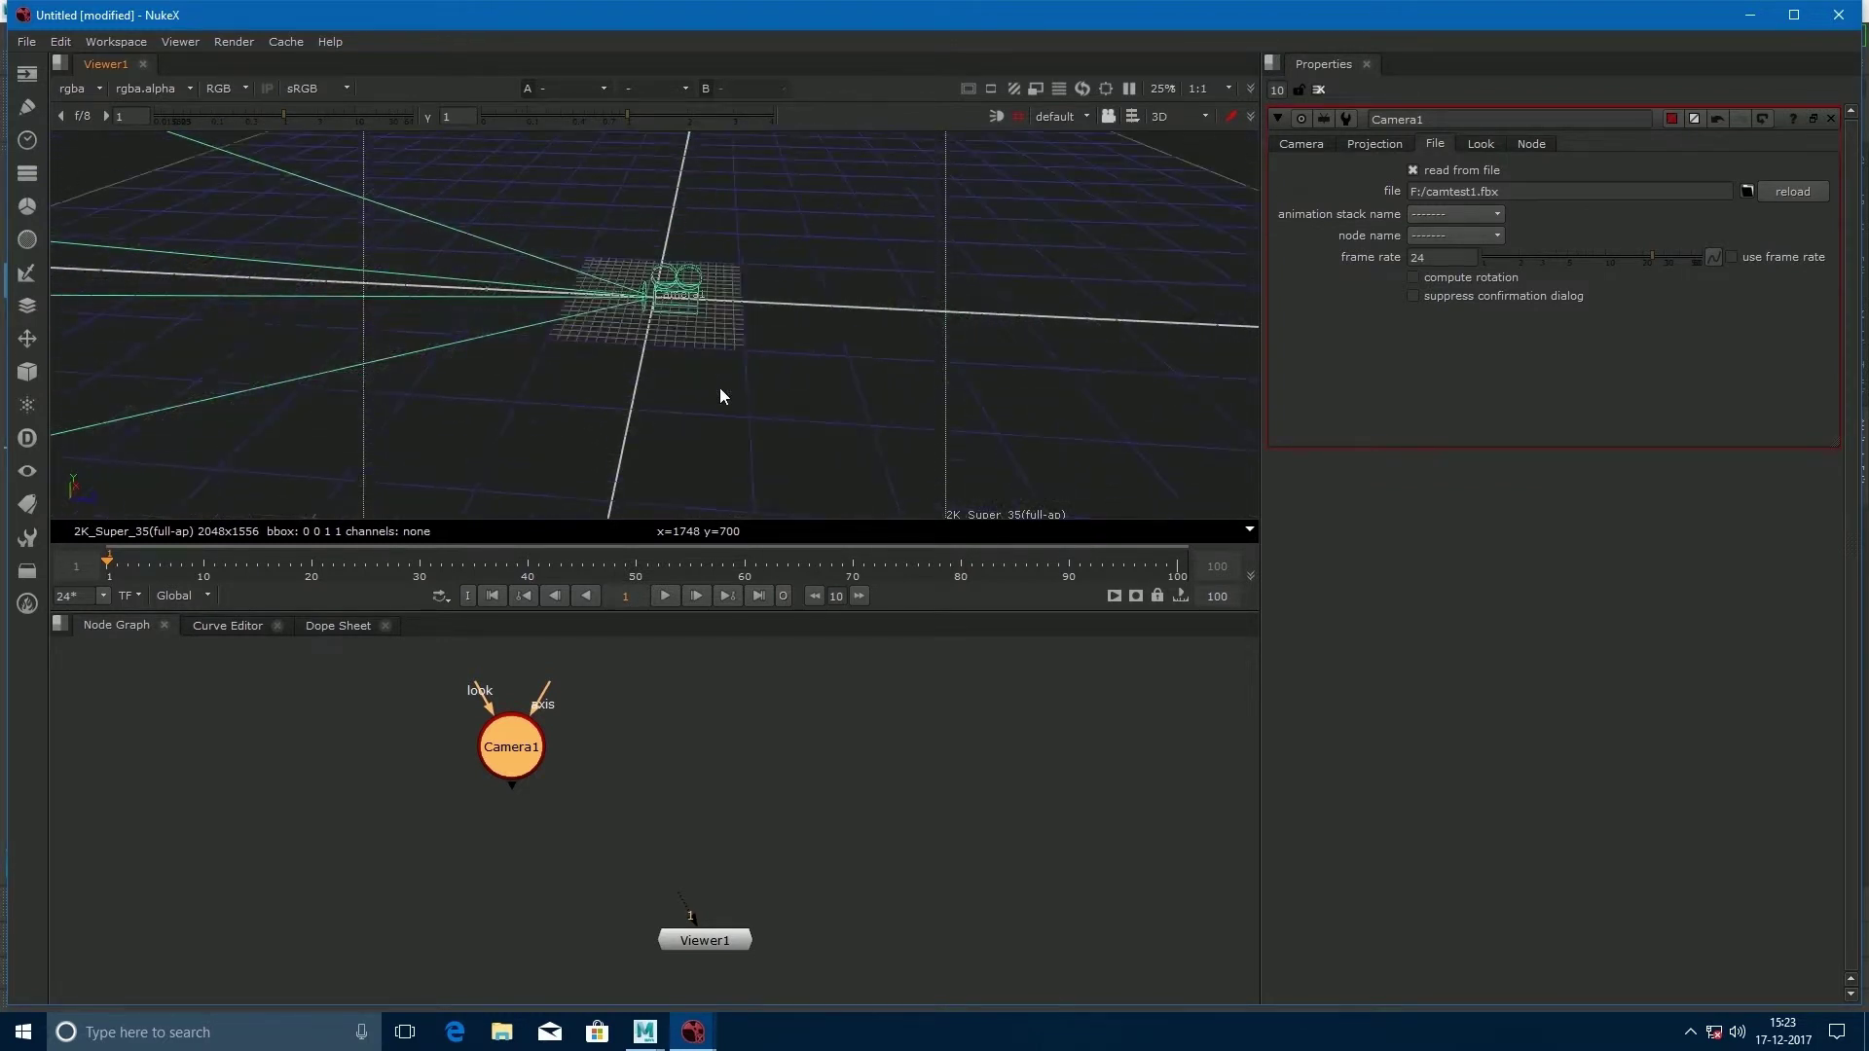
scroll(721, 389, "up", 4)
scroll(721, 389, "down", 6)
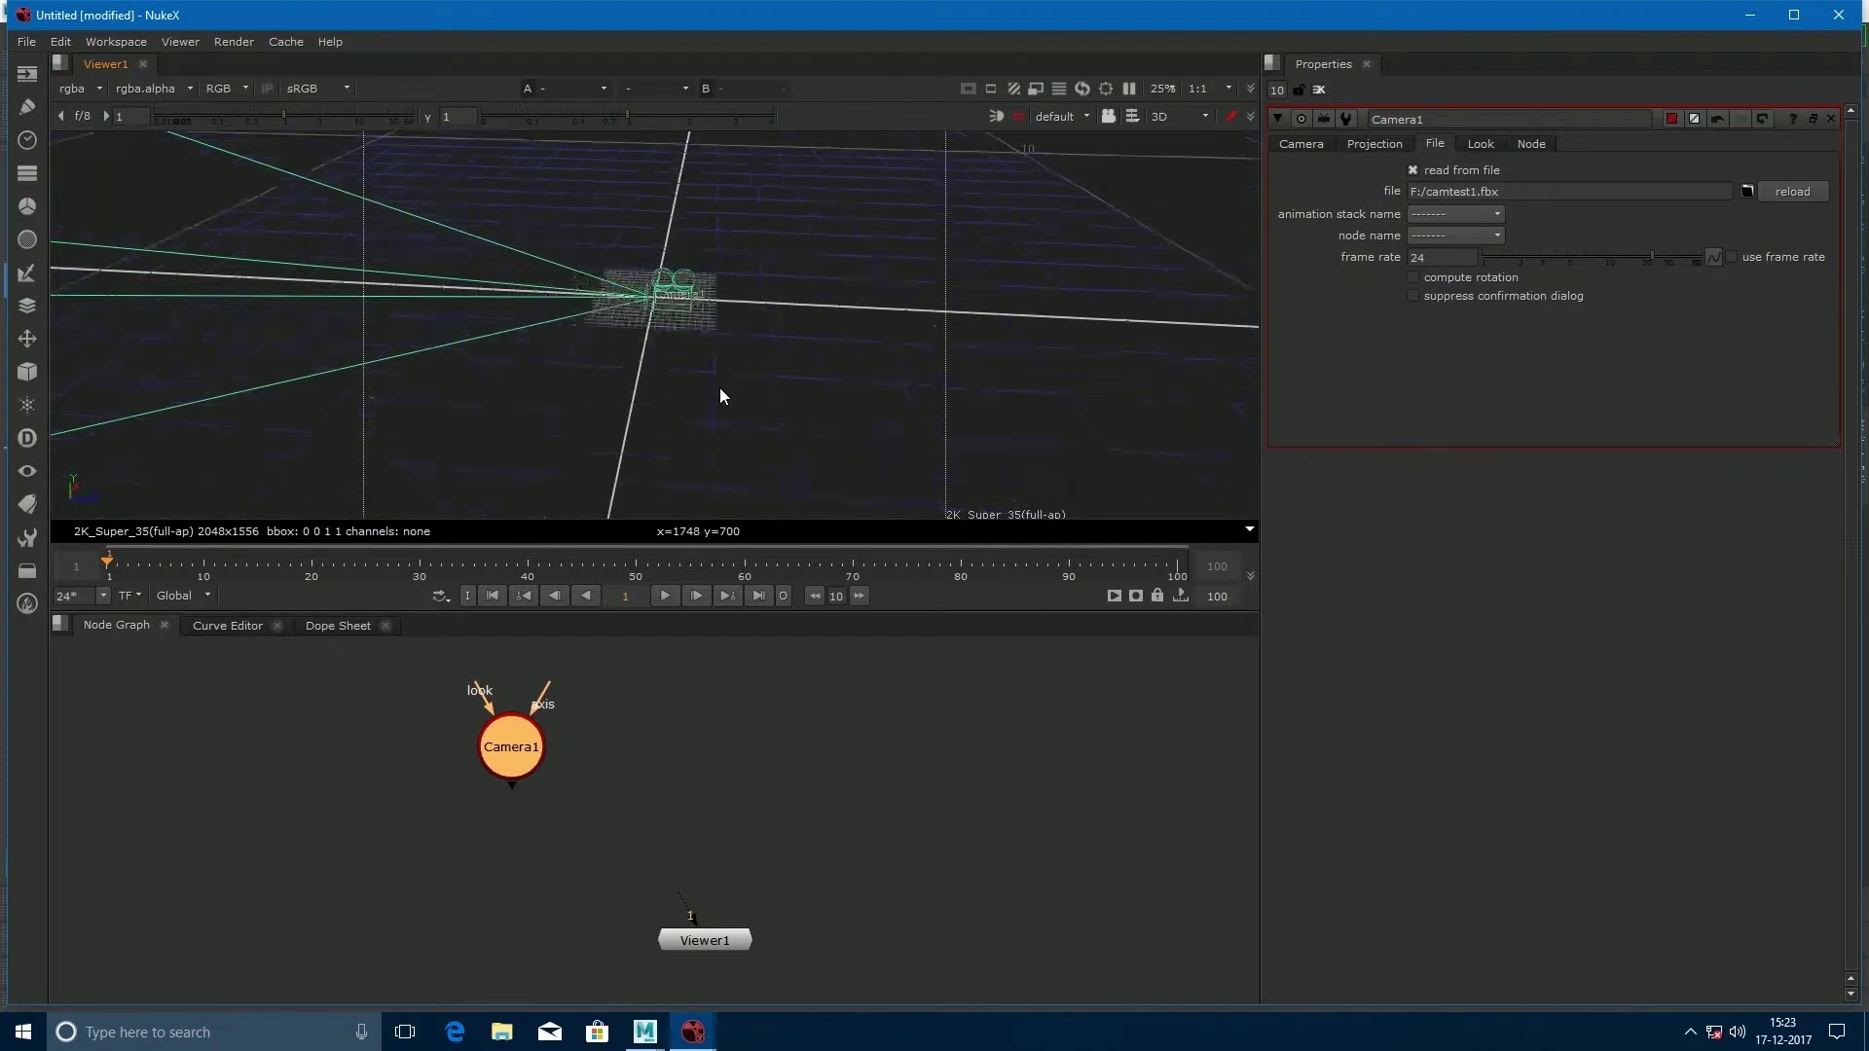
scroll(720, 388, "up", 3)
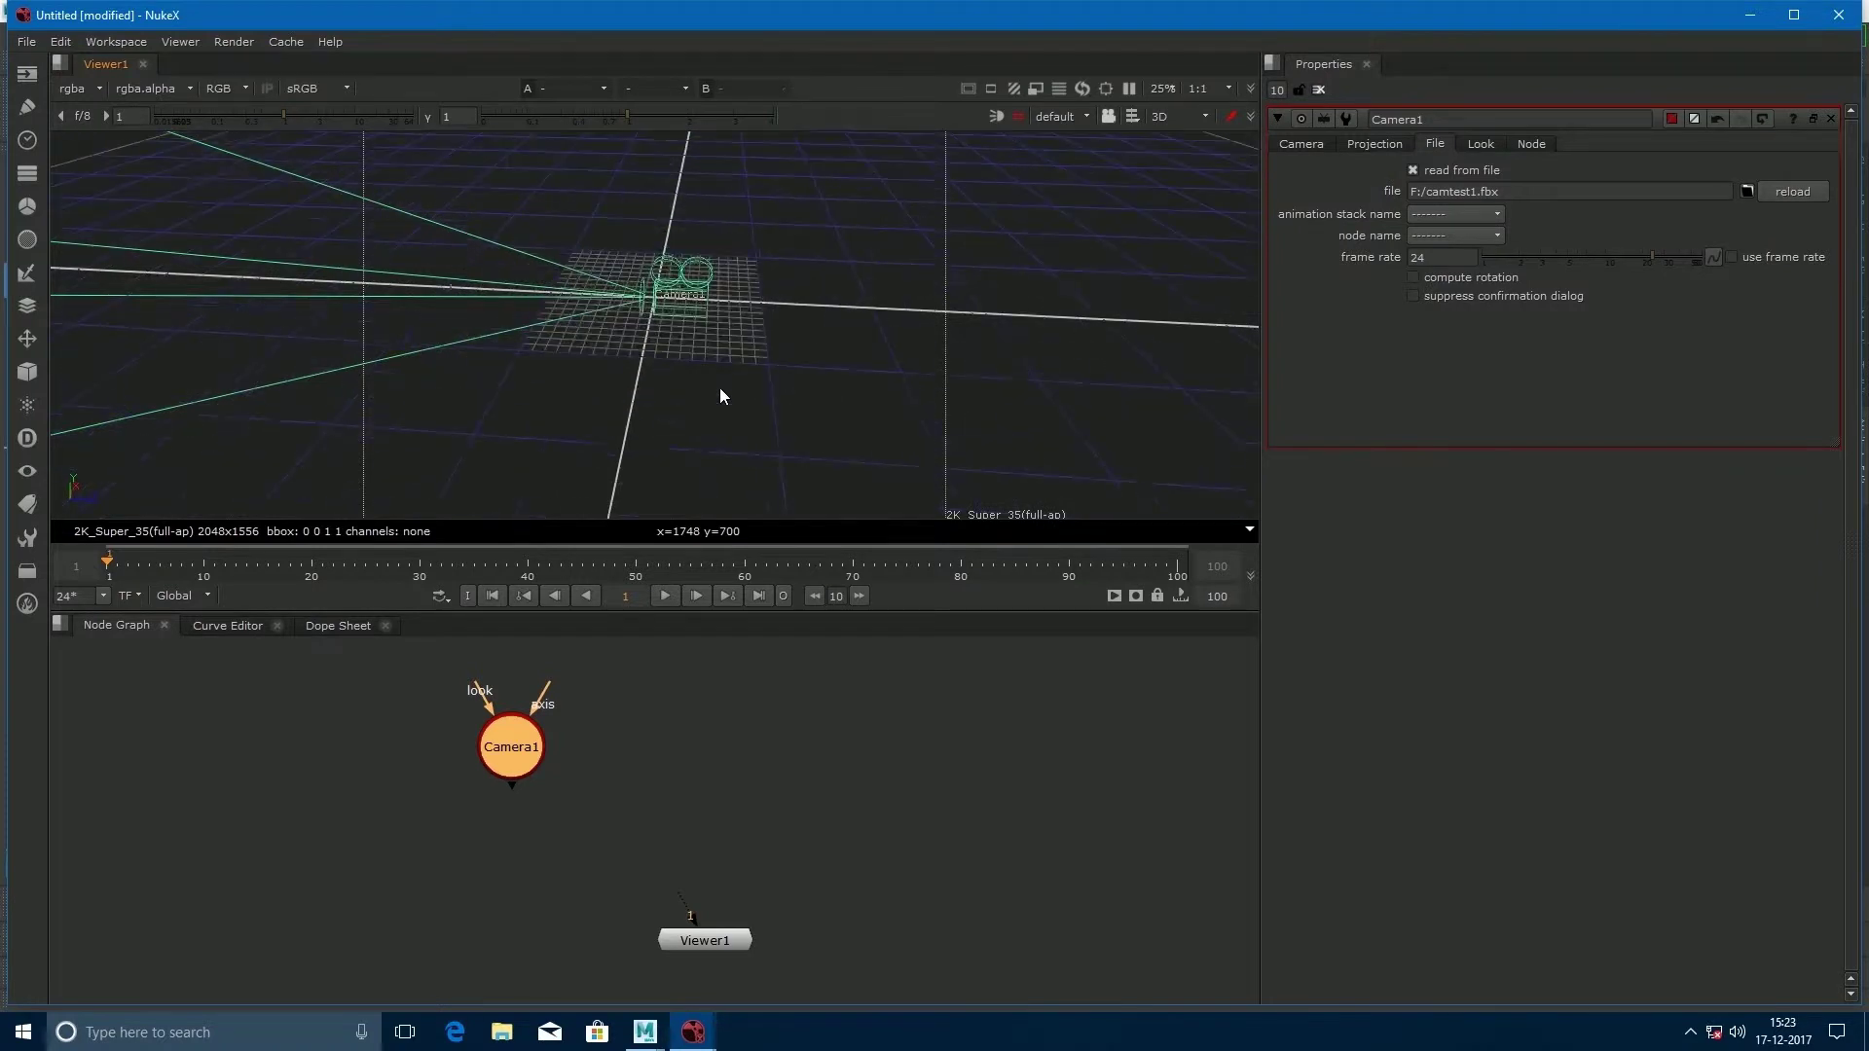
Uncheck read from file, orbit the view, then re-enable it and confirm reloading camtest1.fbx.
left_click(1435, 171)
scroll(676, 344, "up", 3)
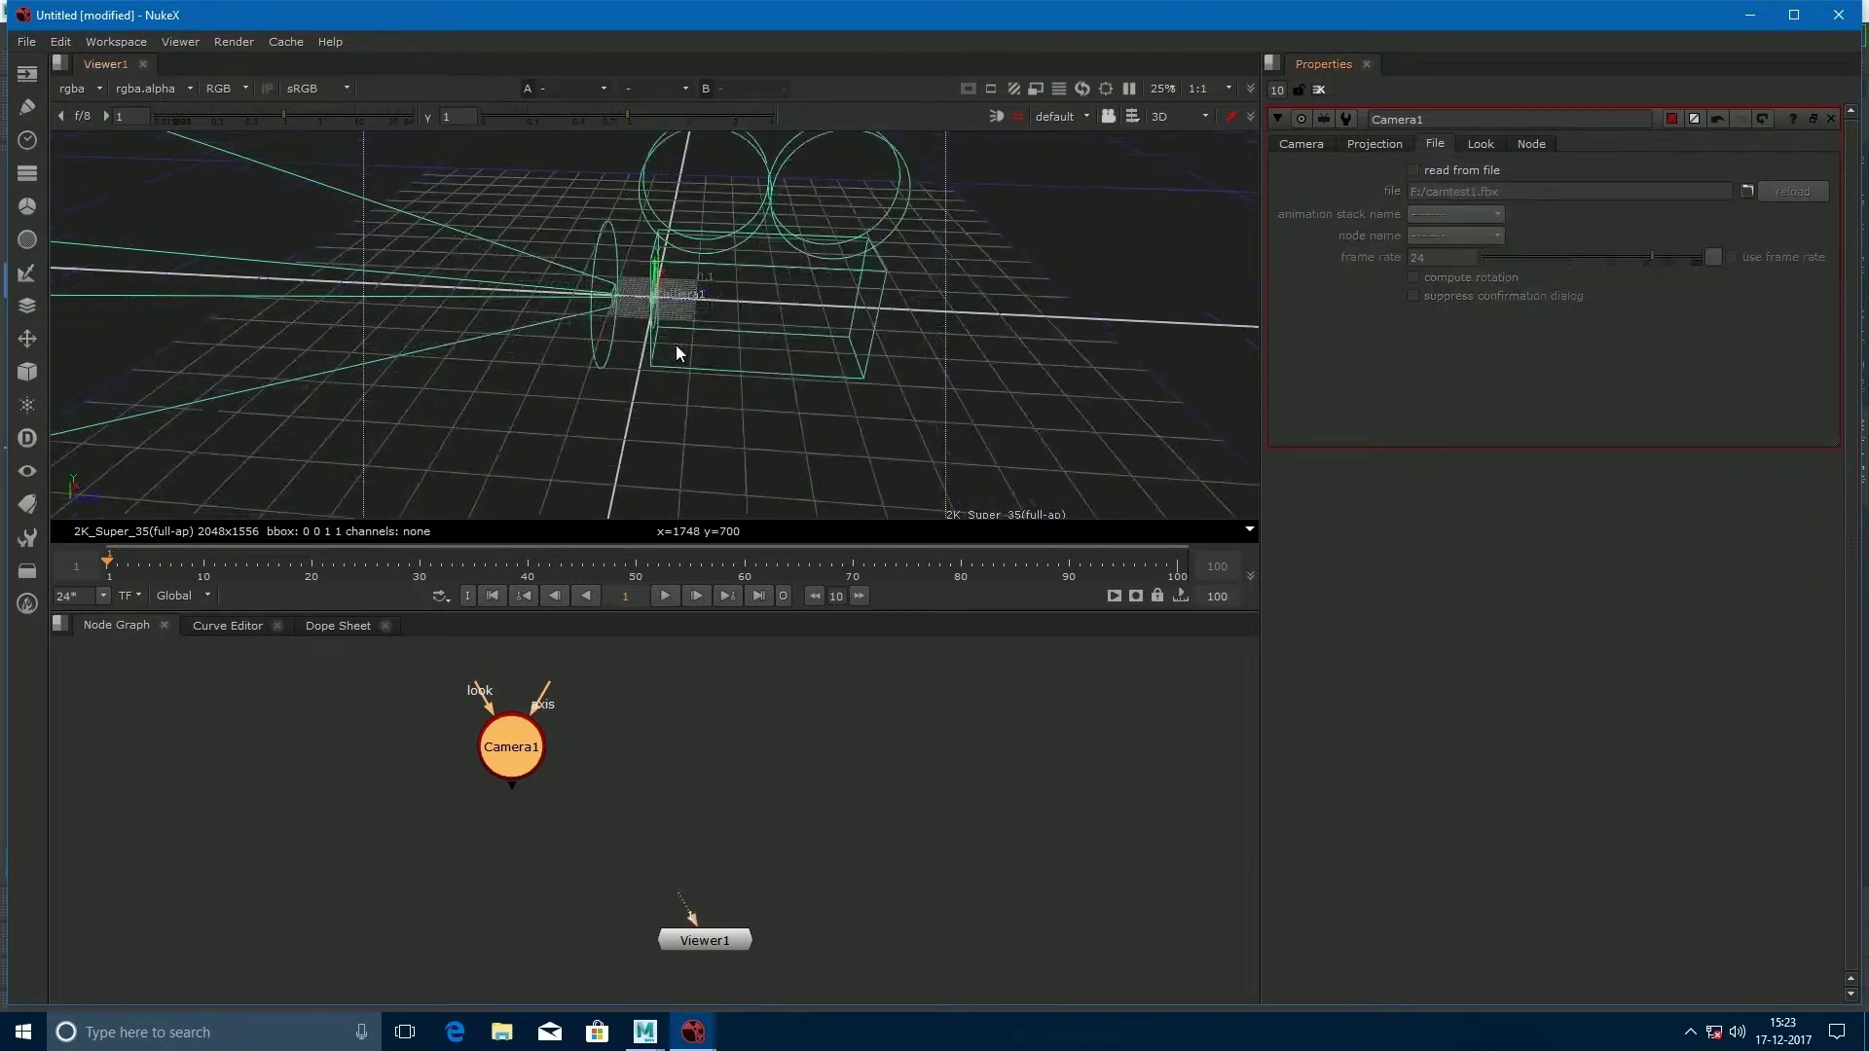
scroll(769, 300, "up", 2)
left_click_drag(855, 308, 684, 368, "ctrl")
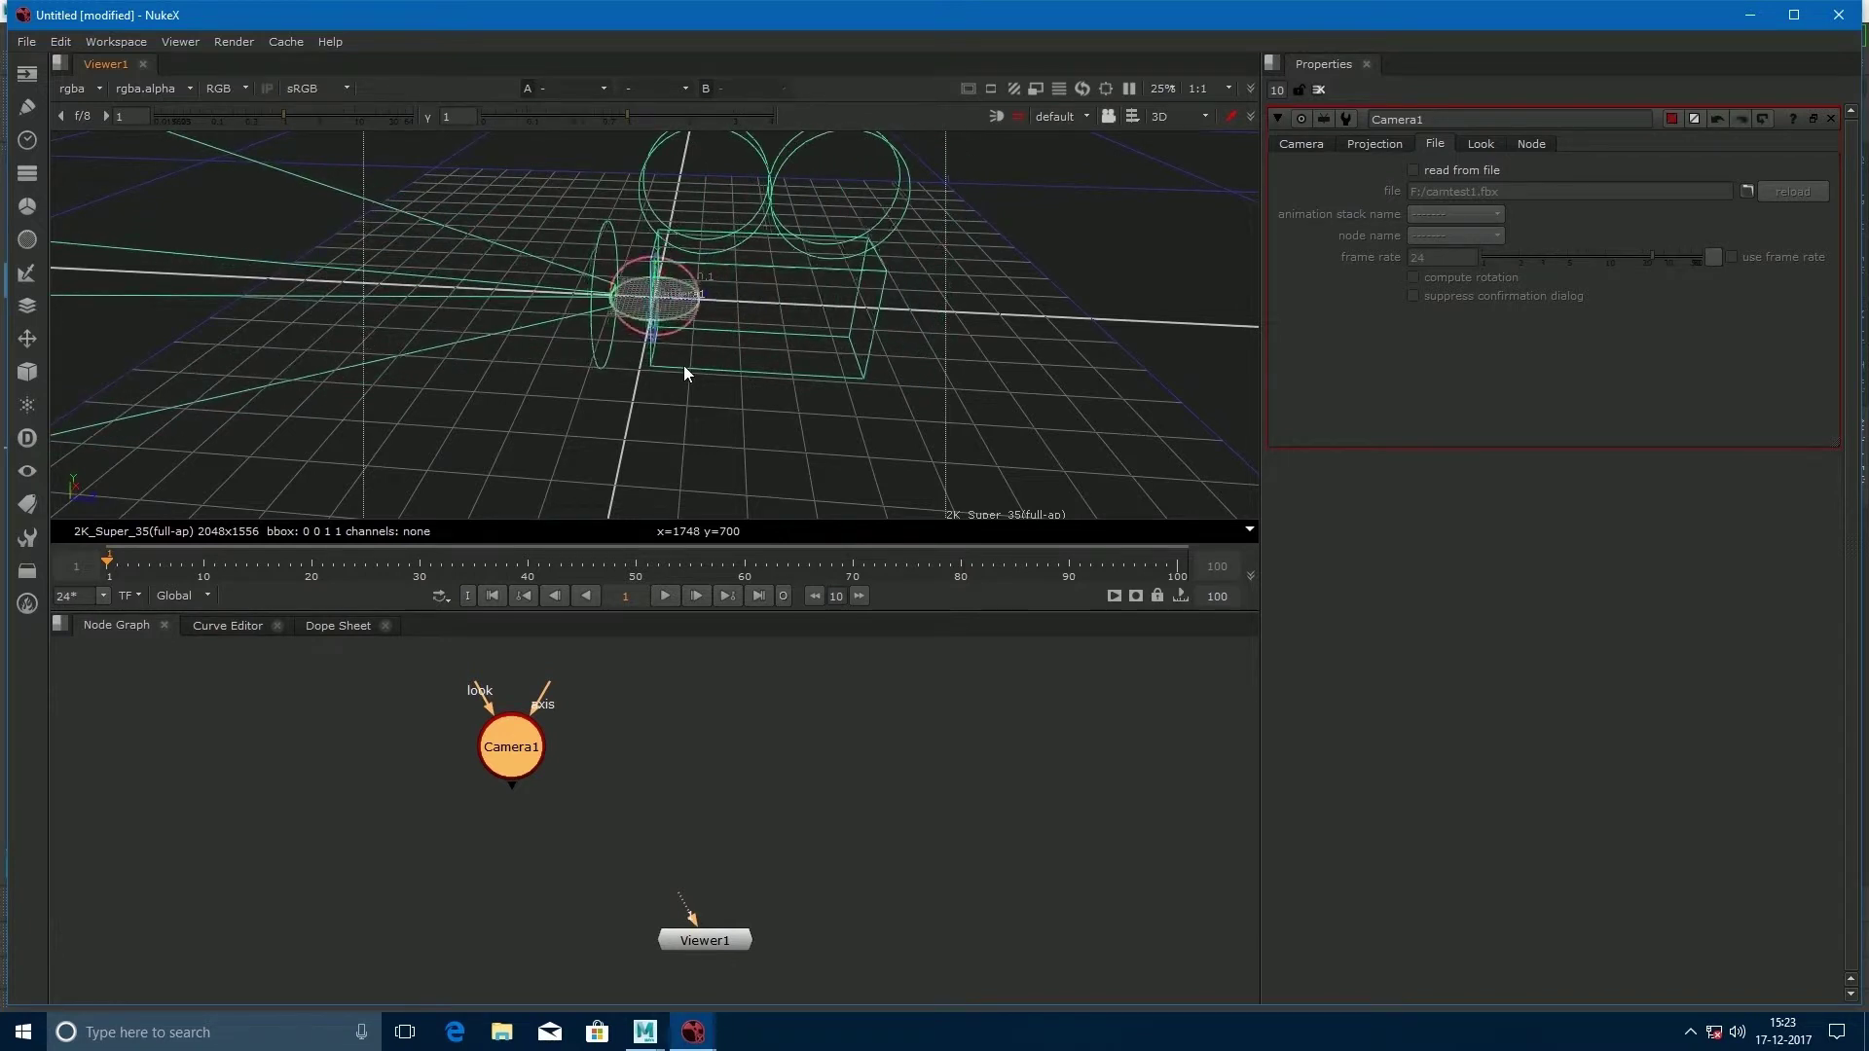
left_click(1466, 168)
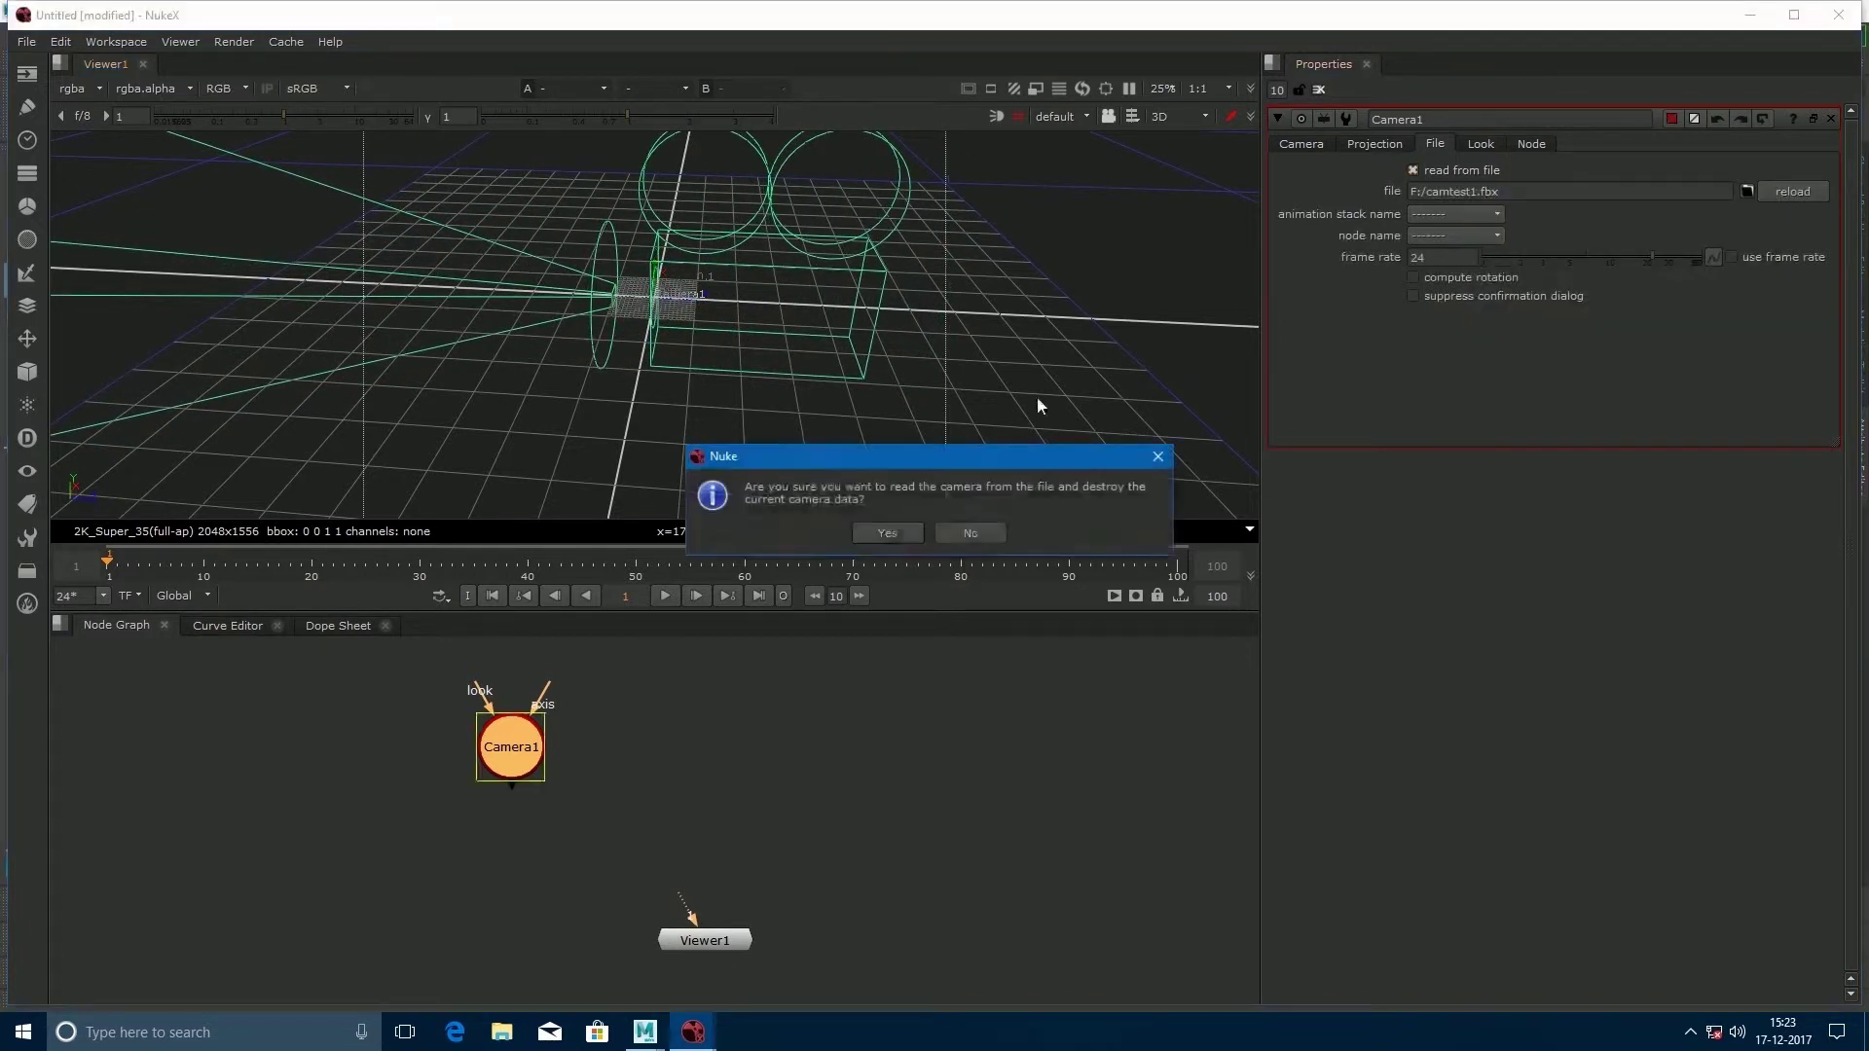
left_click(888, 534)
scroll(675, 371, "down", 5)
scroll(675, 372, "down", 2)
In Maya, tumble the viewport around camera1 beside the pillar.
mouse_move(672, 1022)
left_click(750, 940)
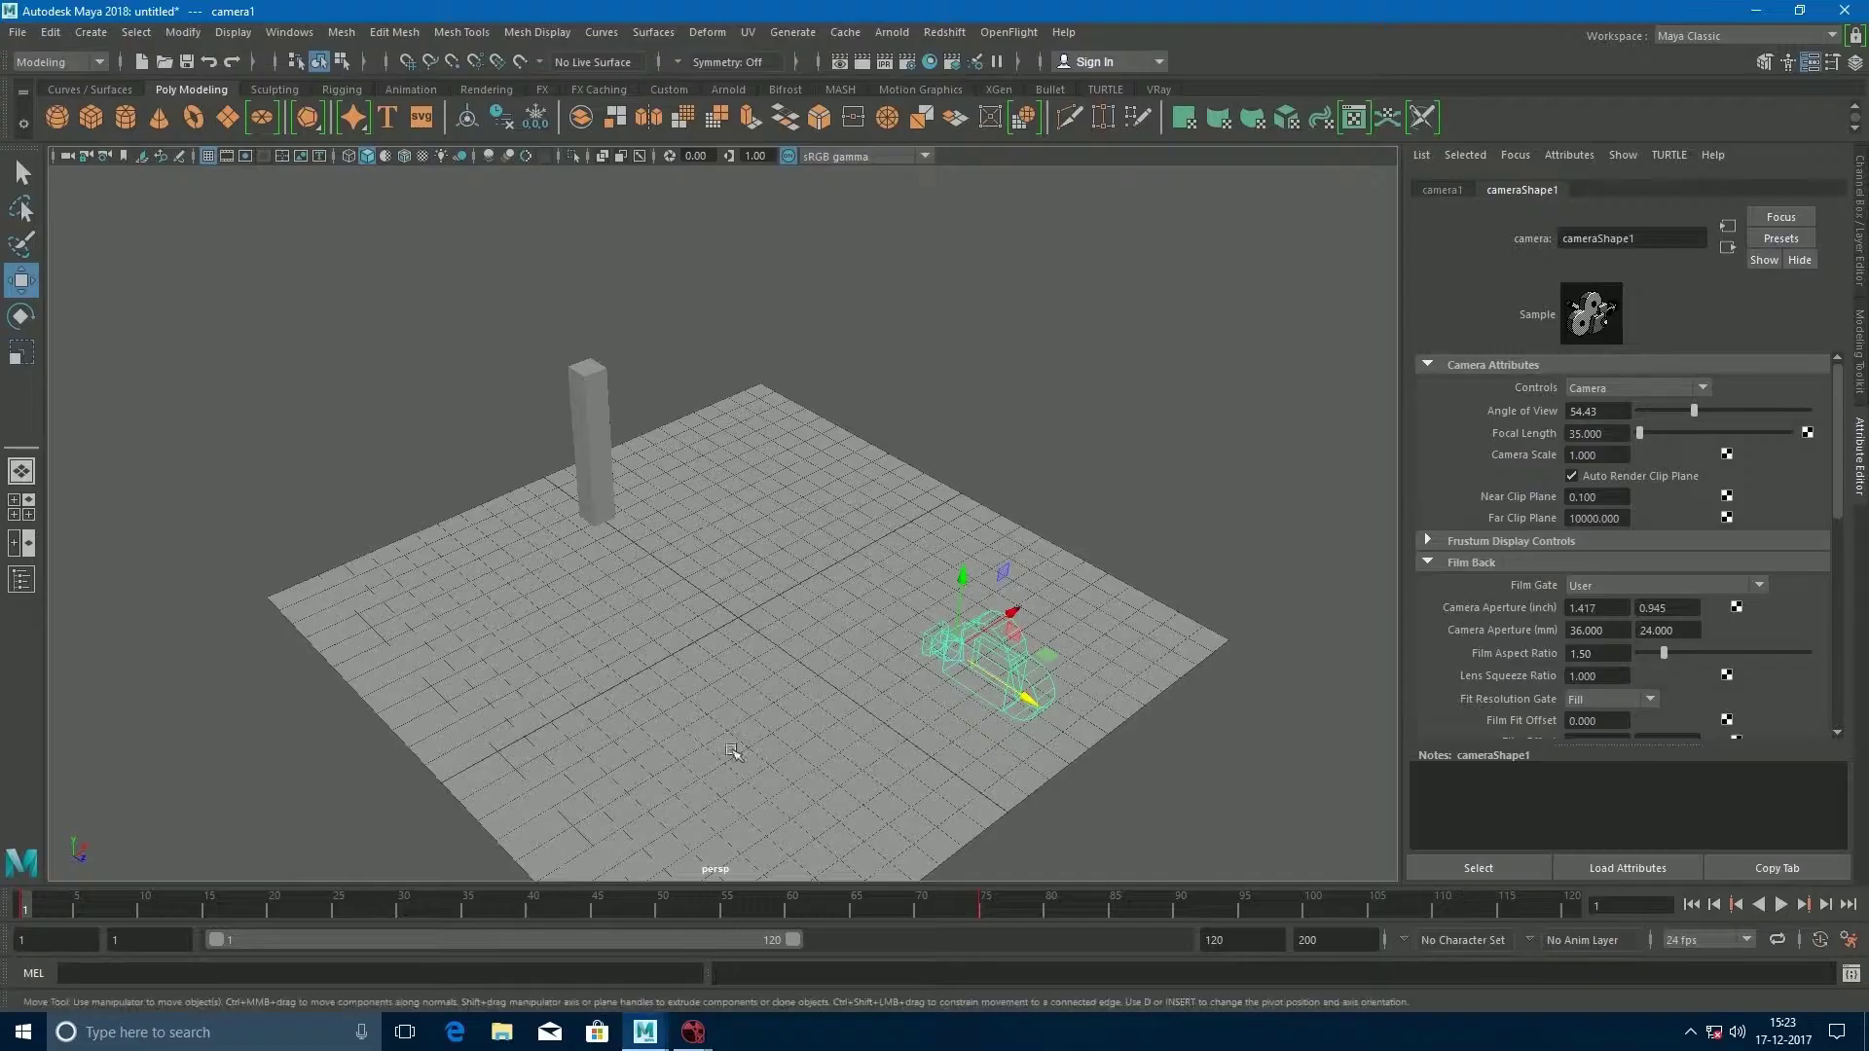
left_click_drag(721, 701, 751, 646, "alt")
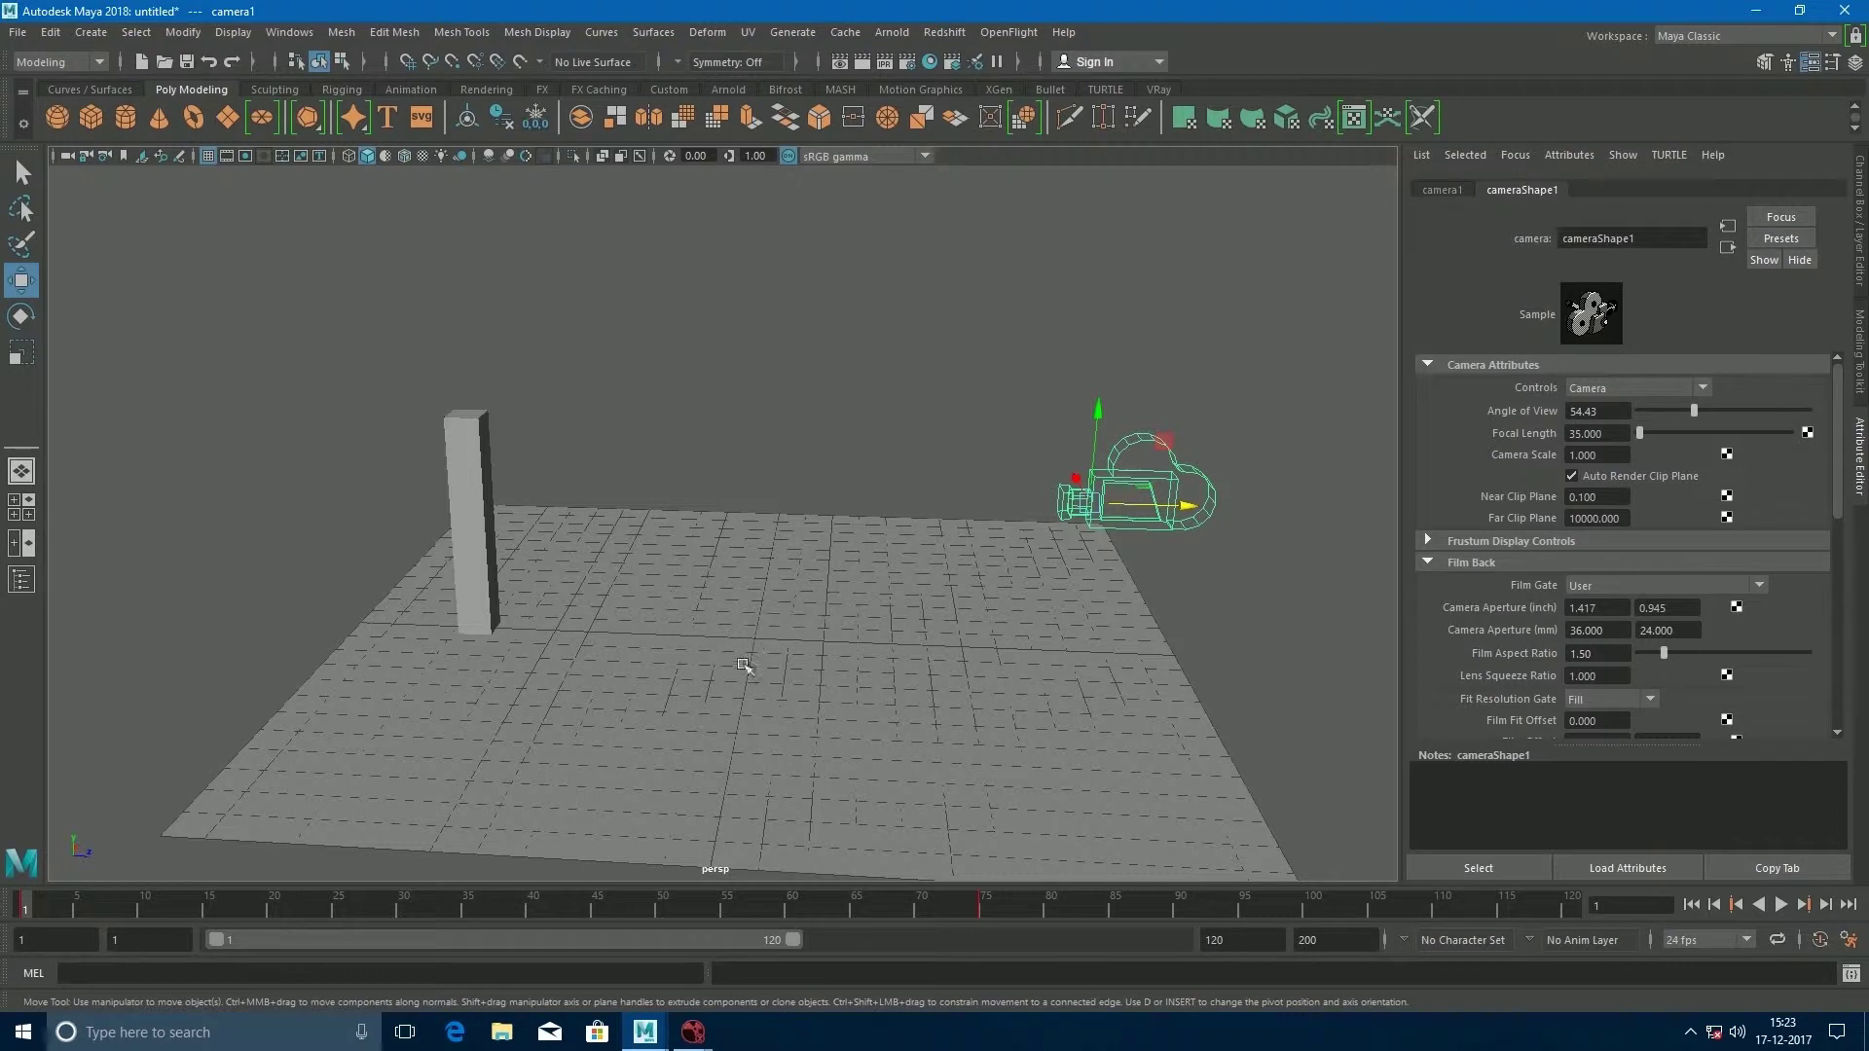
Back in NukeX, zoom around the Camera1 wireframe and click into its file path field.
mouse_move(693, 1032)
left_click(761, 946)
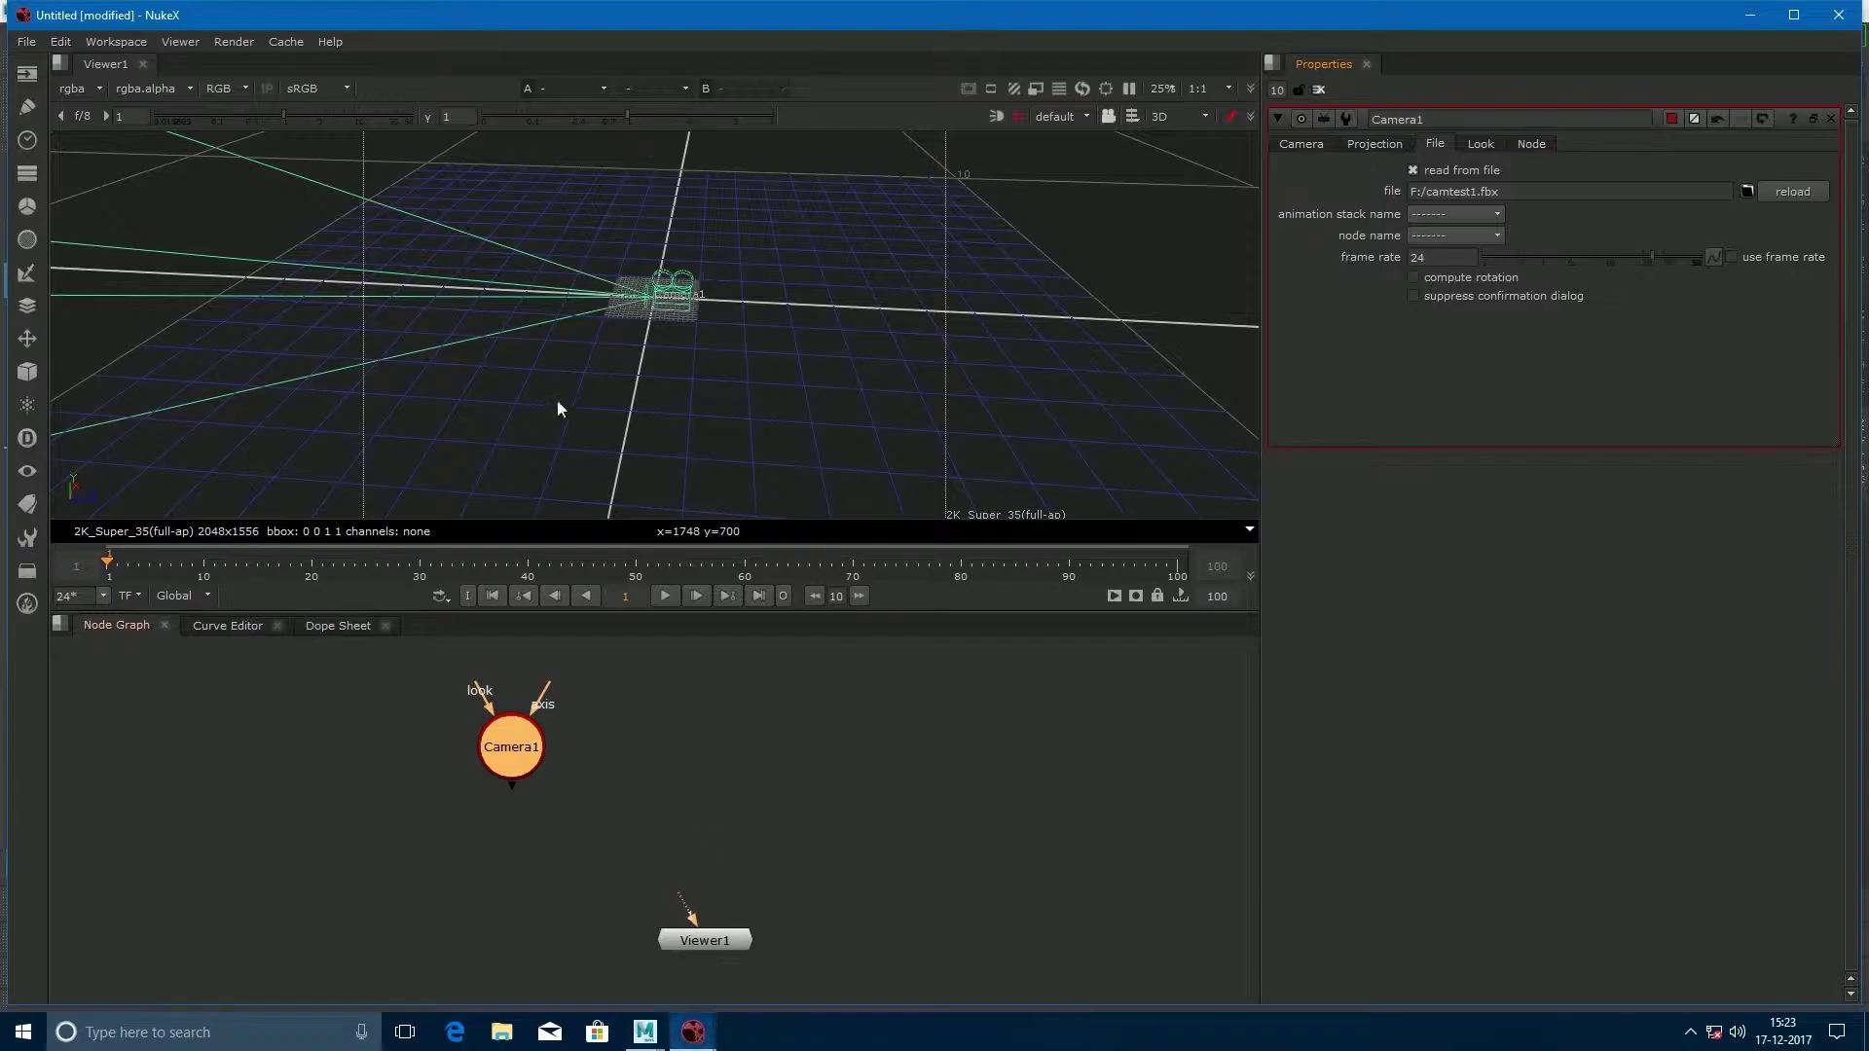
scroll(602, 341, "up", 10)
scroll(603, 339, "up", 6)
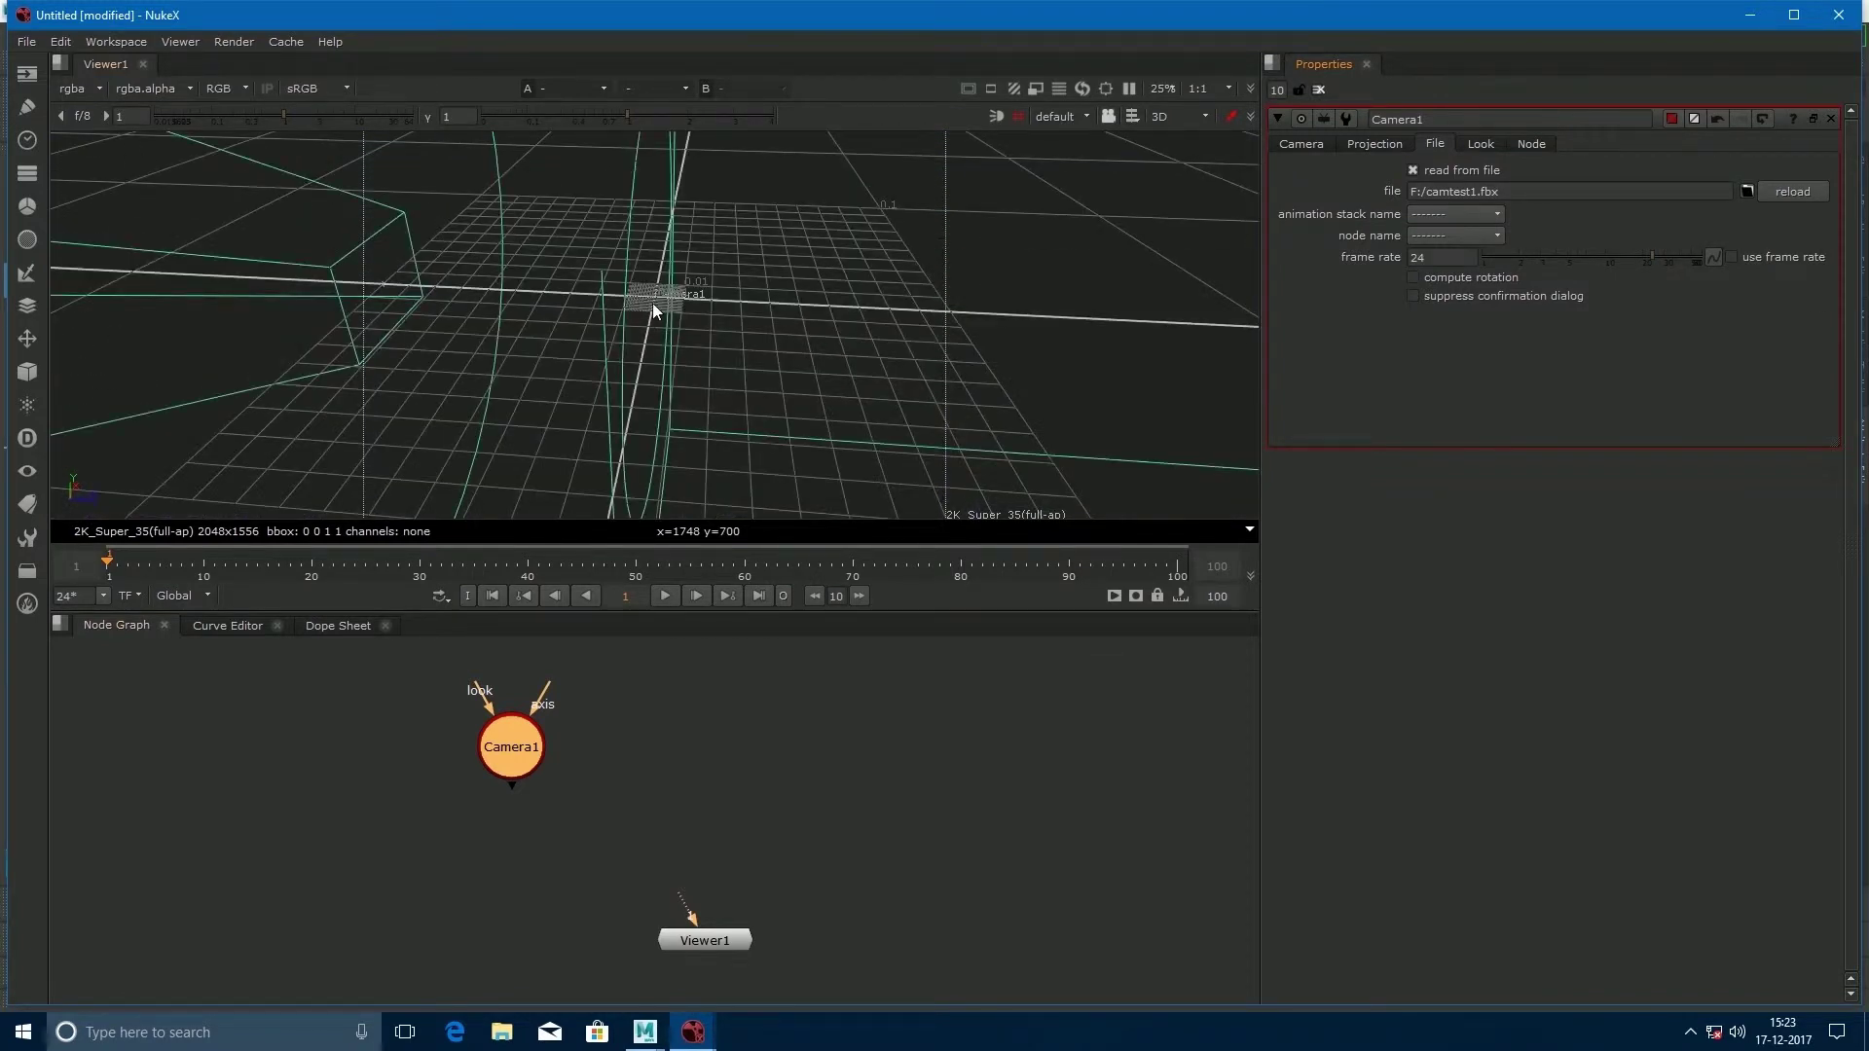
scroll(646, 390, "down", 8)
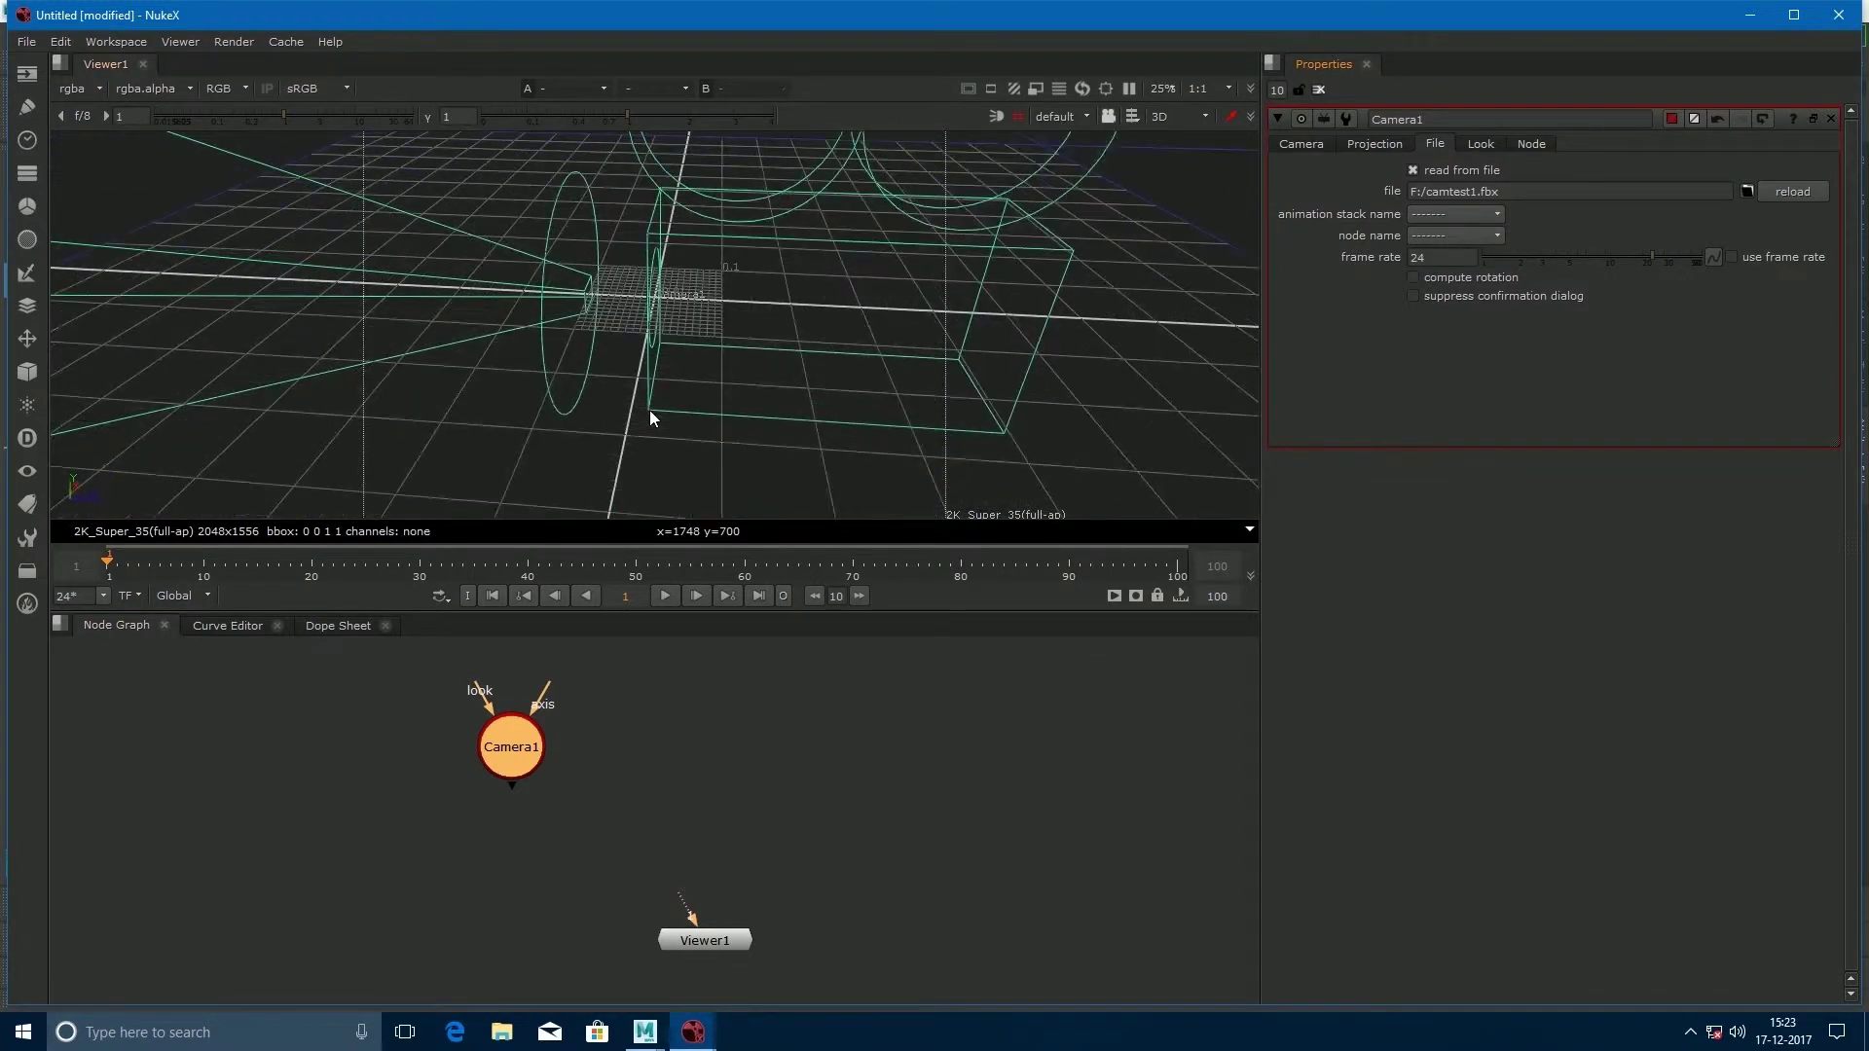
mouse_move(644, 1030)
scroll(645, 387, "down", 2)
scroll(645, 388, "down", 2)
scroll(645, 388, "up", 2)
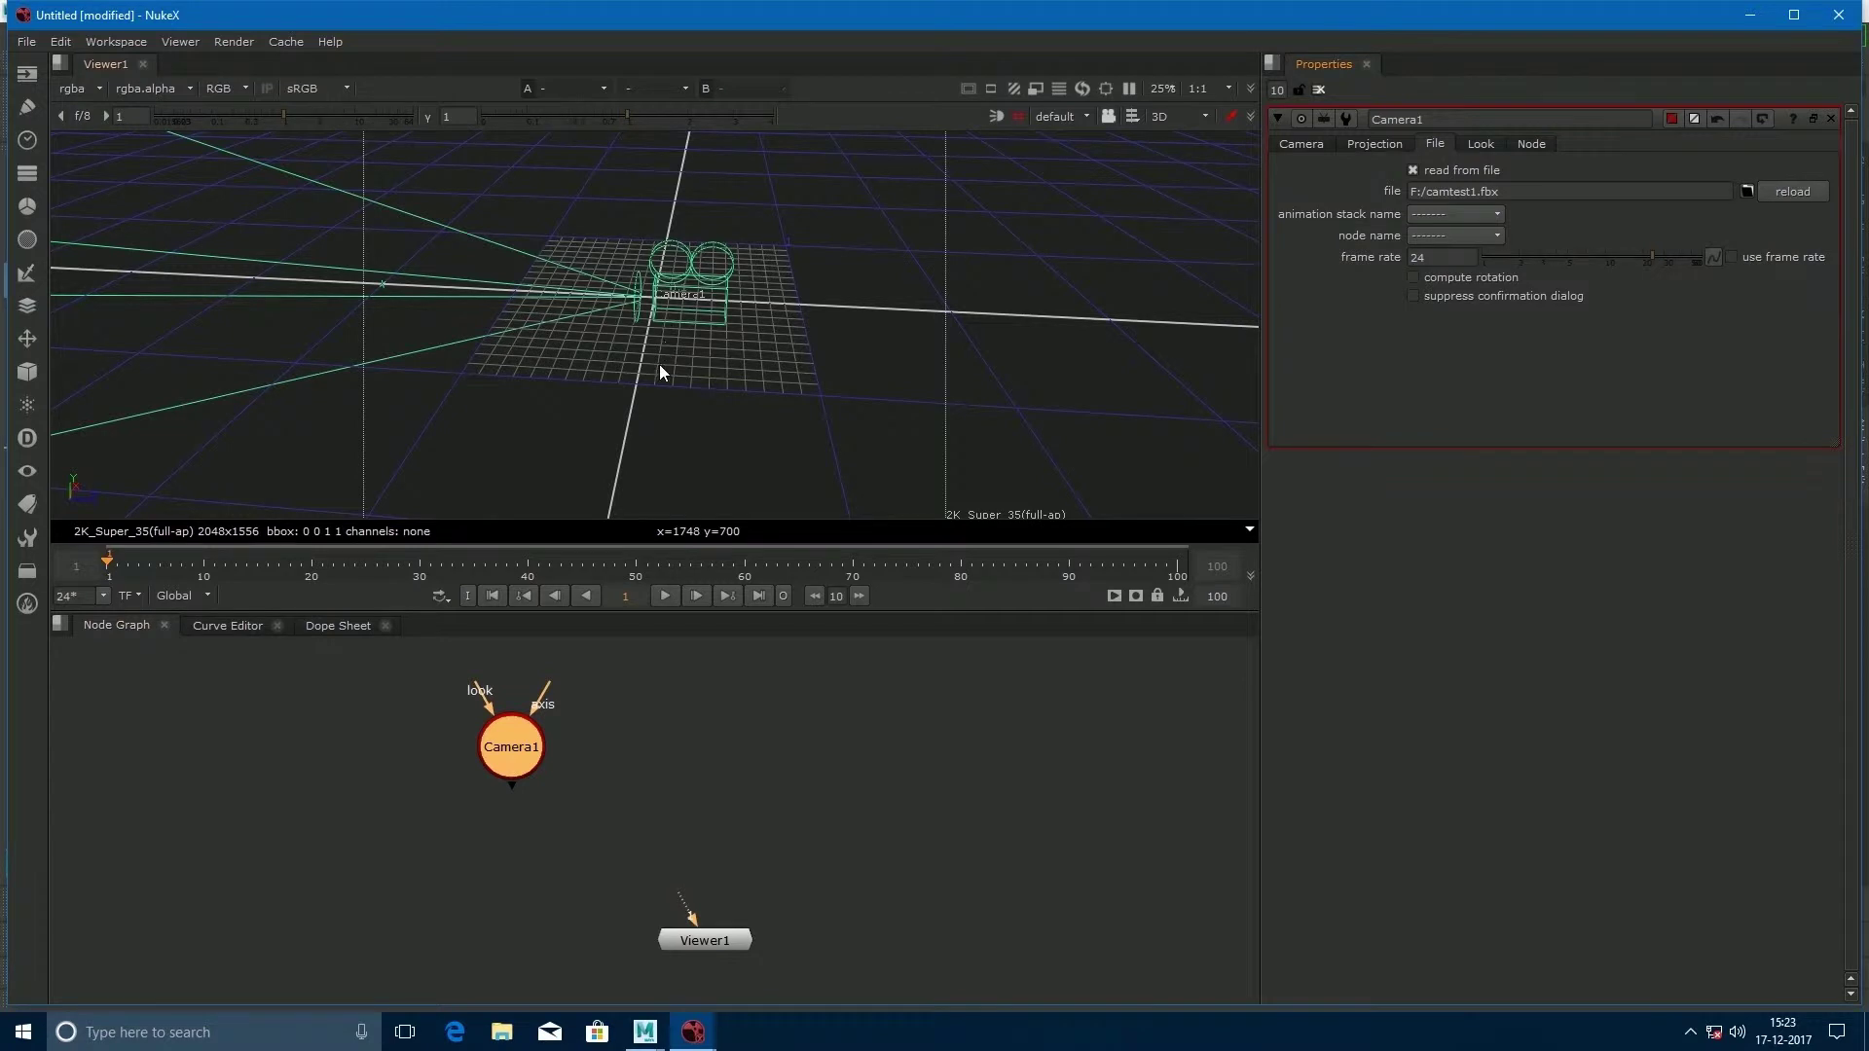
scroll(594, 335, "up", 5)
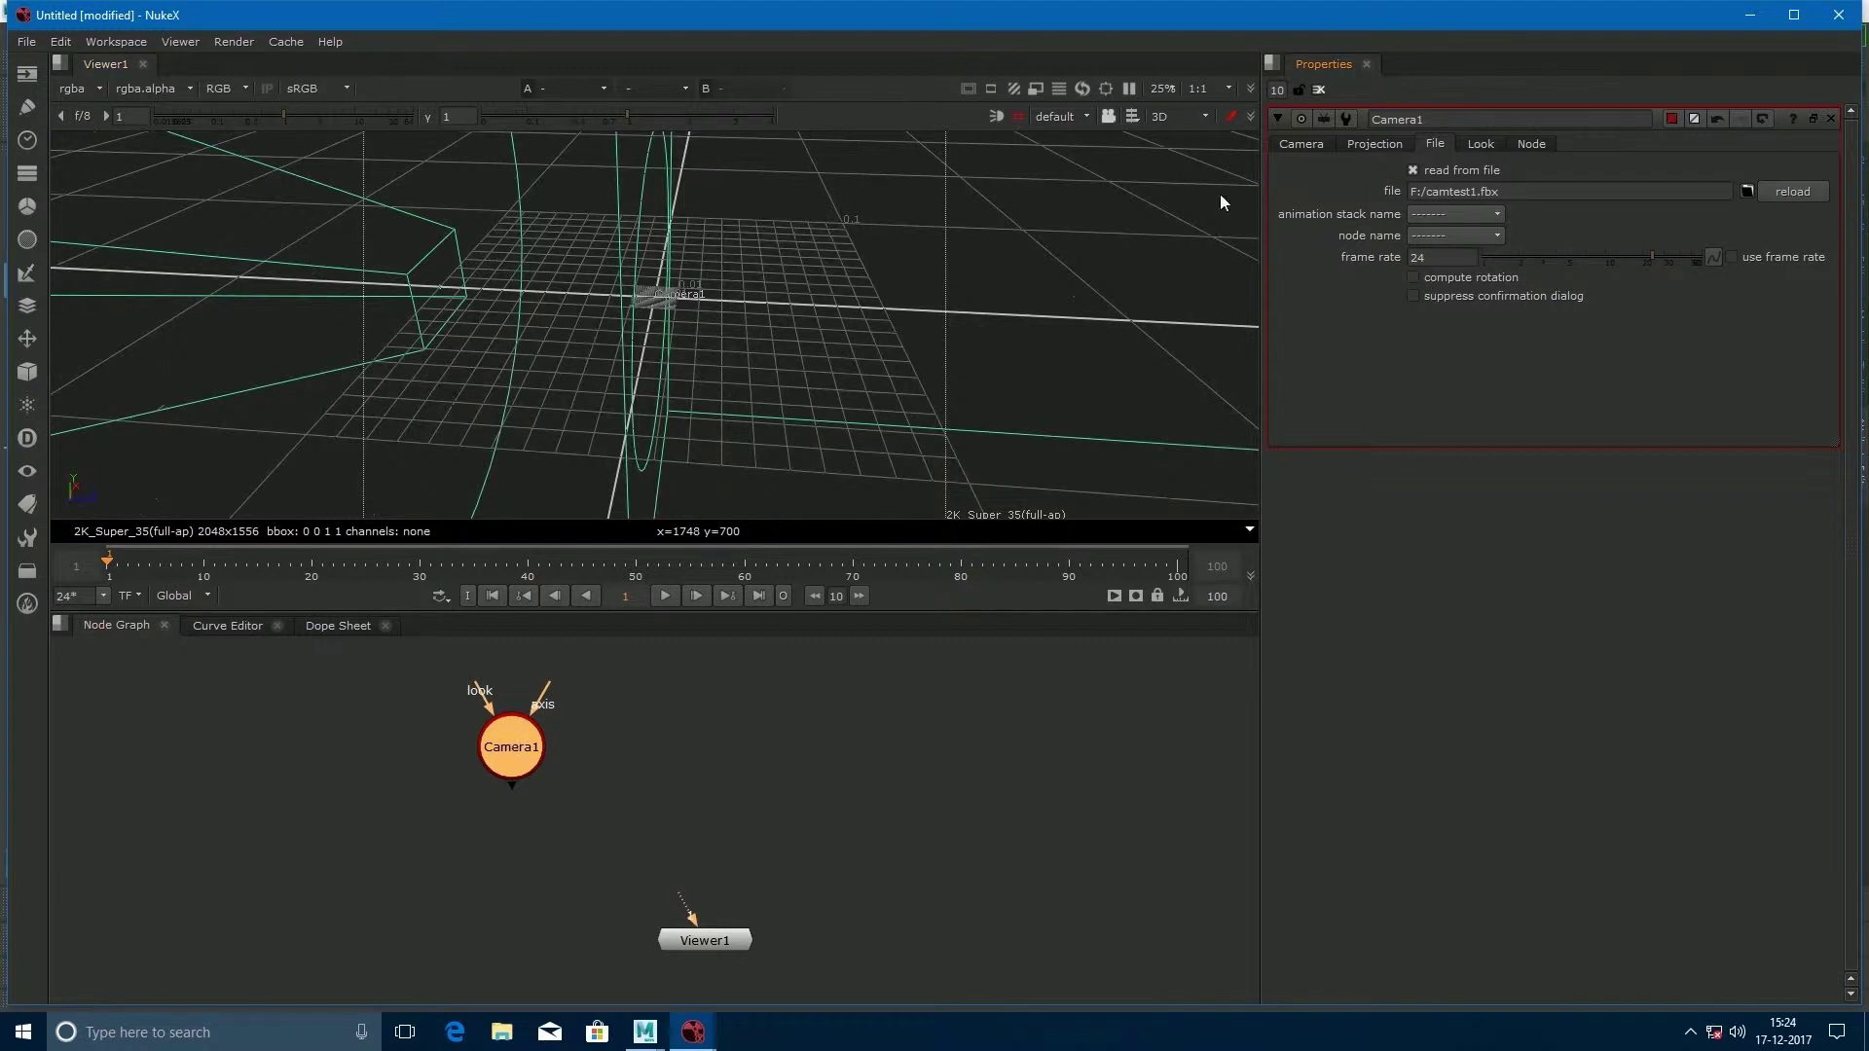
left_click(1508, 192)
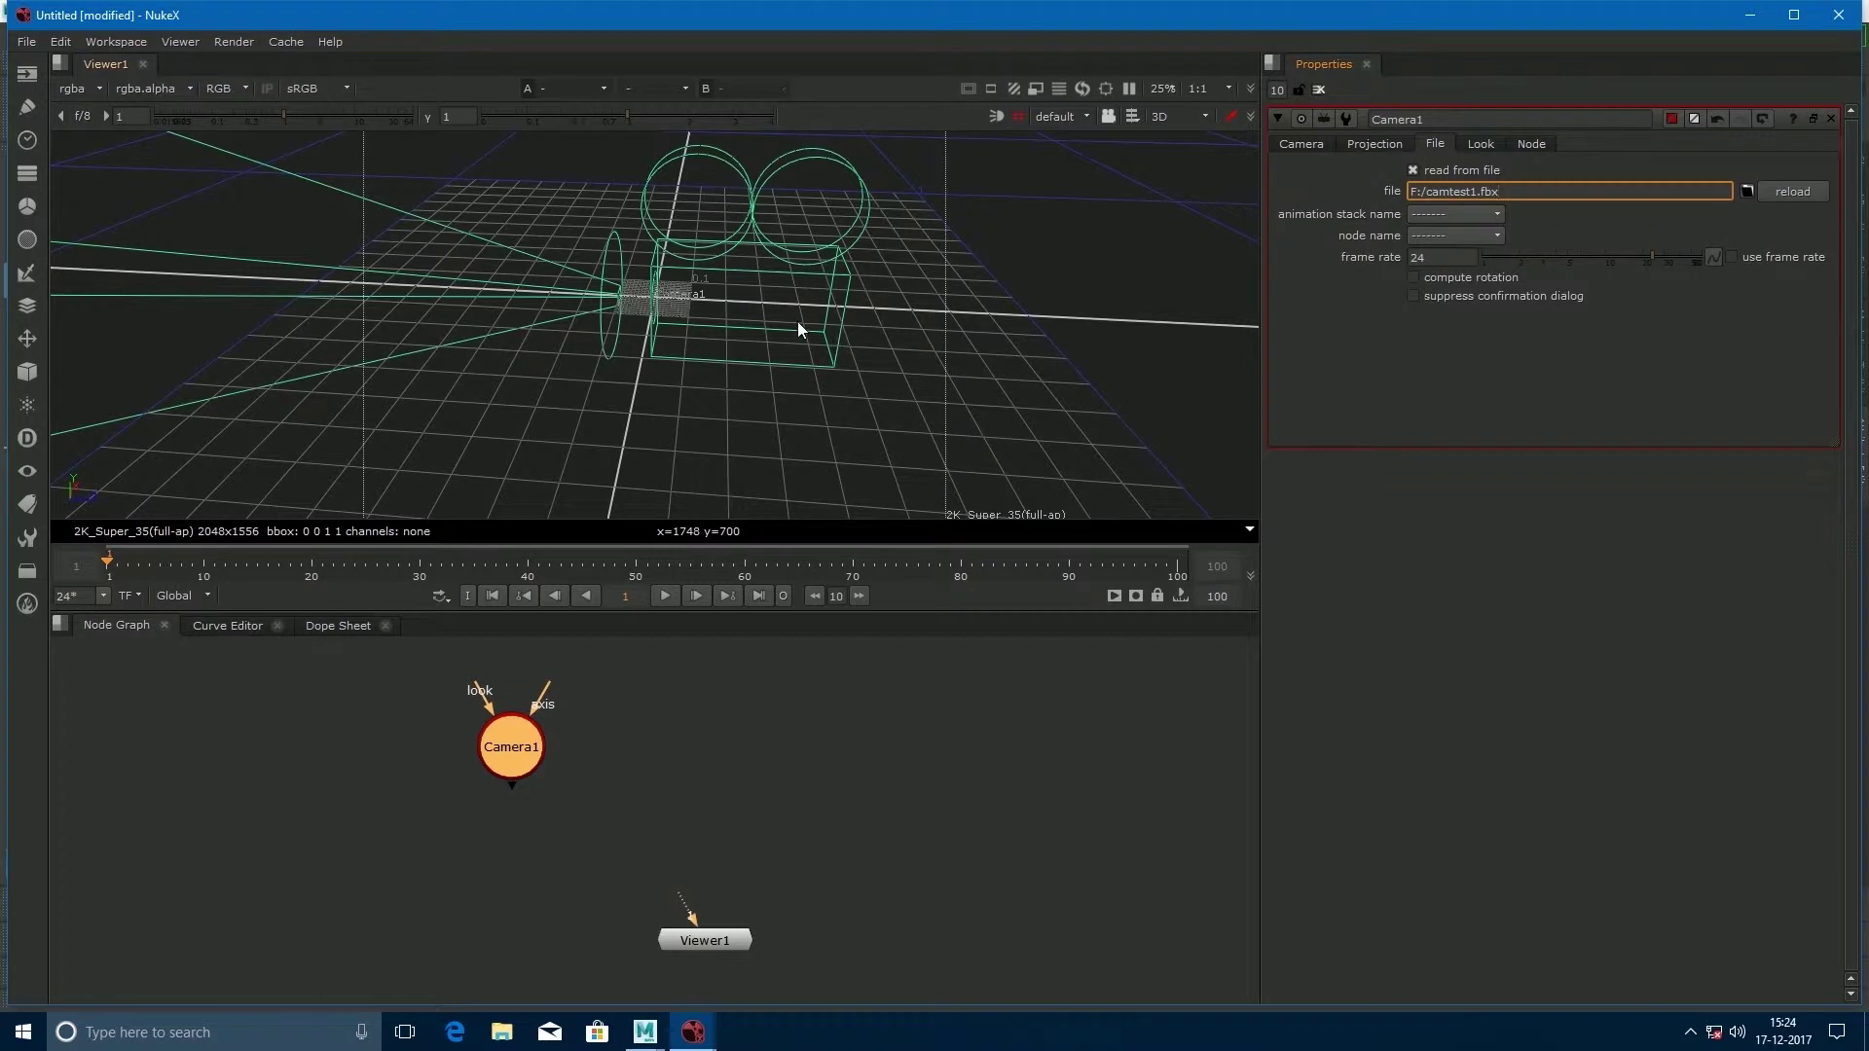
scroll(693, 299, "down", 5)
scroll(693, 300, "up", 3)
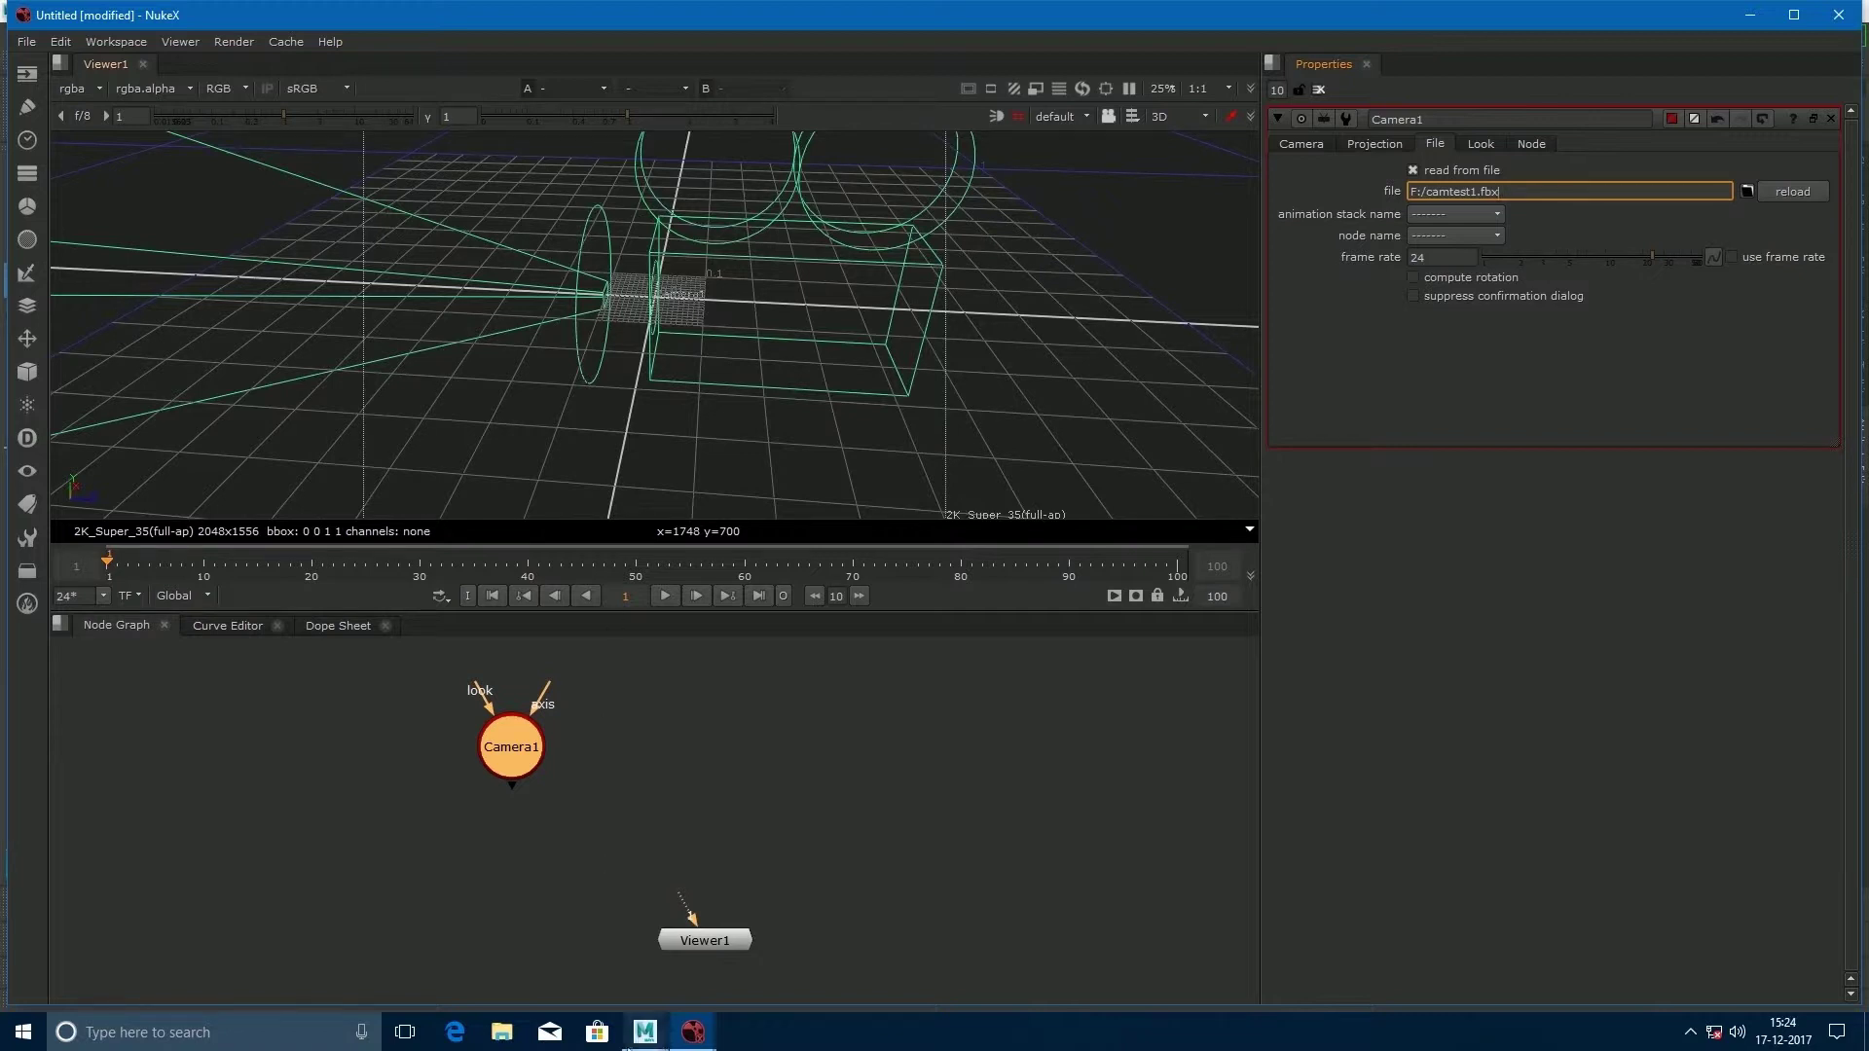
Export the selected Maya camera in FBX 2014/2015 format as F:/camtest2.fbx.
left_click(703, 960)
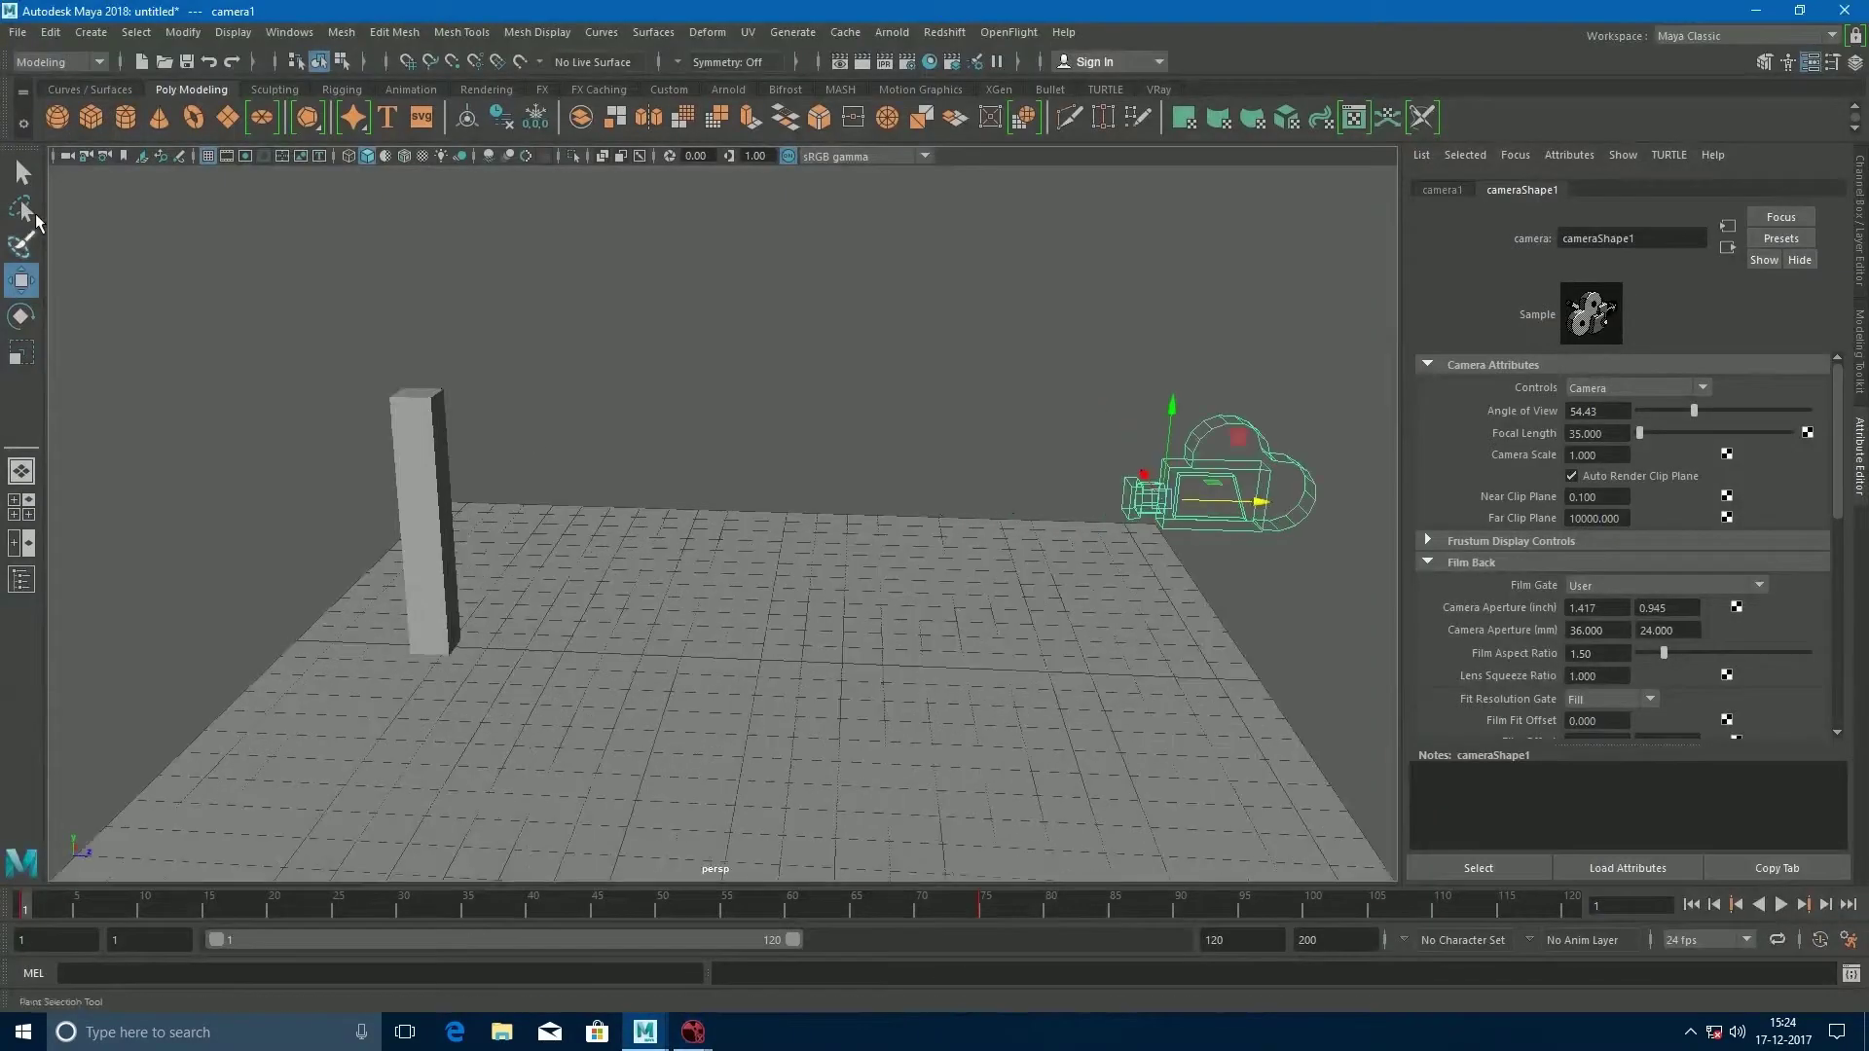
left_click(18, 32)
left_click(81, 286)
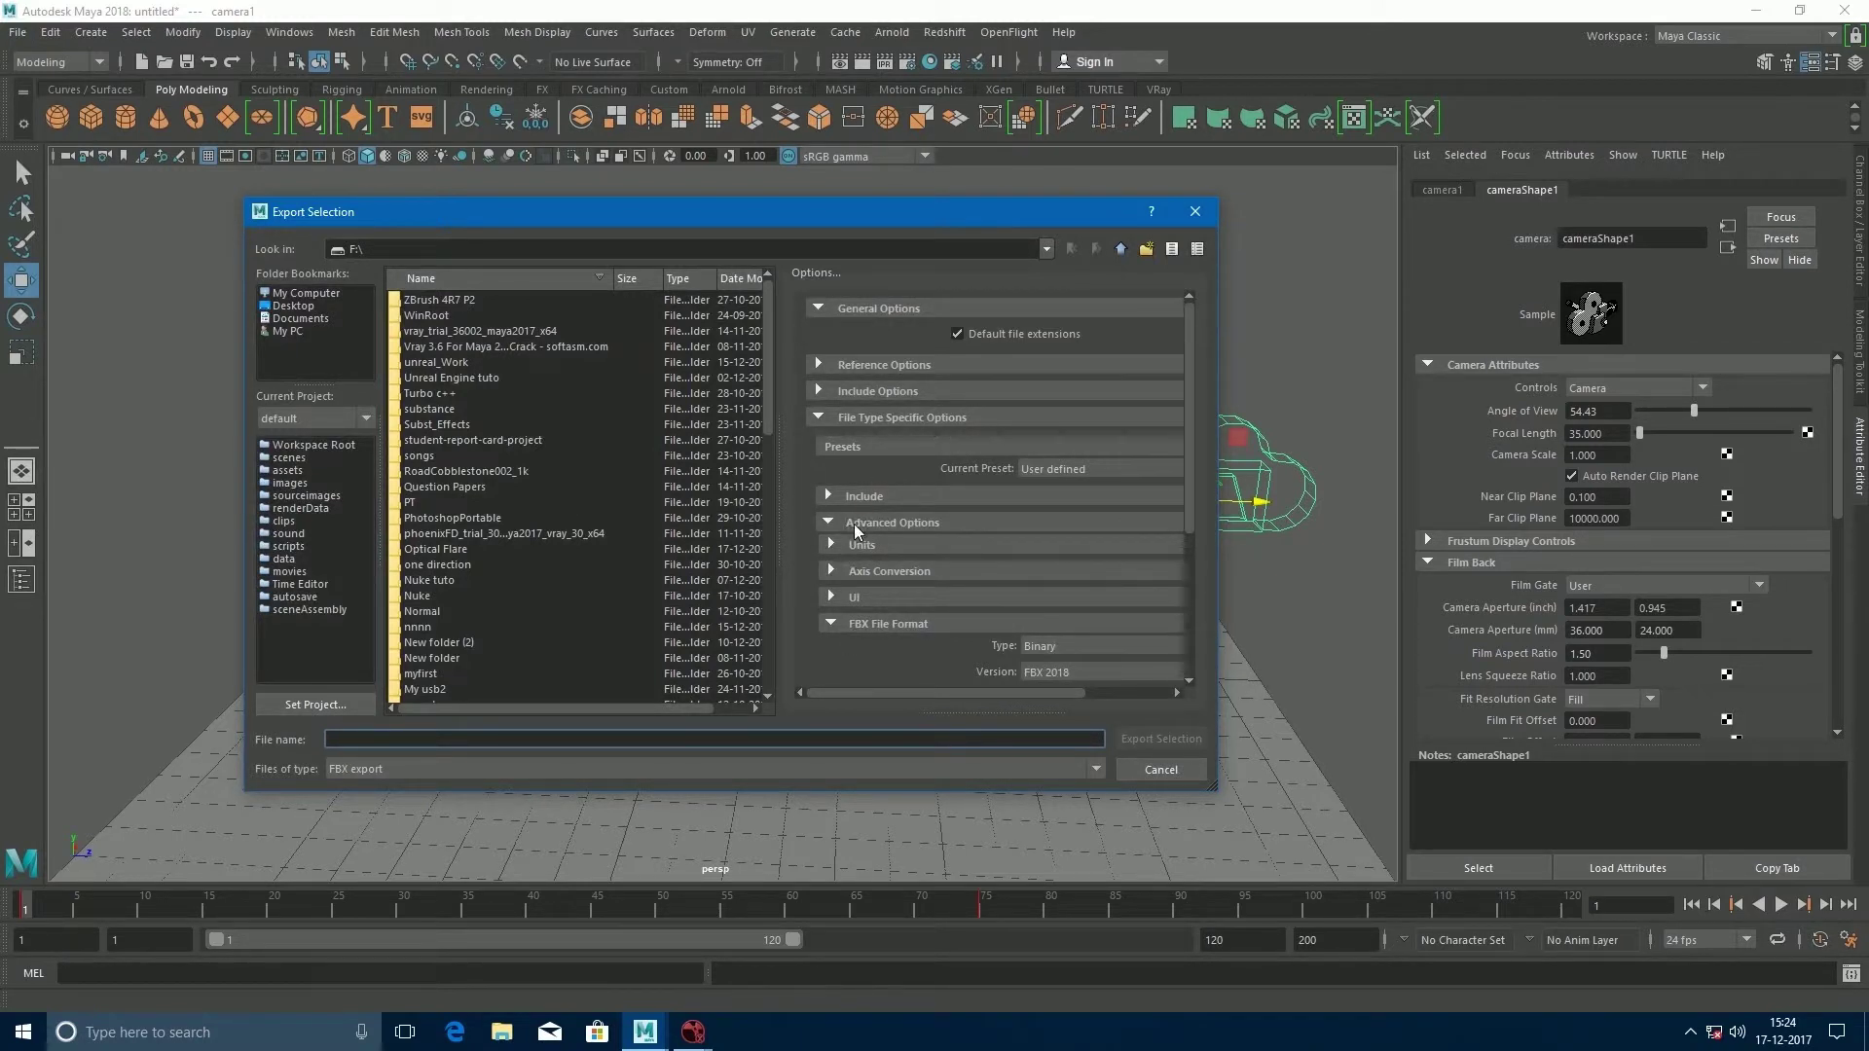
scroll(927, 576, "down", 5)
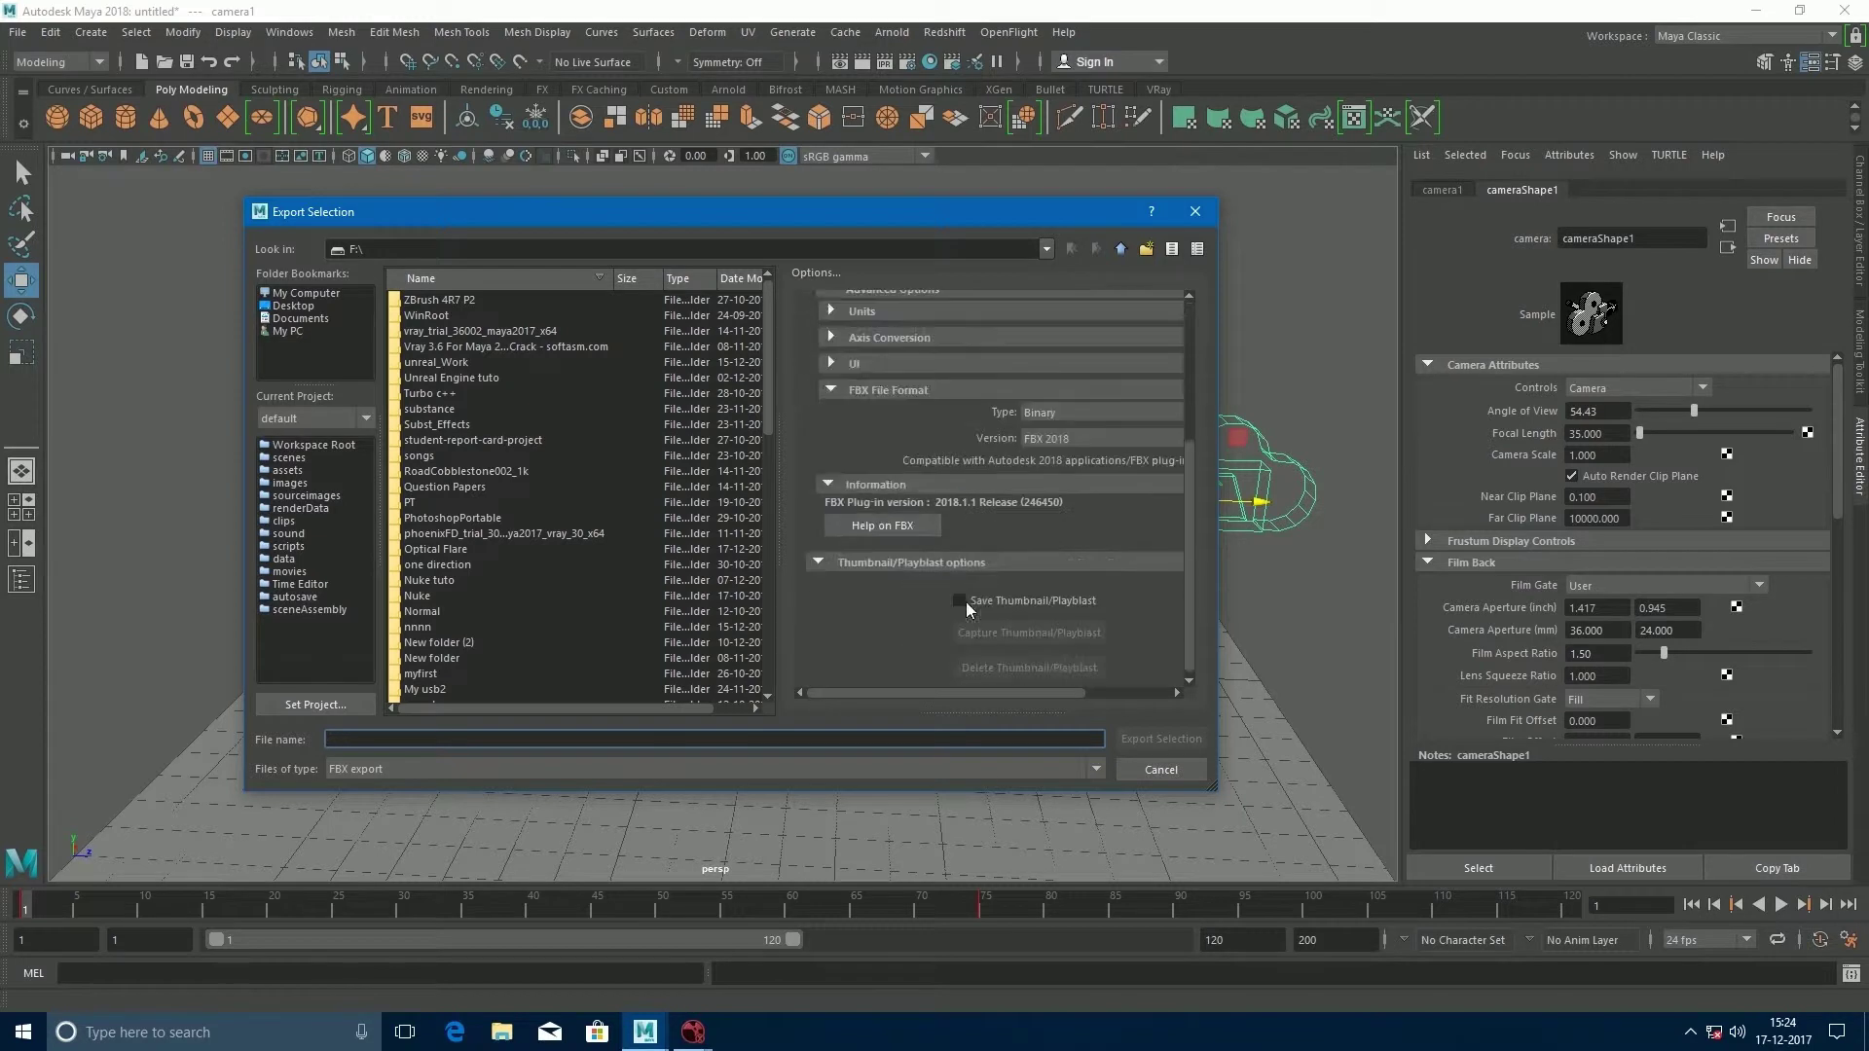
left_click(1067, 438)
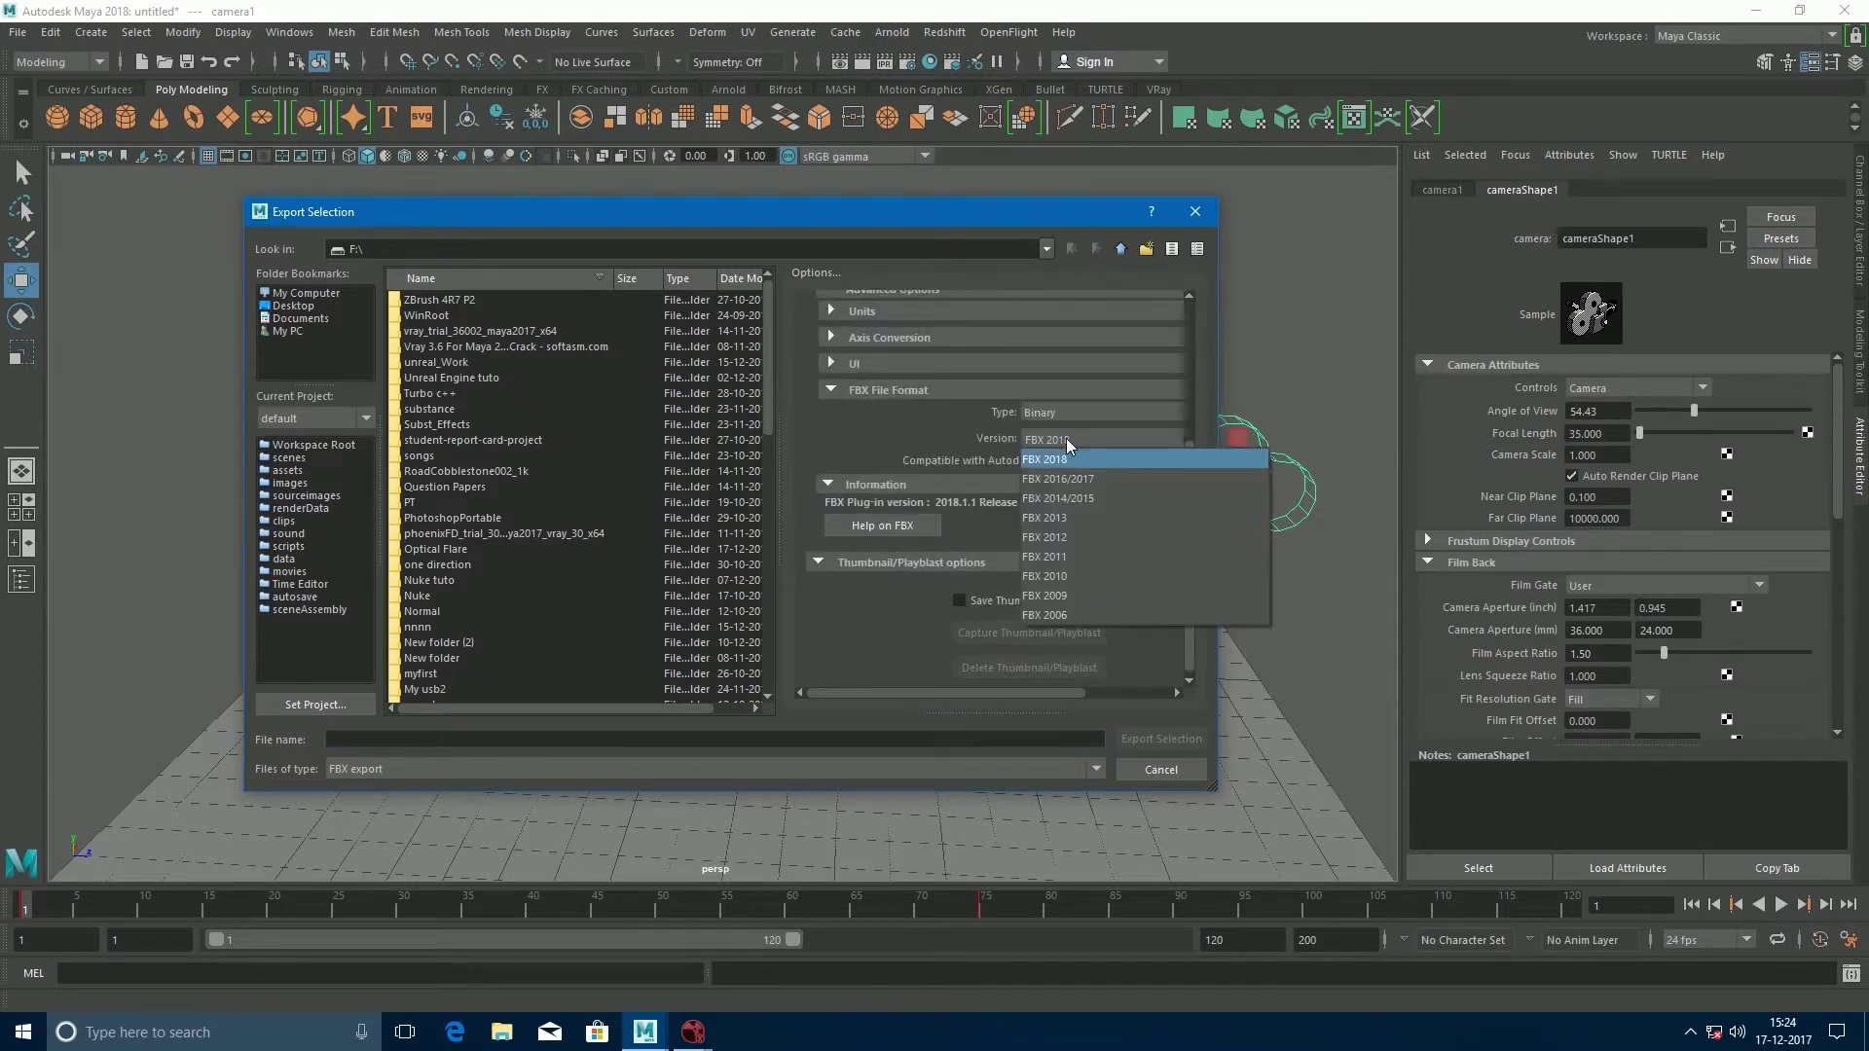
left_click(1066, 500)
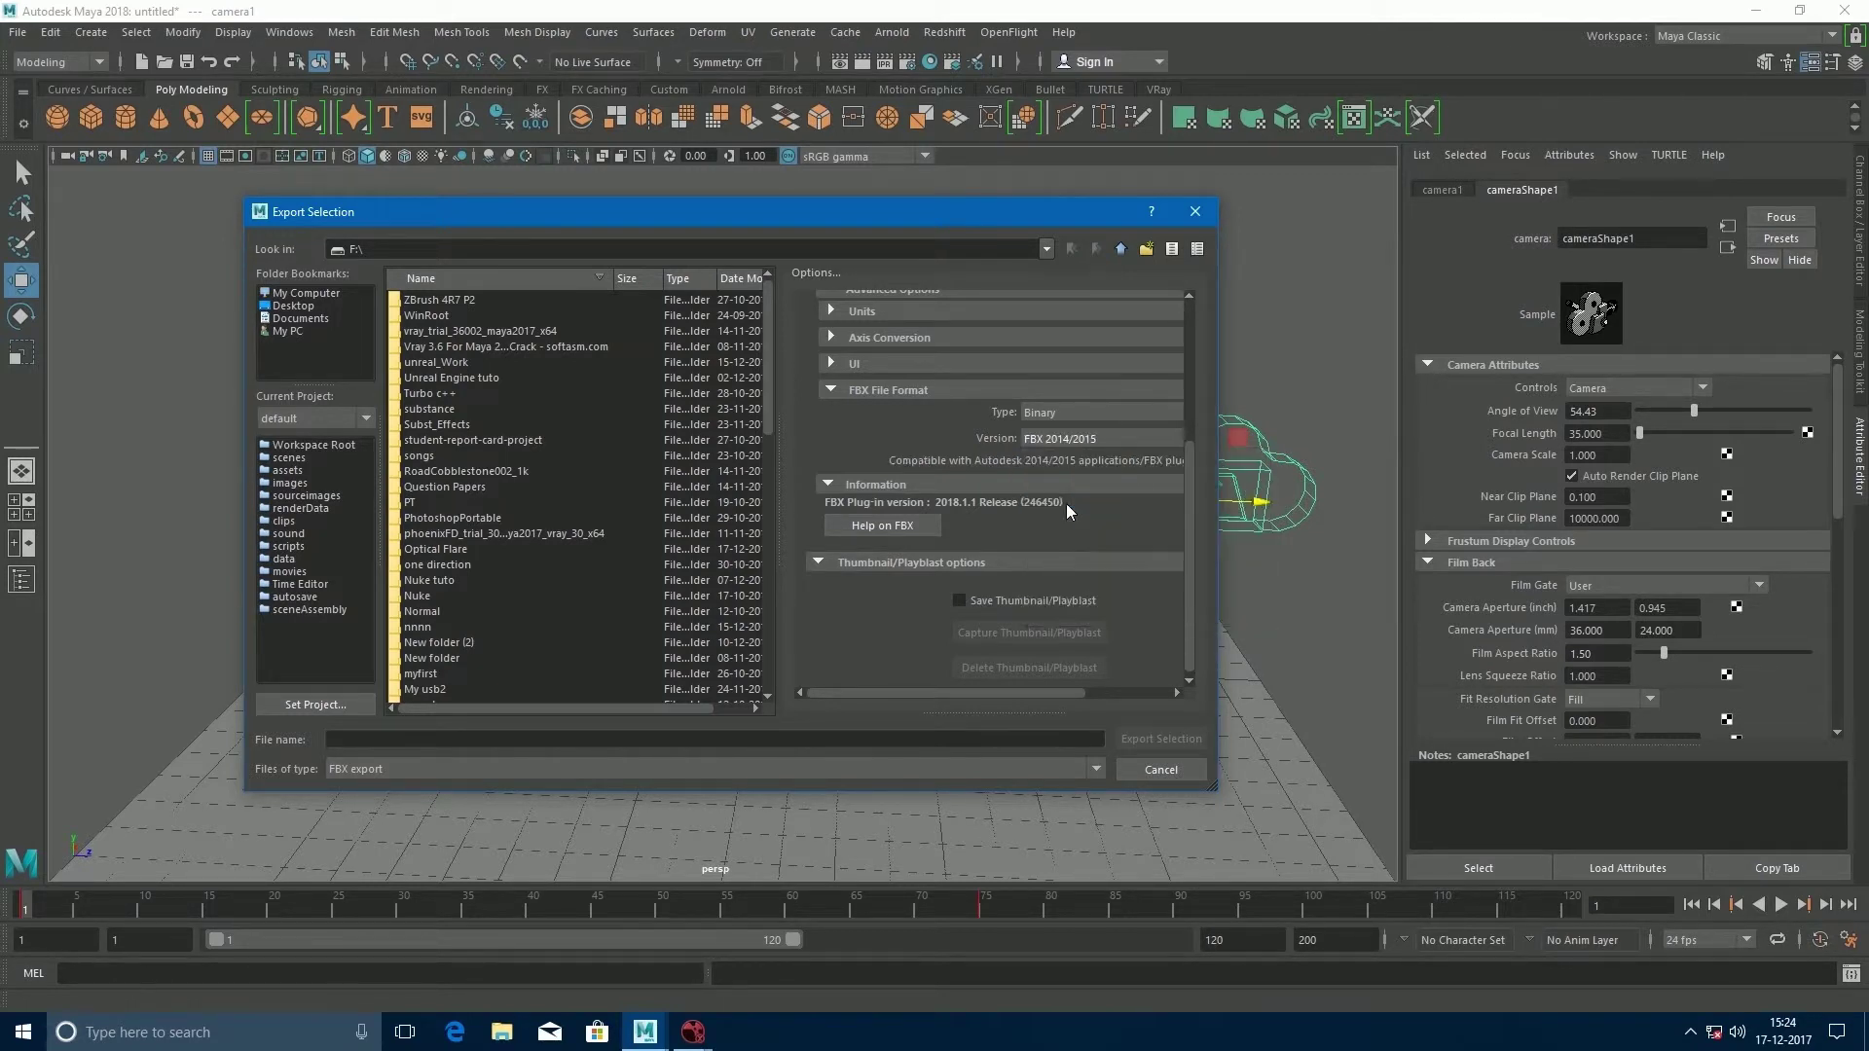
left_click(545, 738)
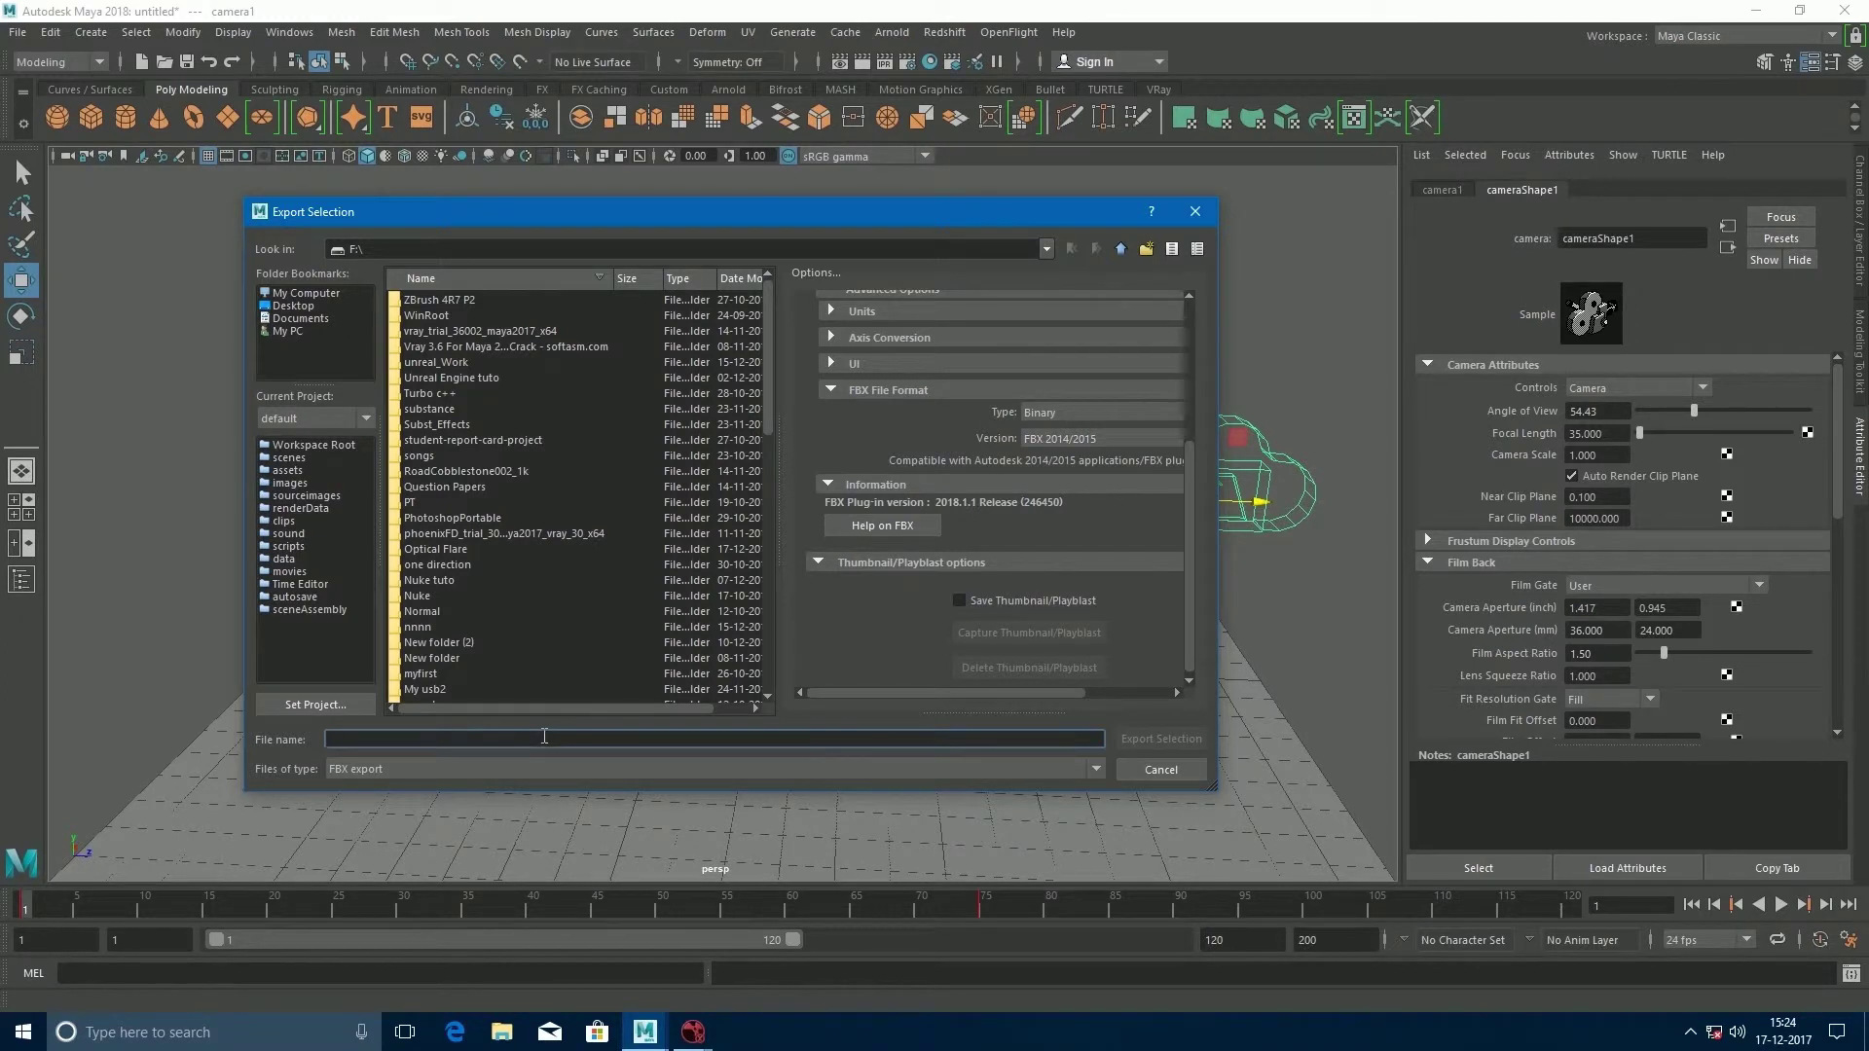
type("camtest2")
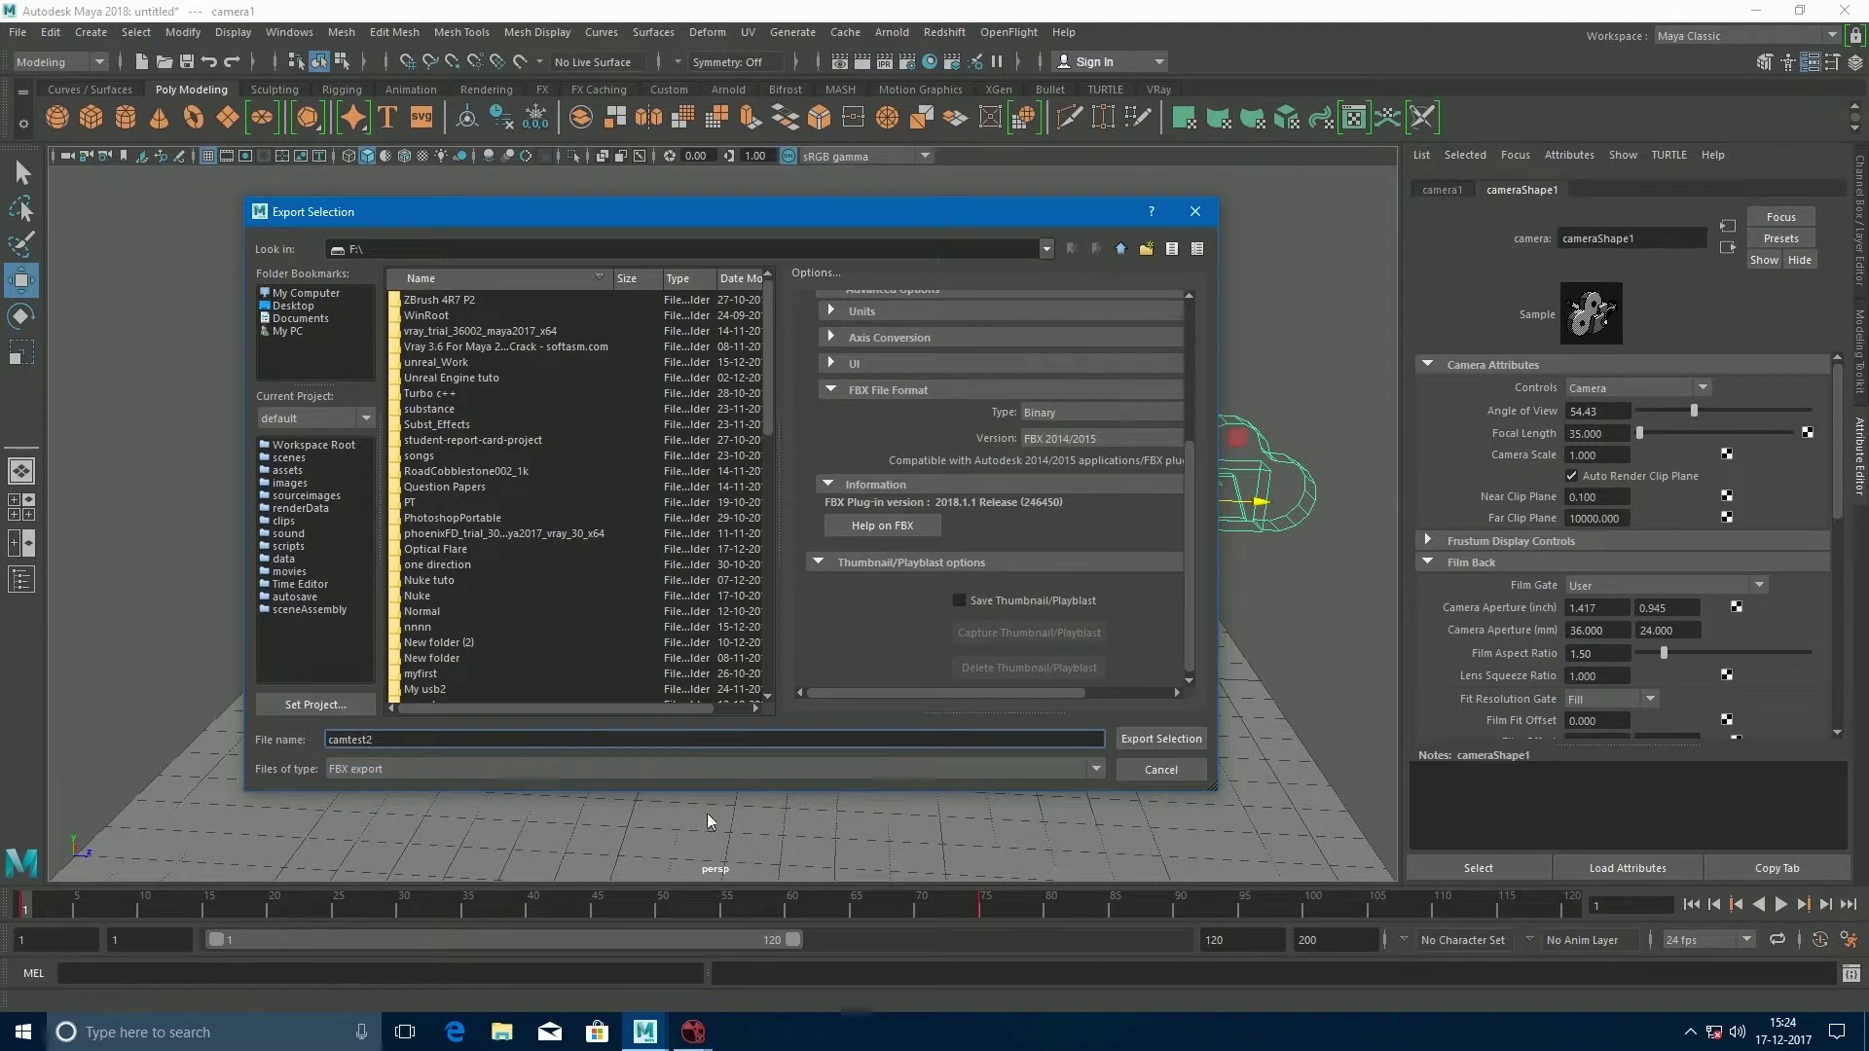
left_click(1142, 739)
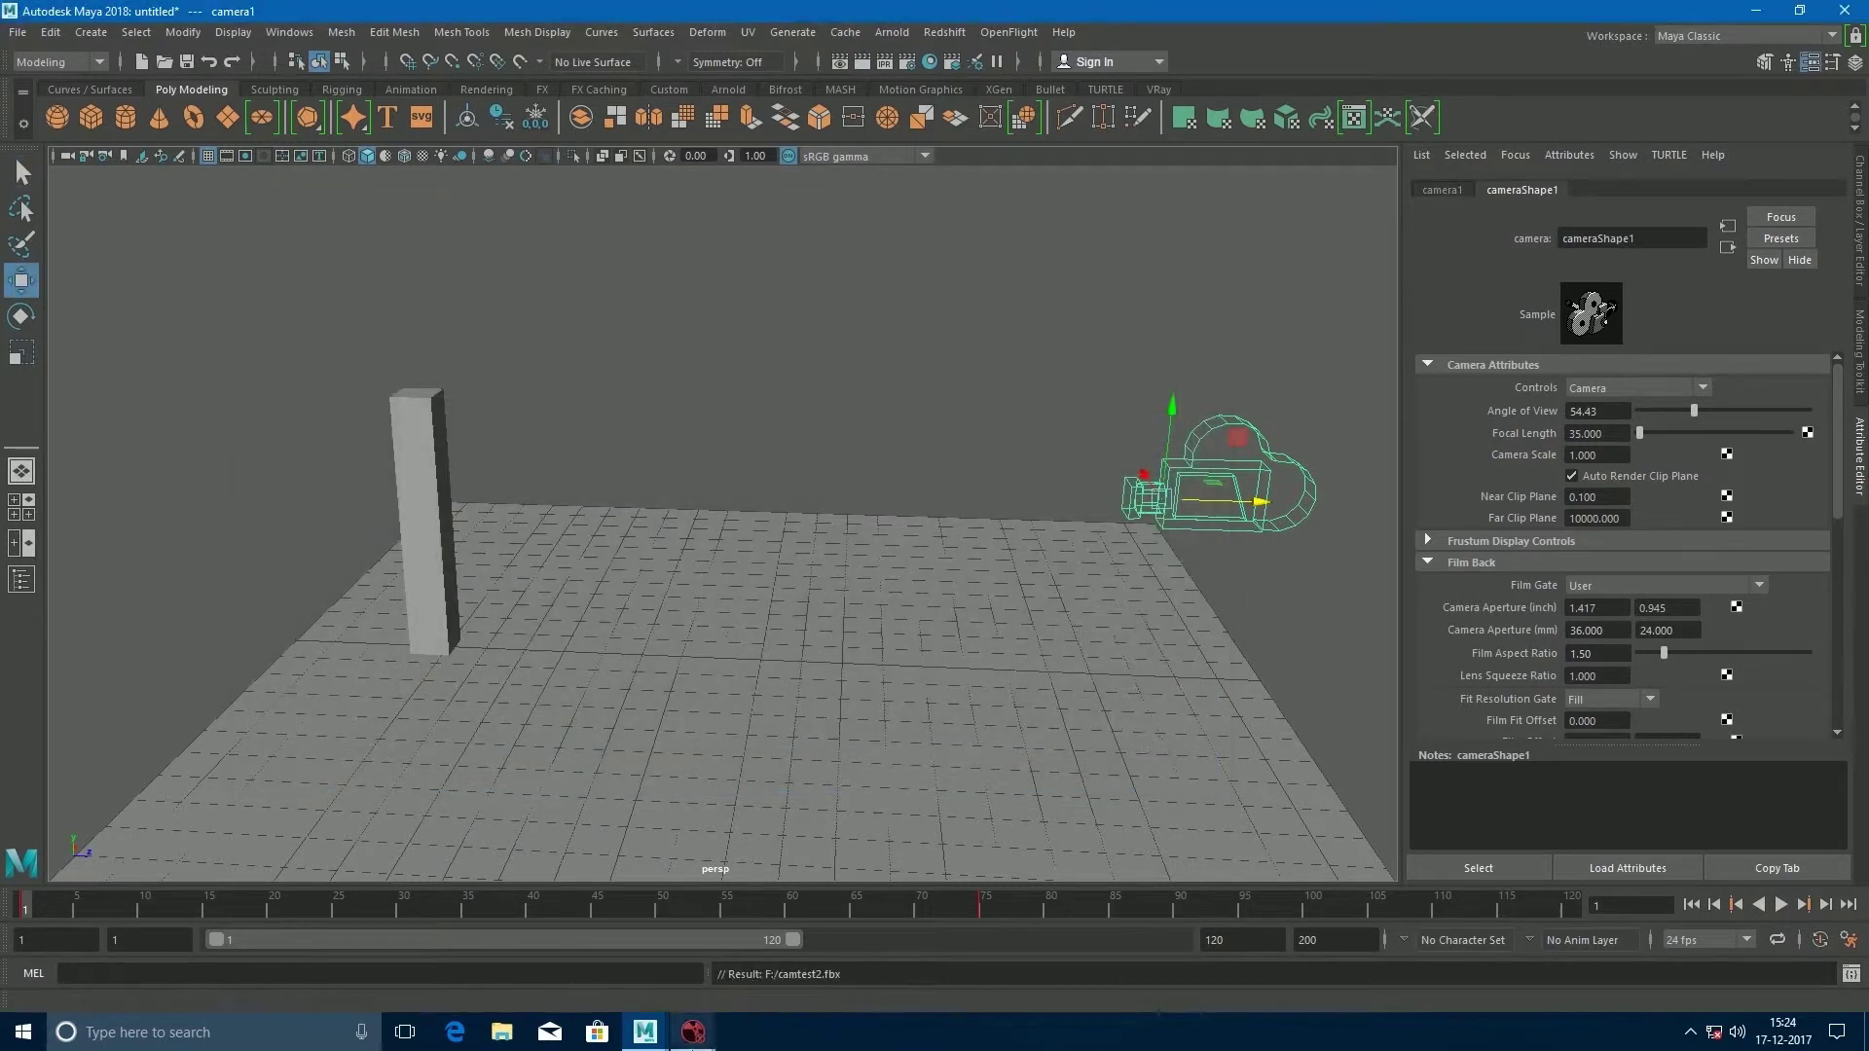
Return to NukeX and nudge the Camera1 node slightly left.
mouse_move(681, 1040)
left_click(798, 950)
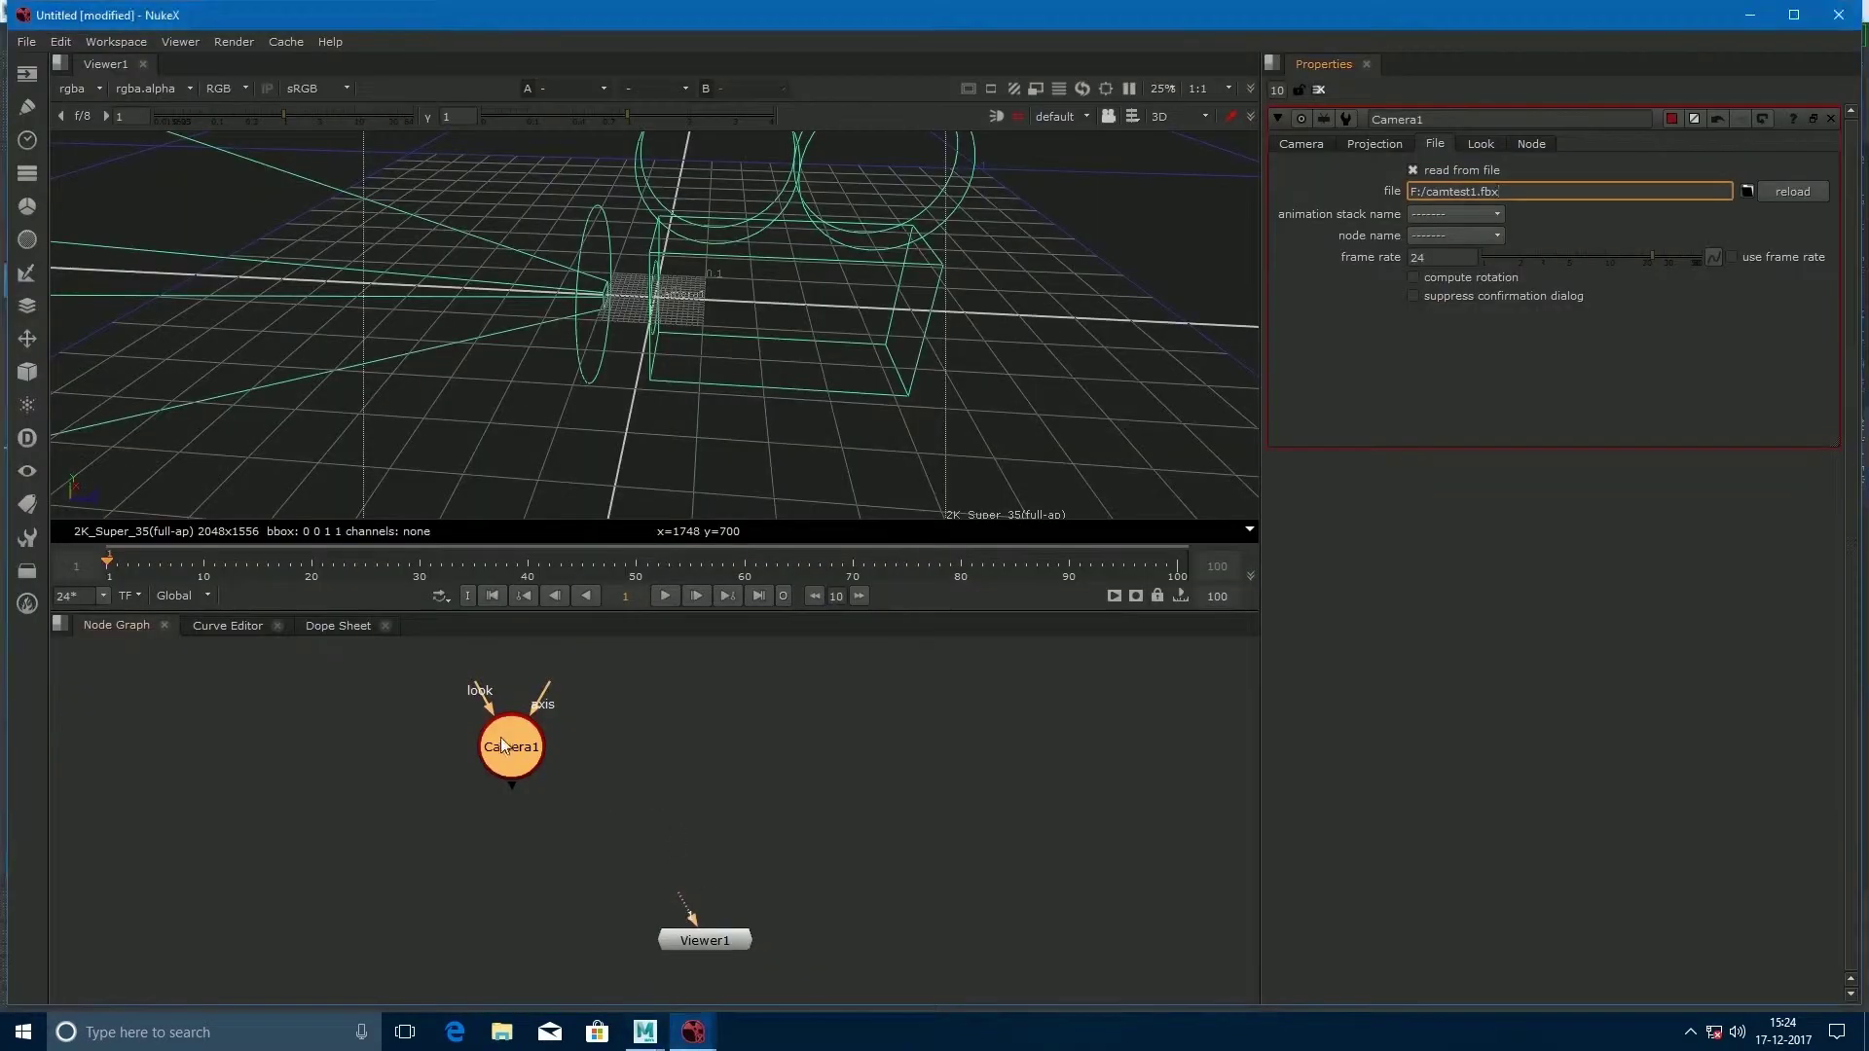
left_click_drag(583, 762, 578, 762)
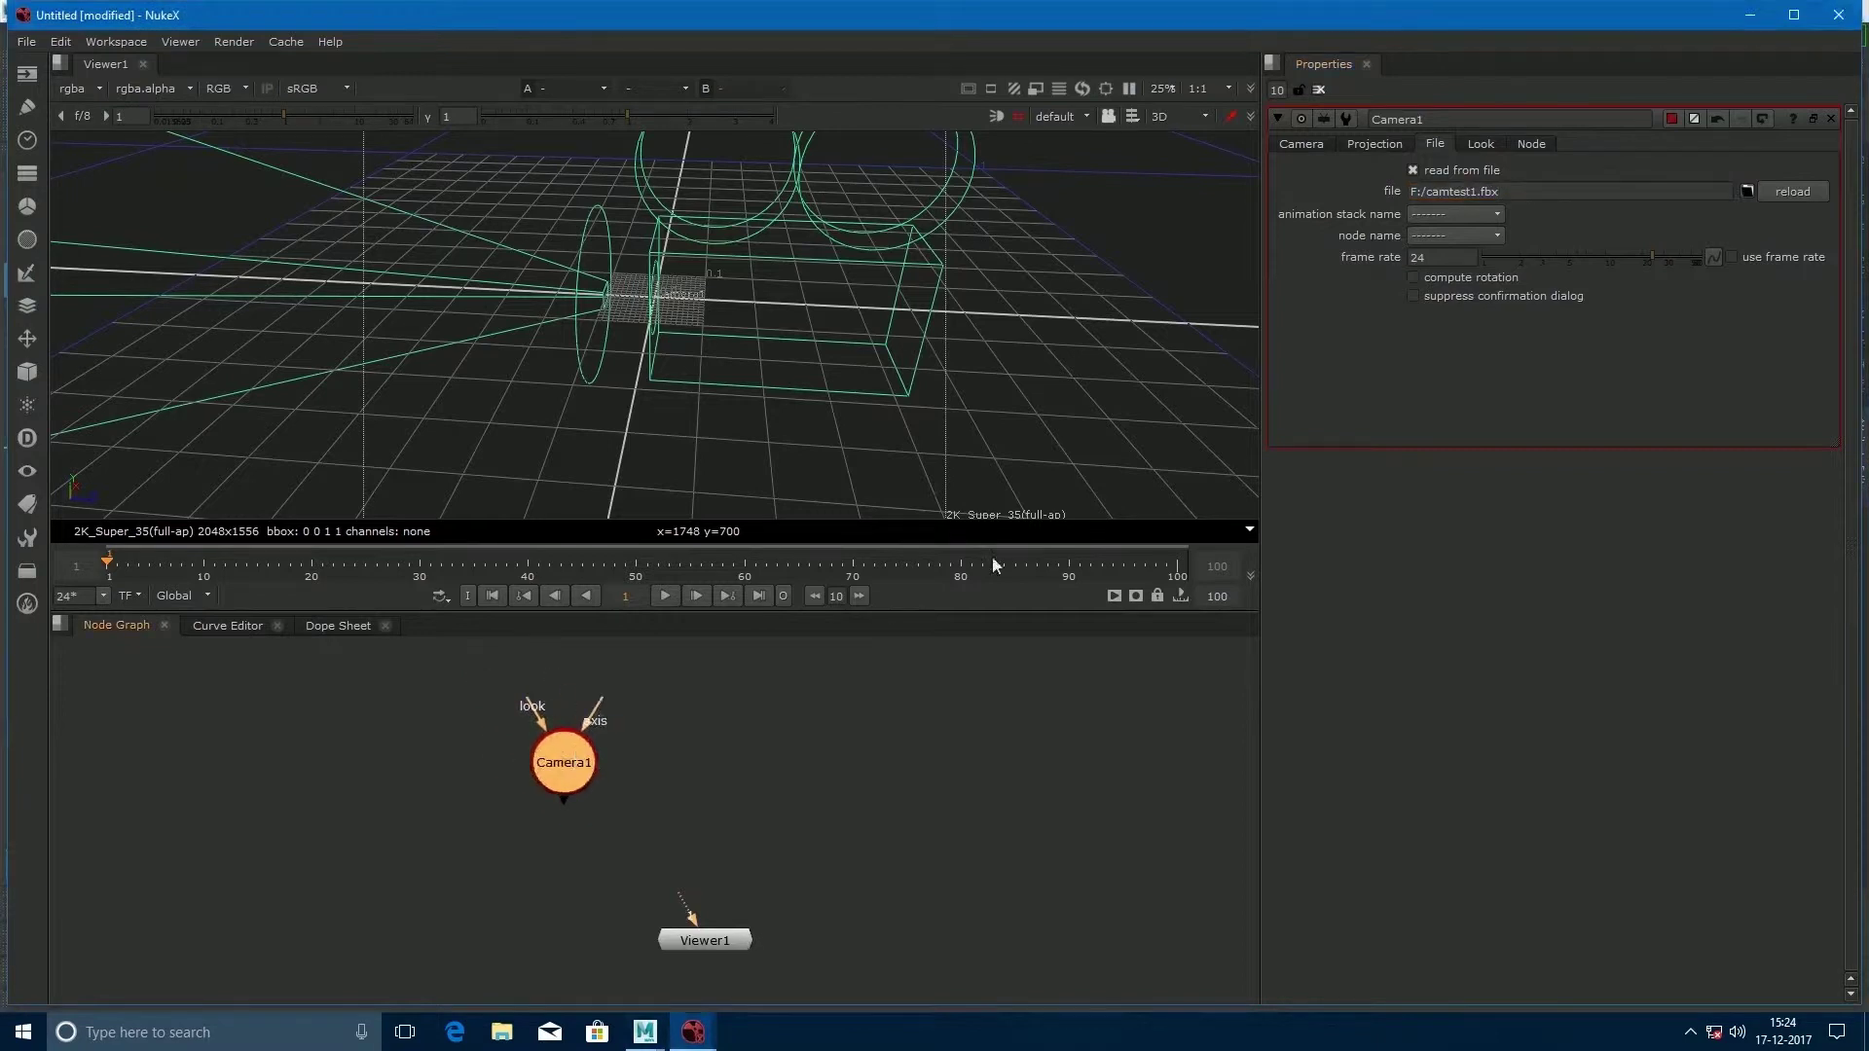
Load camtest2.fbx into Camera1, confirm the replacement, and frame the 3D scene.
left_click(1749, 191)
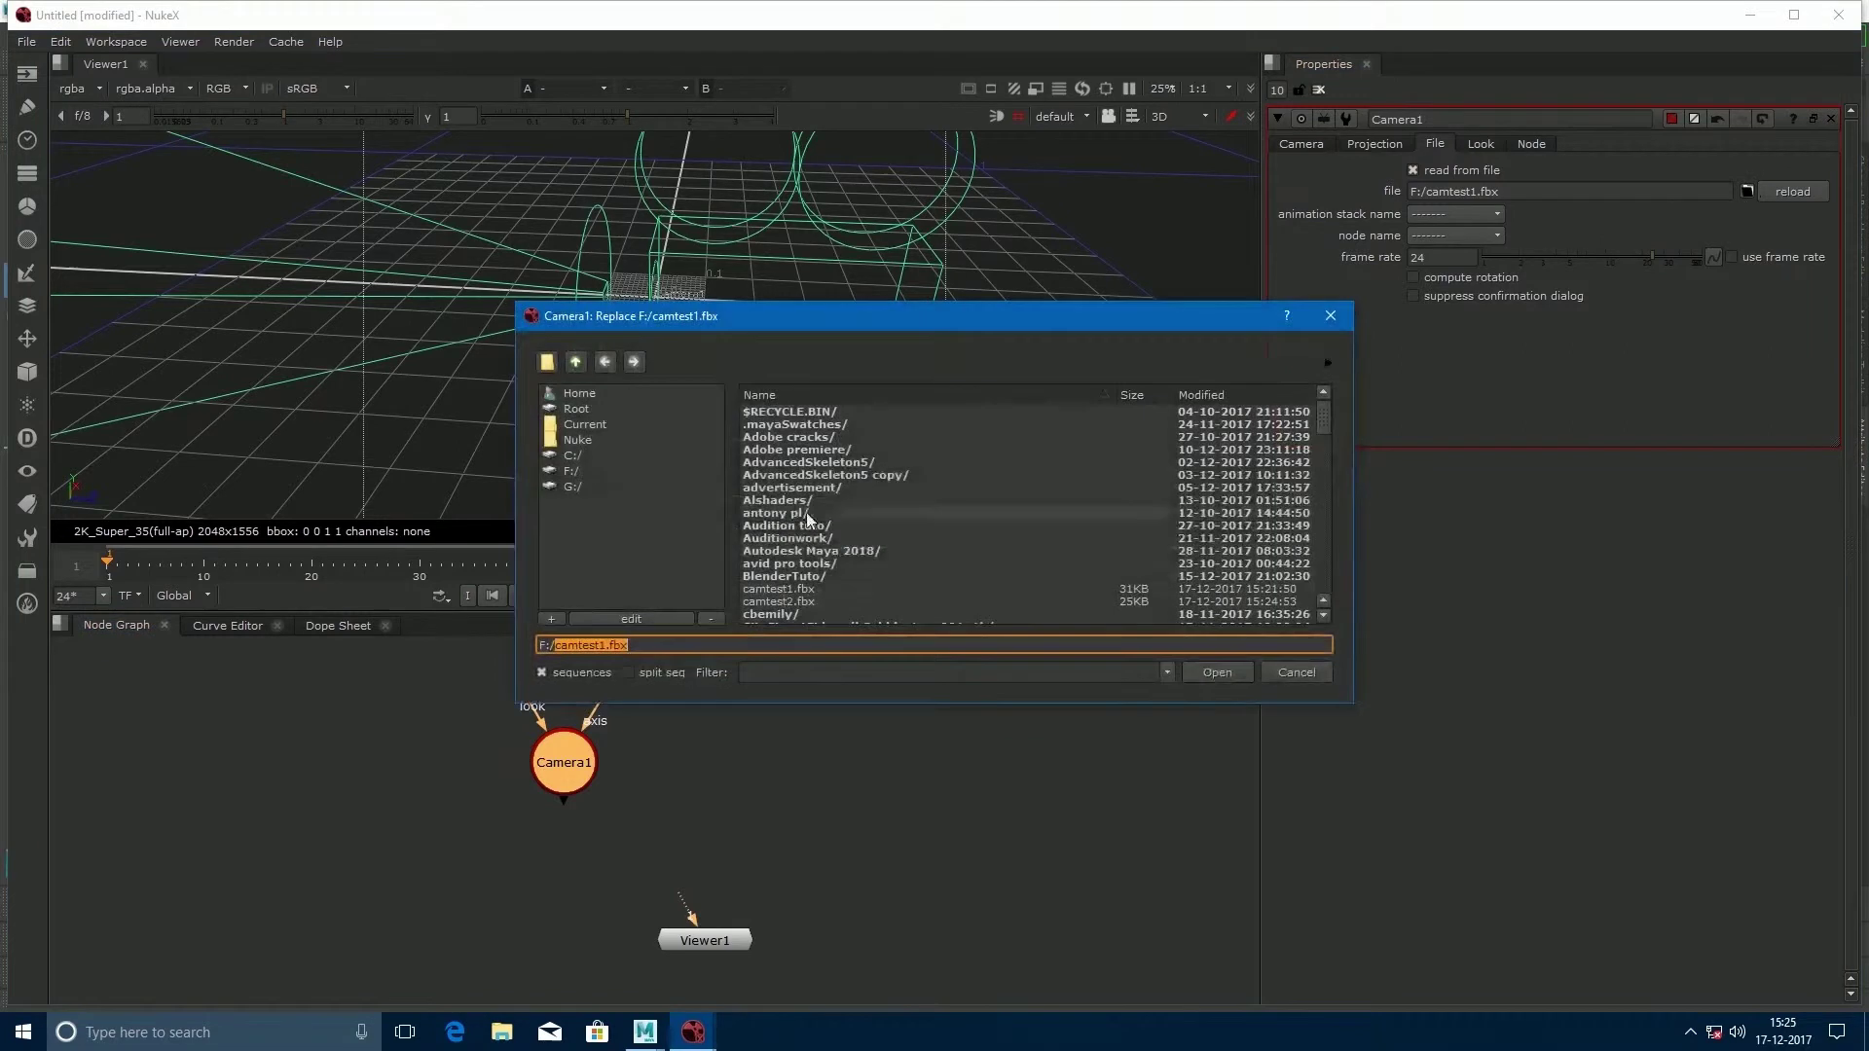
left_click(787, 604)
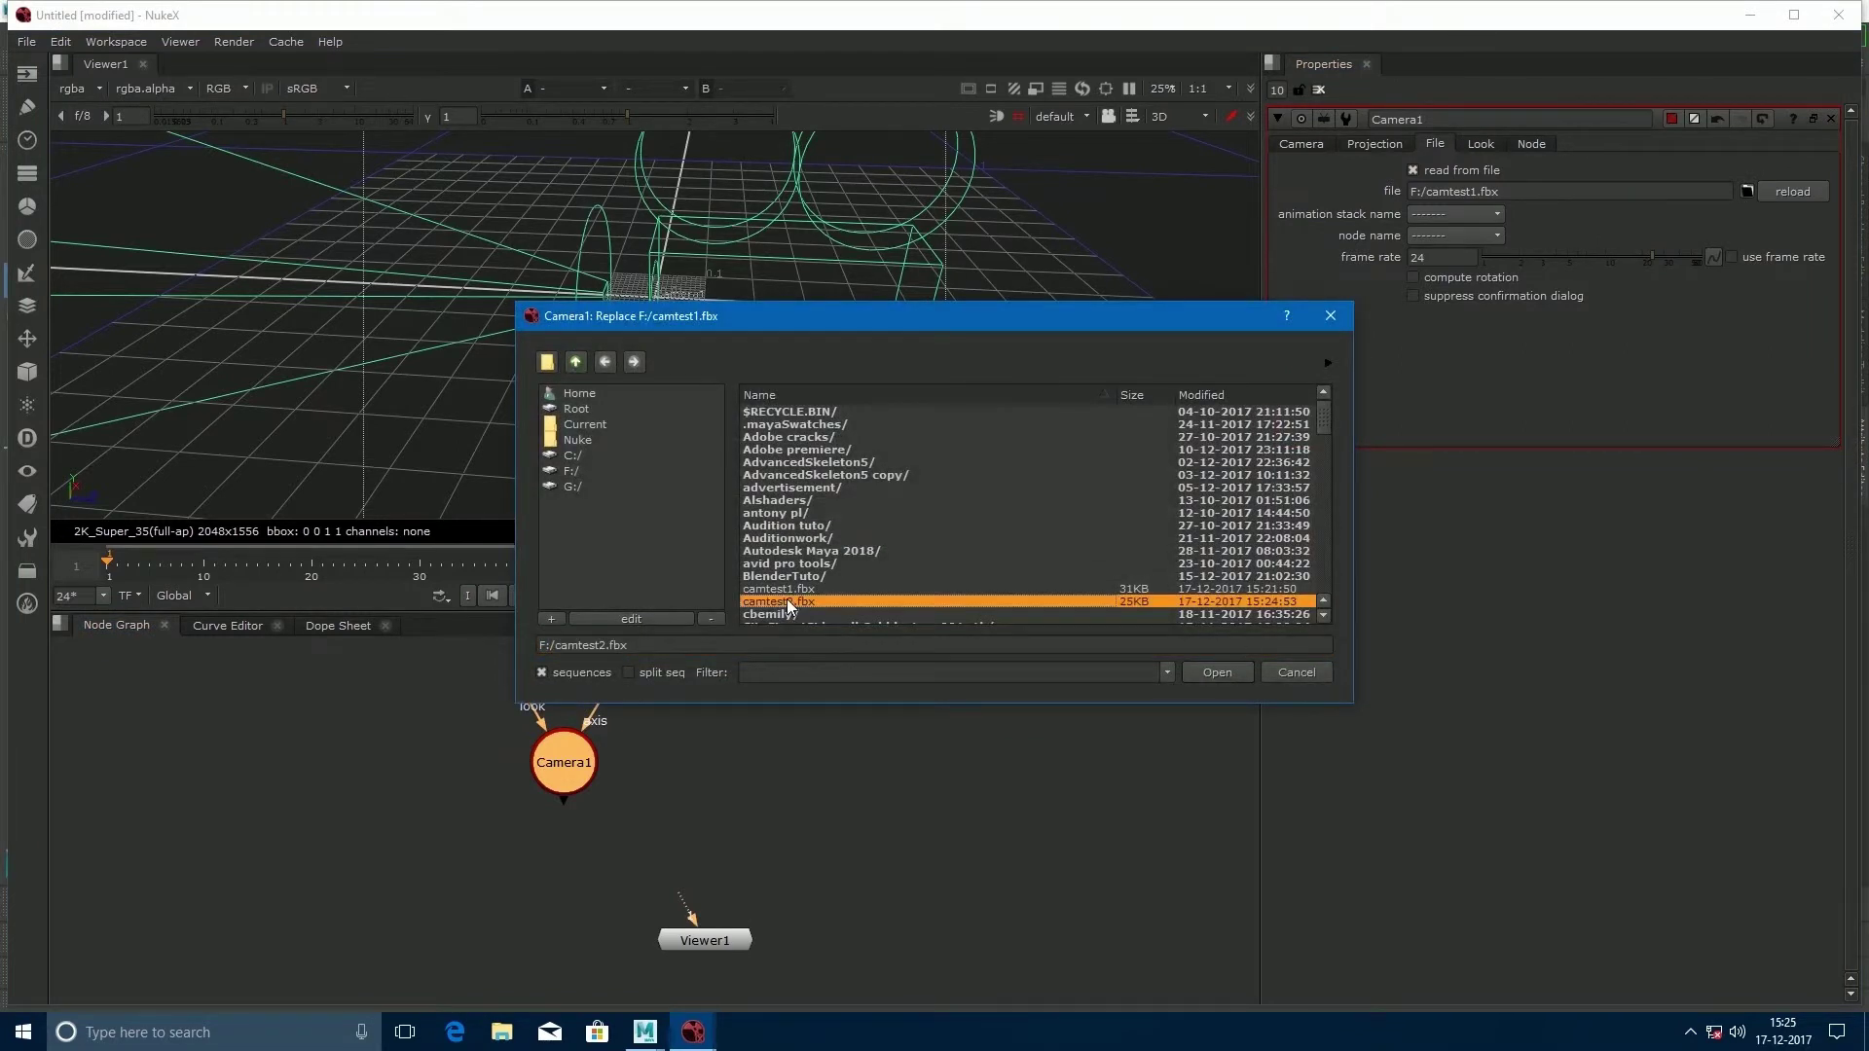
left_click(1227, 674)
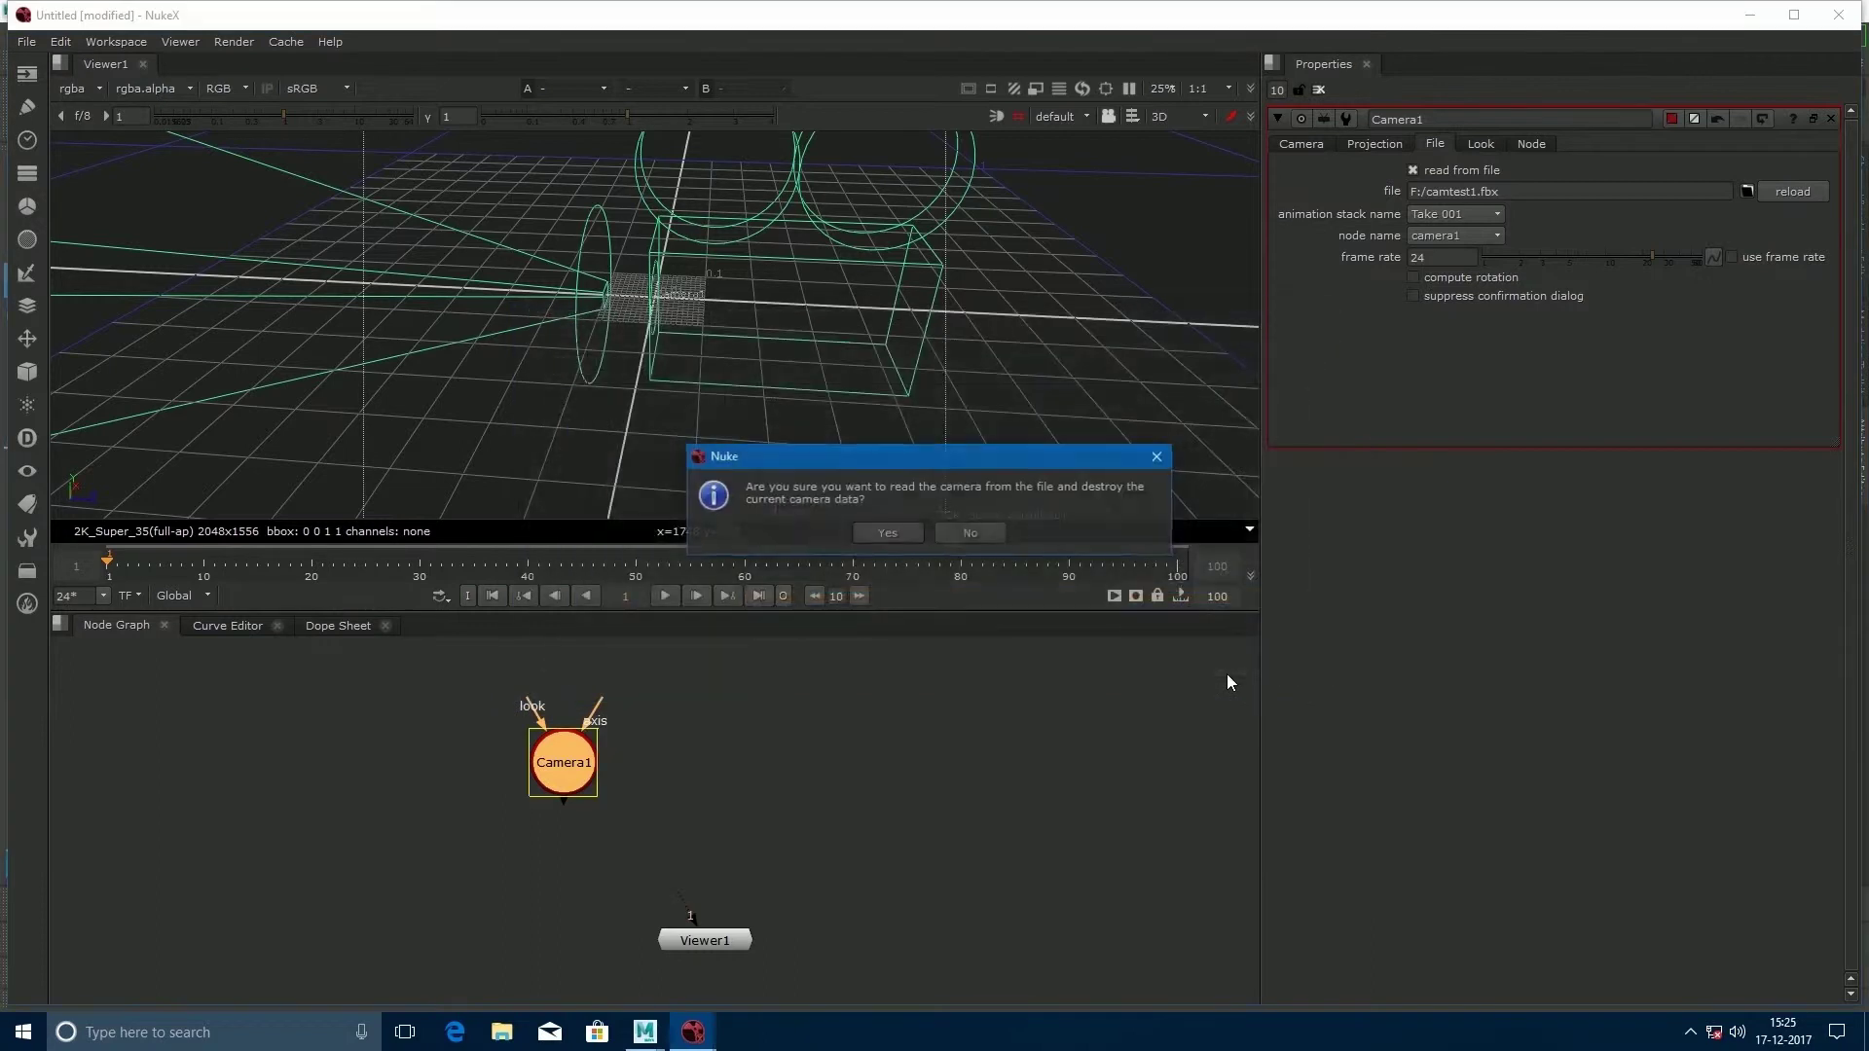
left_click(889, 533)
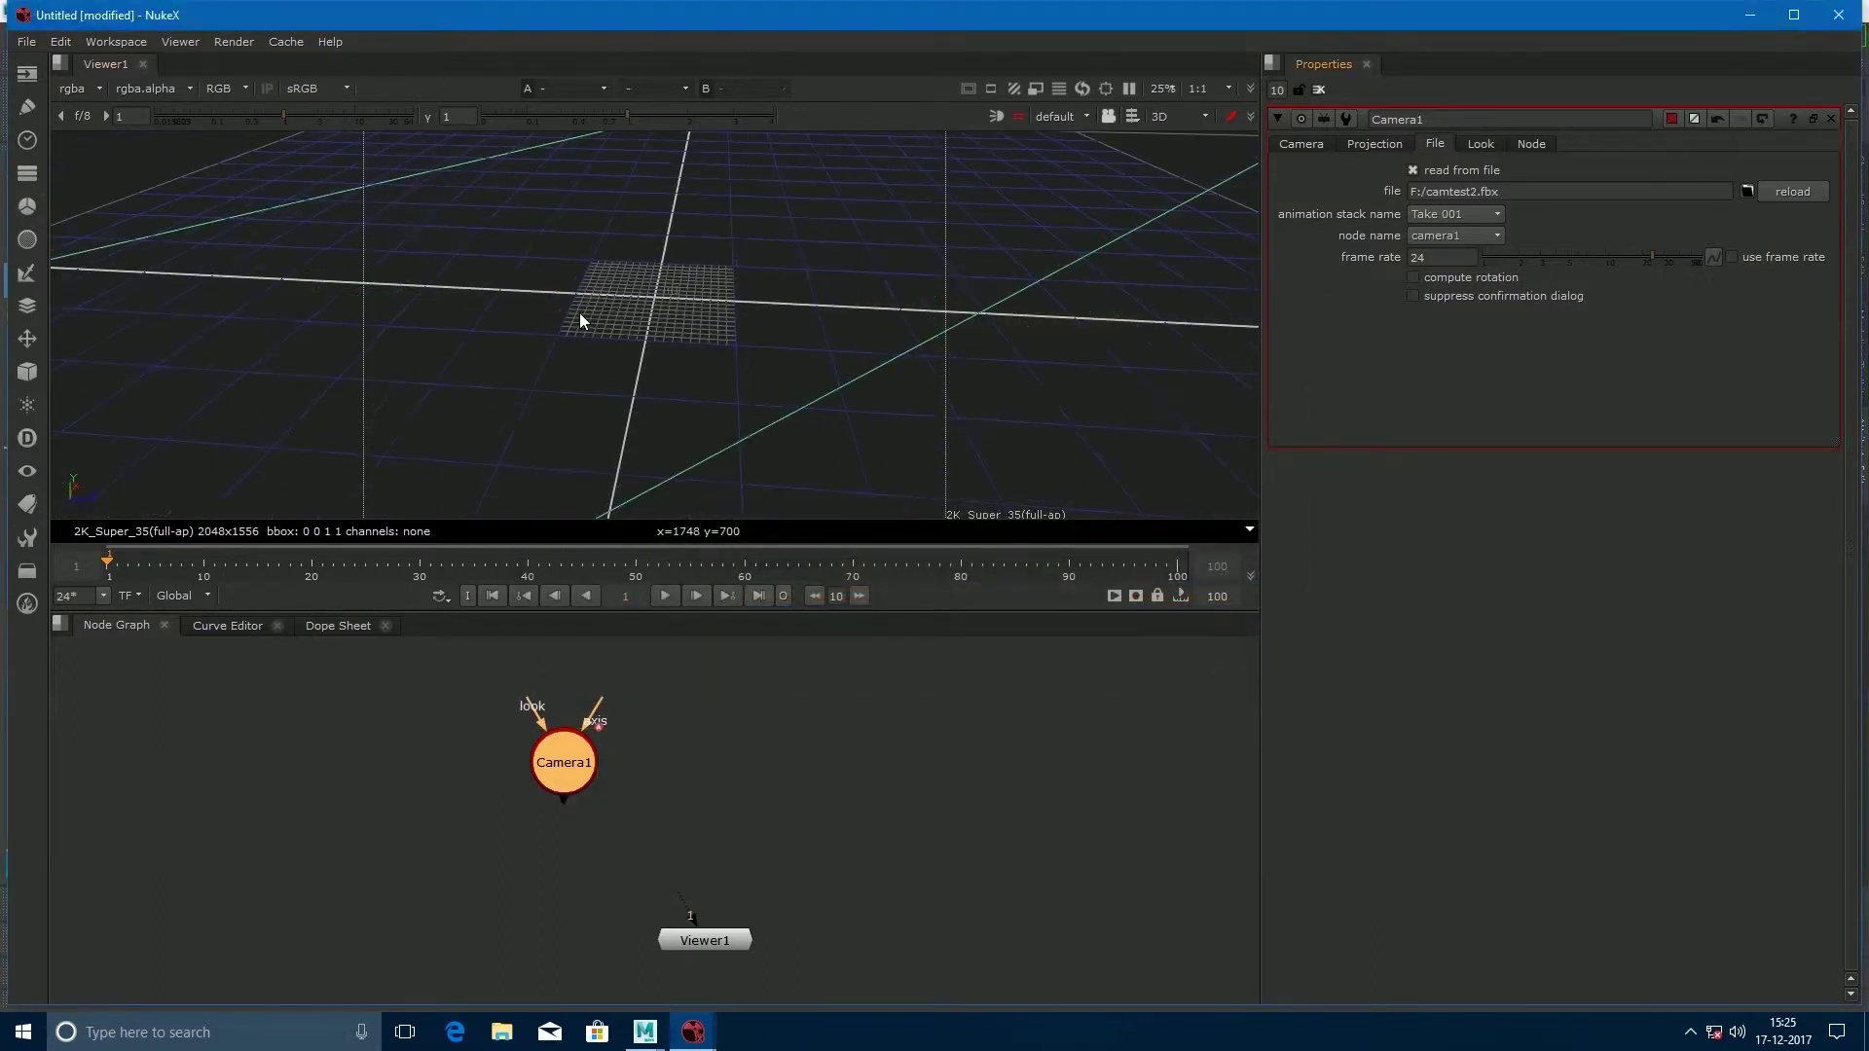
key("f")
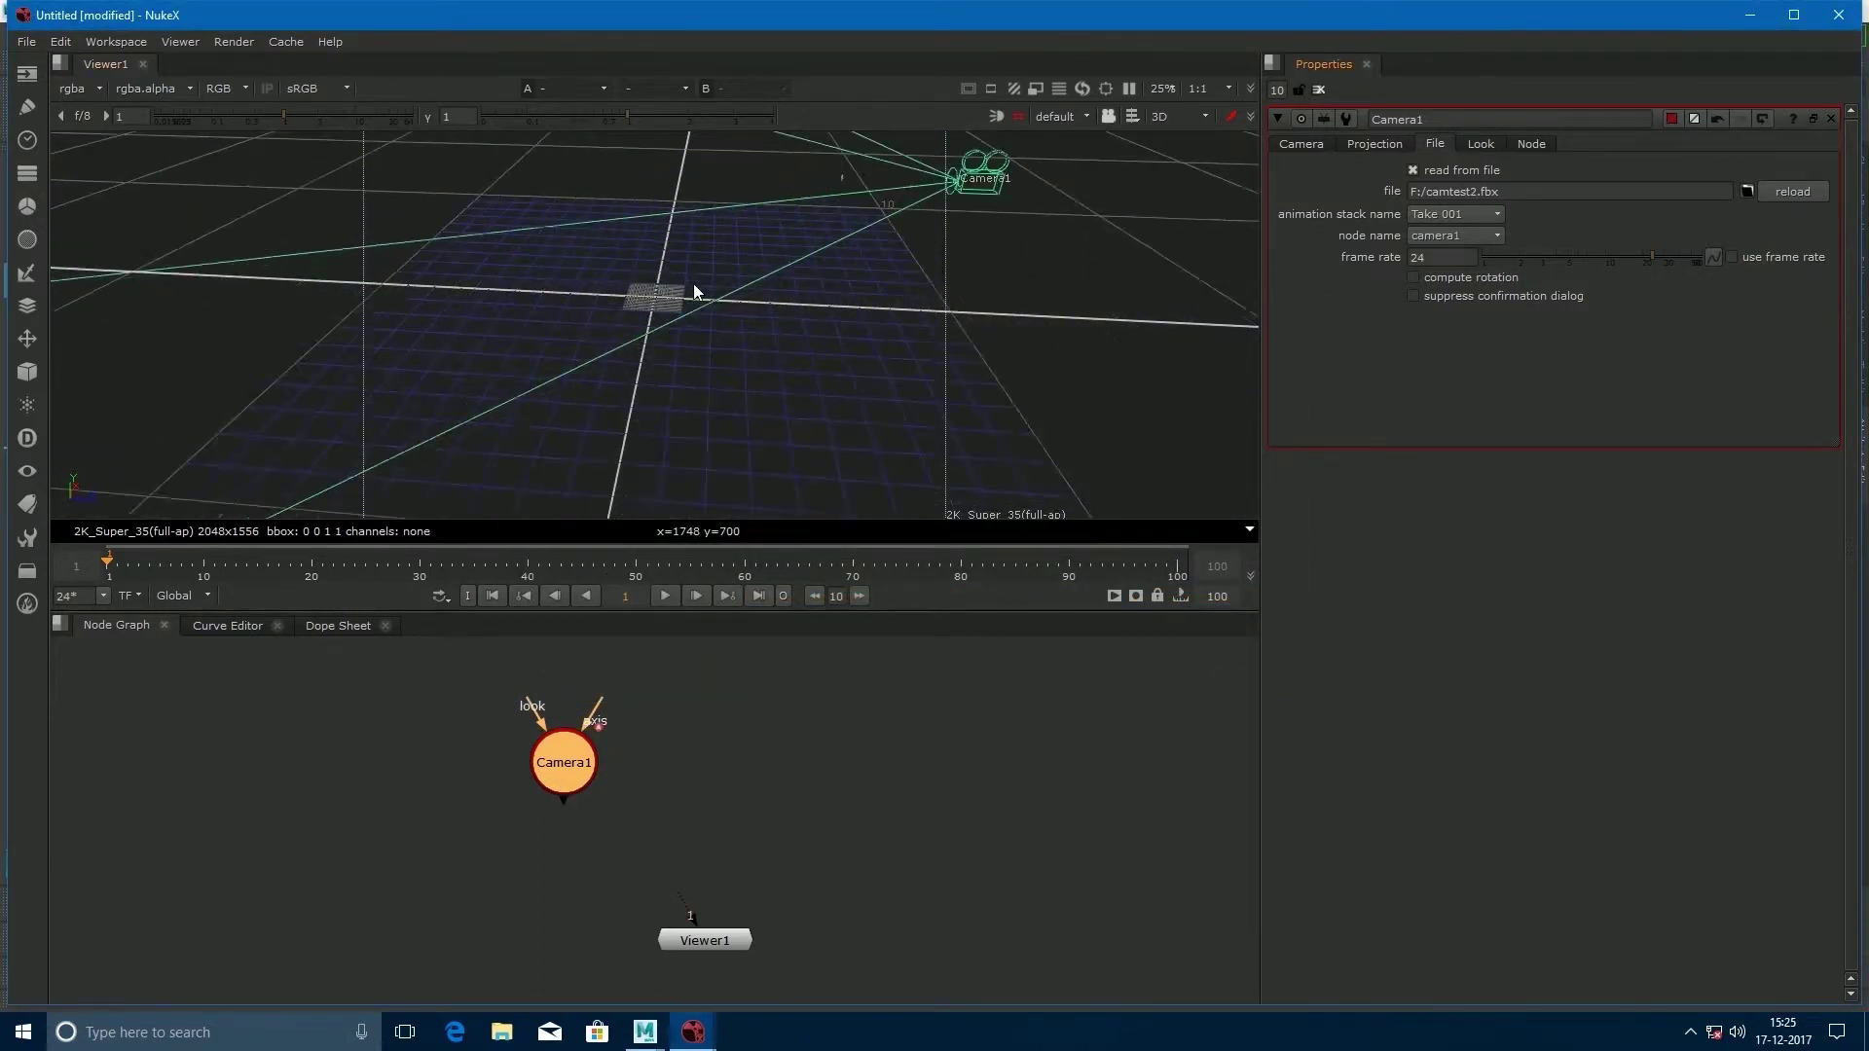
left_click_drag(682, 317, 628, 279, "ctrl")
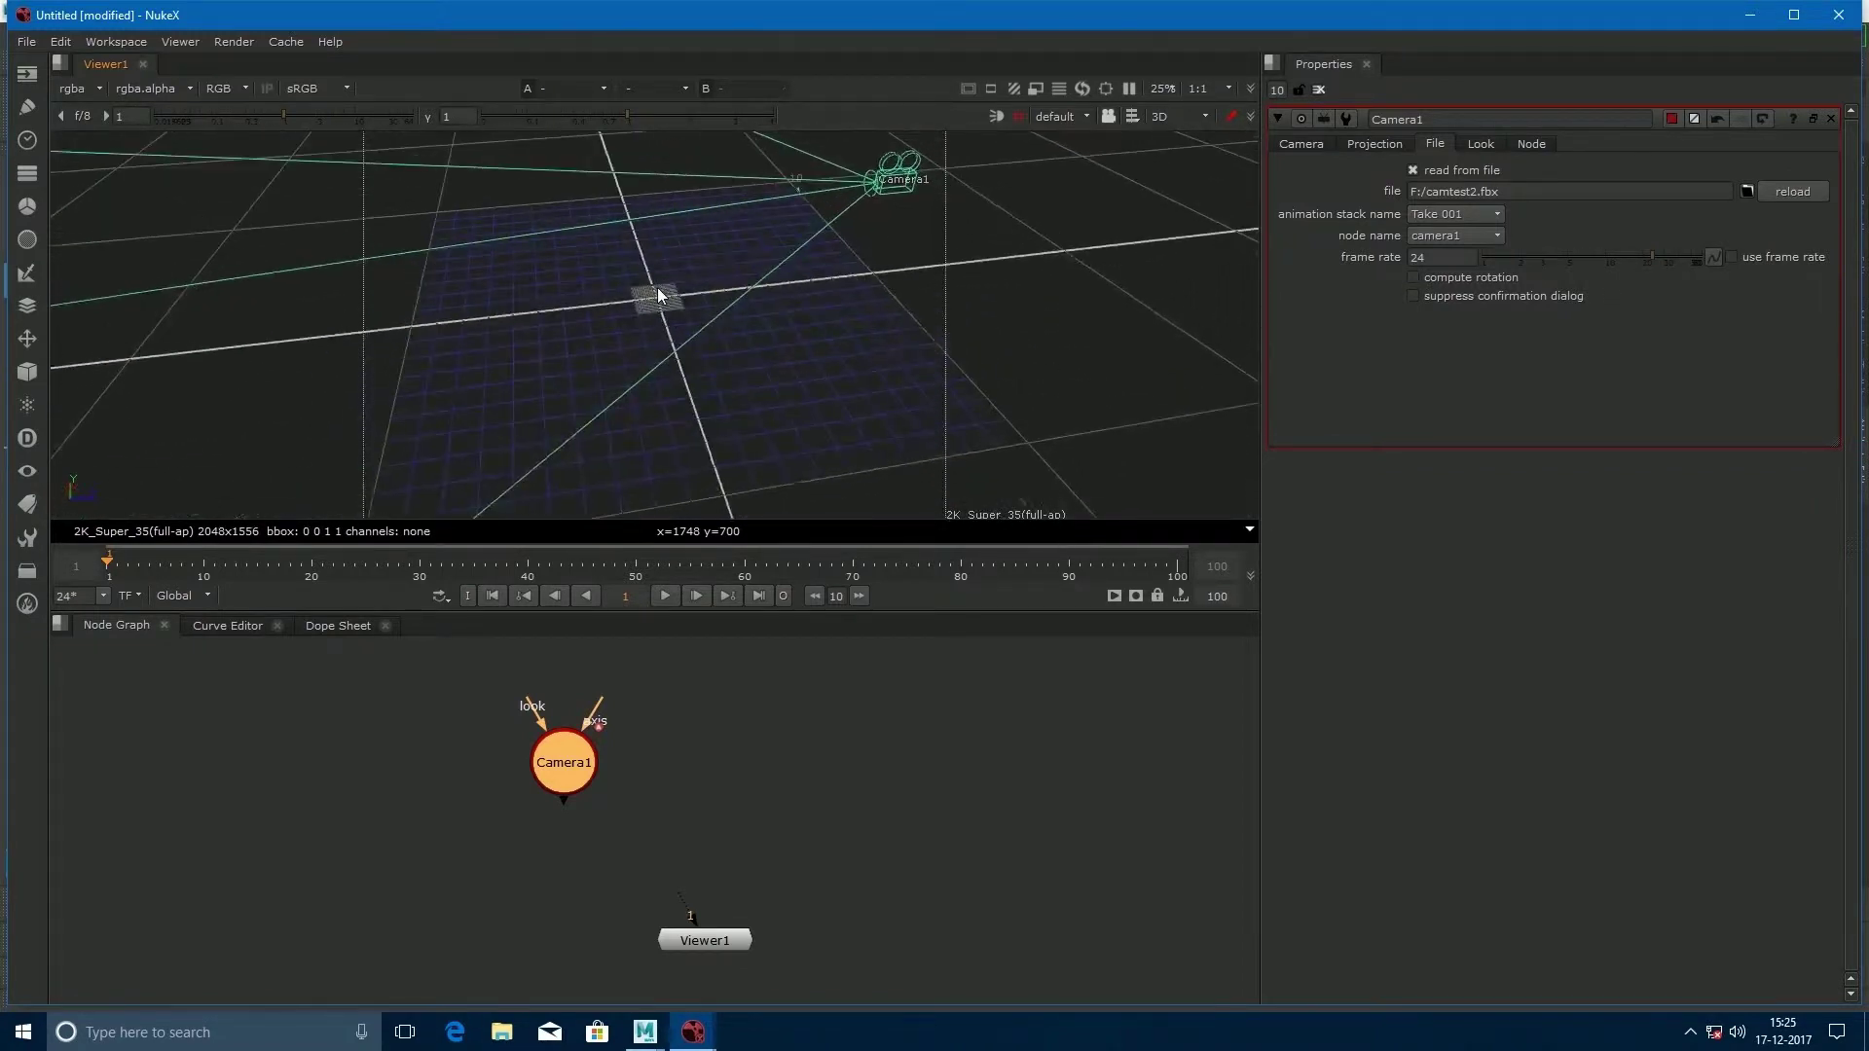
mouse_move(644, 1032)
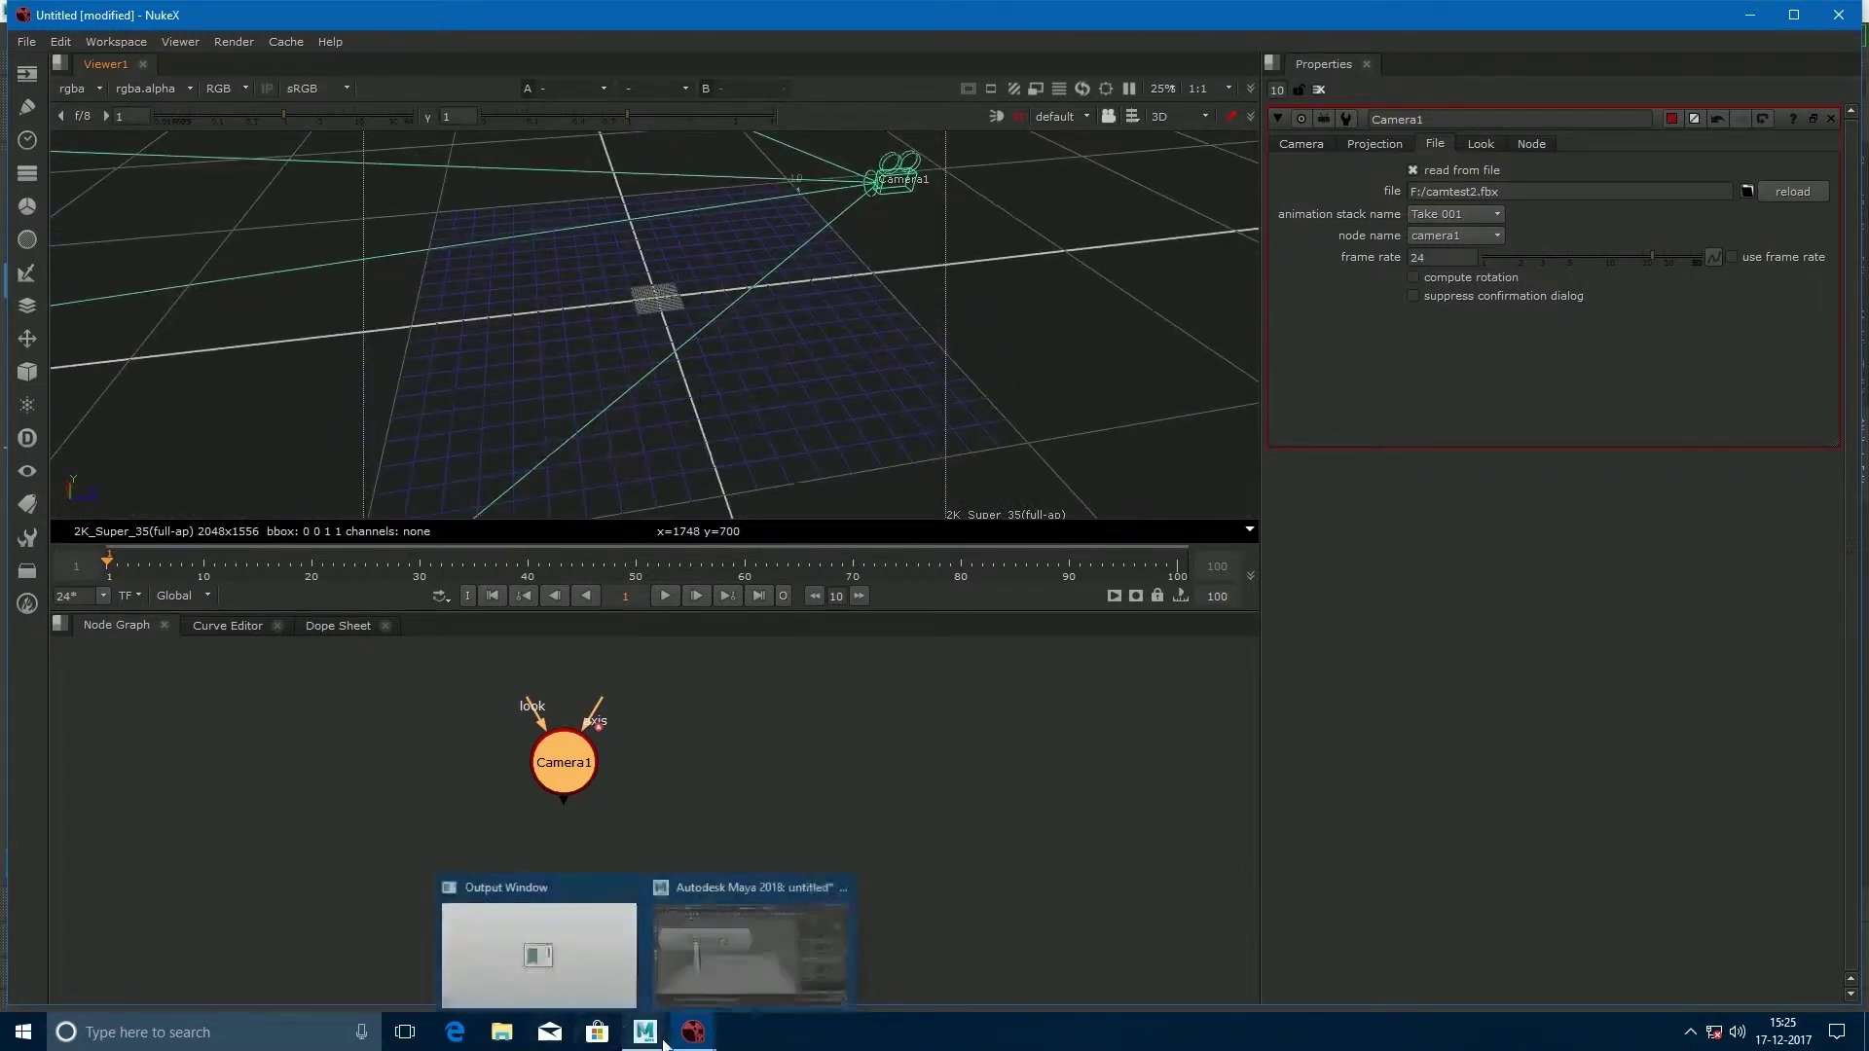
left_click(739, 977)
left_click(1781, 905)
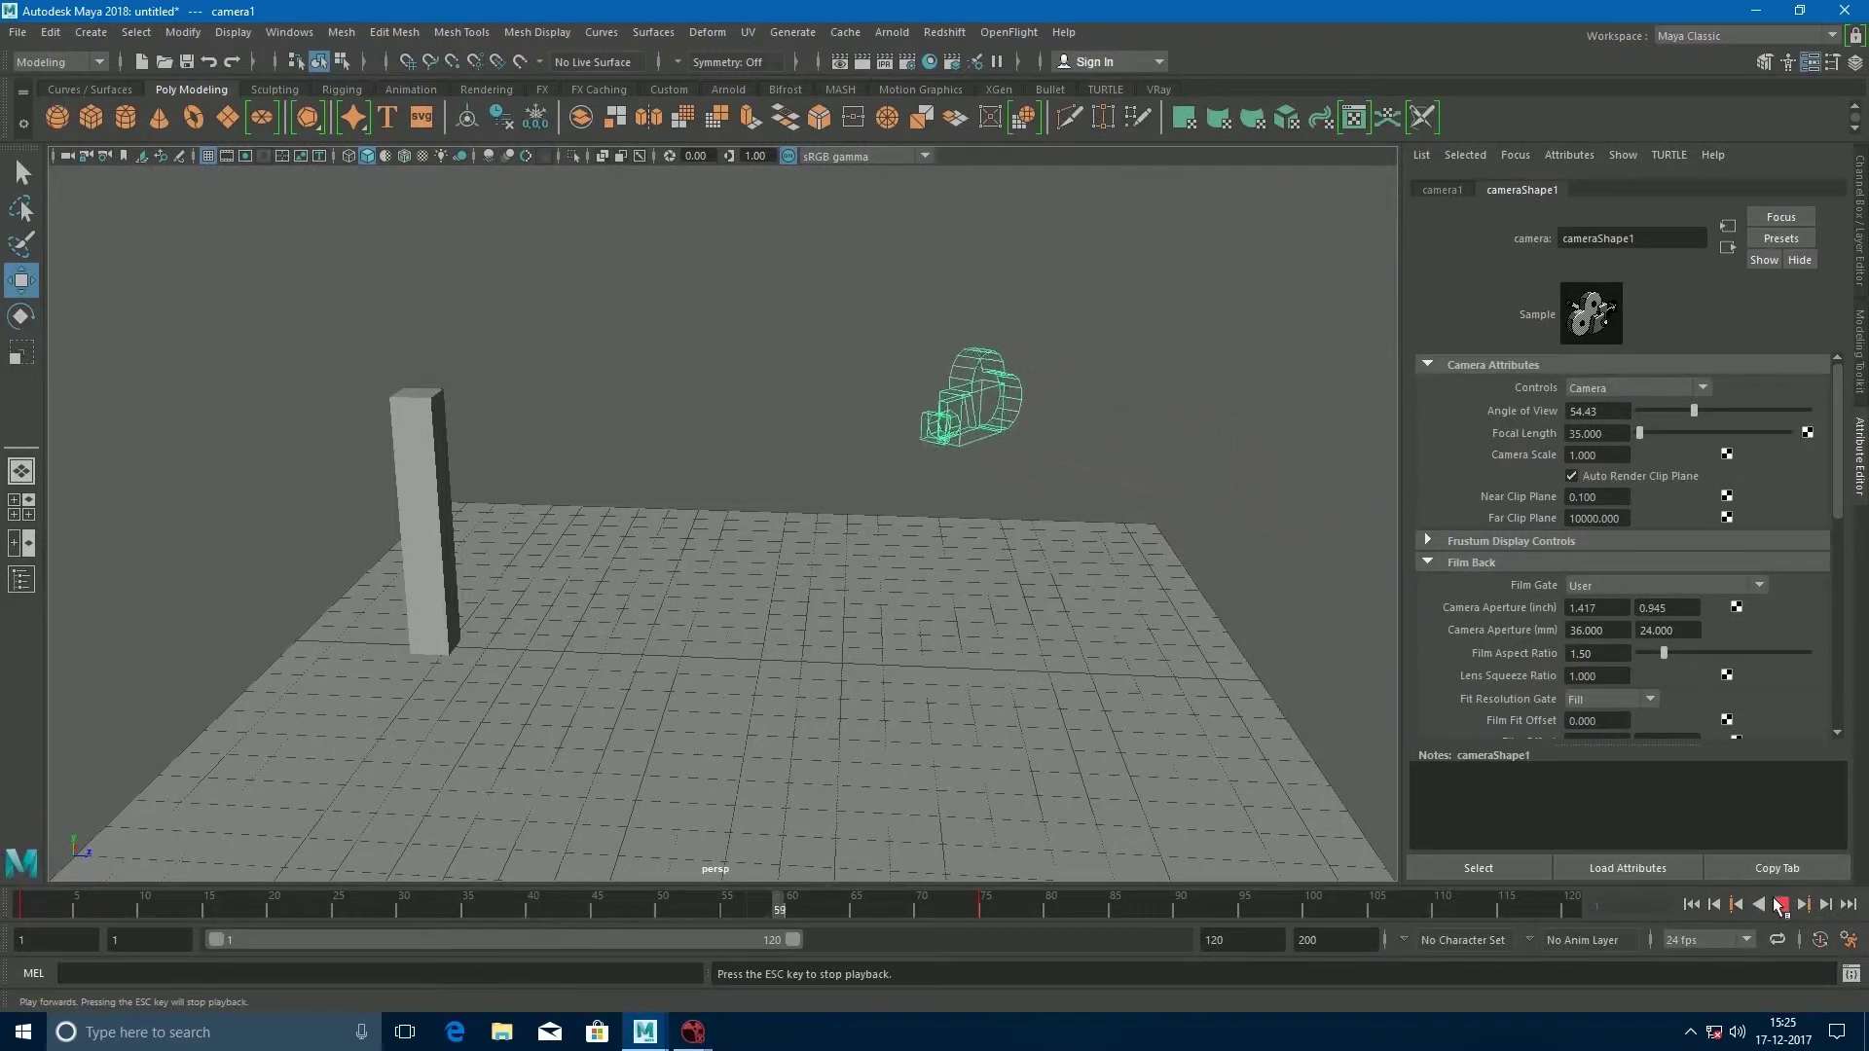
left_click(1781, 905)
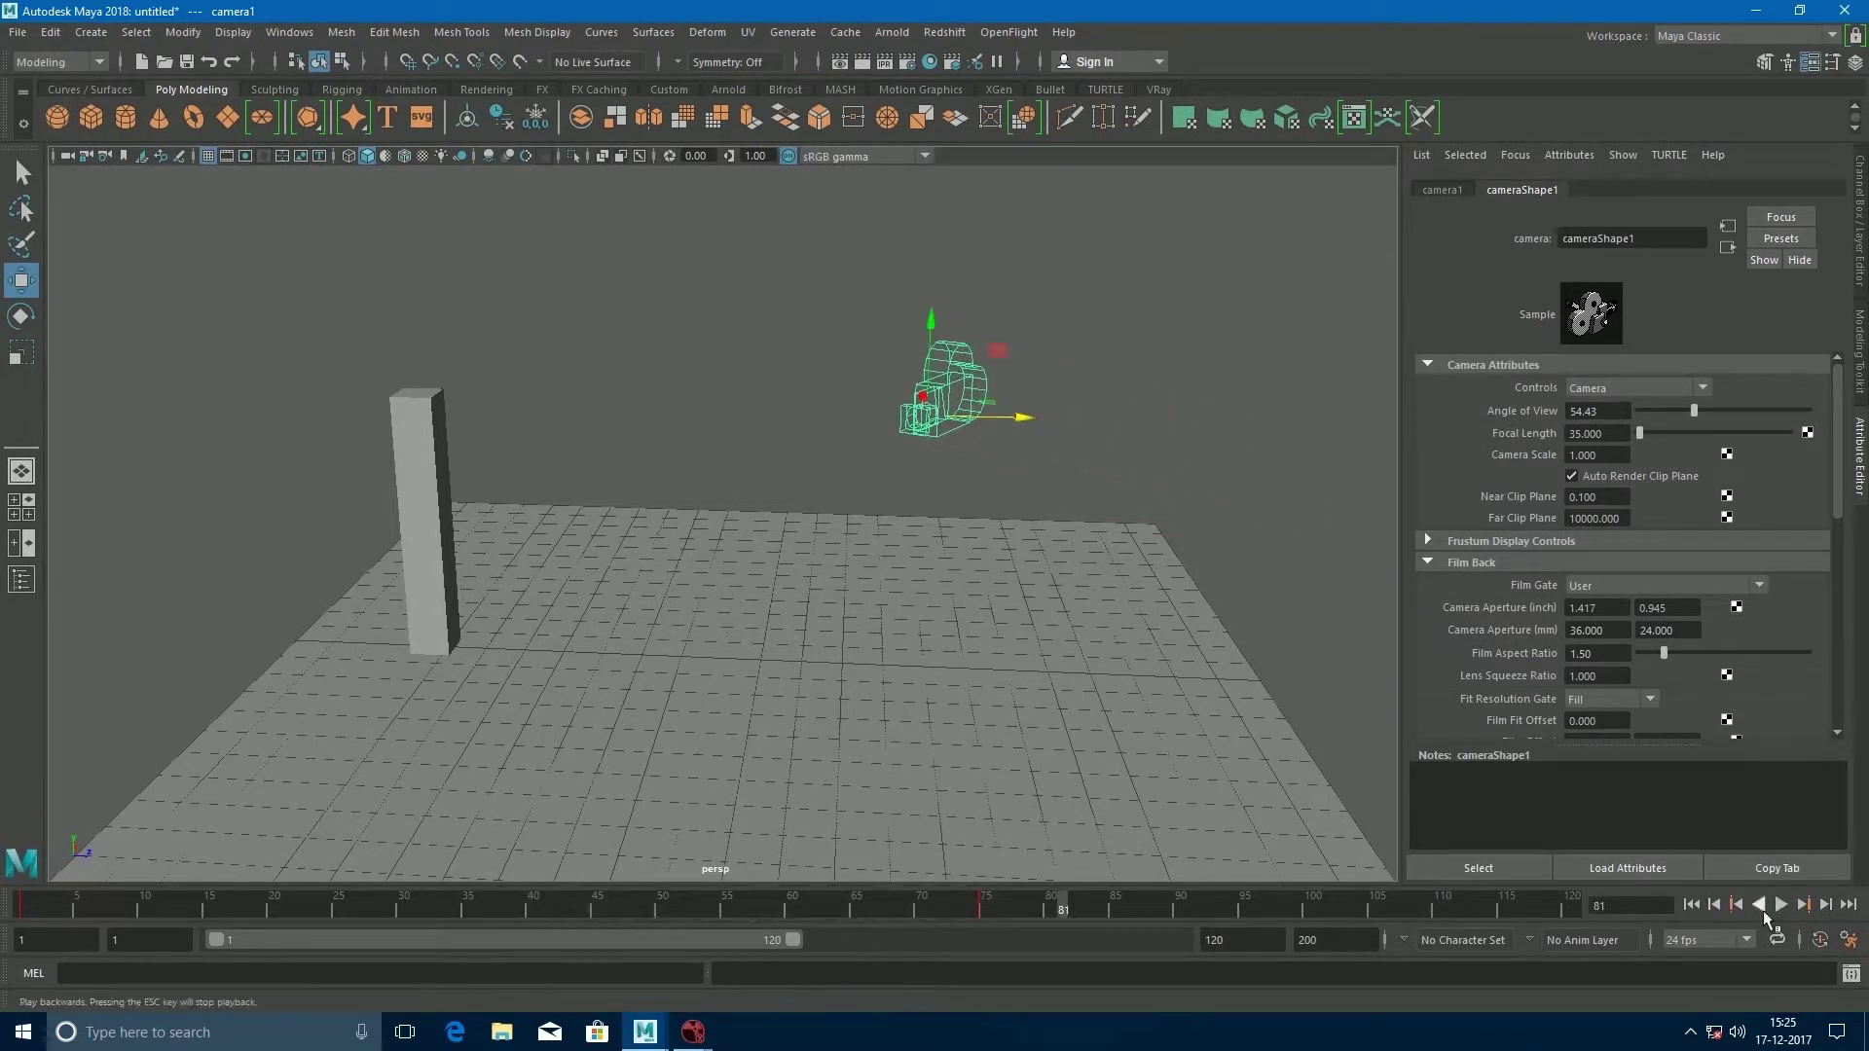
left_click(1762, 909)
left_click(1766, 907)
left_click(1692, 904)
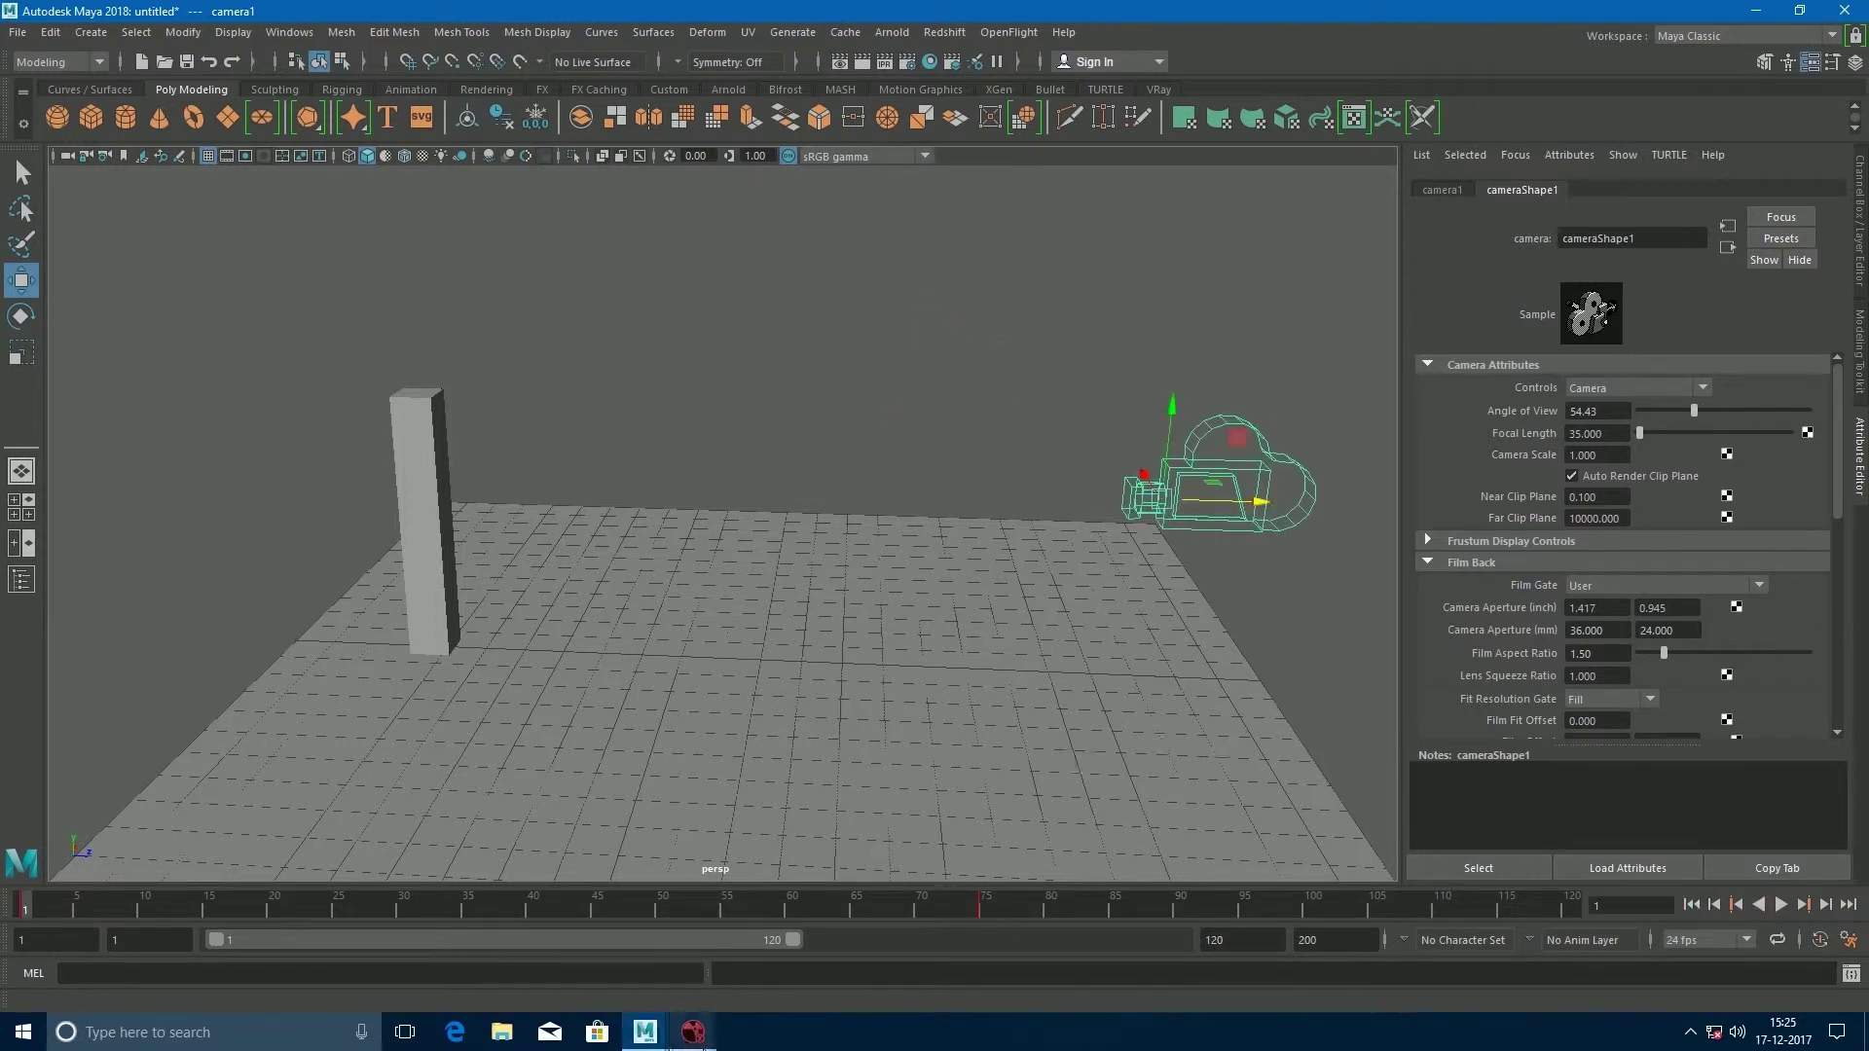
mouse_move(692, 1032)
left_click(775, 948)
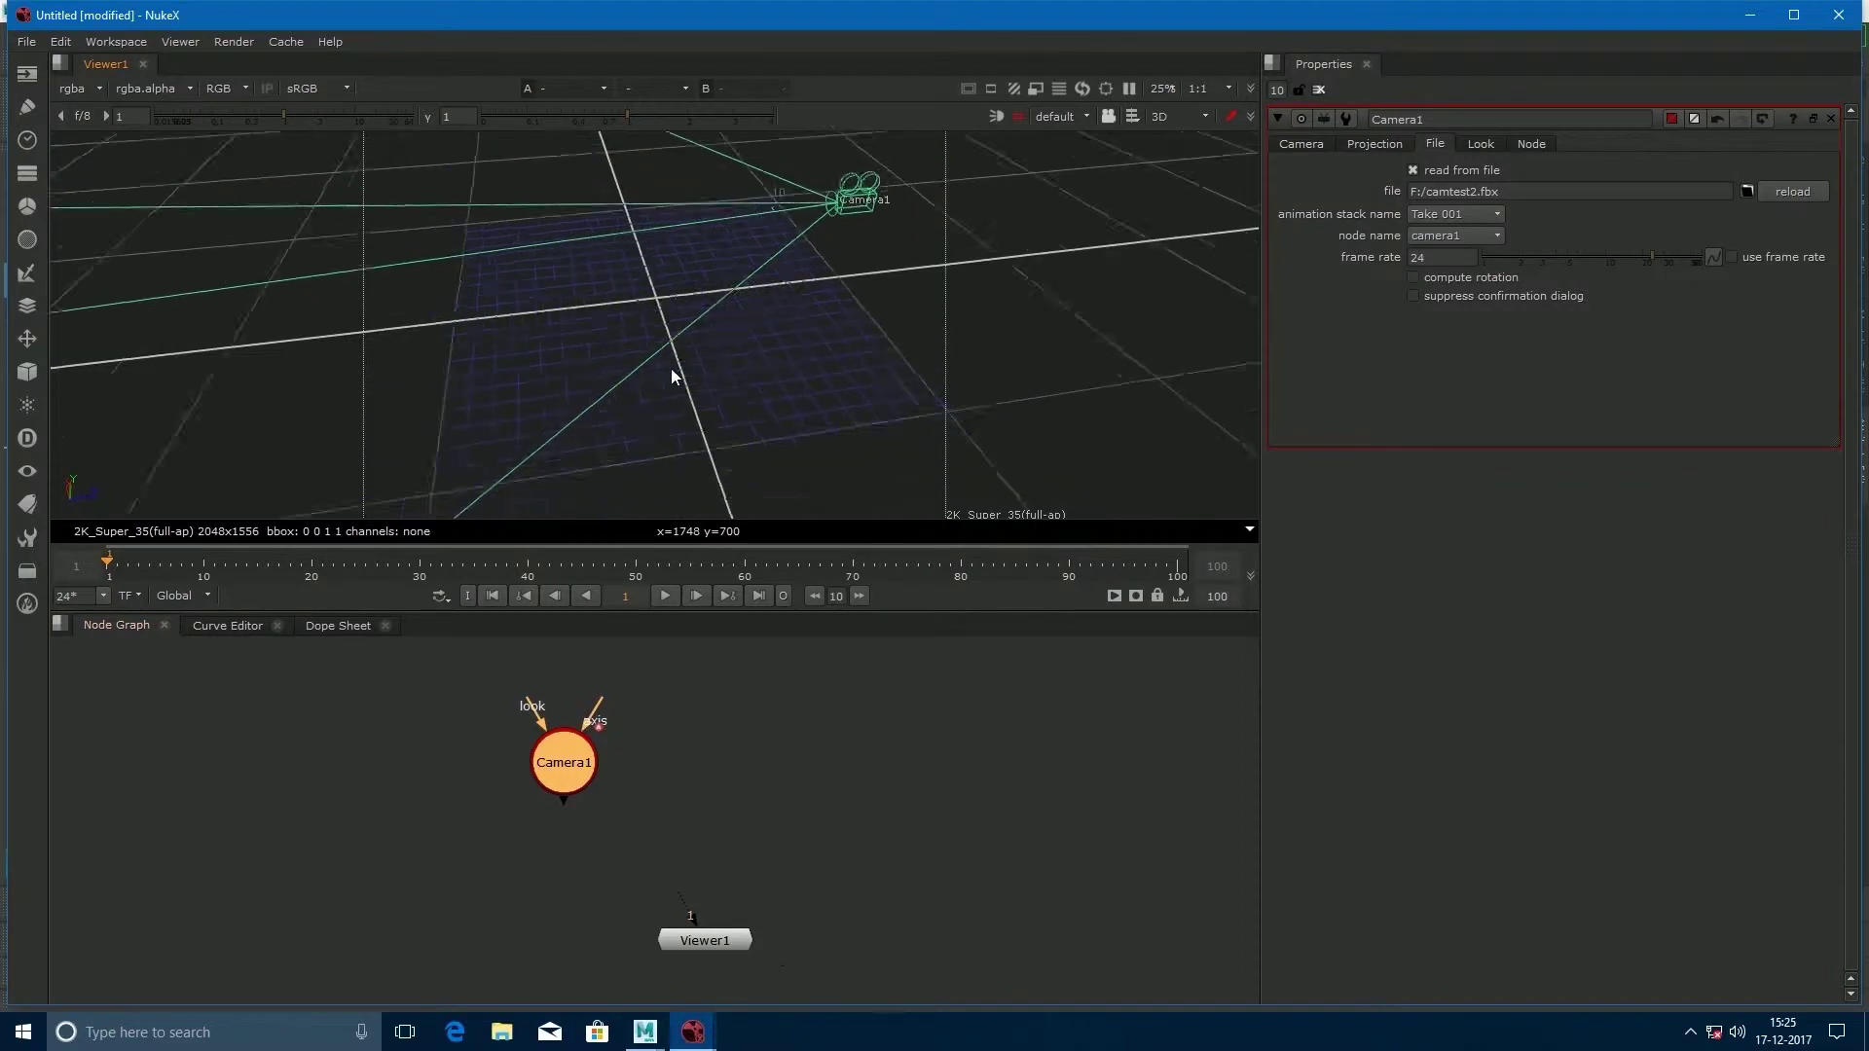
Maximize the Viewer and orbit around the 3D scene.
key("space")
scroll(979, 492, "down", 3)
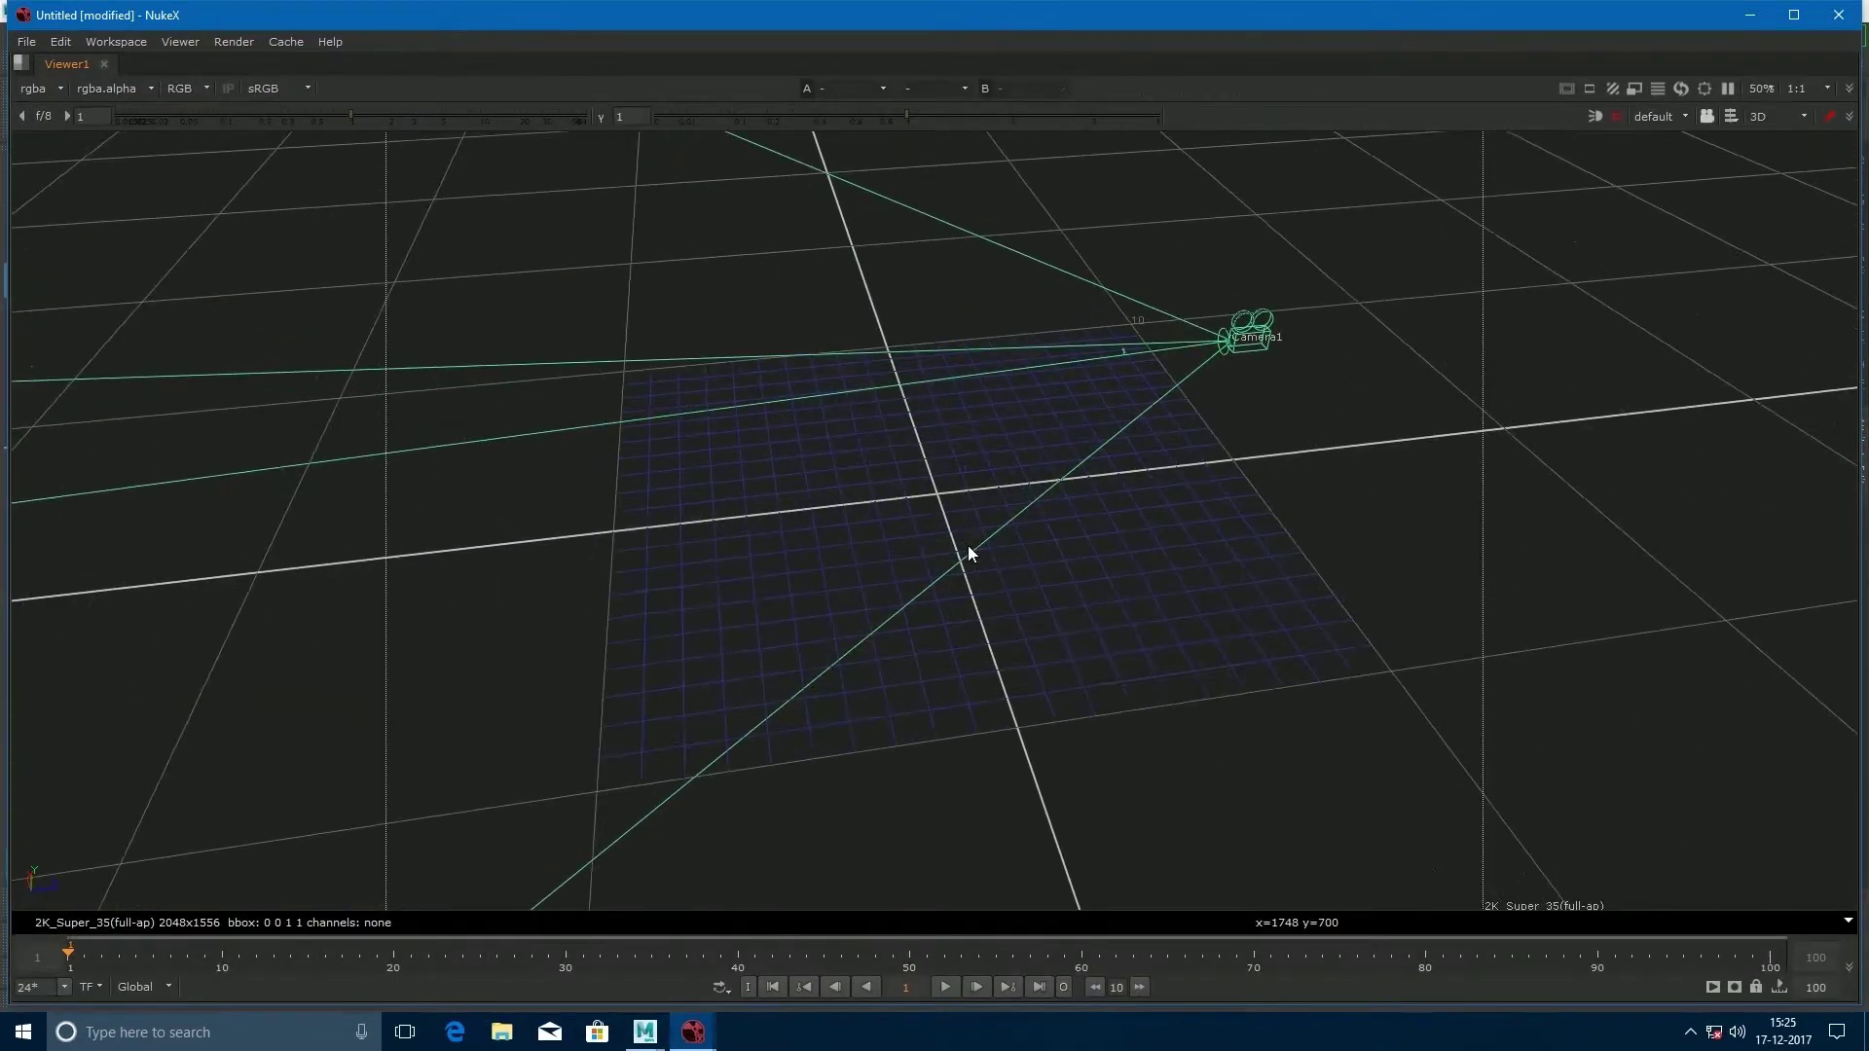
right_click_drag(869, 562, 1002, 509, "alt")
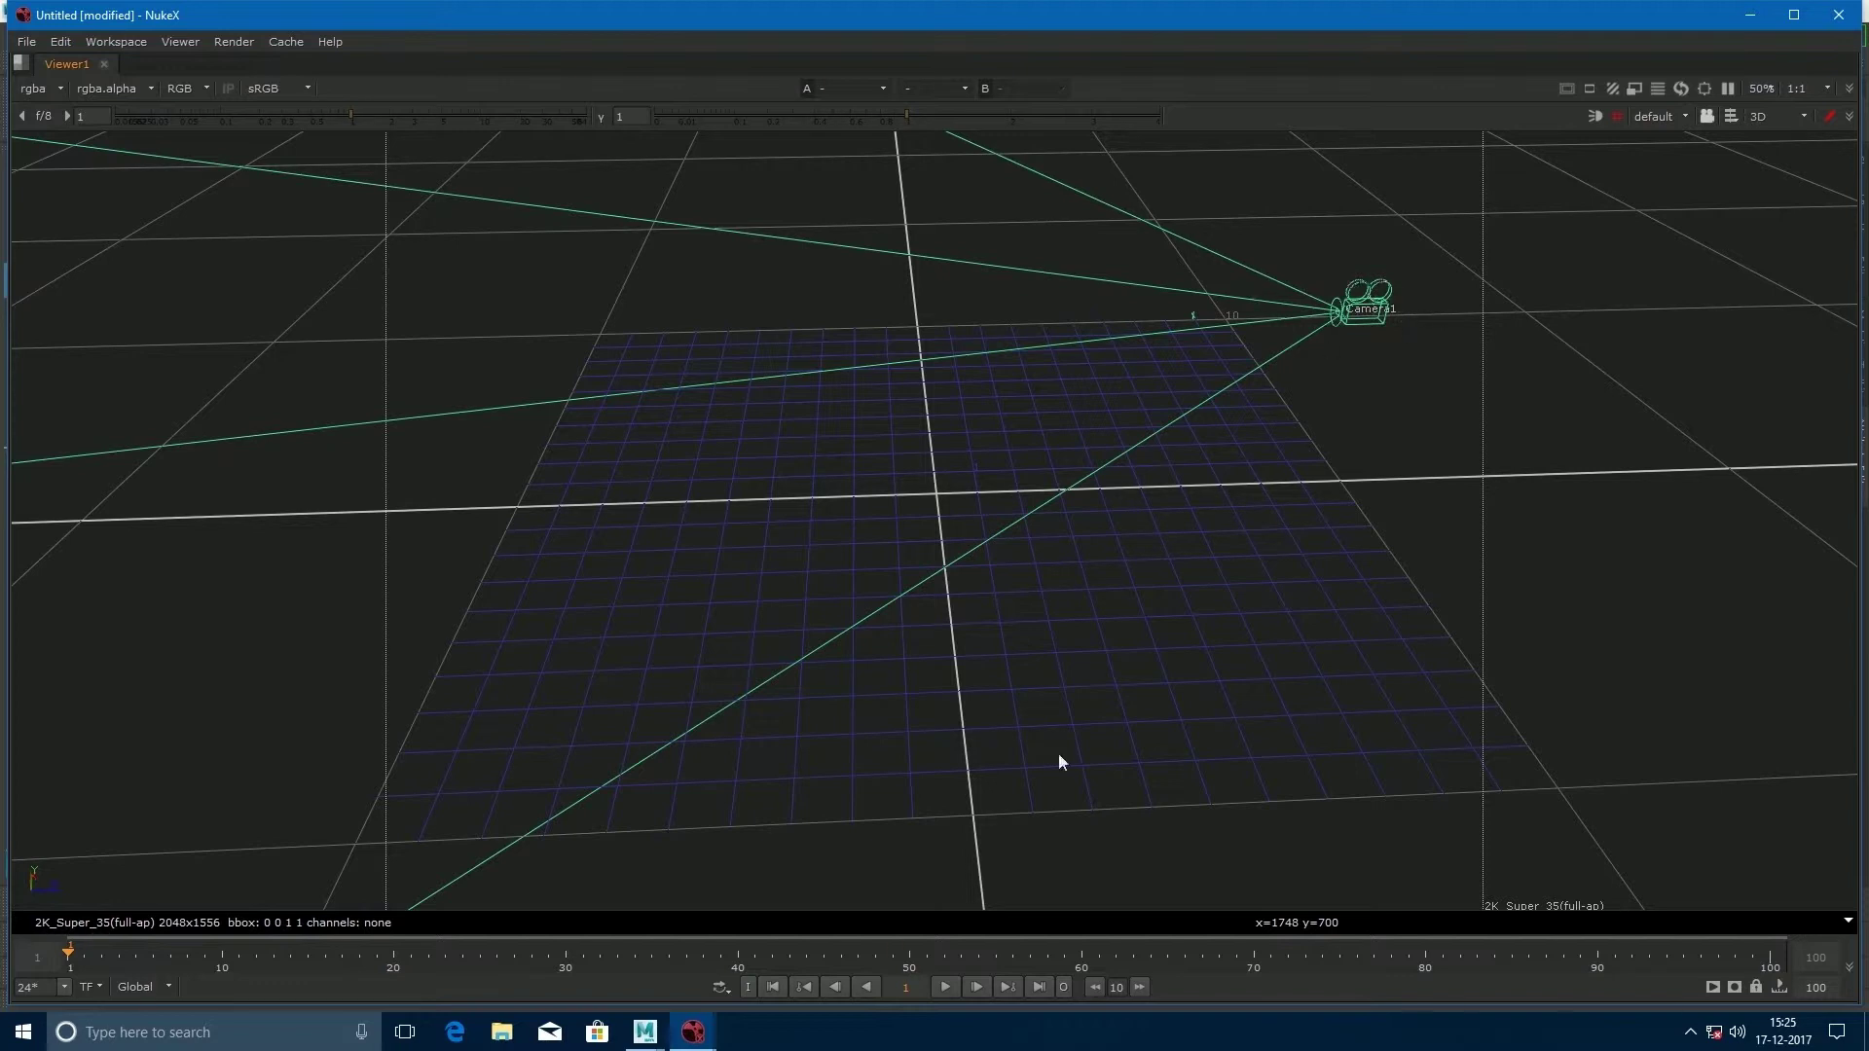
Set the timeline range to Input, play the camera animation, and stop at frame 41.
mouse_move(644, 1030)
left_click(156, 986)
left_click(155, 948)
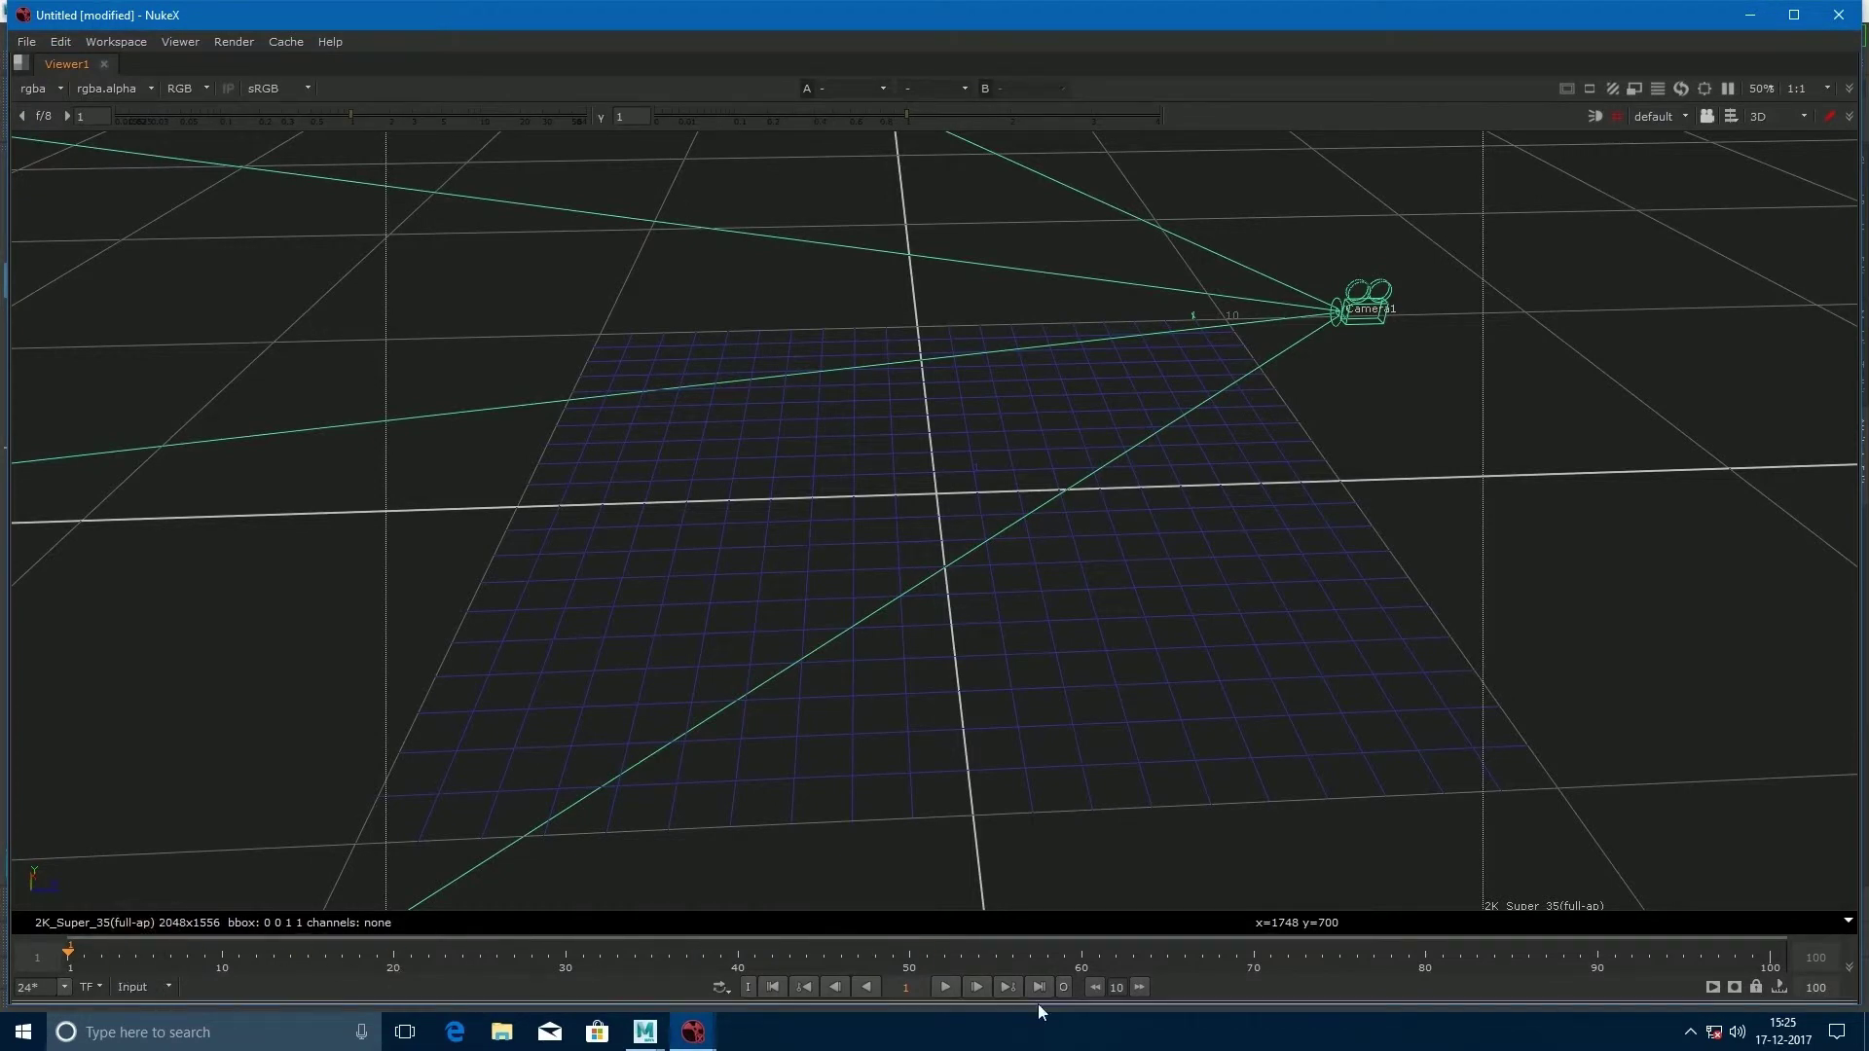
left_click(944, 986)
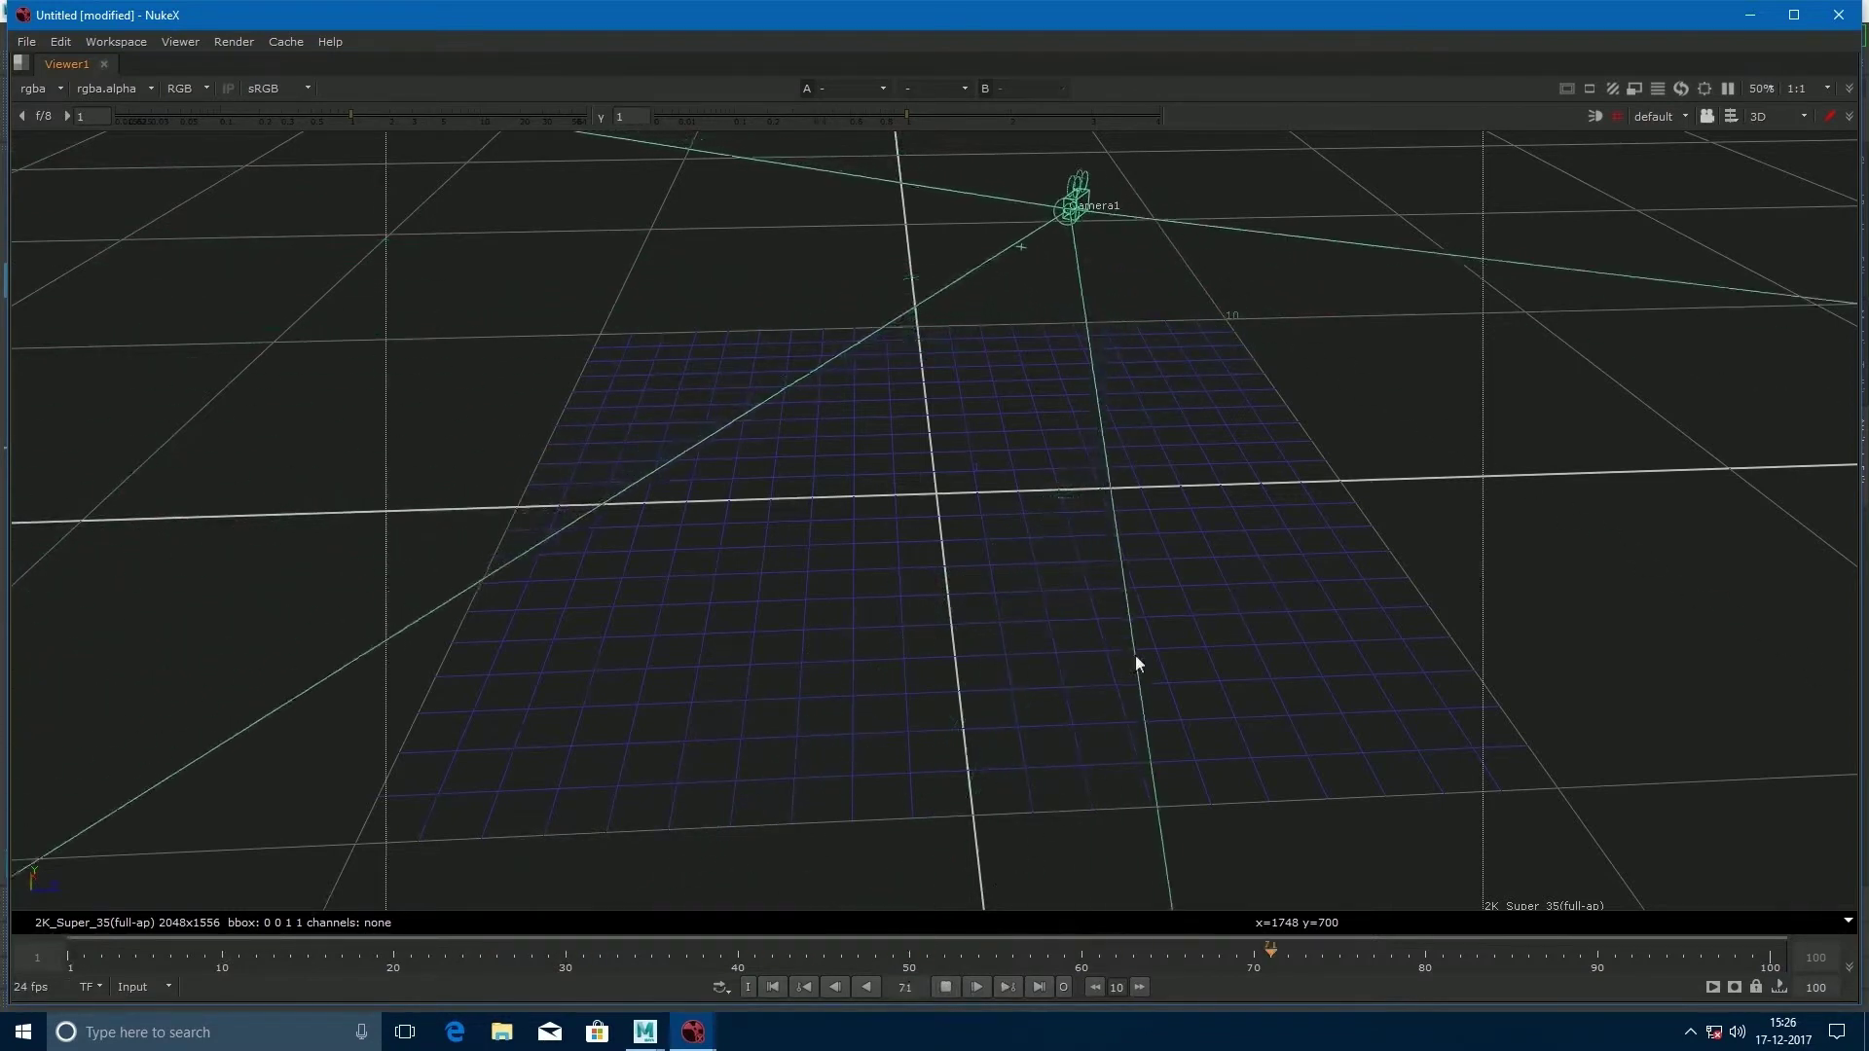
left_click(944, 987)
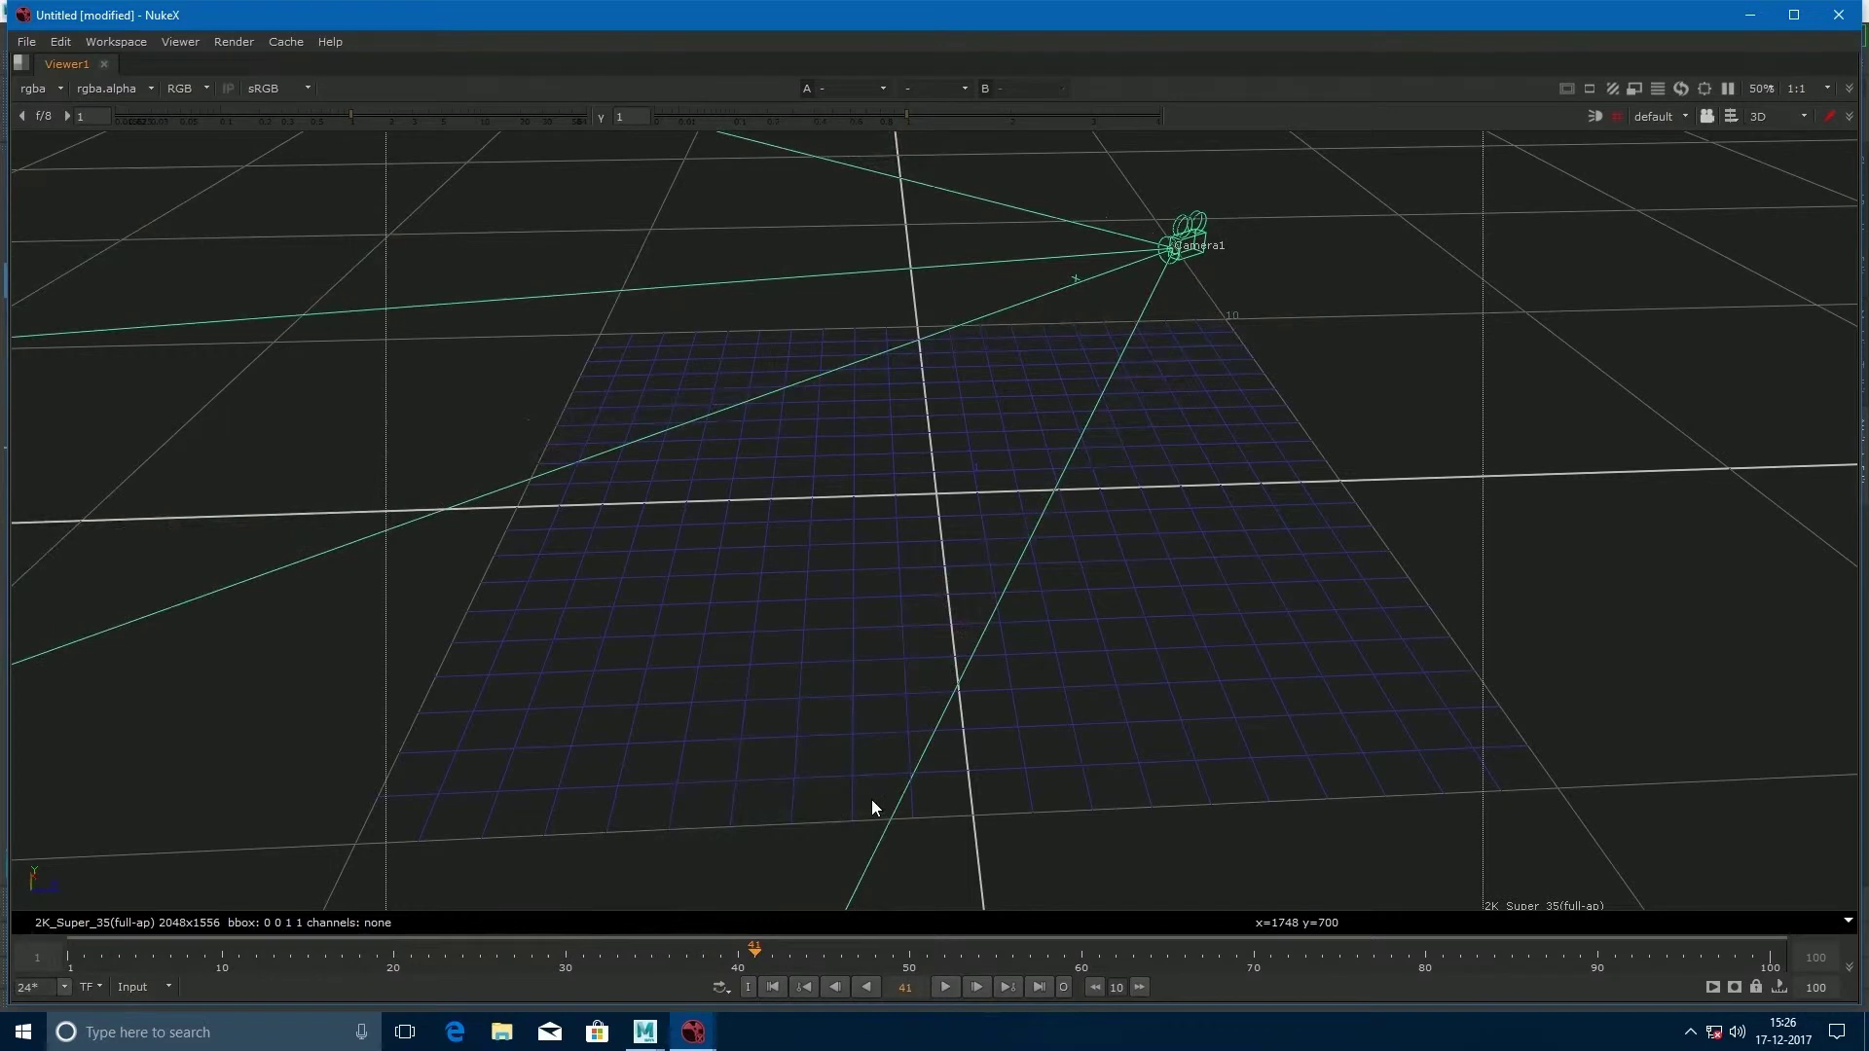
key("space")
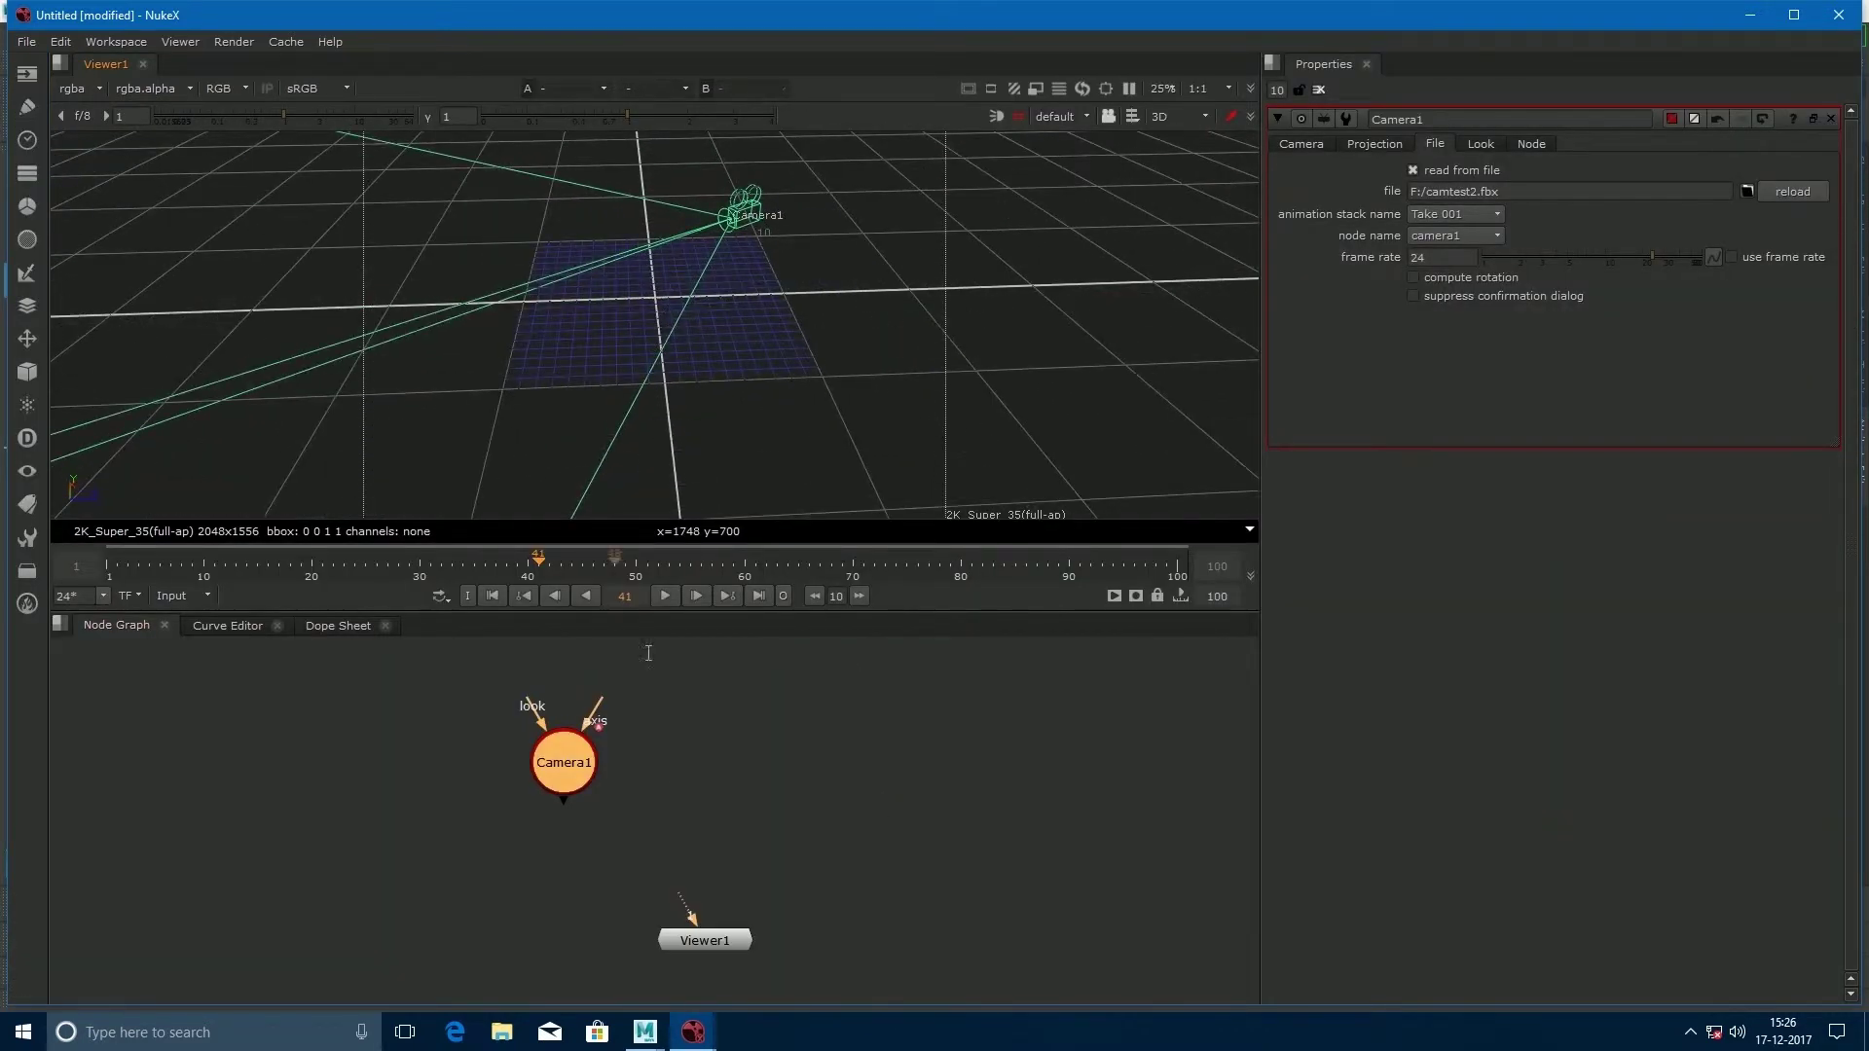
In Maya, combine the tall cube and ground plane into a single mesh, pCube2.
mouse_move(643, 1030)
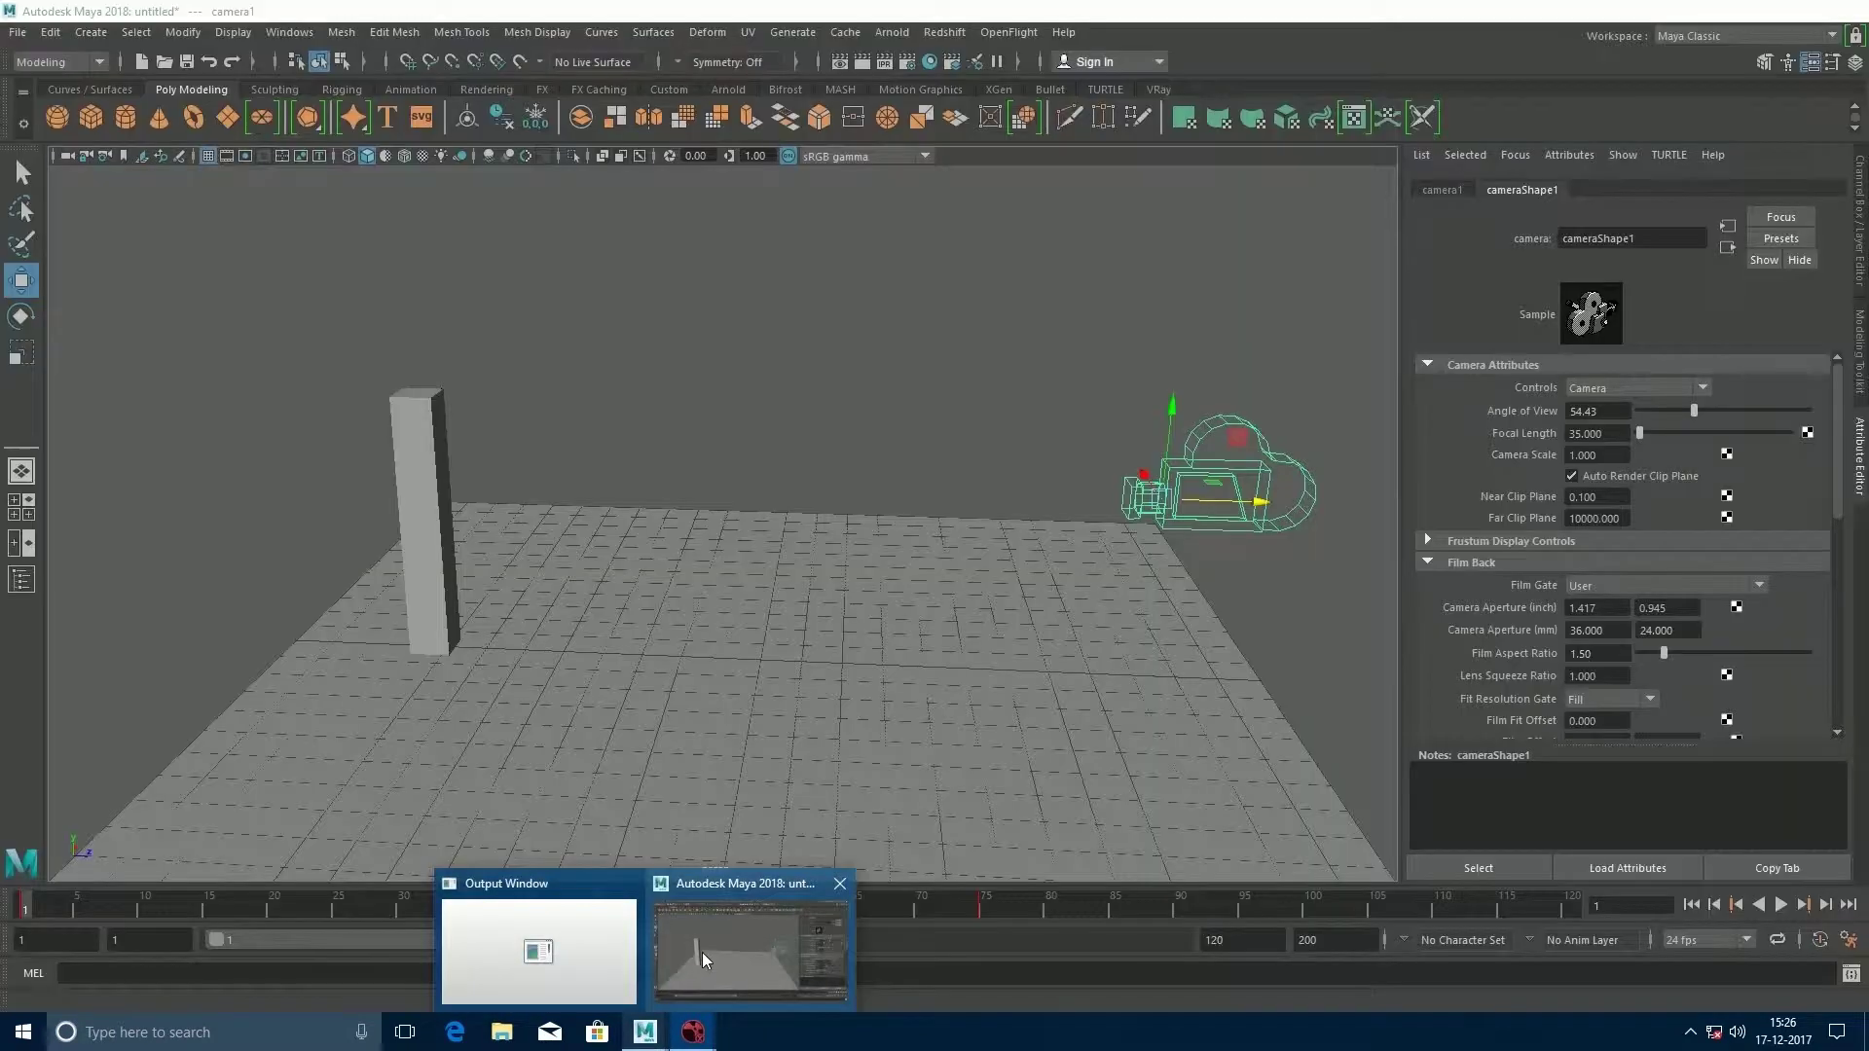
left_click(749, 940)
scroll(544, 635, "down", 3)
scroll(619, 484, "up", 2)
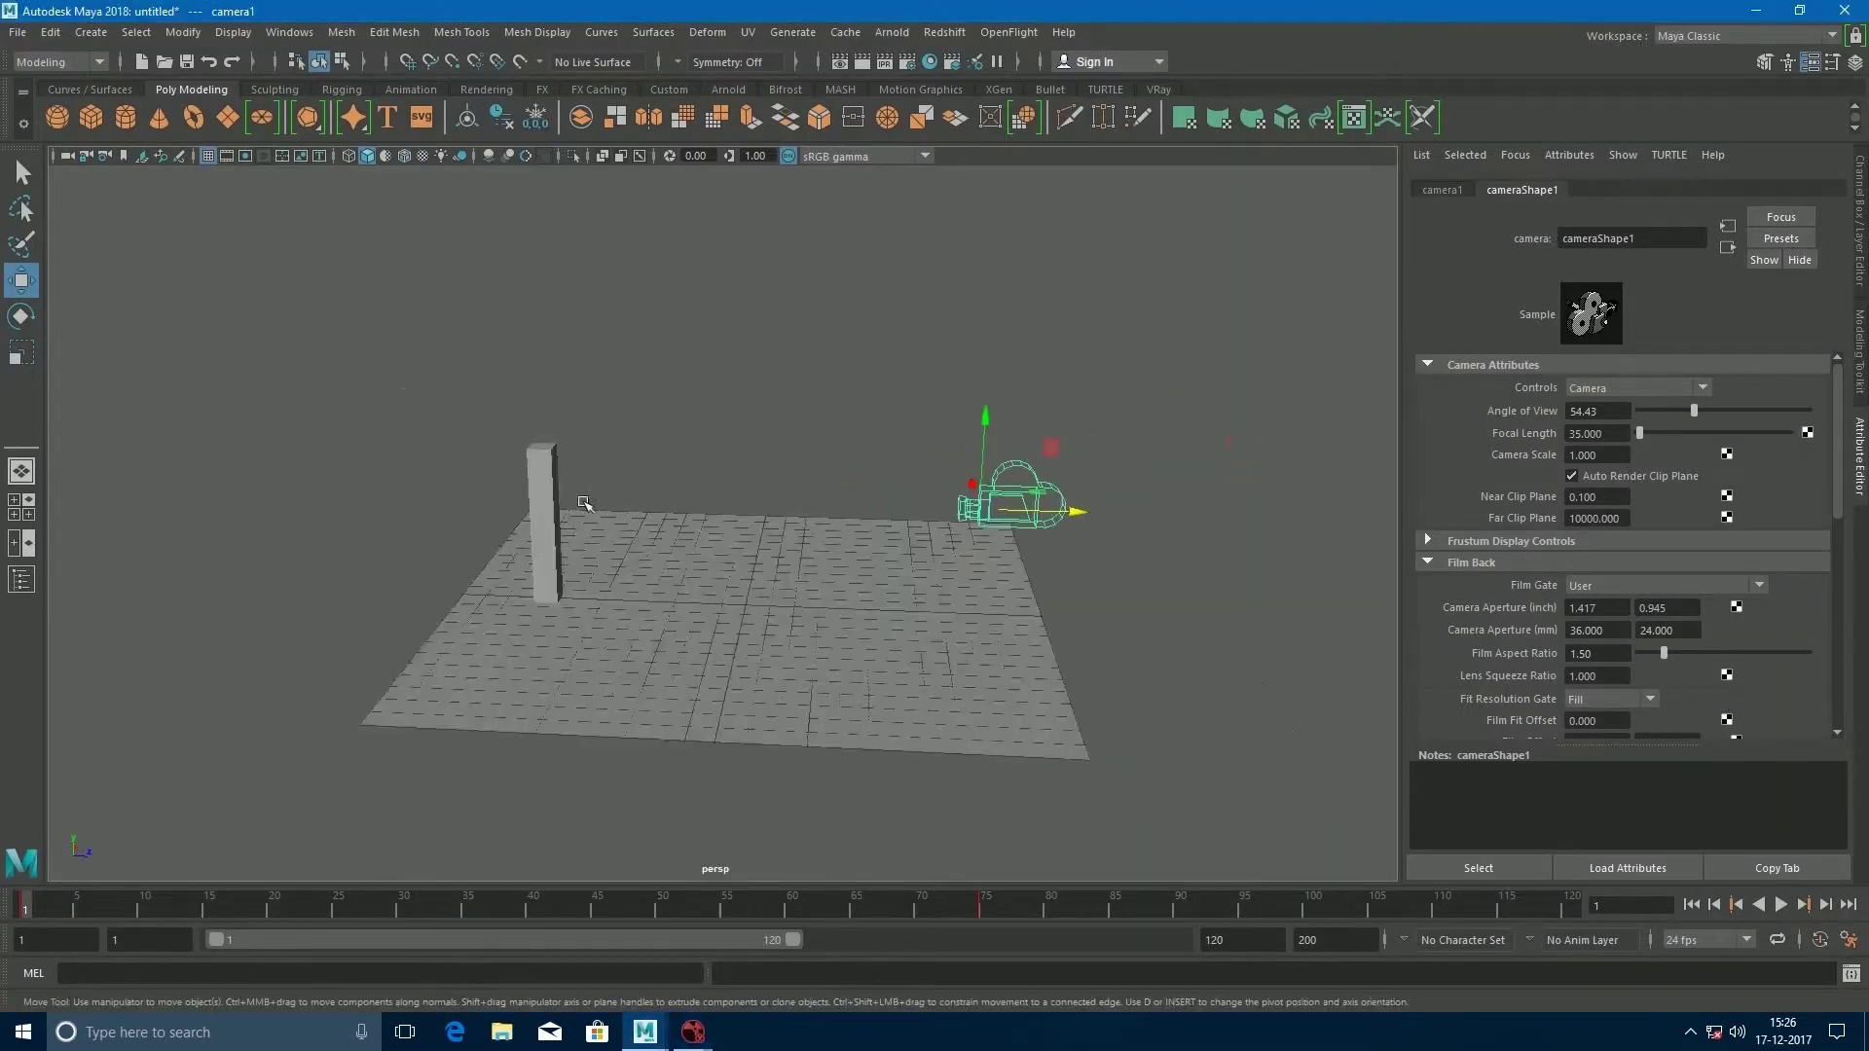
left_click(548, 503)
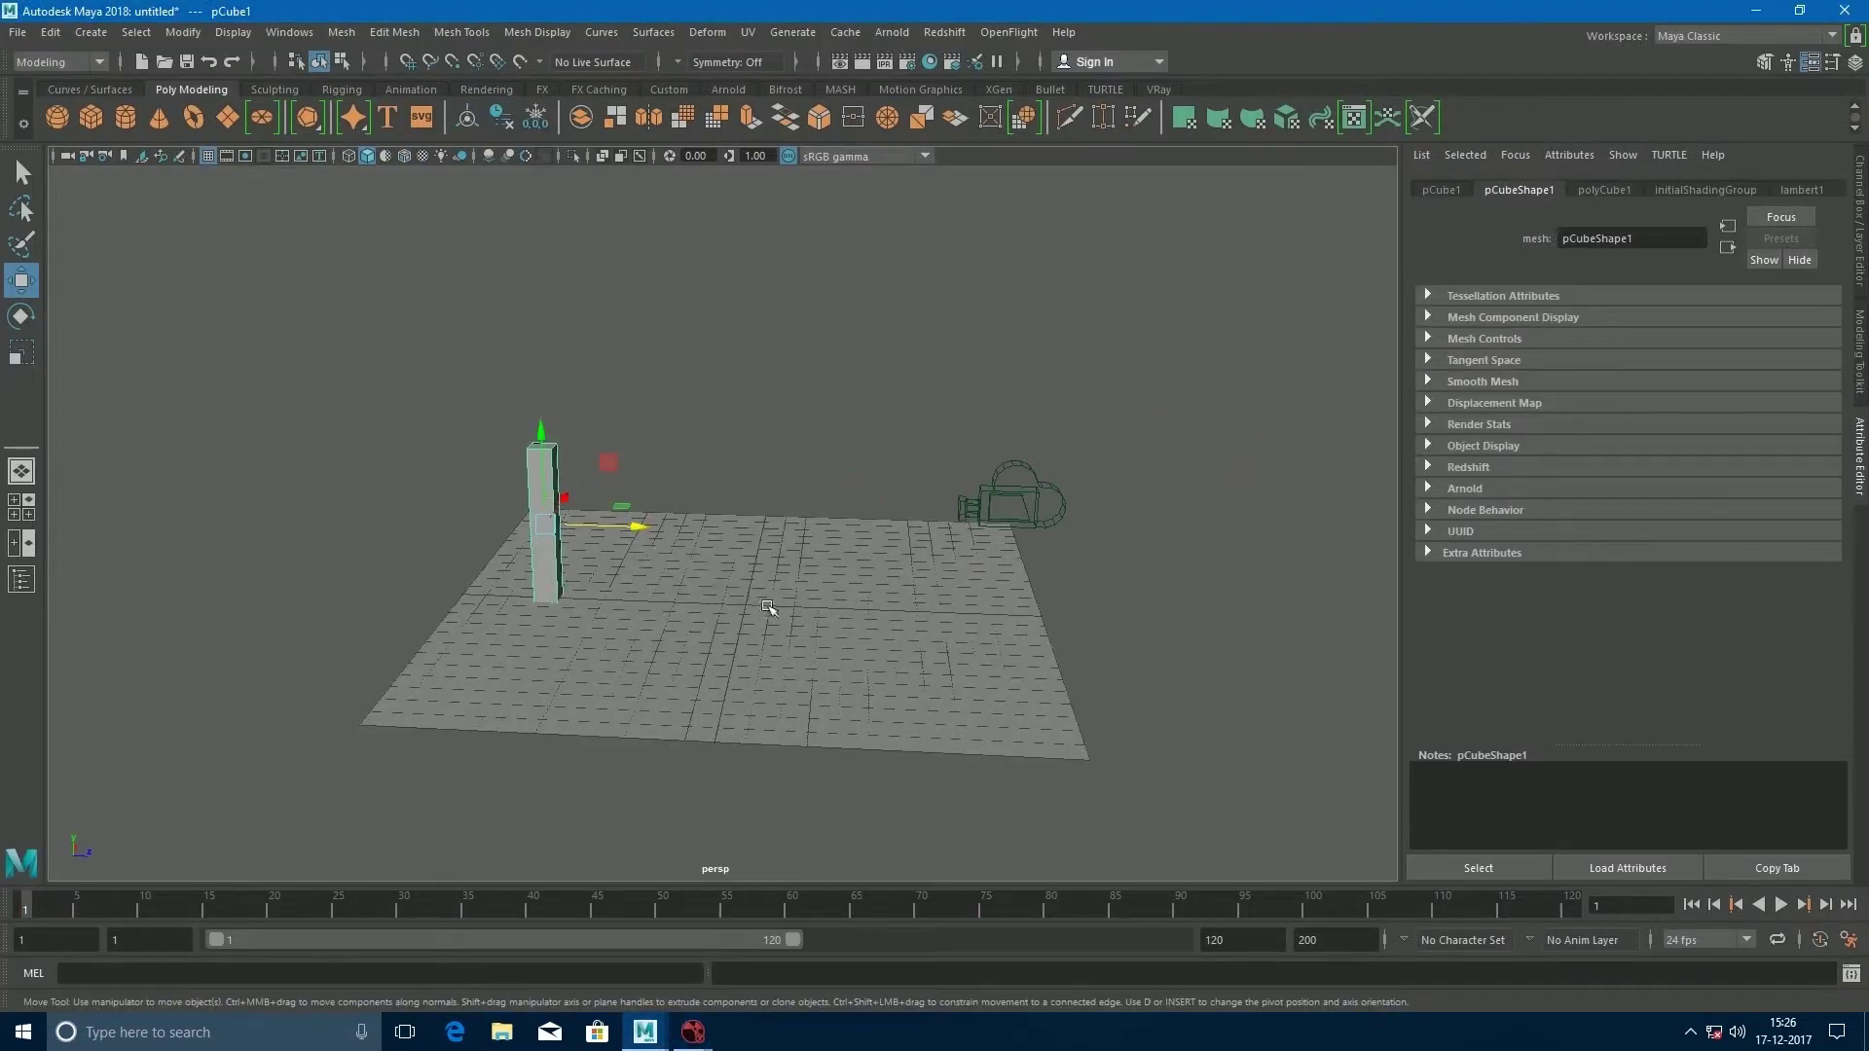
left_click(769, 608, "shift")
left_click(342, 32)
left_click(390, 101)
left_click(630, 400)
left_click(631, 530)
Export the combined mesh as the FBX file referenceforcam2 on drive F:.
left_click(18, 32)
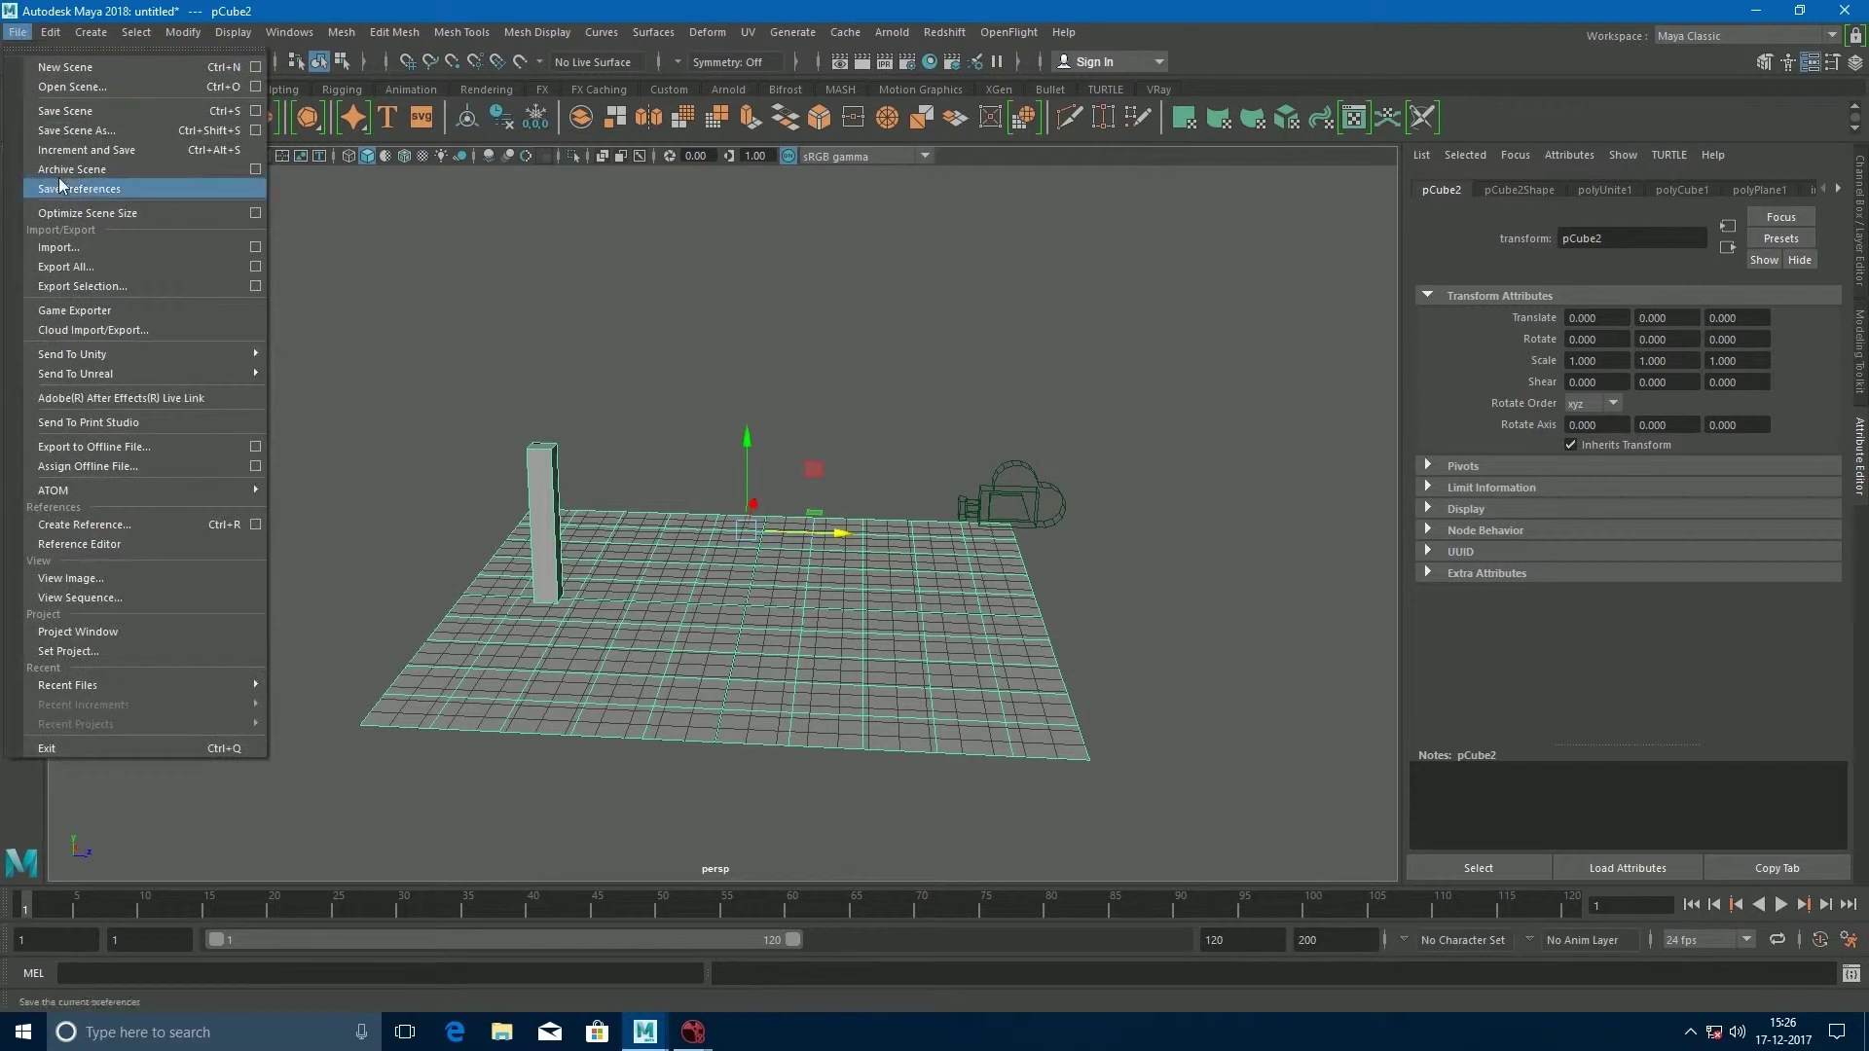
left_click(63, 286)
scroll(984, 582, "down", 3)
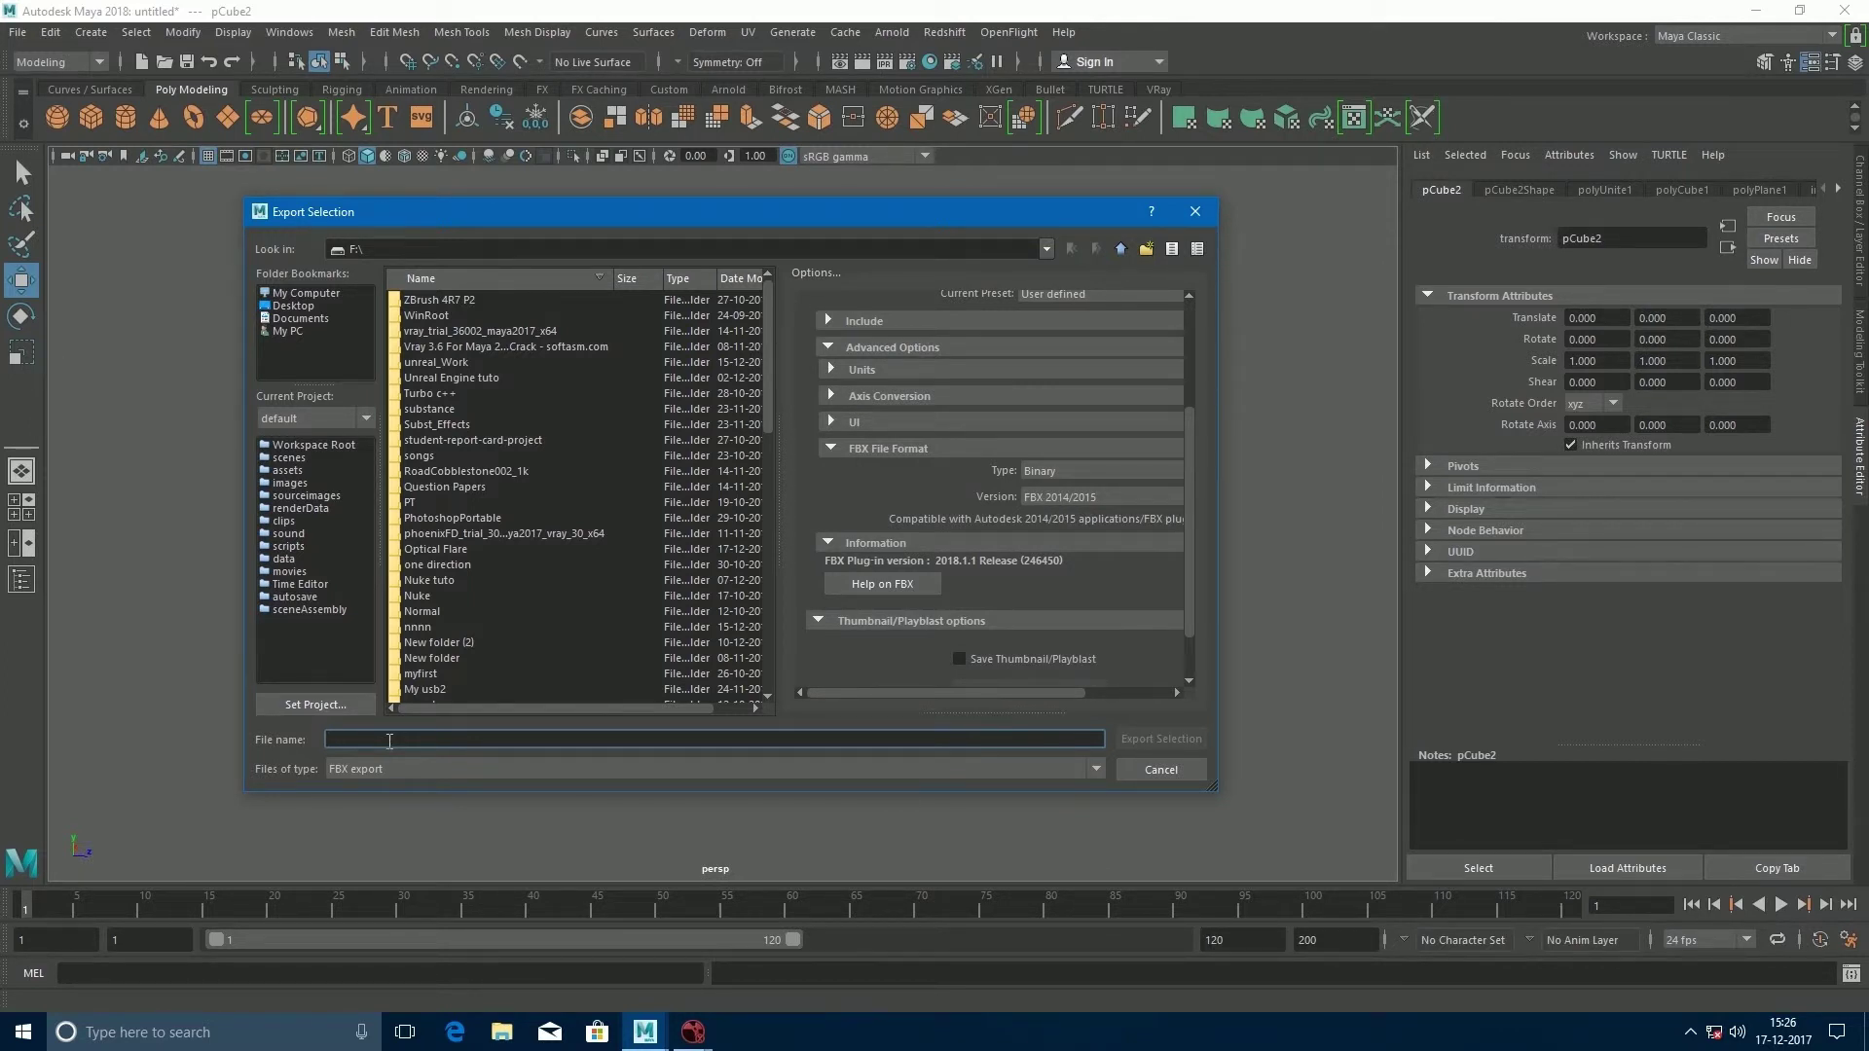
type("referenceforcam2")
left_click(1199, 740)
scroll(1074, 633, "down", 3)
left_click(793, 376)
scroll(759, 563, "up", 3)
scroll(762, 562, "down", 3)
scroll(761, 584, "down", 3)
scroll(759, 637, "up", 3)
Create a new ReadGeo node in the NukeX Node Graph.
mouse_move(692, 1034)
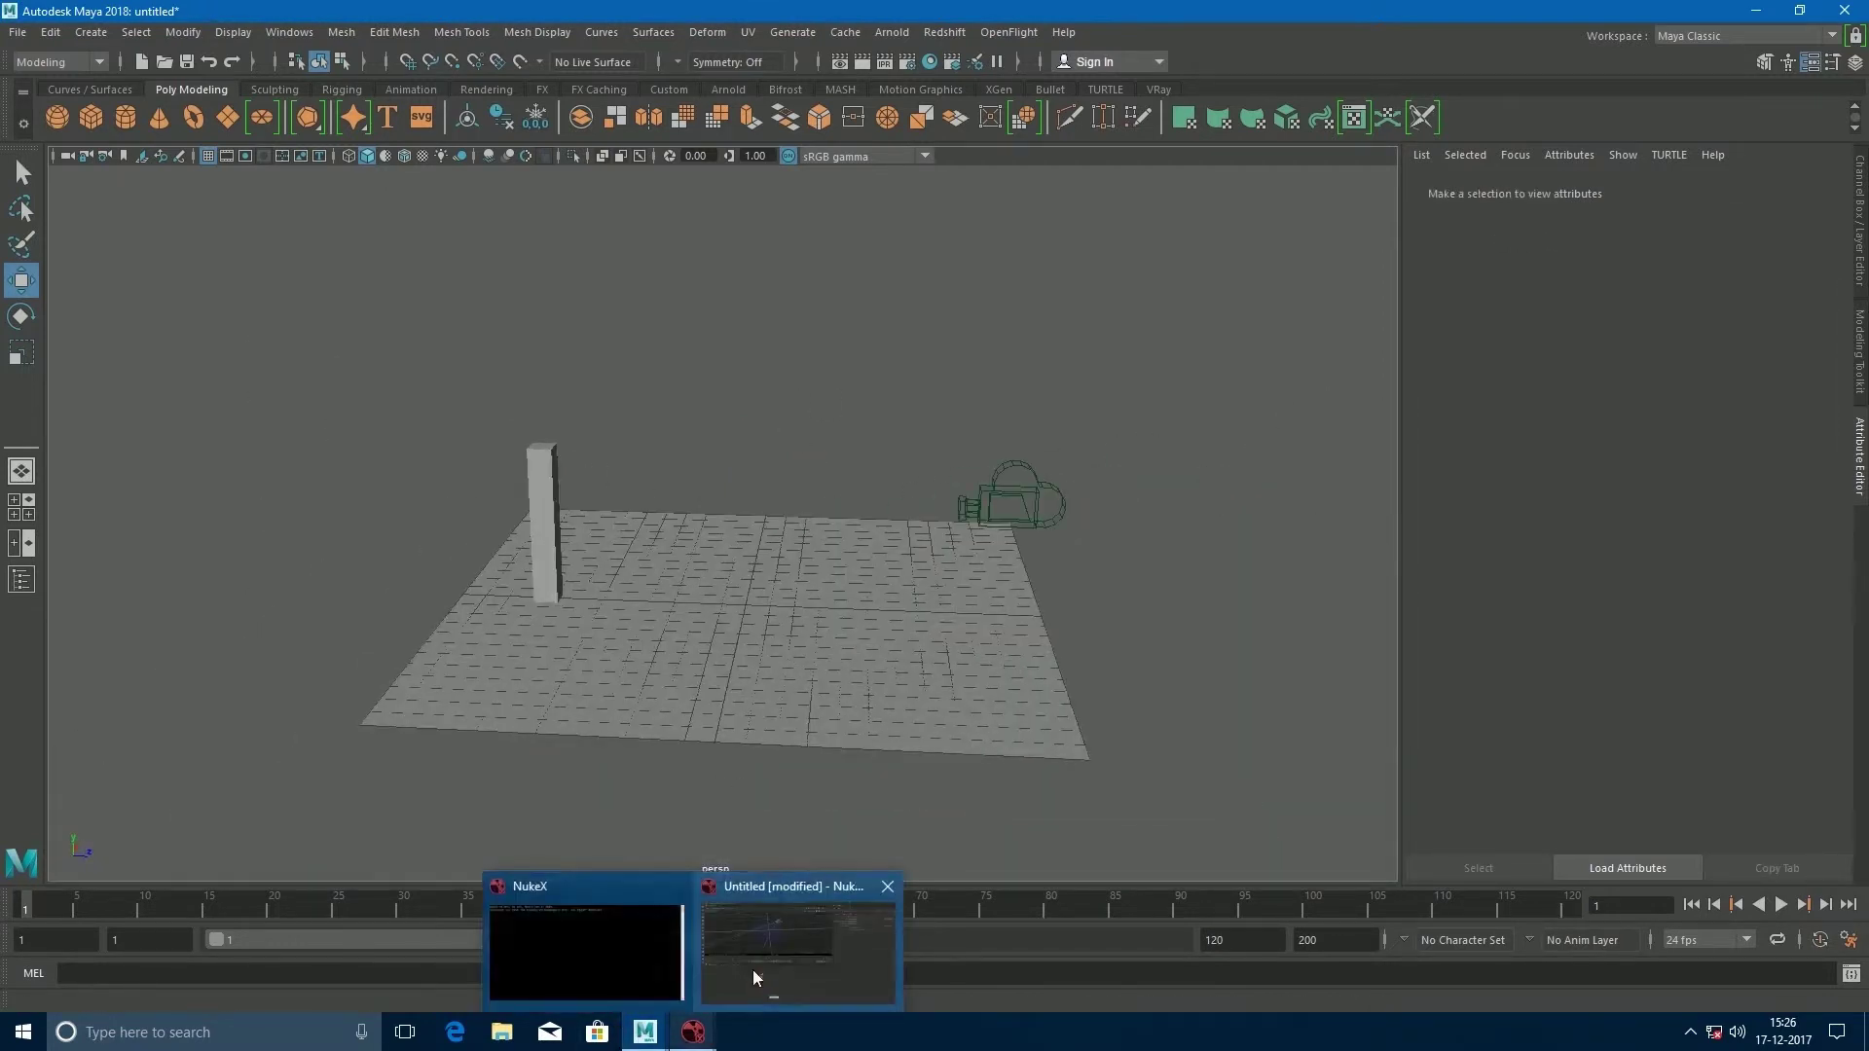
left_click(751, 969)
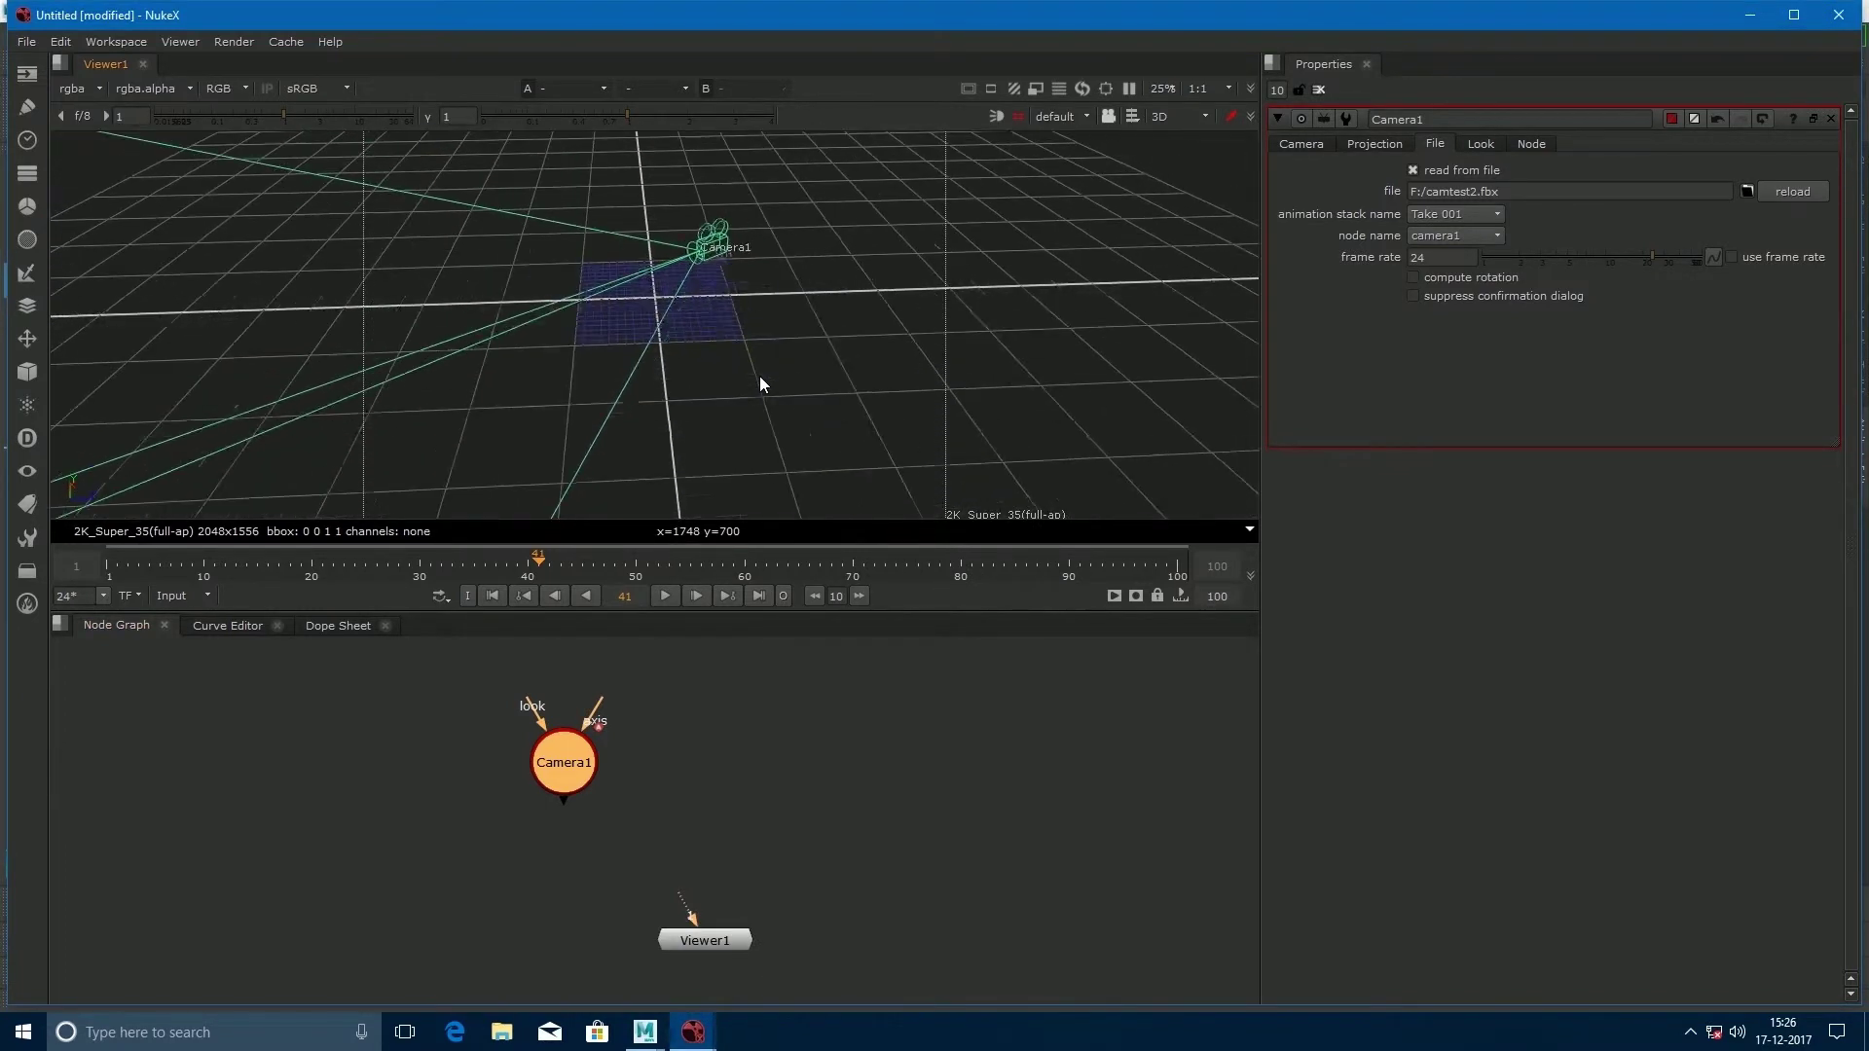
left_click(727, 777)
key("Tab")
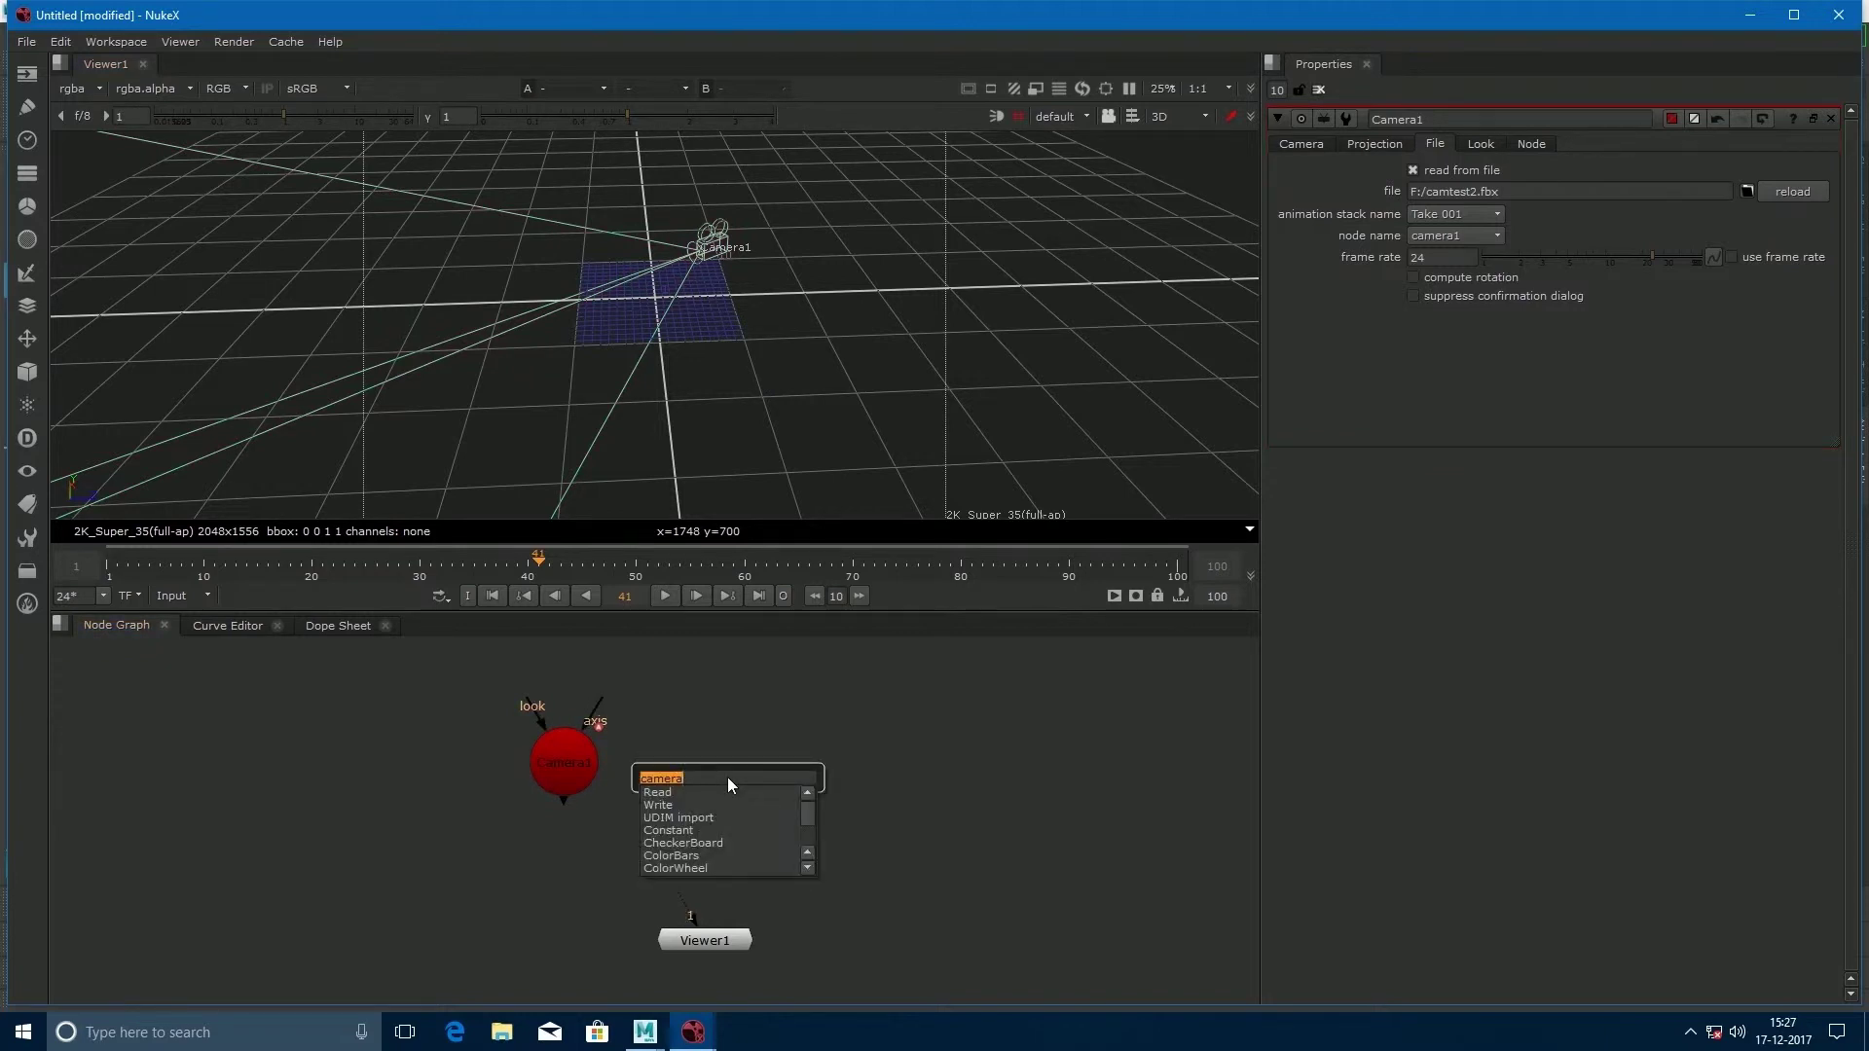
type("real")
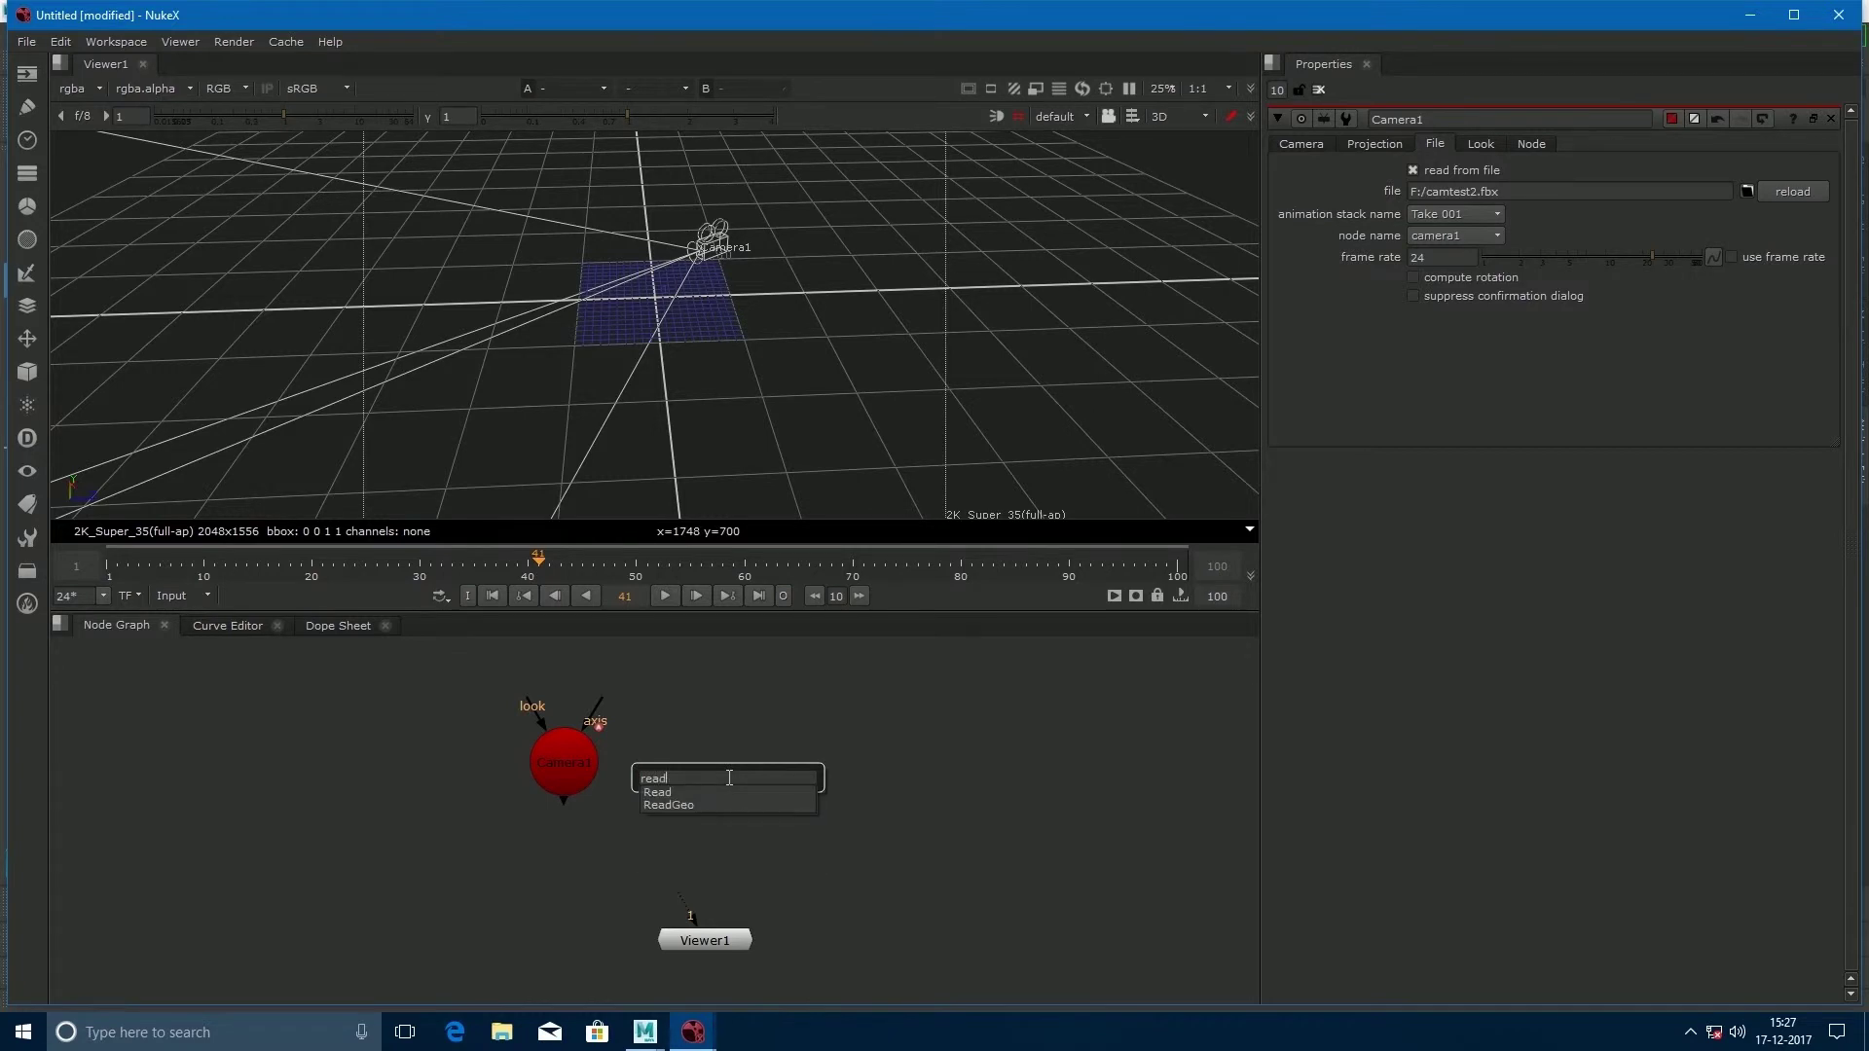
key("Down")
key("Down")
key("Return")
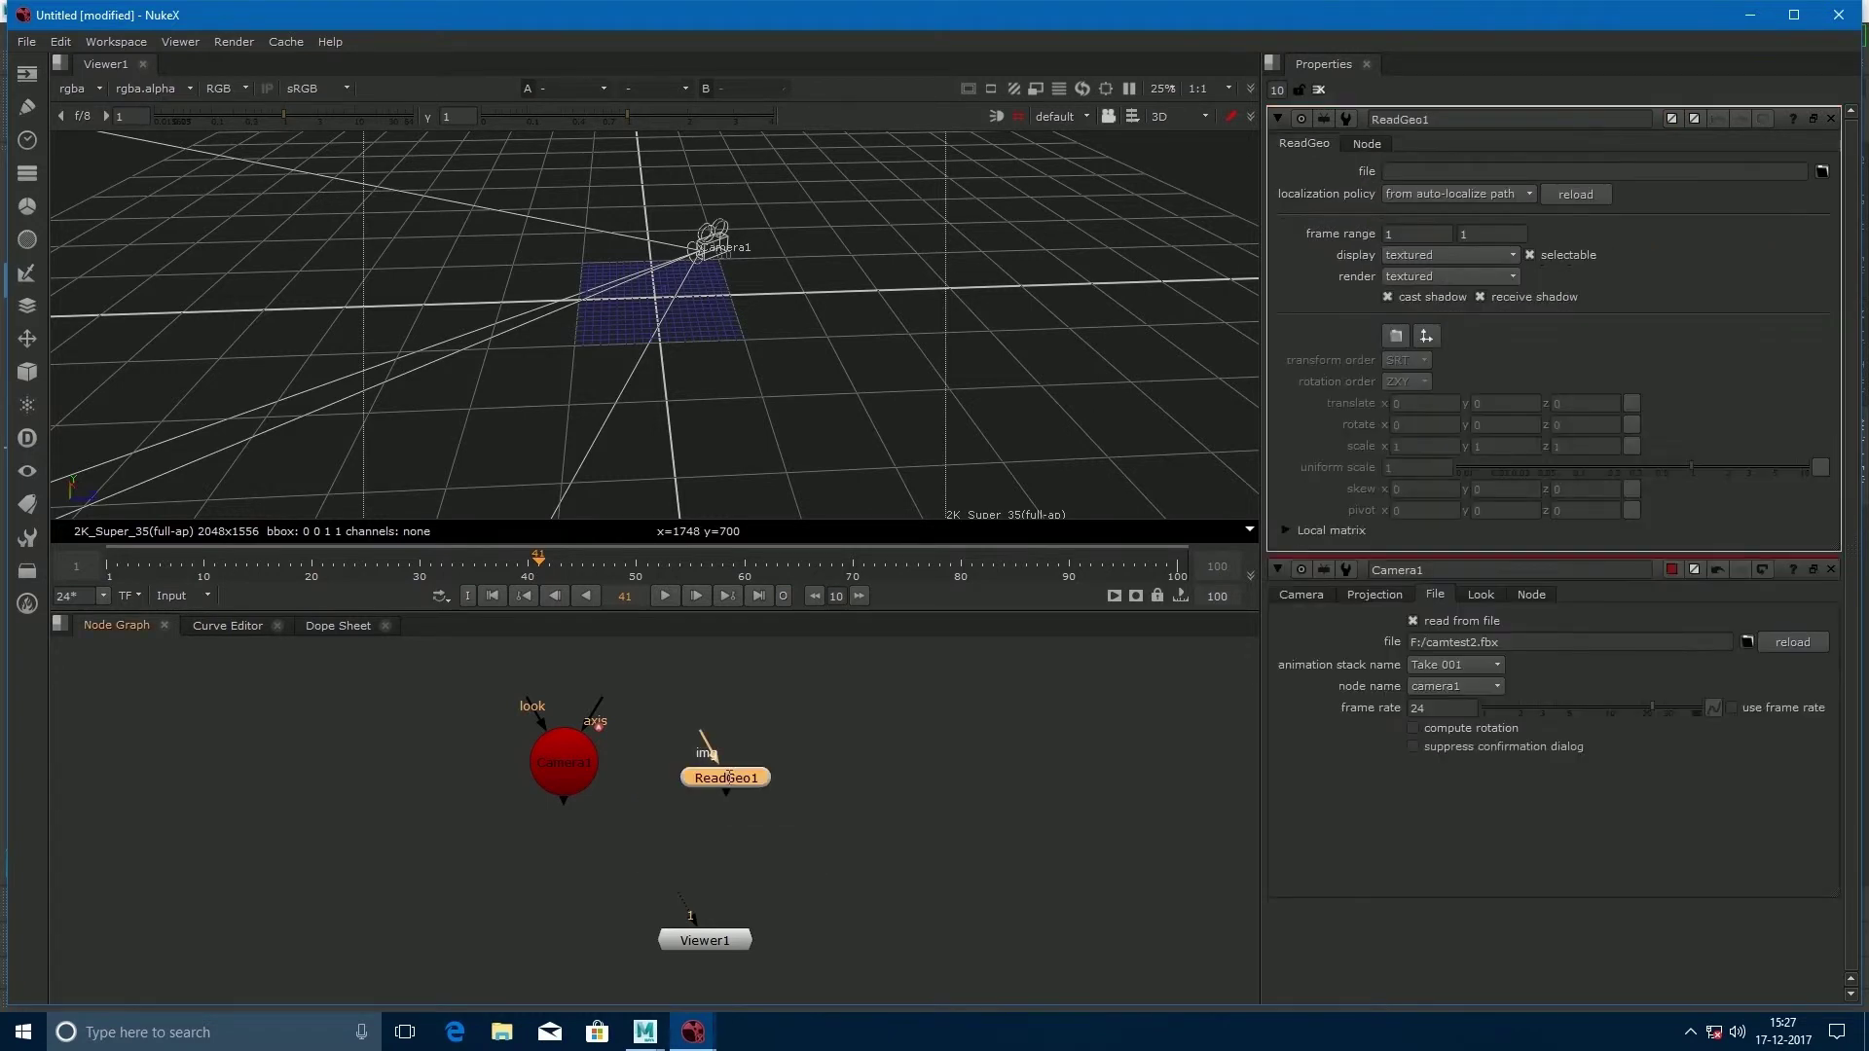
scroll(727, 777, "up", 2)
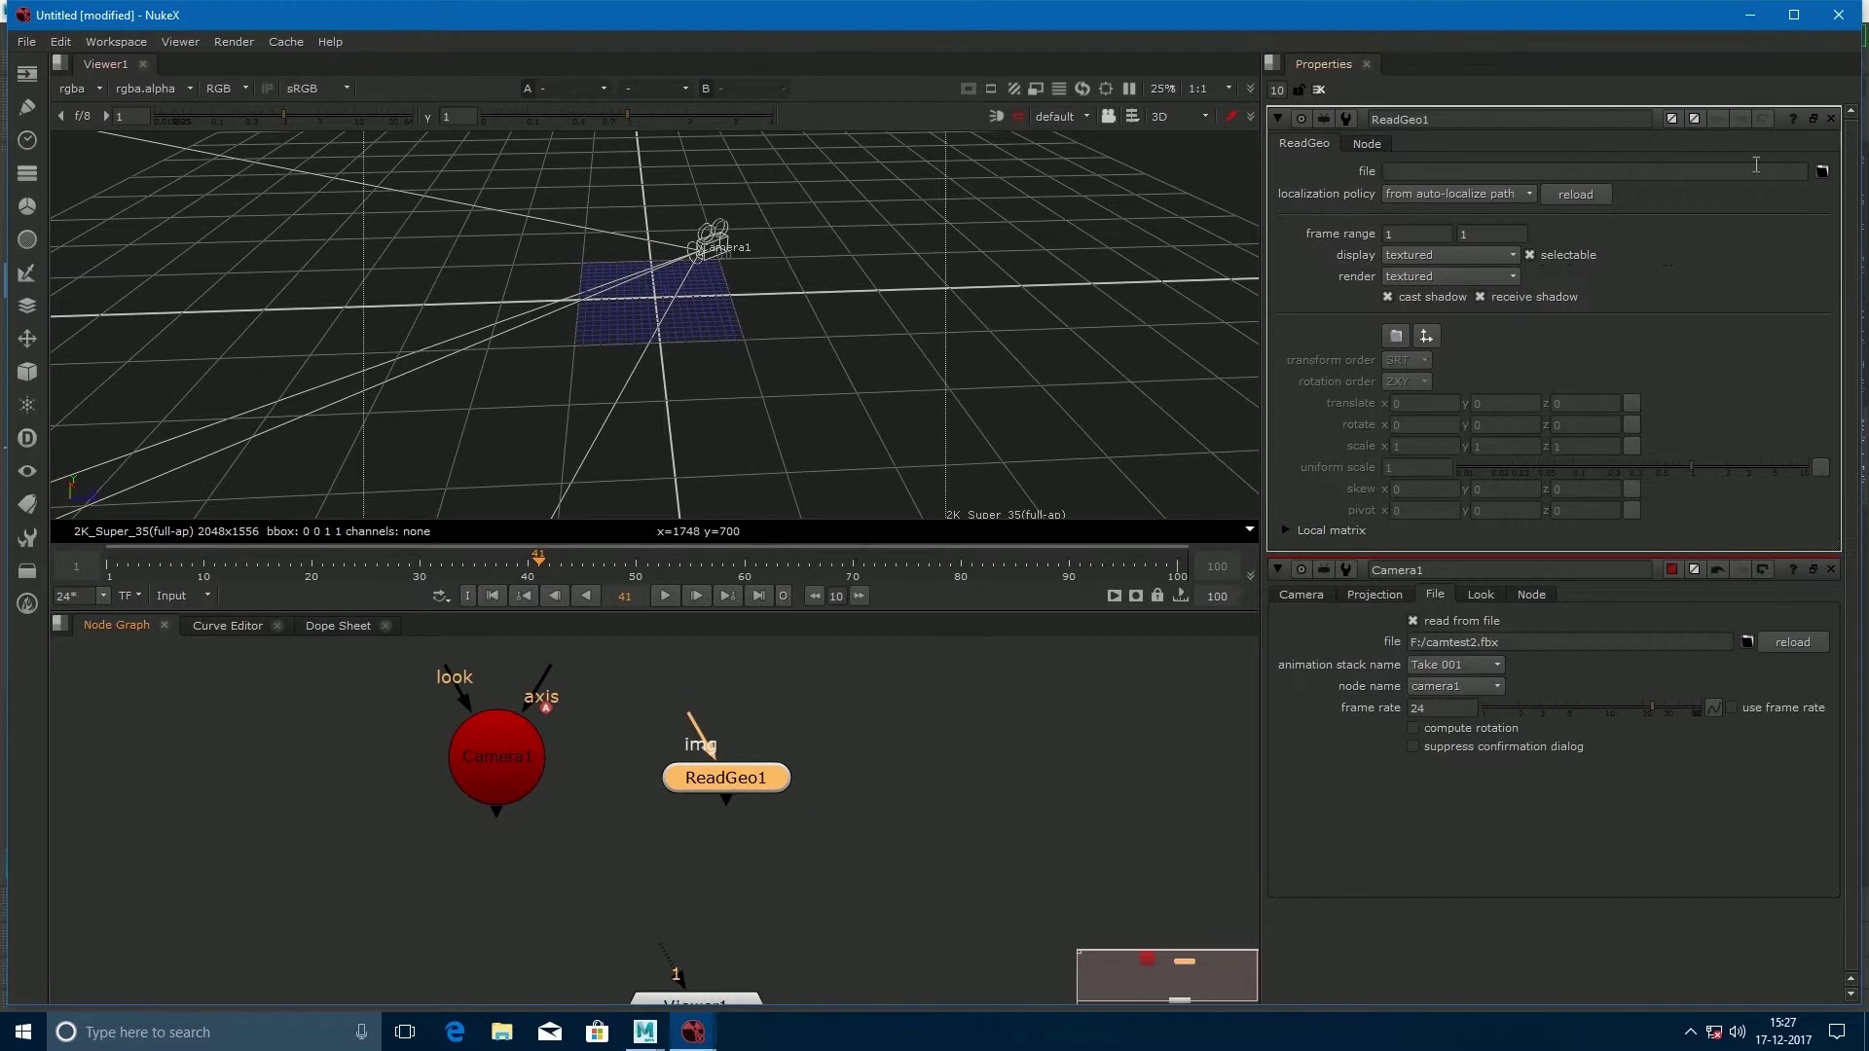
Load F:/referenceforcam2.fbx into ReadGeo1.
left_click(1823, 173)
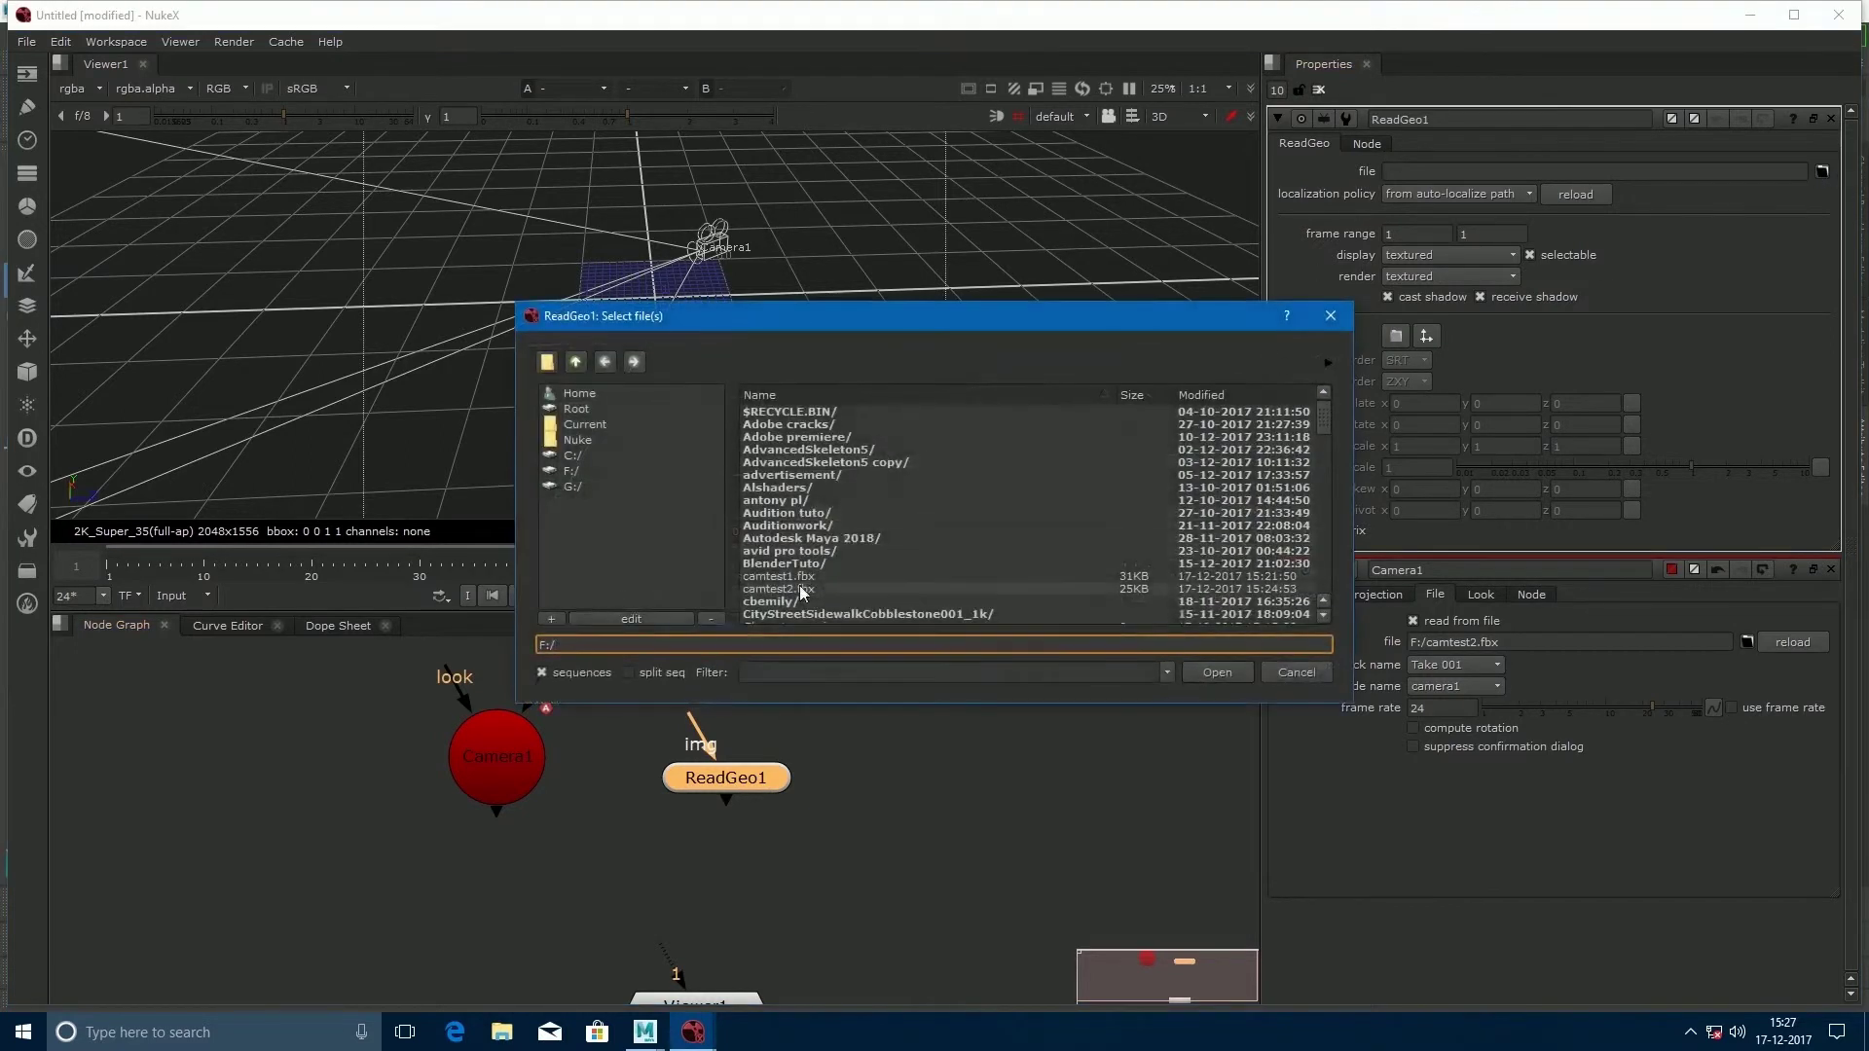
scroll(798, 565, "down", 2)
scroll(794, 521, "down", 3)
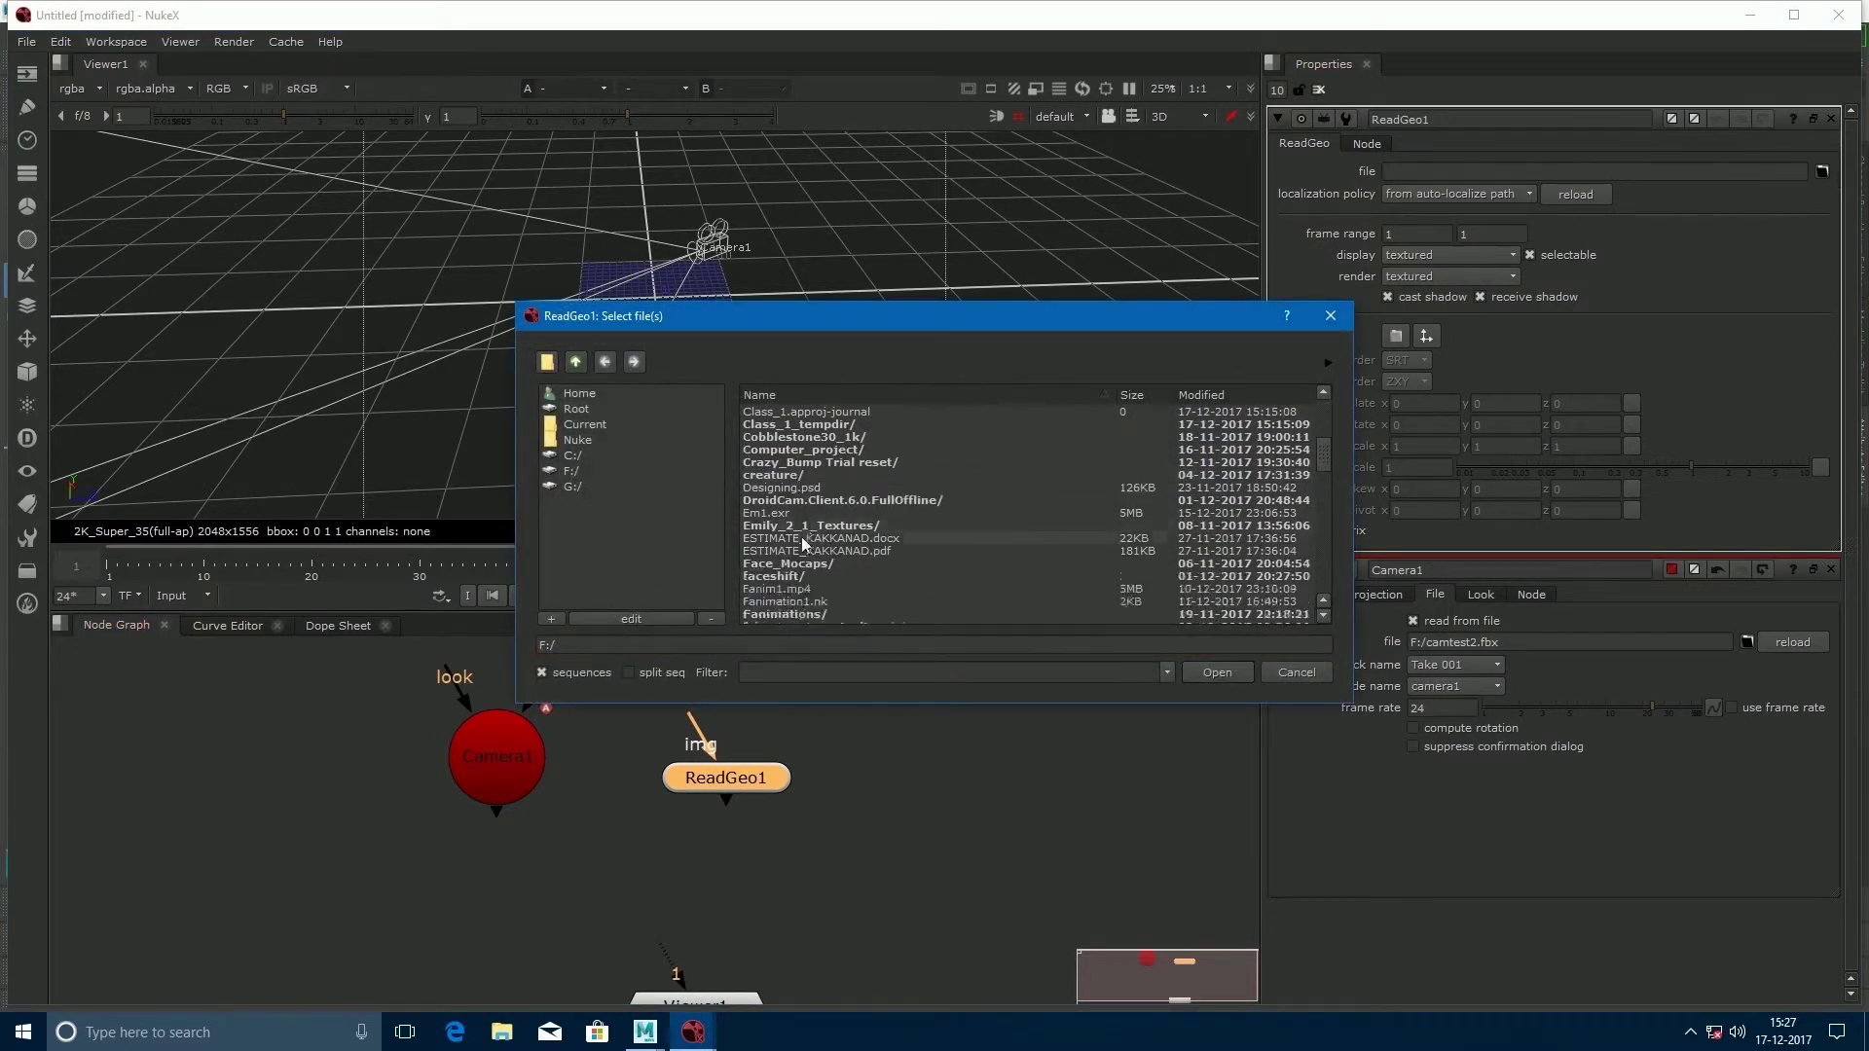
scroll(769, 598, "down", 10)
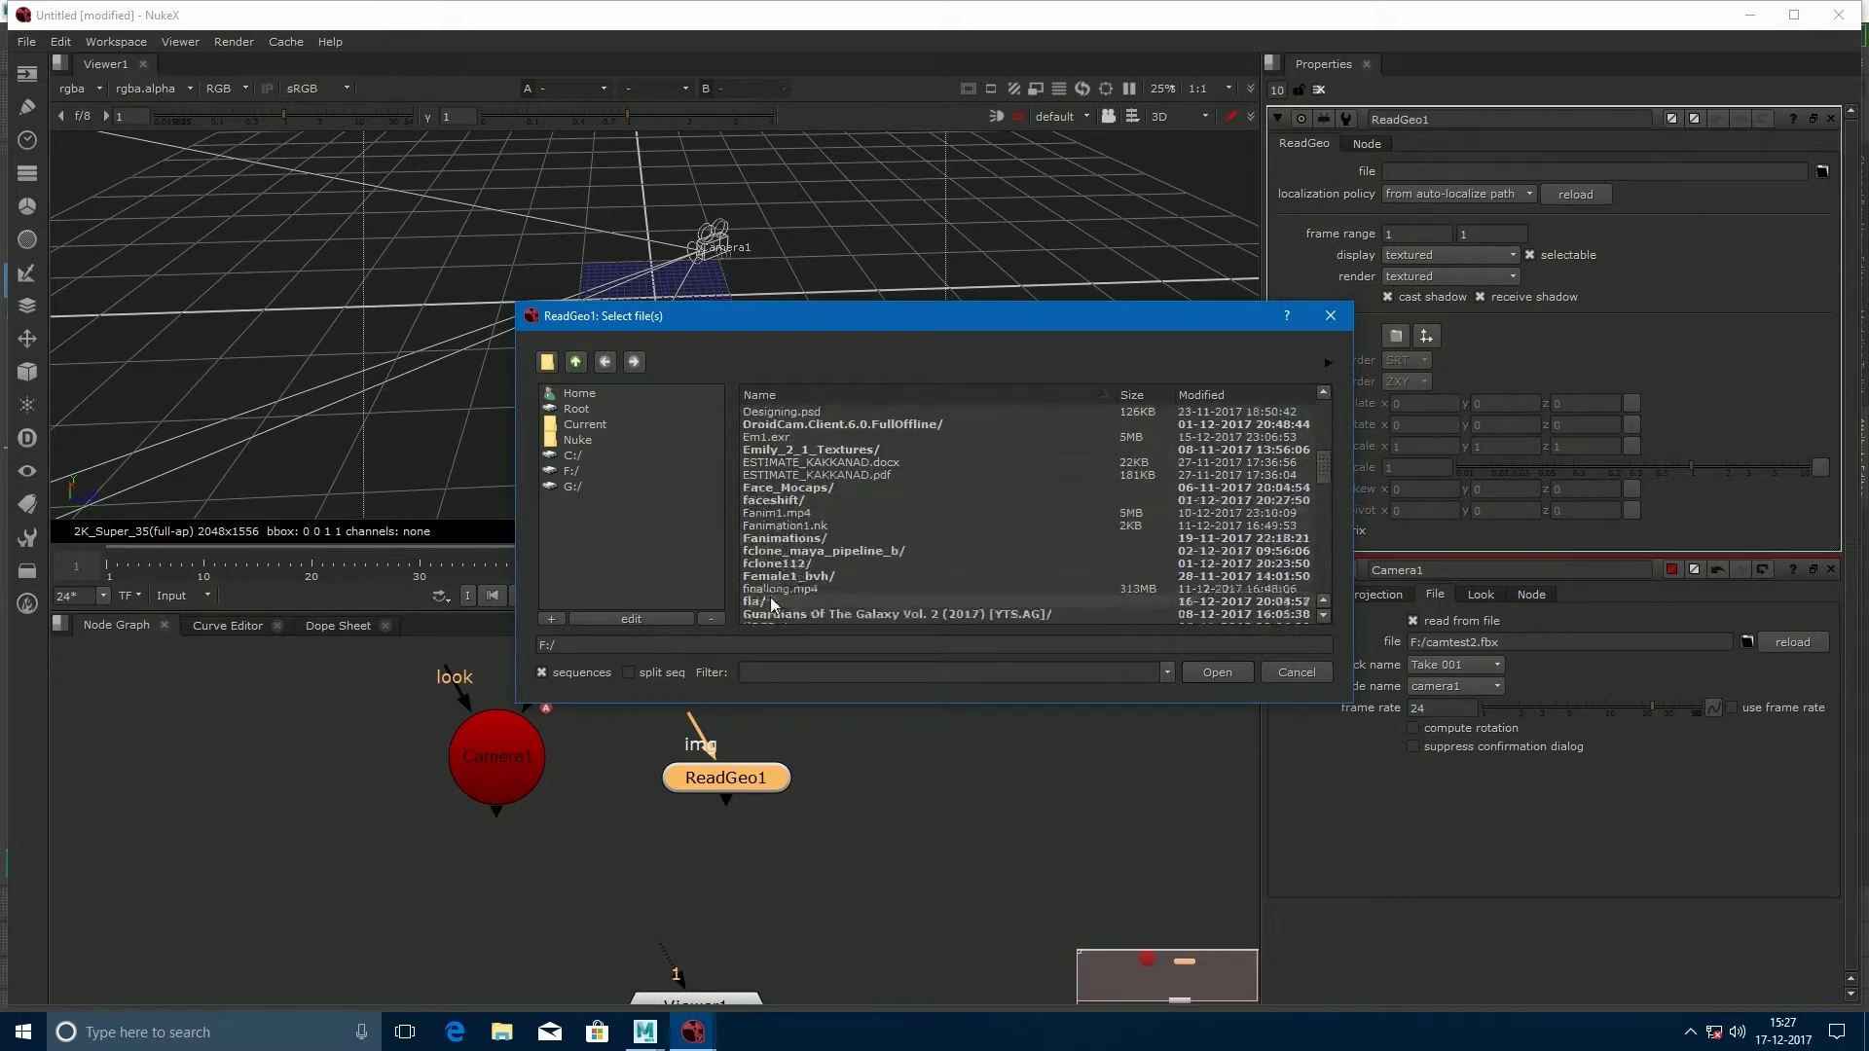
scroll(769, 598, "down", 8)
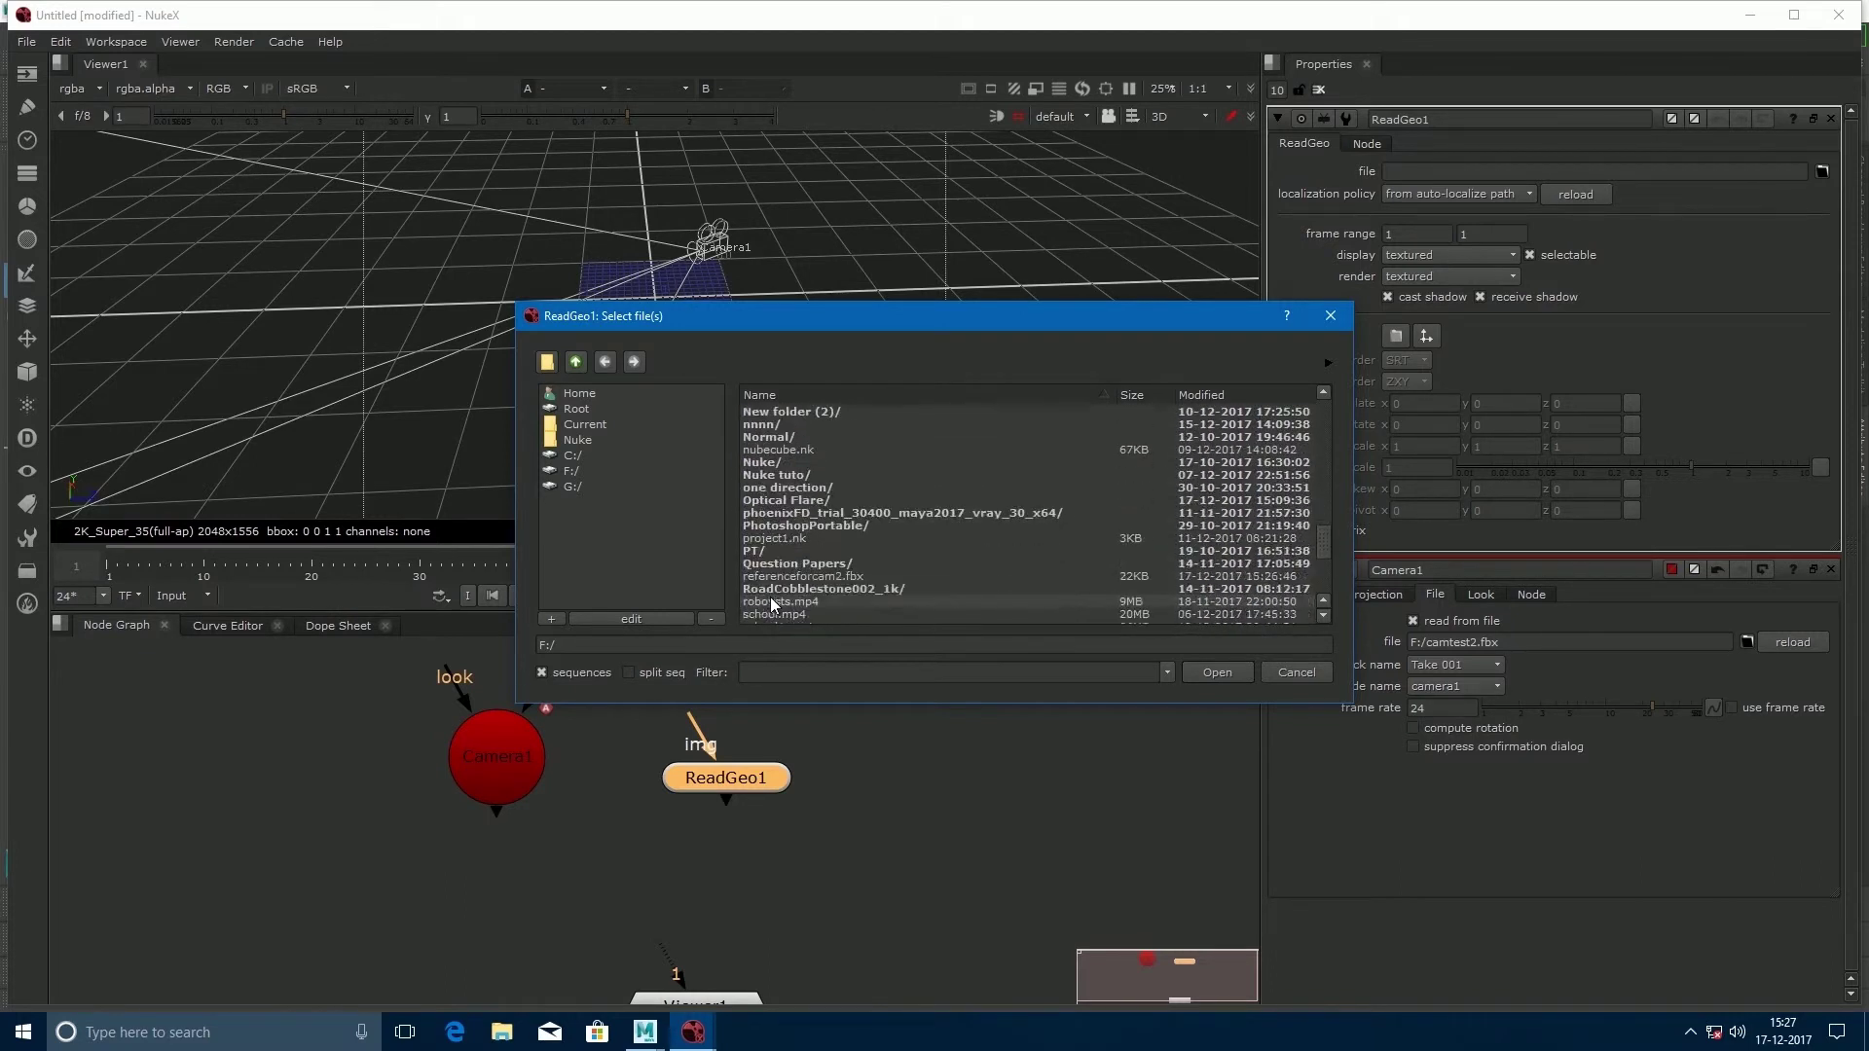
left_click(788, 577)
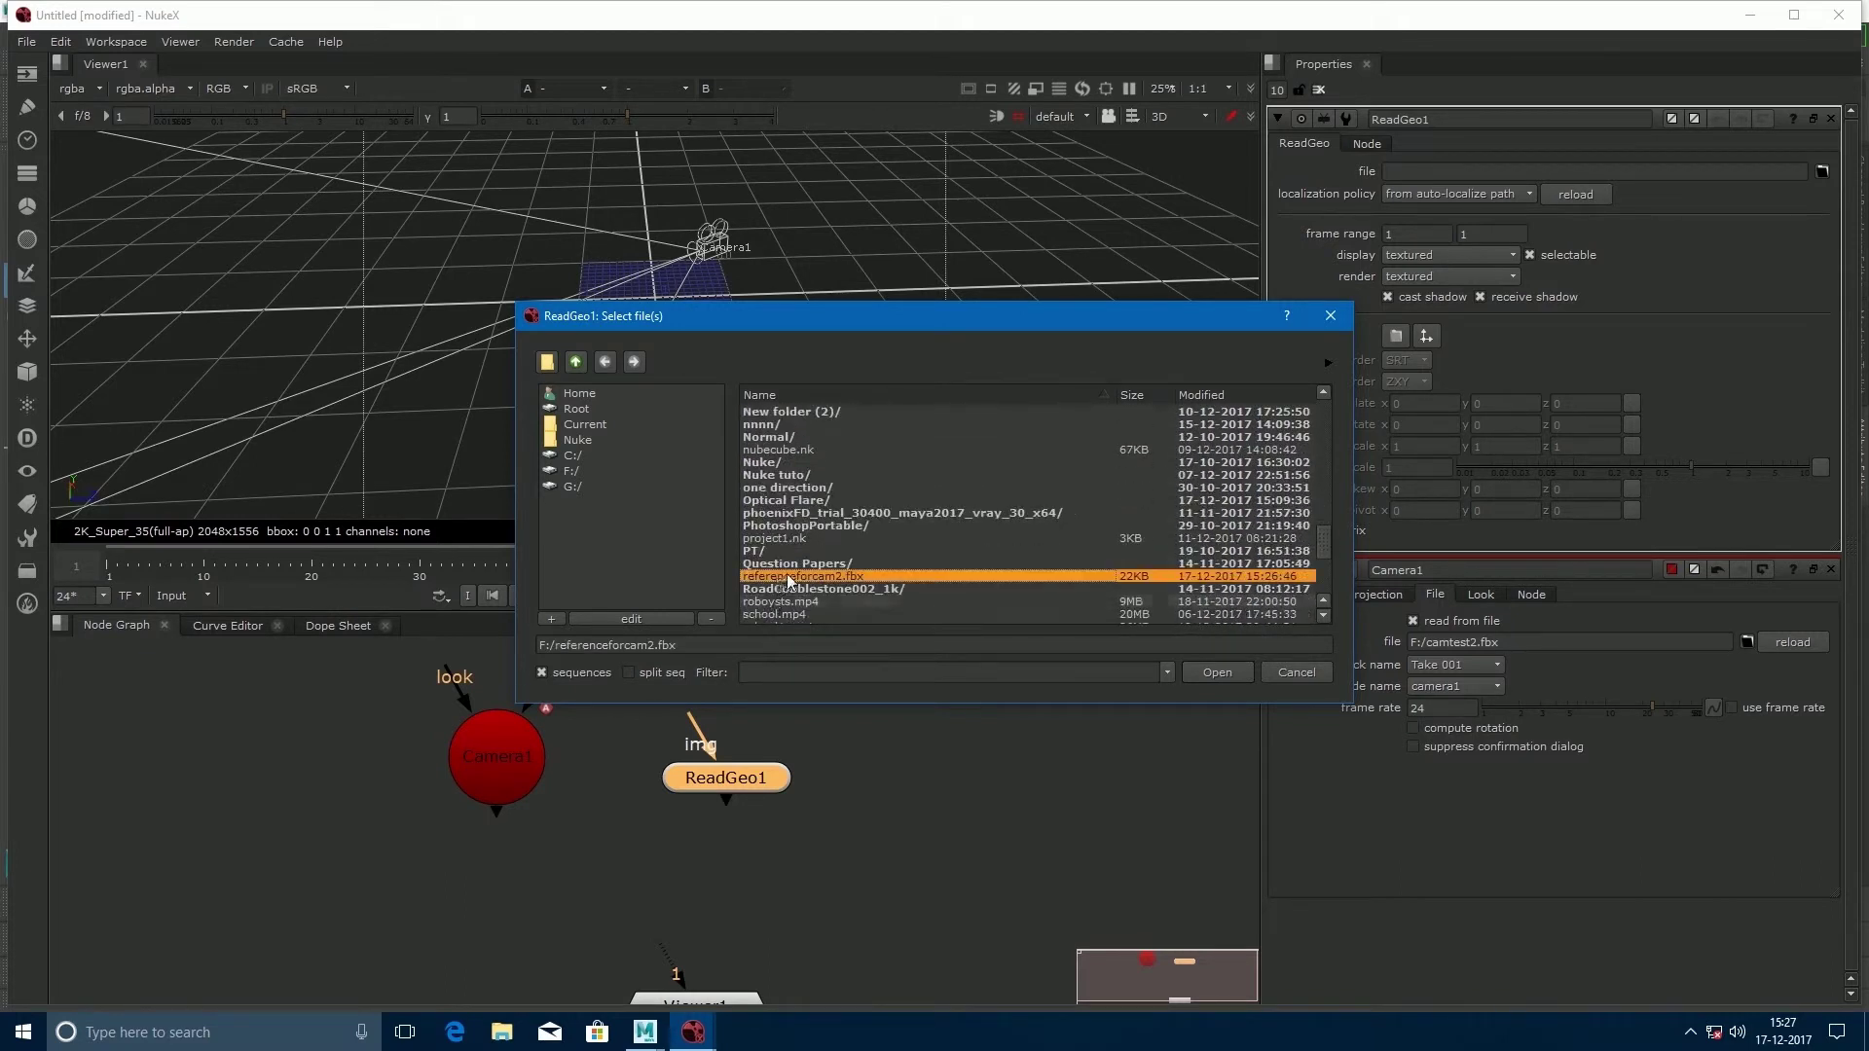
left_click(1204, 675)
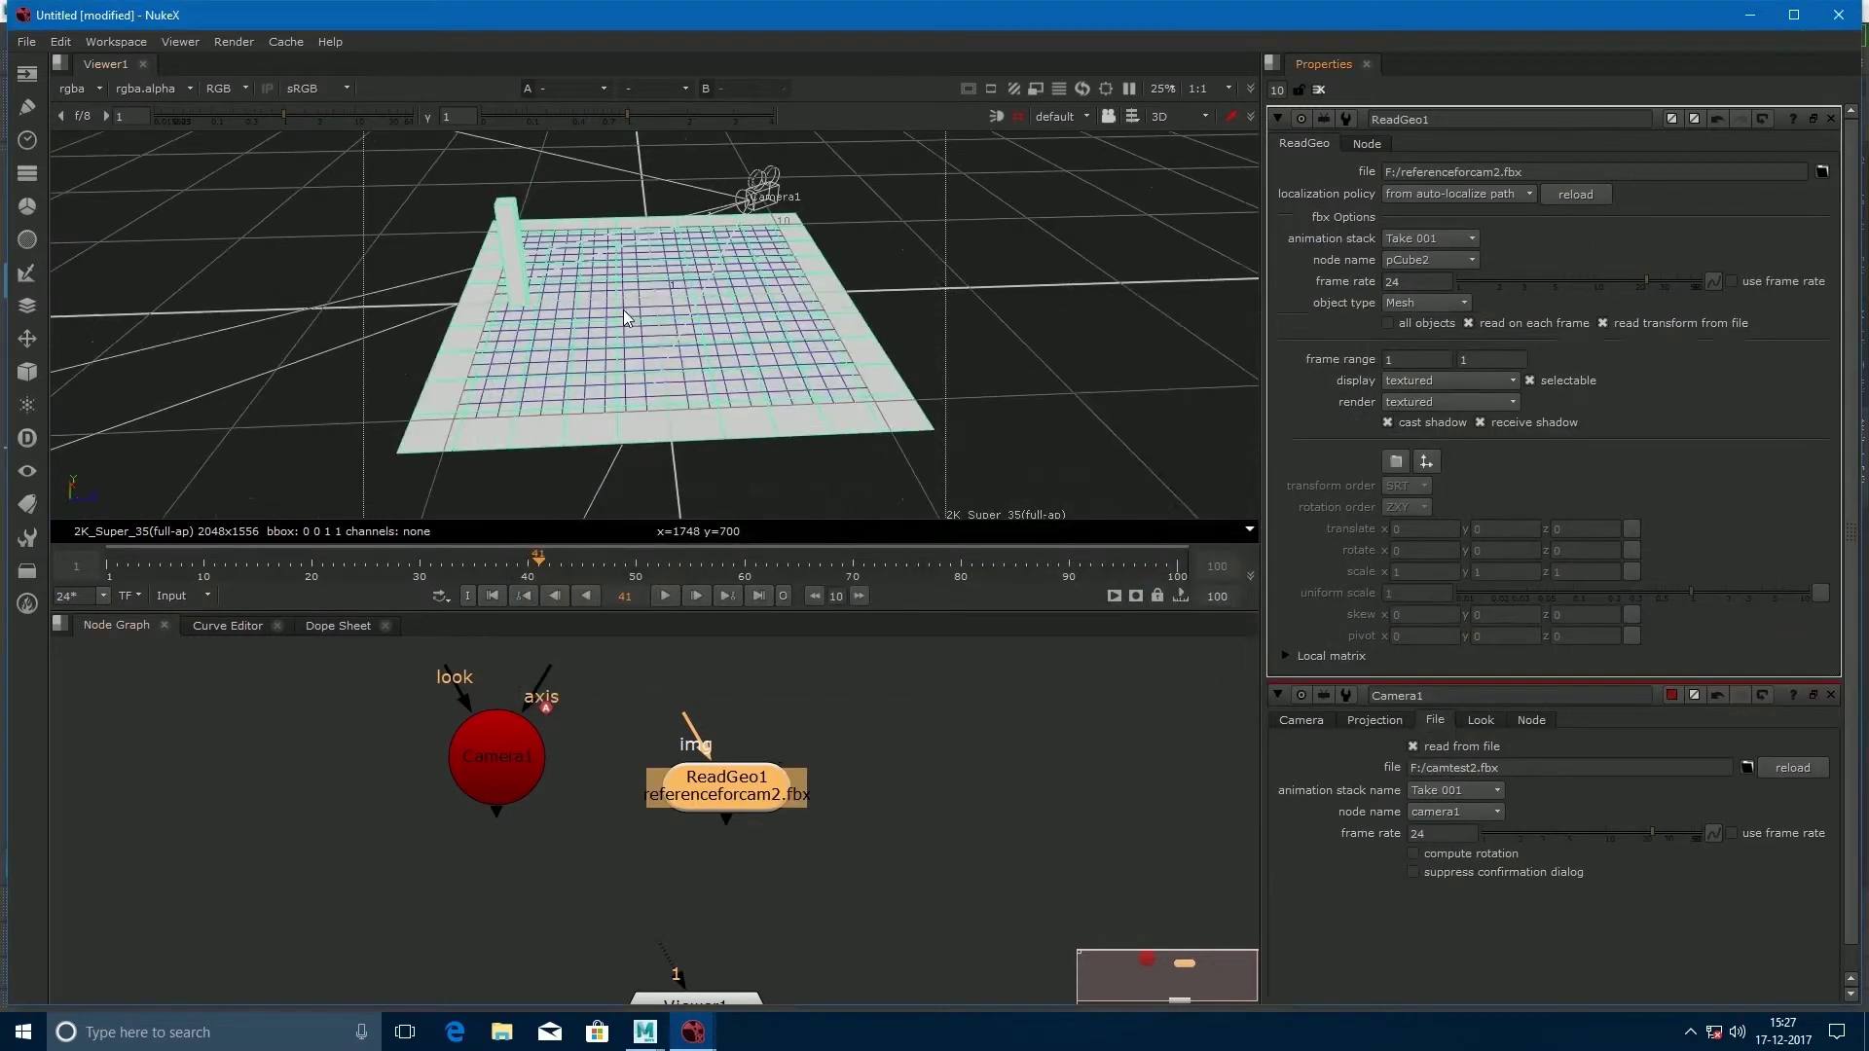
Select ReadGeo1, maximize the 3D viewer and orbit to see the pillar, floor card and Camera1.
left_click(931, 267)
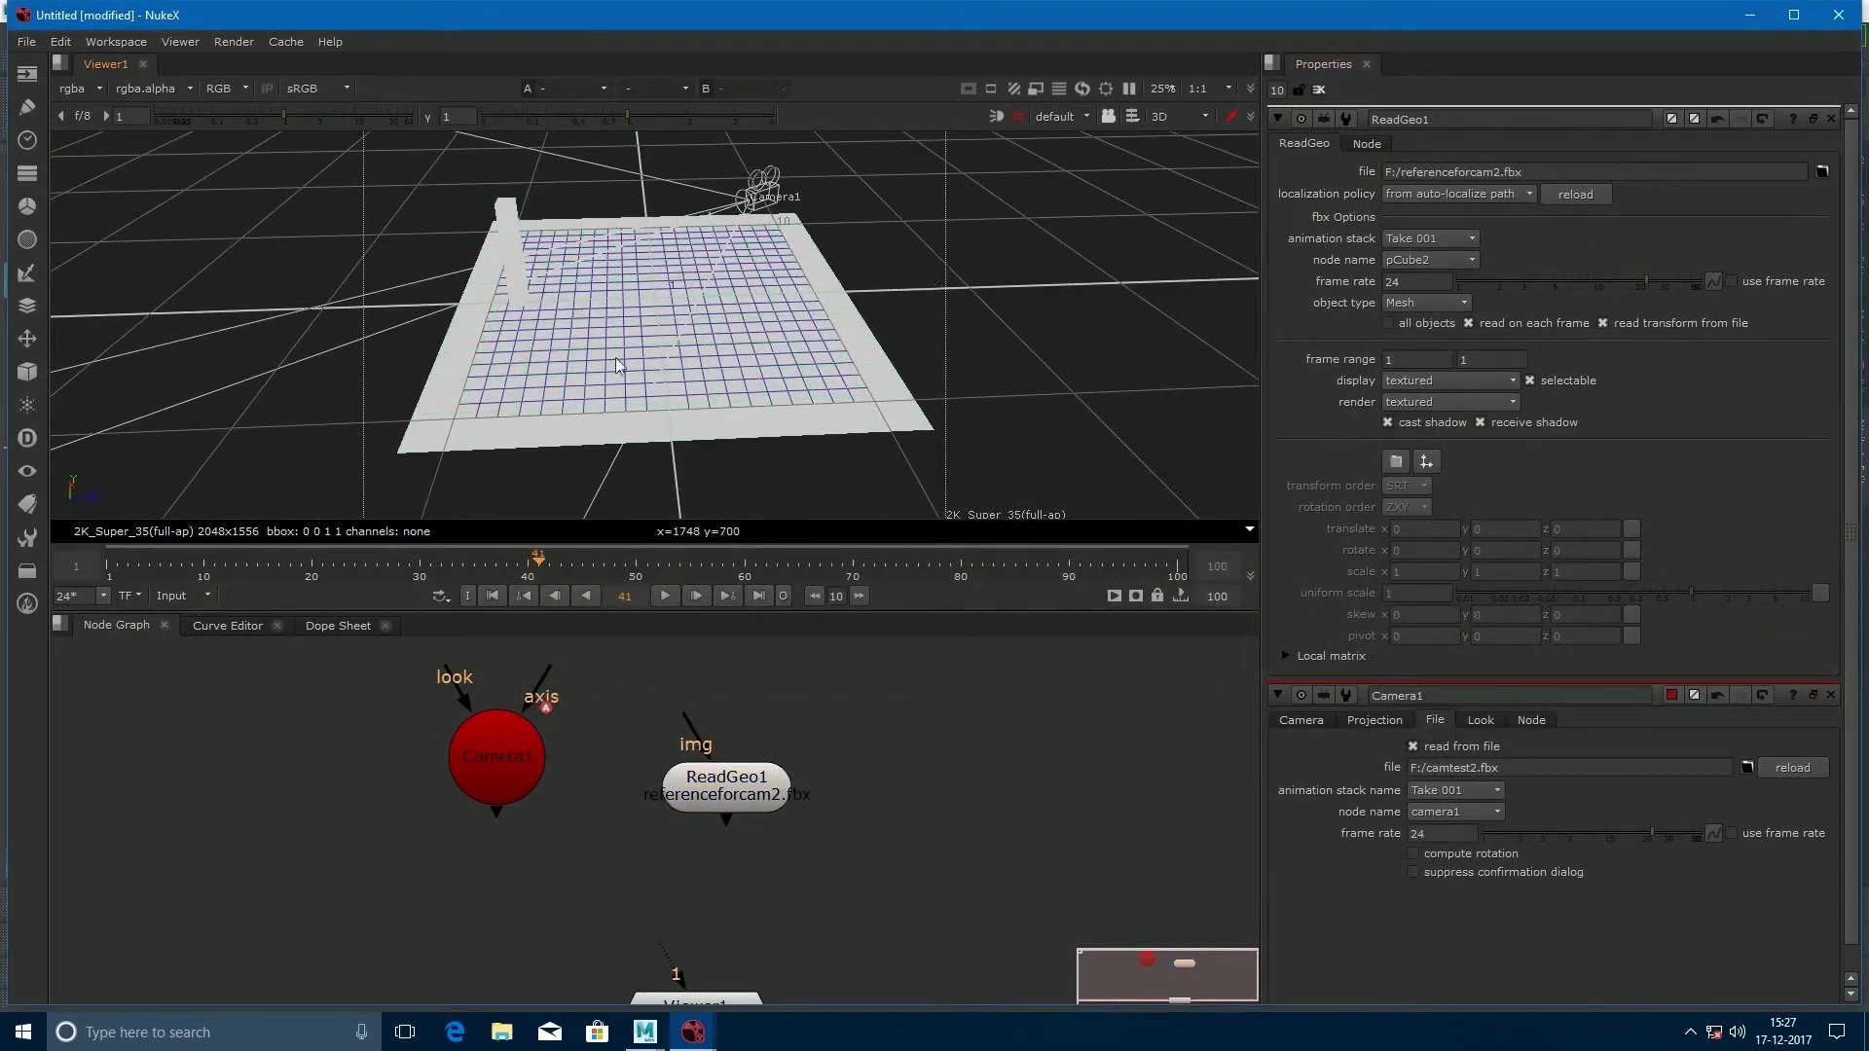
left_click_drag(628, 375, 740, 439, "ctrl")
left_click(471, 773)
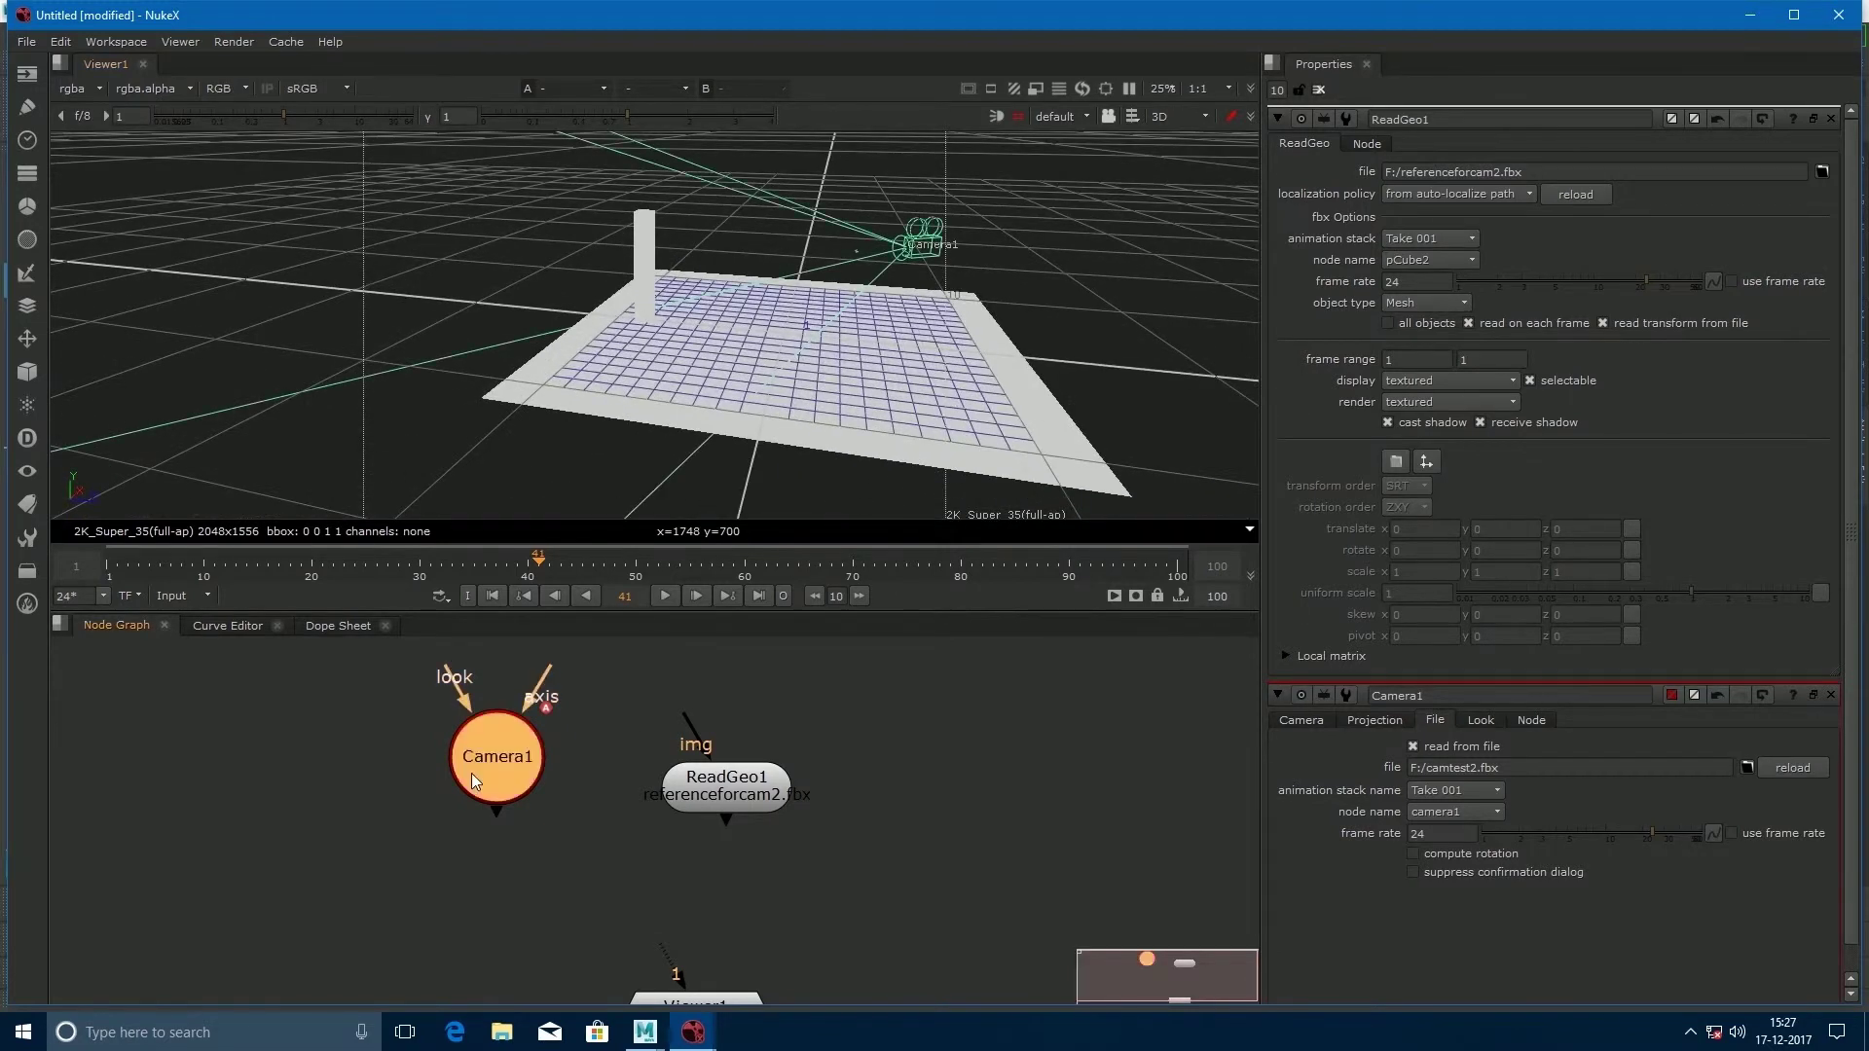
left_click(717, 808)
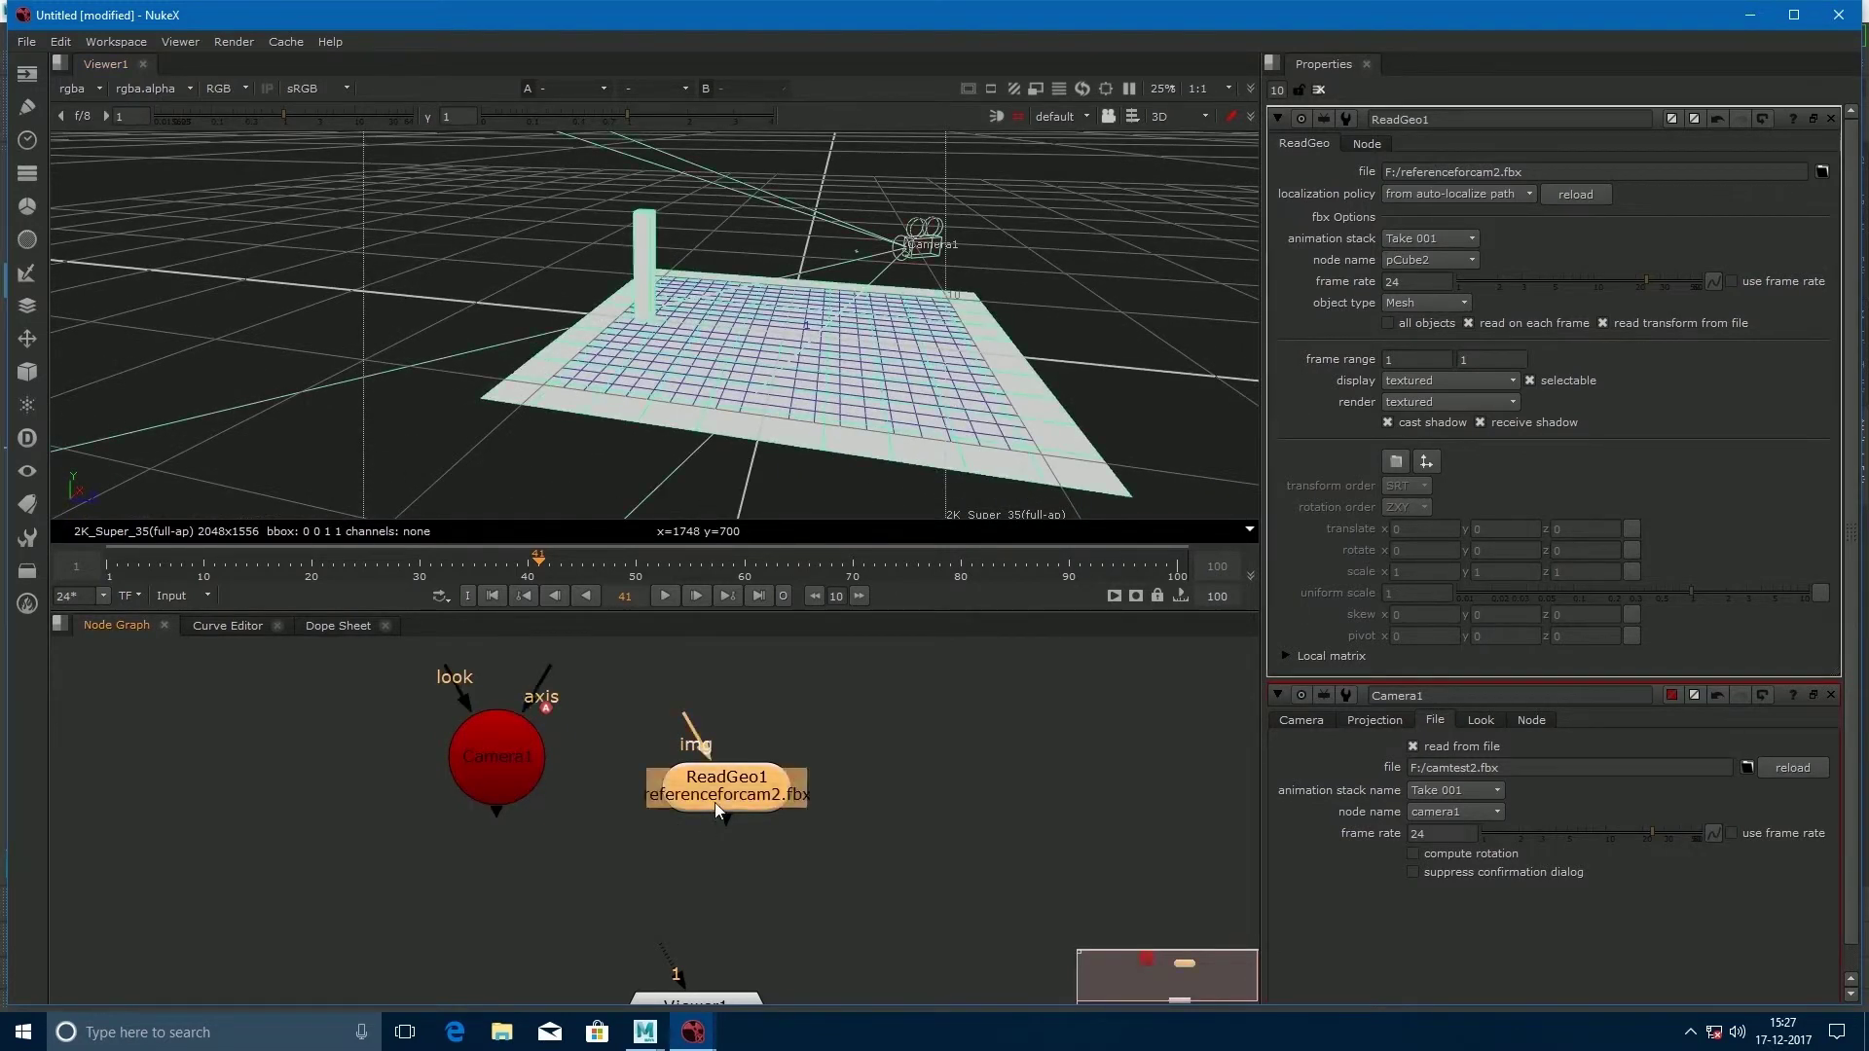
key("space")
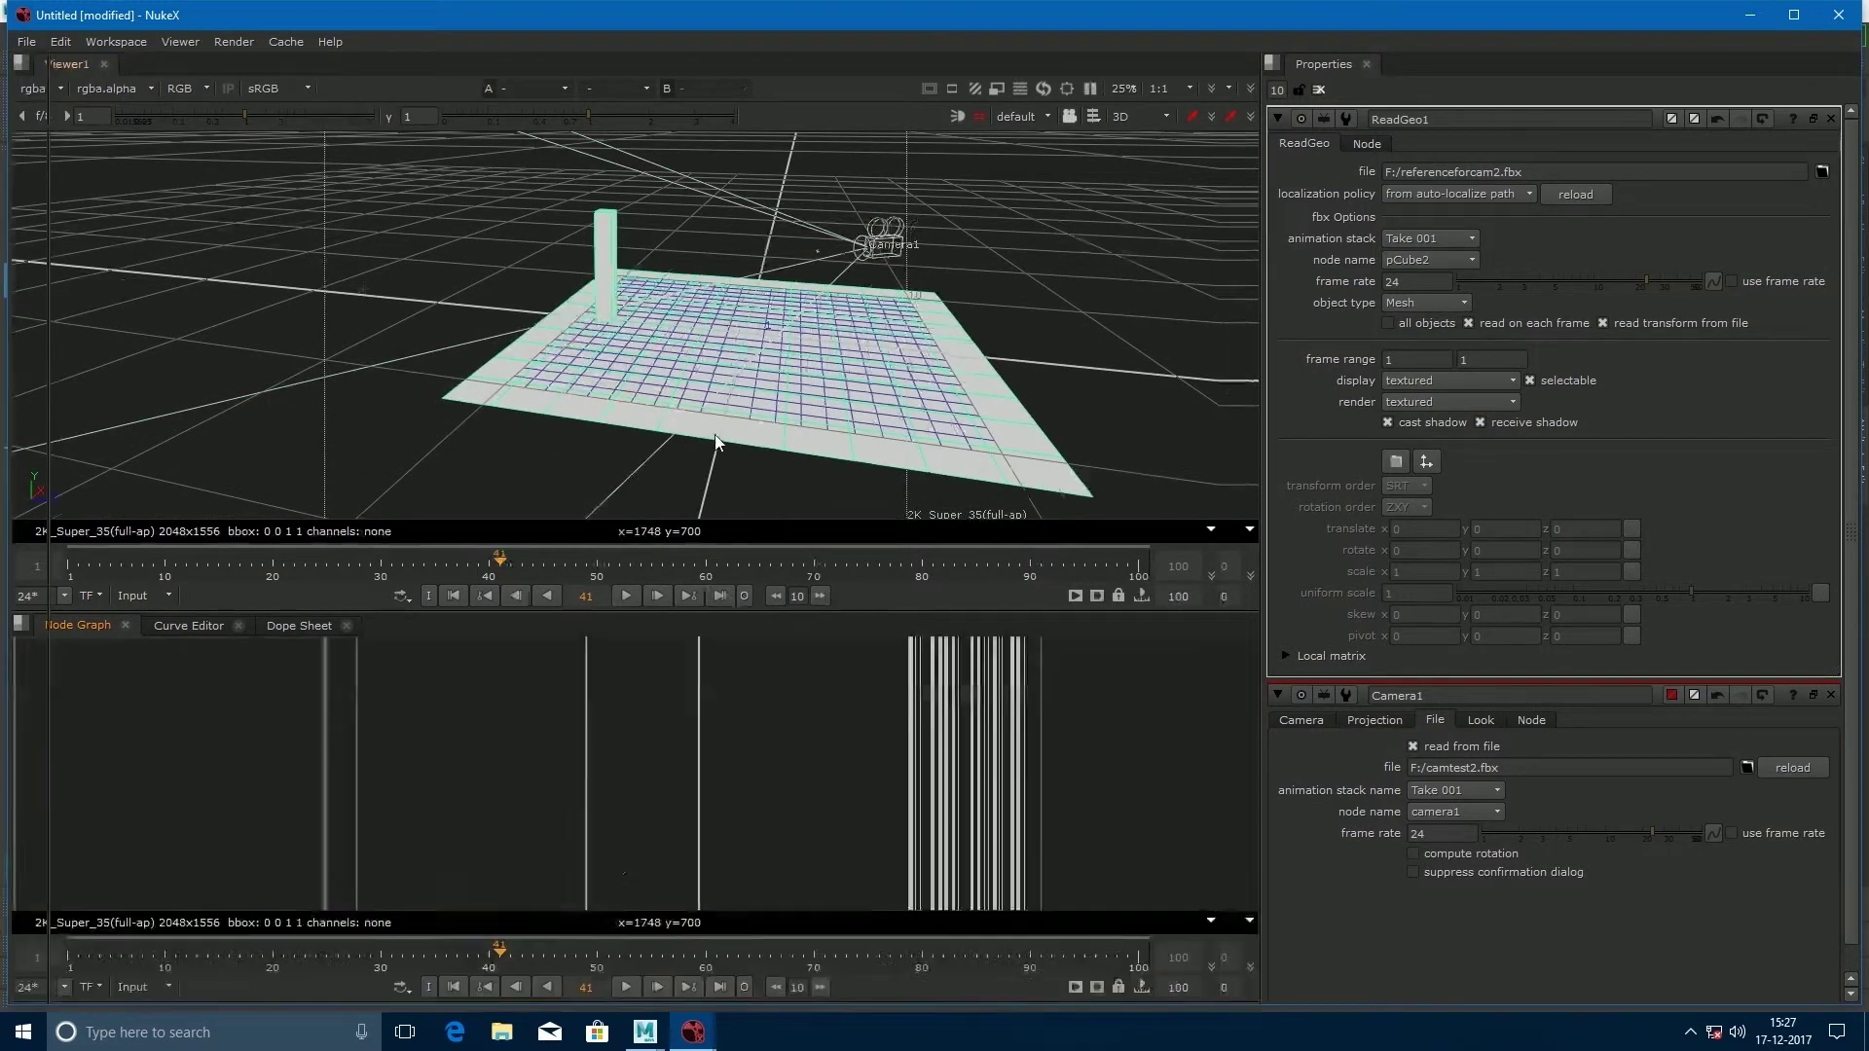
left_click_drag(1011, 552, 1073, 494, "ctrl")
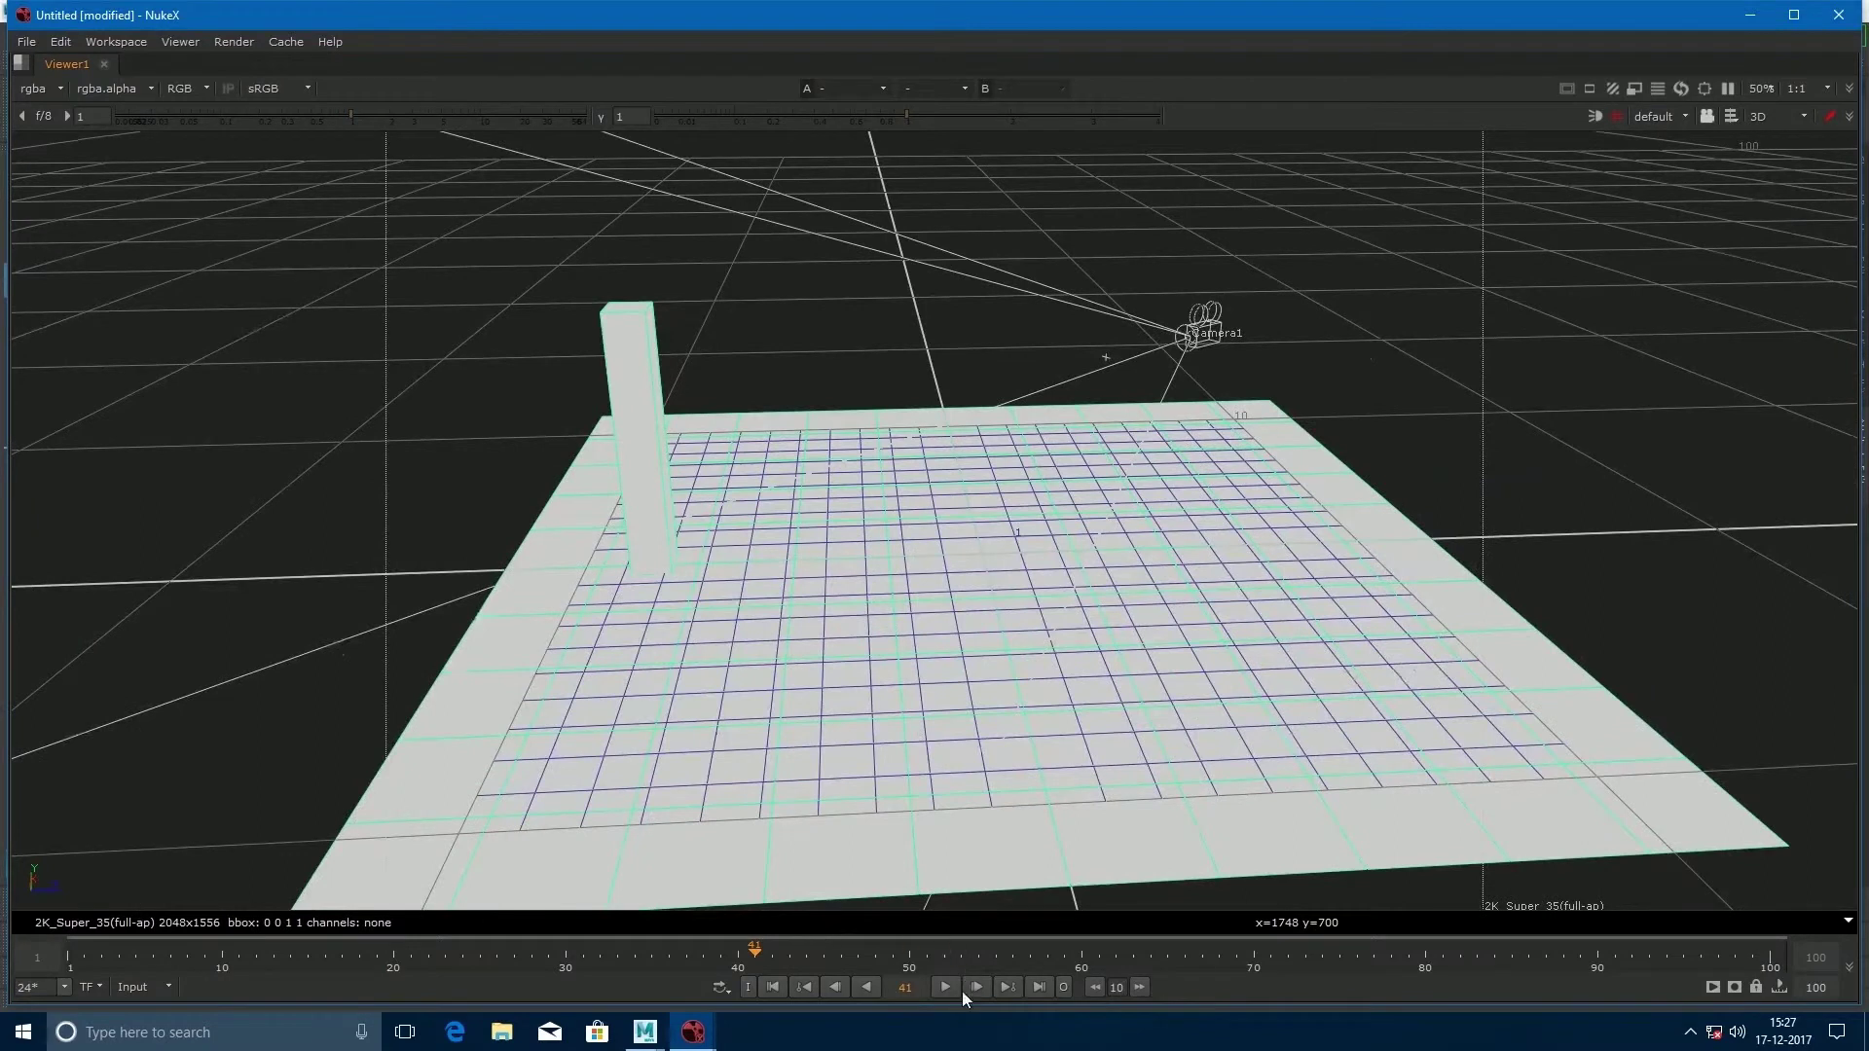
Play Camera1's animation while orbiting around the floor and pillar, then stop and rewind to frame 1.
left_click(774, 986)
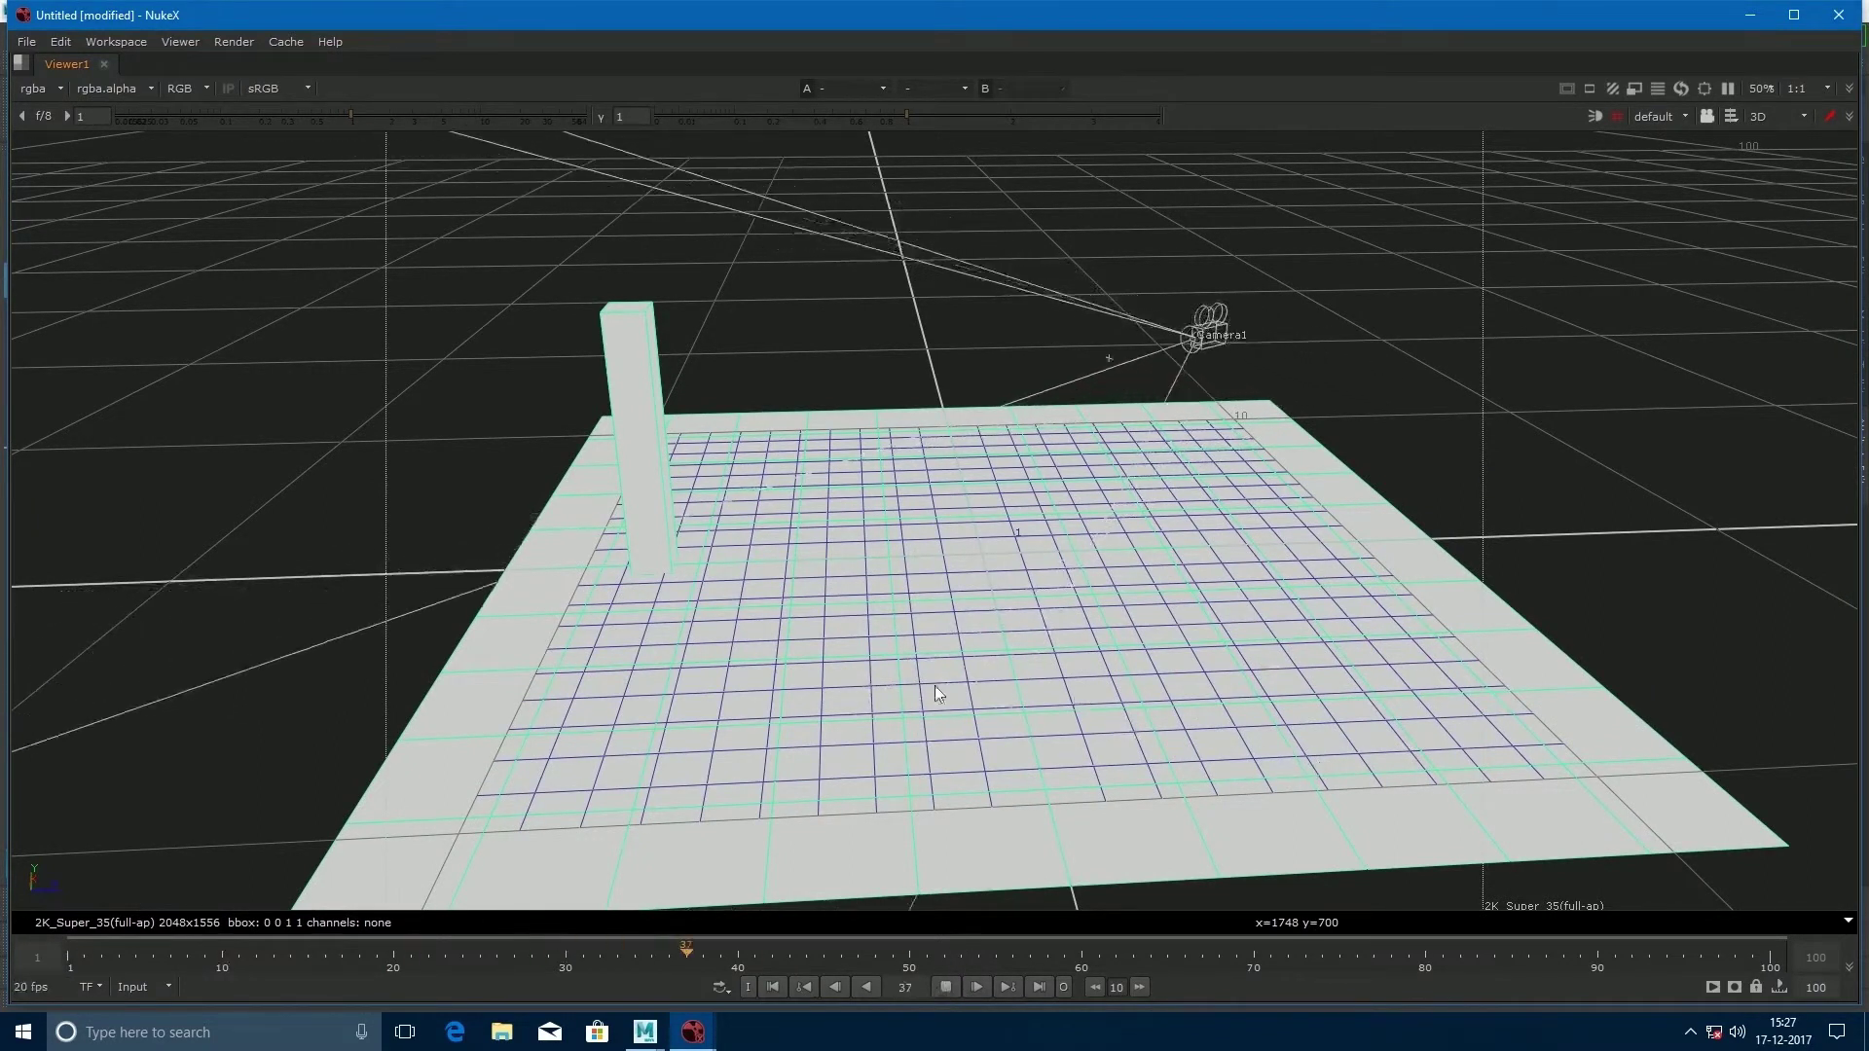
left_click_drag(879, 679, 678, 606, "ctrl")
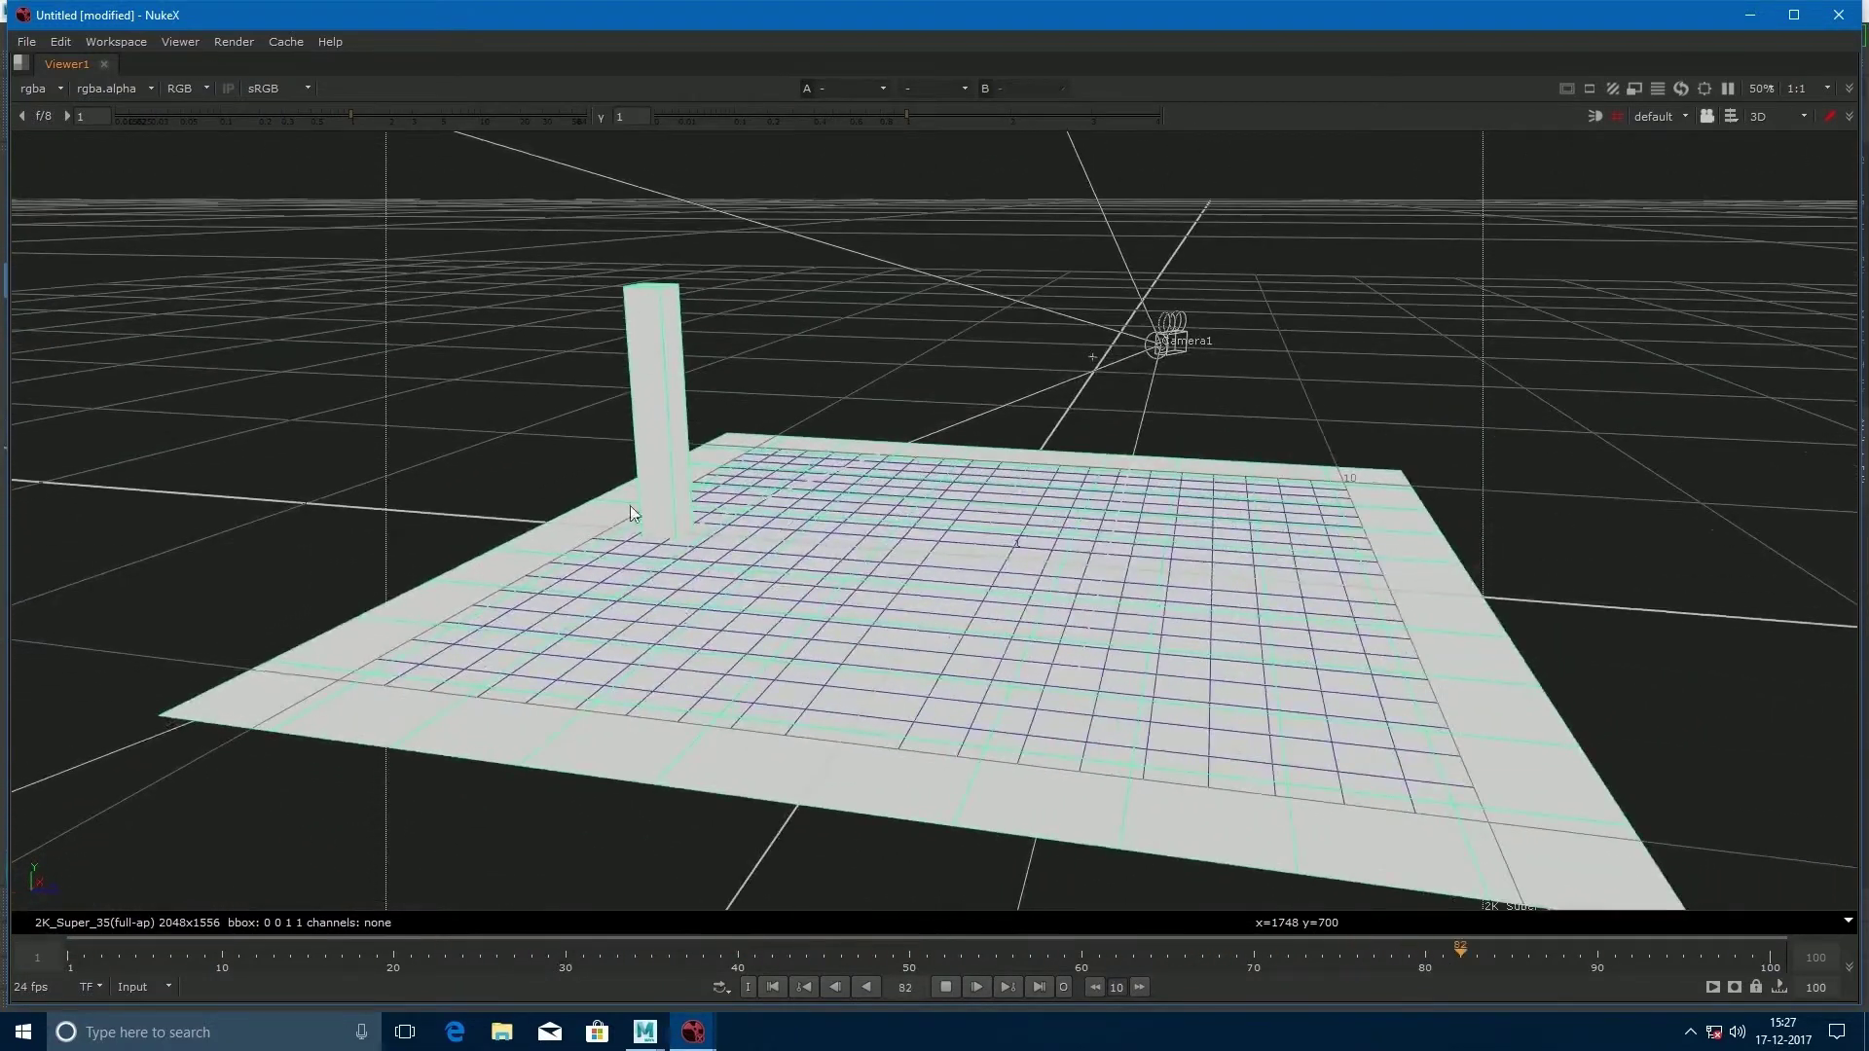
left_click_drag(699, 676, 1097, 633, "ctrl")
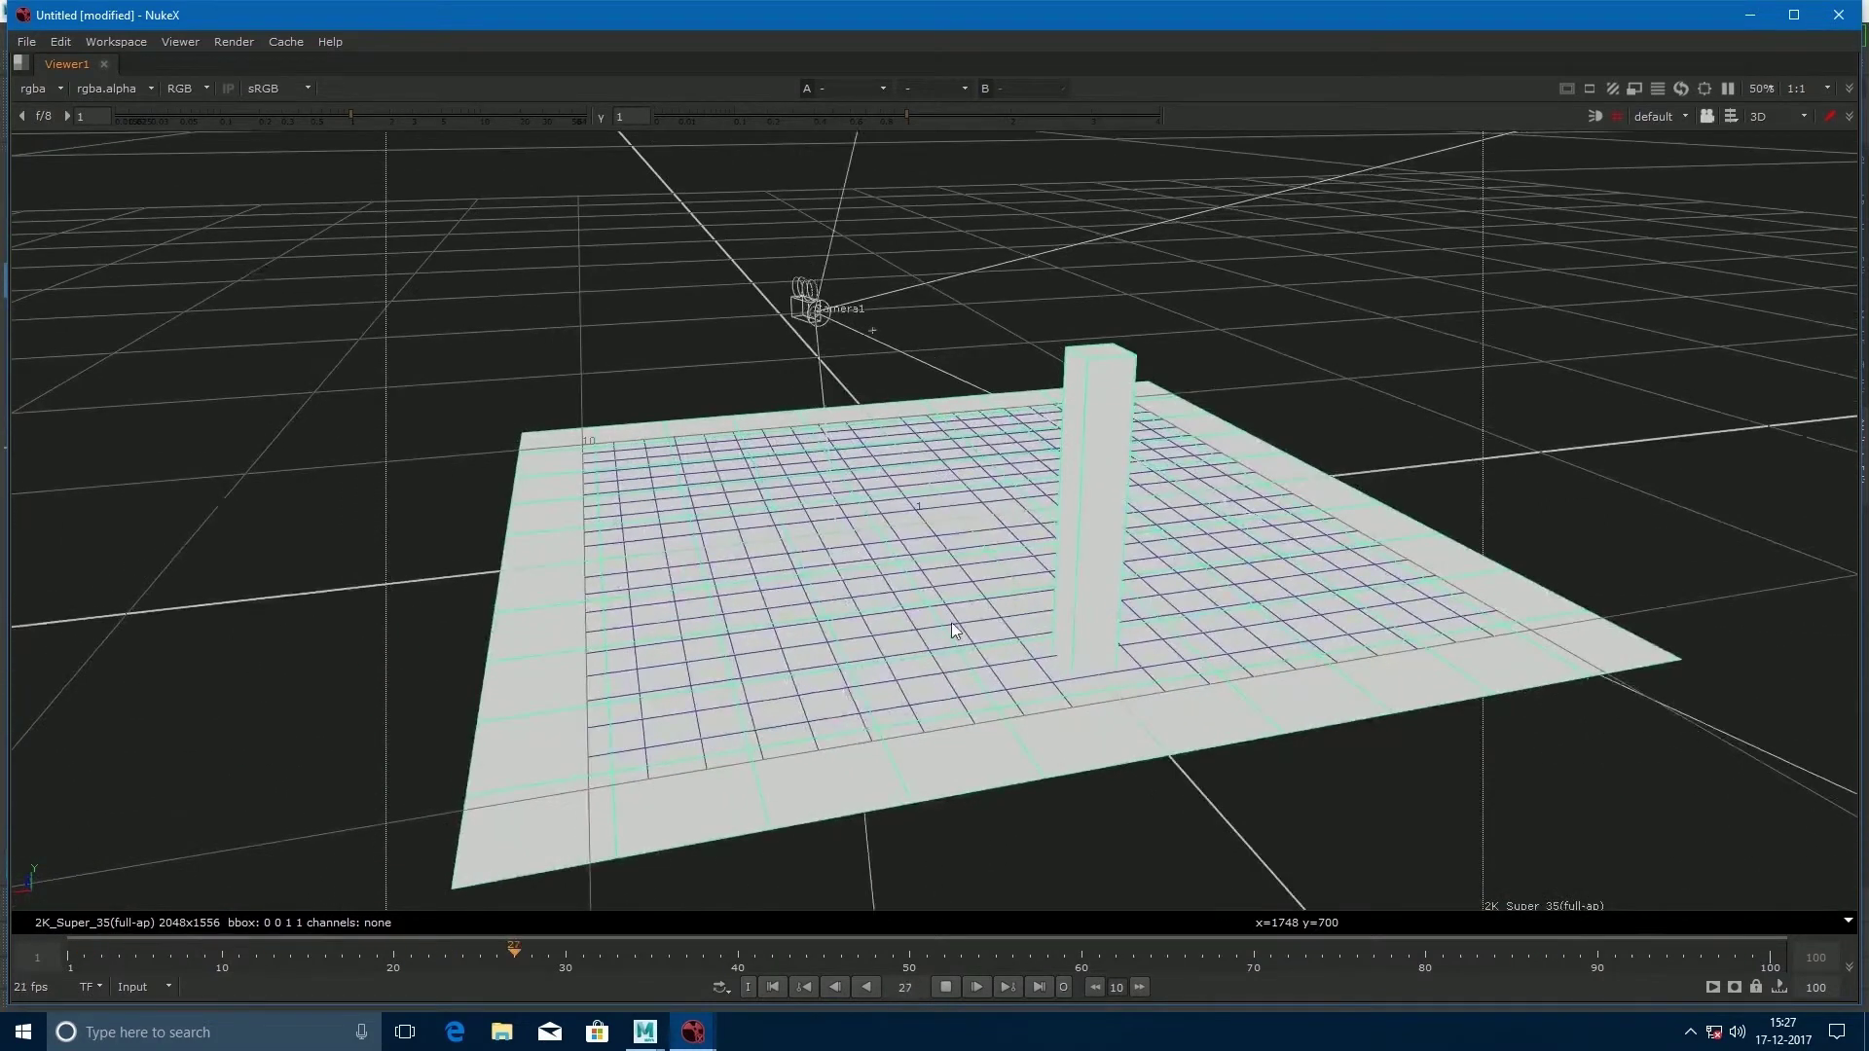
left_click(945, 987)
left_click(773, 987)
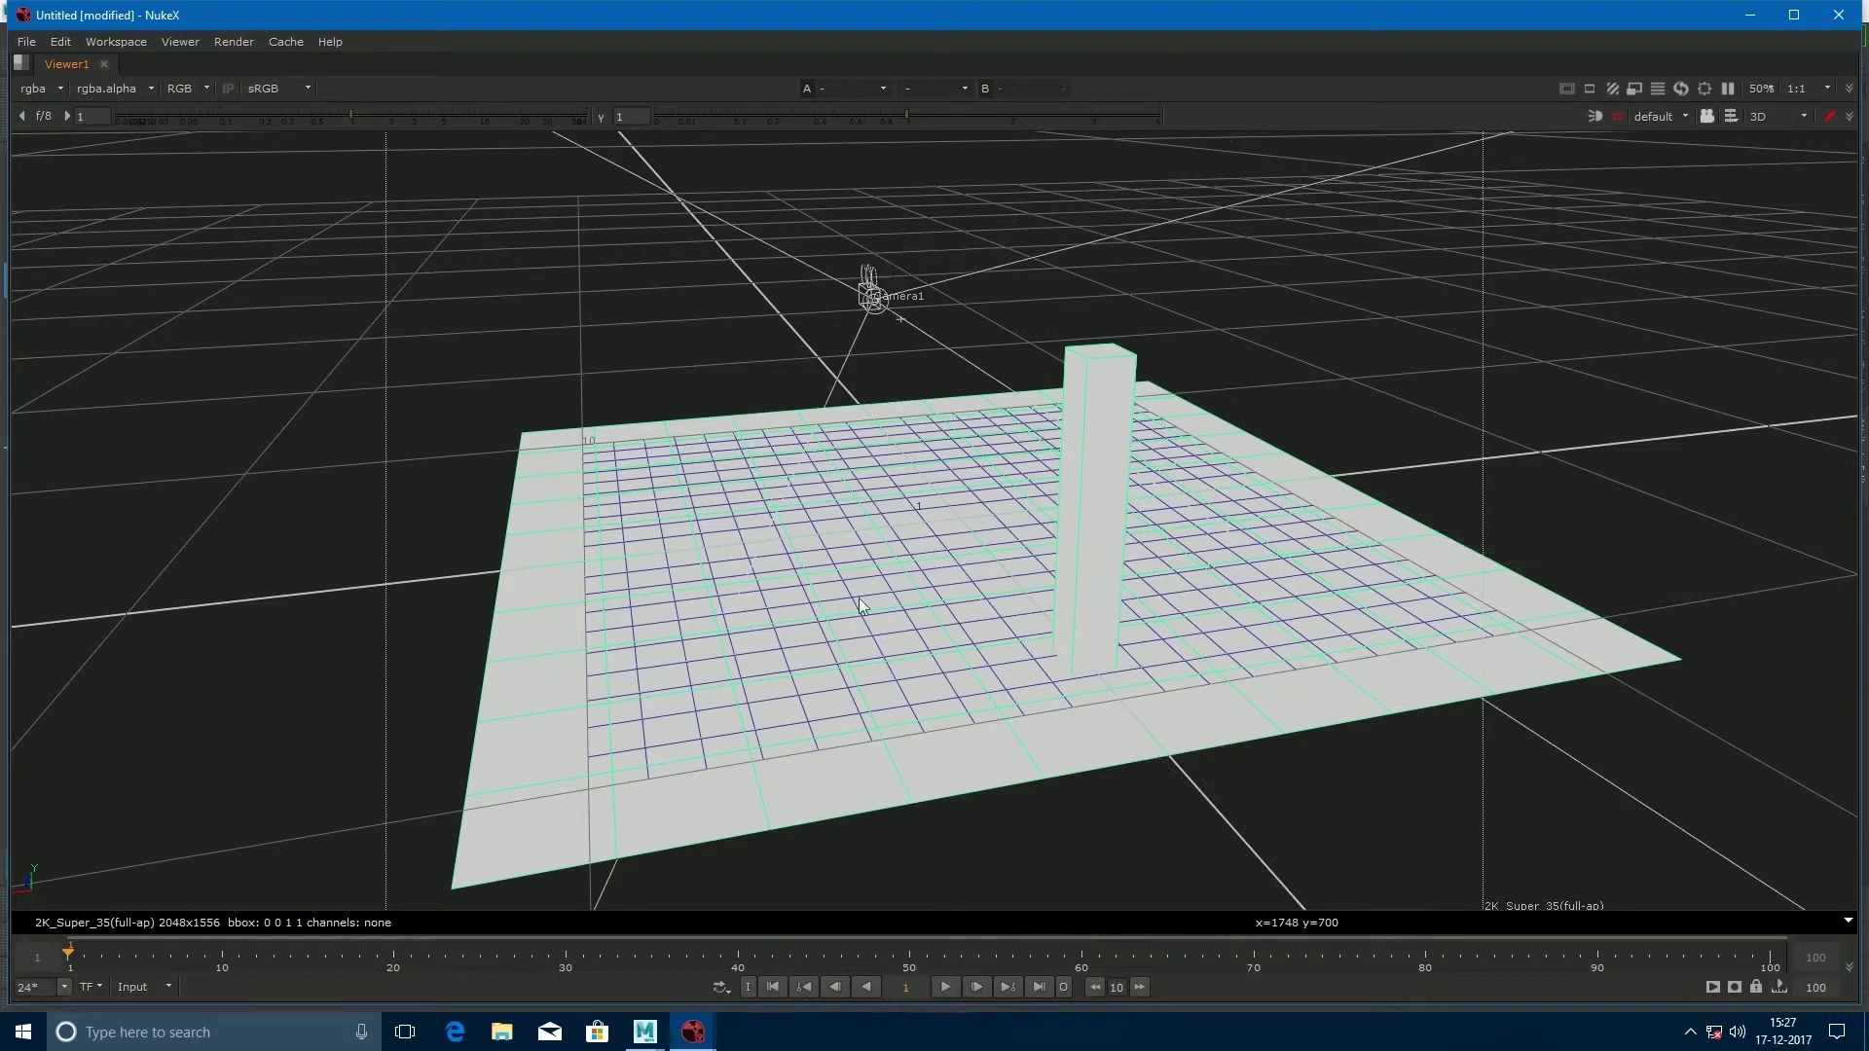
right_click_drag(859, 597, 677, 495, "alt")
right_click_drag(602, 312, 658, 352, "alt")
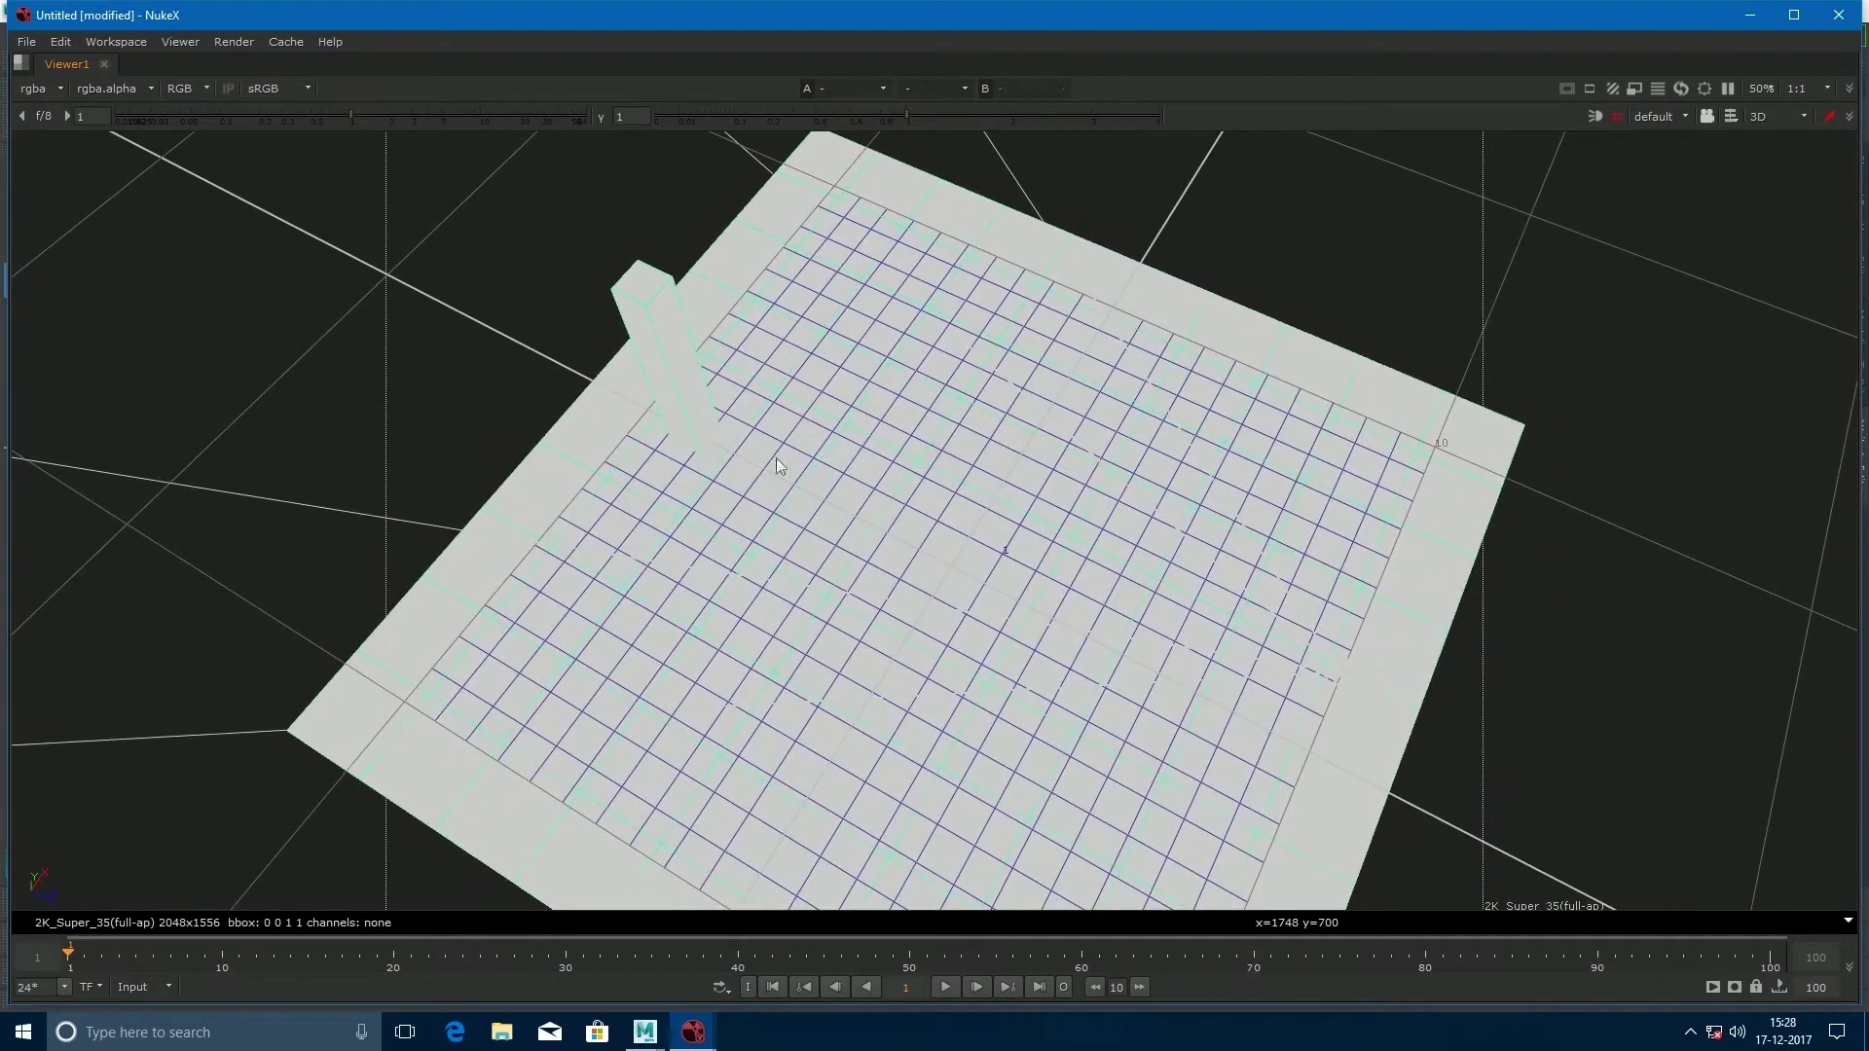
scroll(796, 679, "down", 4)
right_click_drag(803, 691, 728, 670, "alt")
scroll(861, 664, "down", 2)
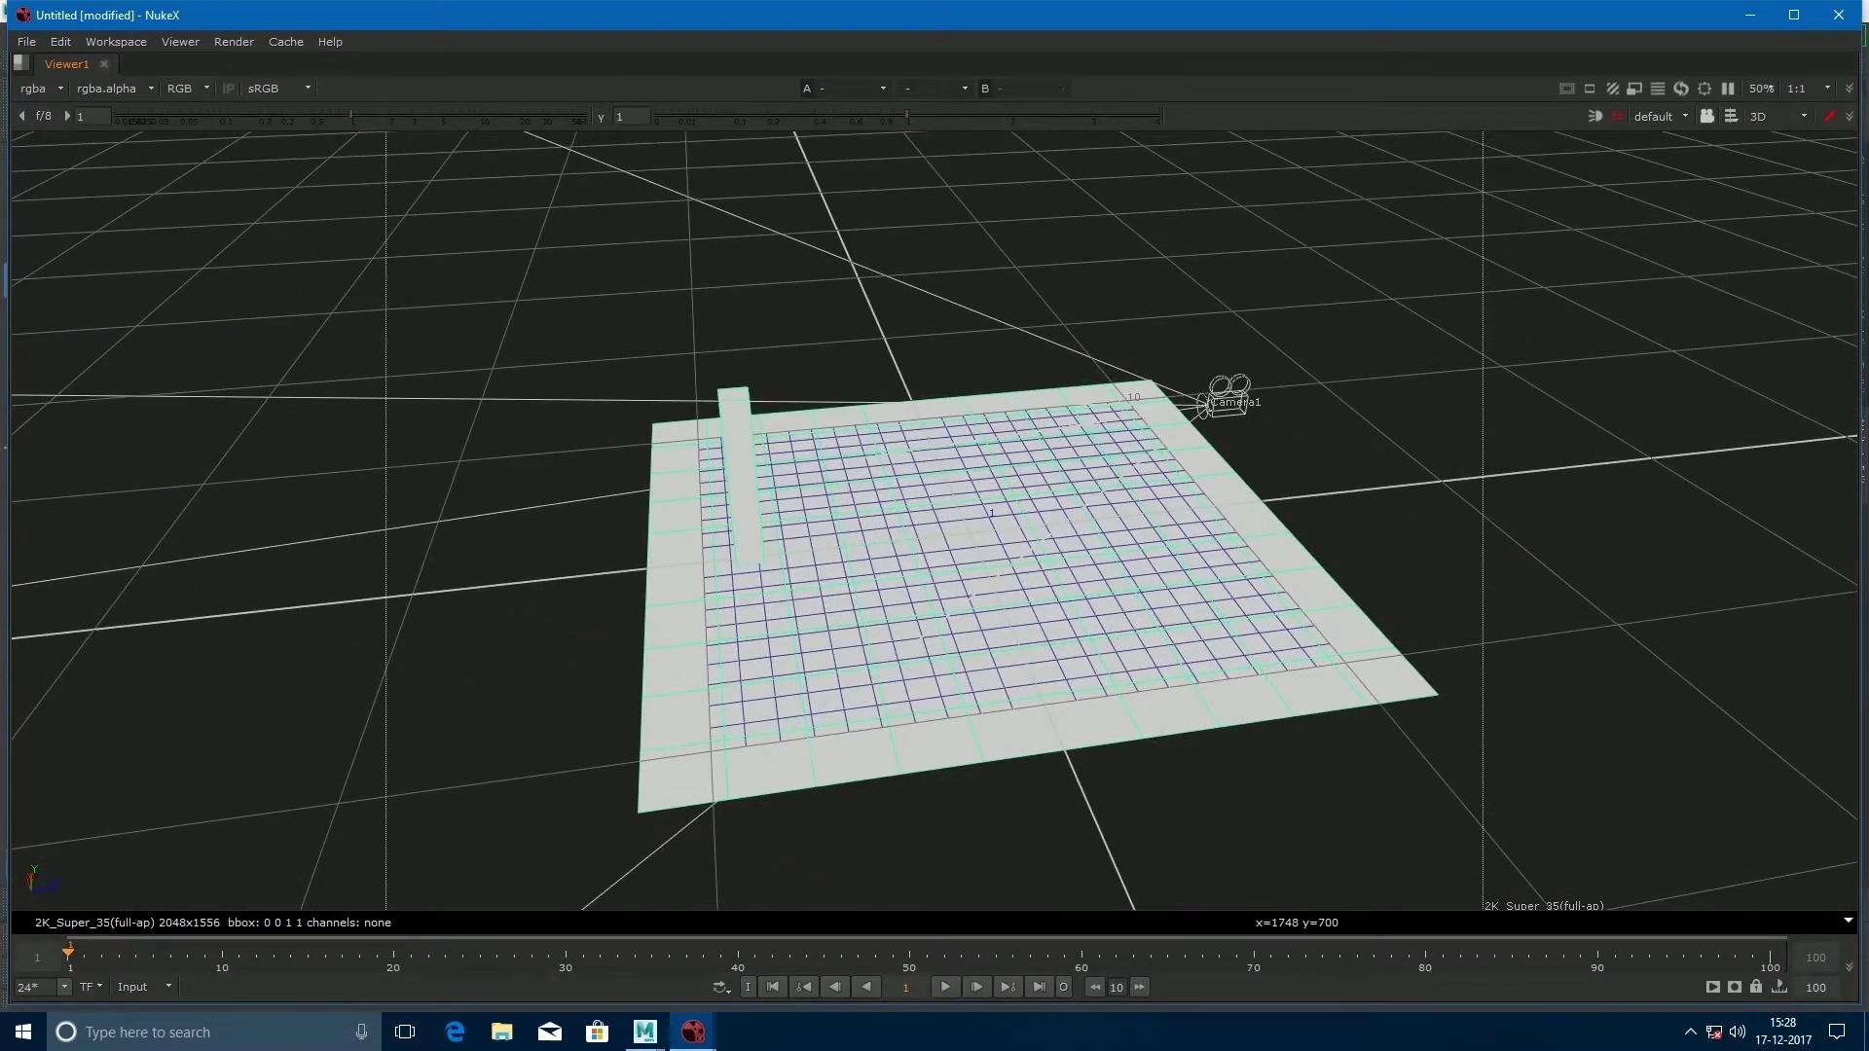
Compare the NukeX scene against the original Maya scene, then return to NukeX.
mouse_move(645, 1030)
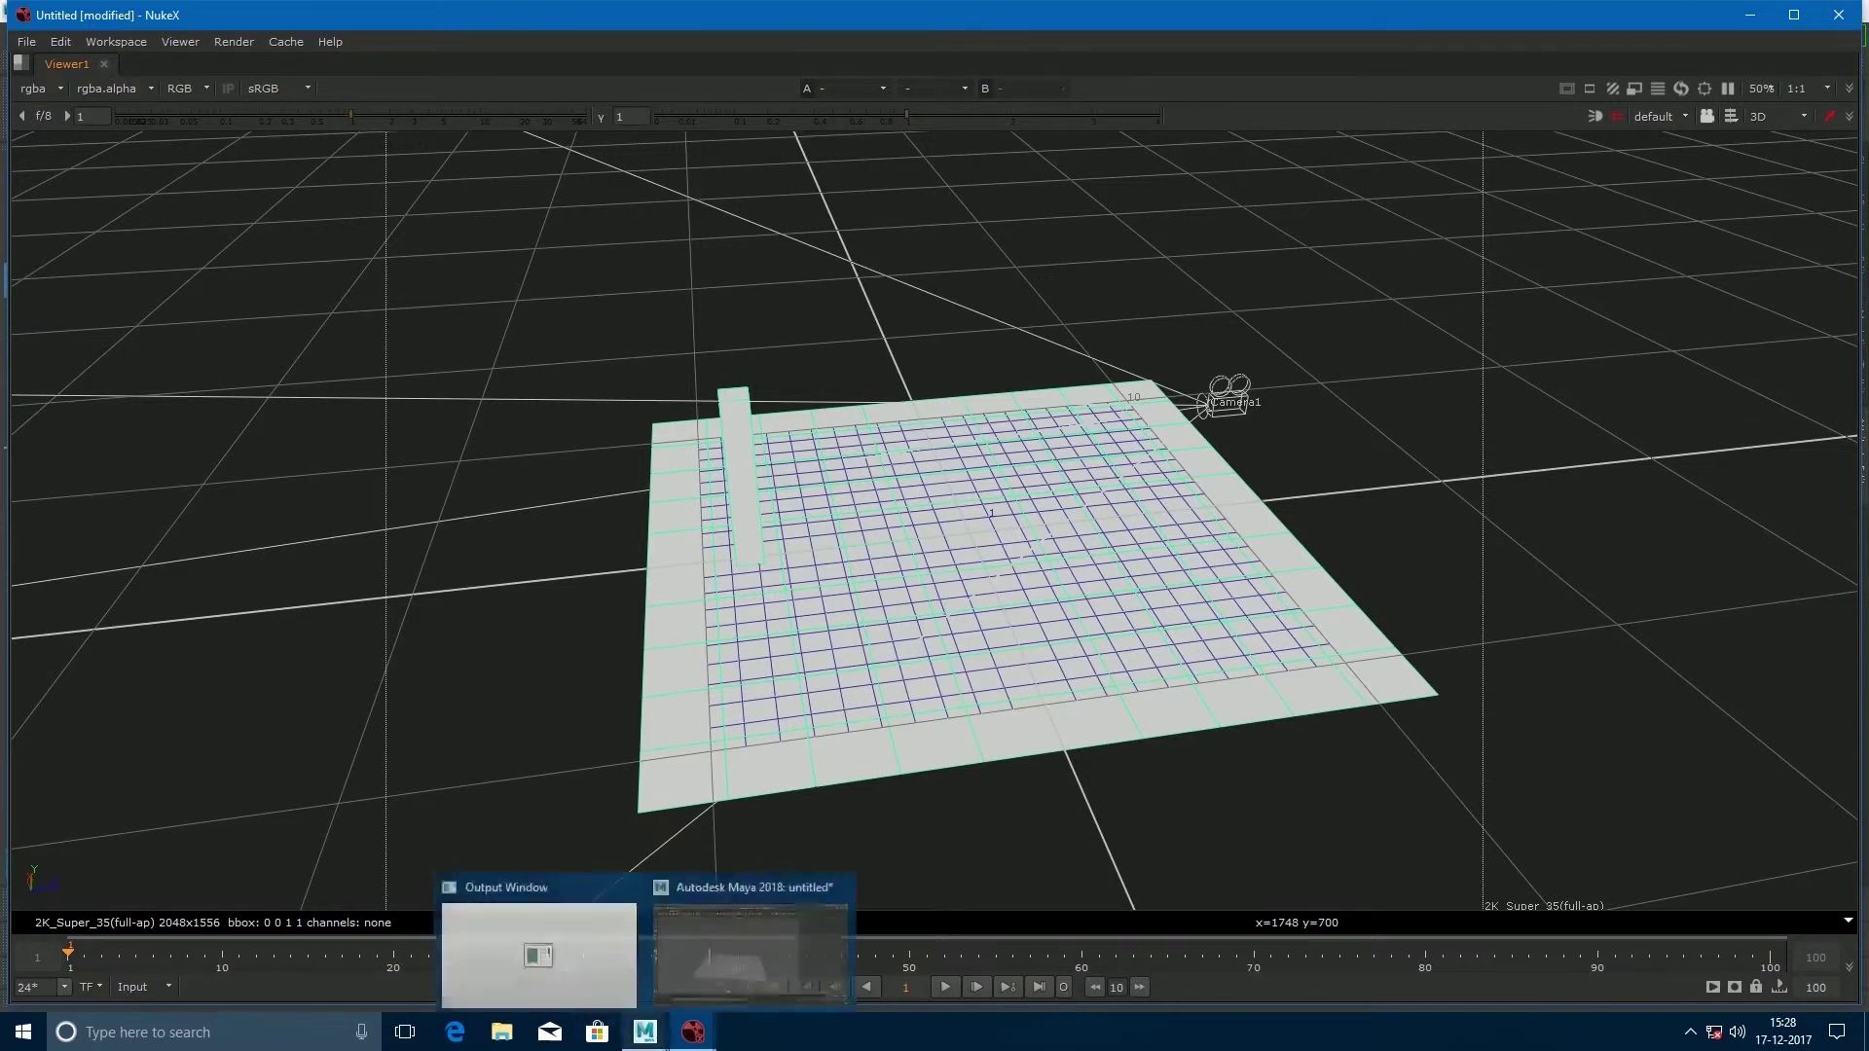
left_click(752, 968)
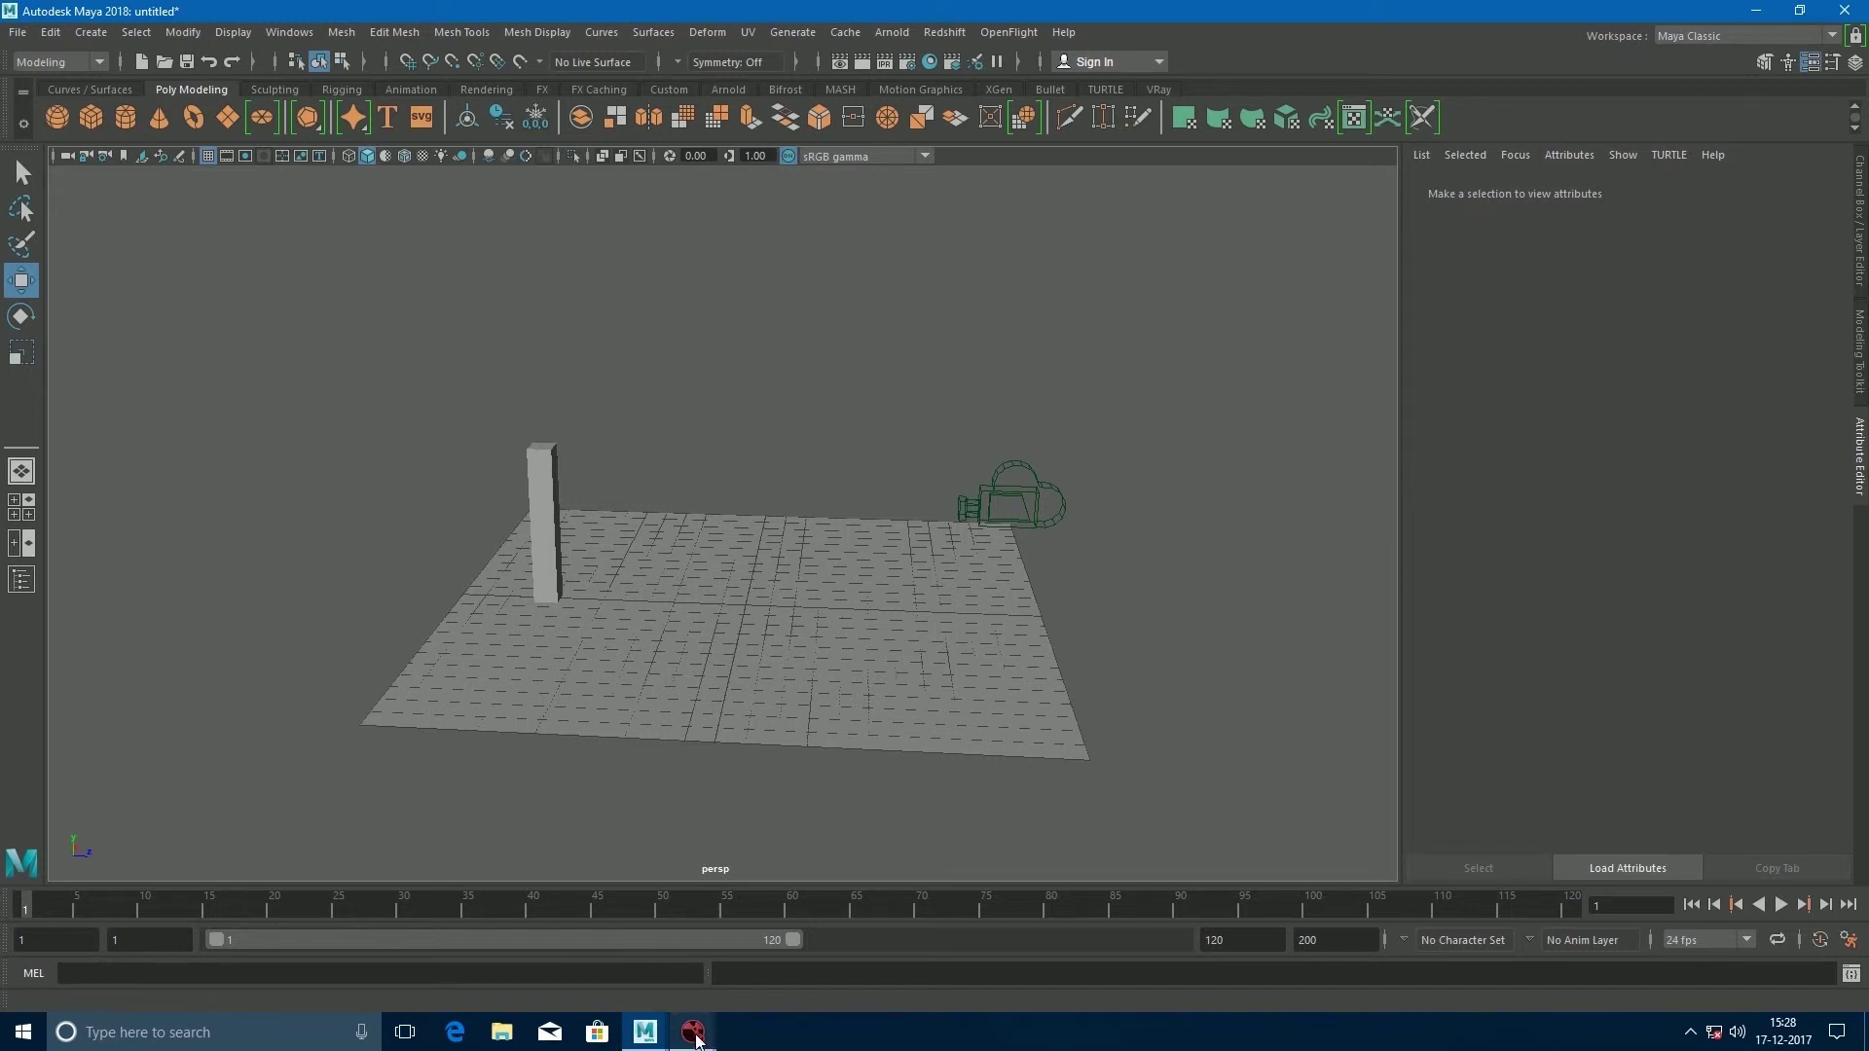
mouse_move(696, 1040)
left_click(770, 958)
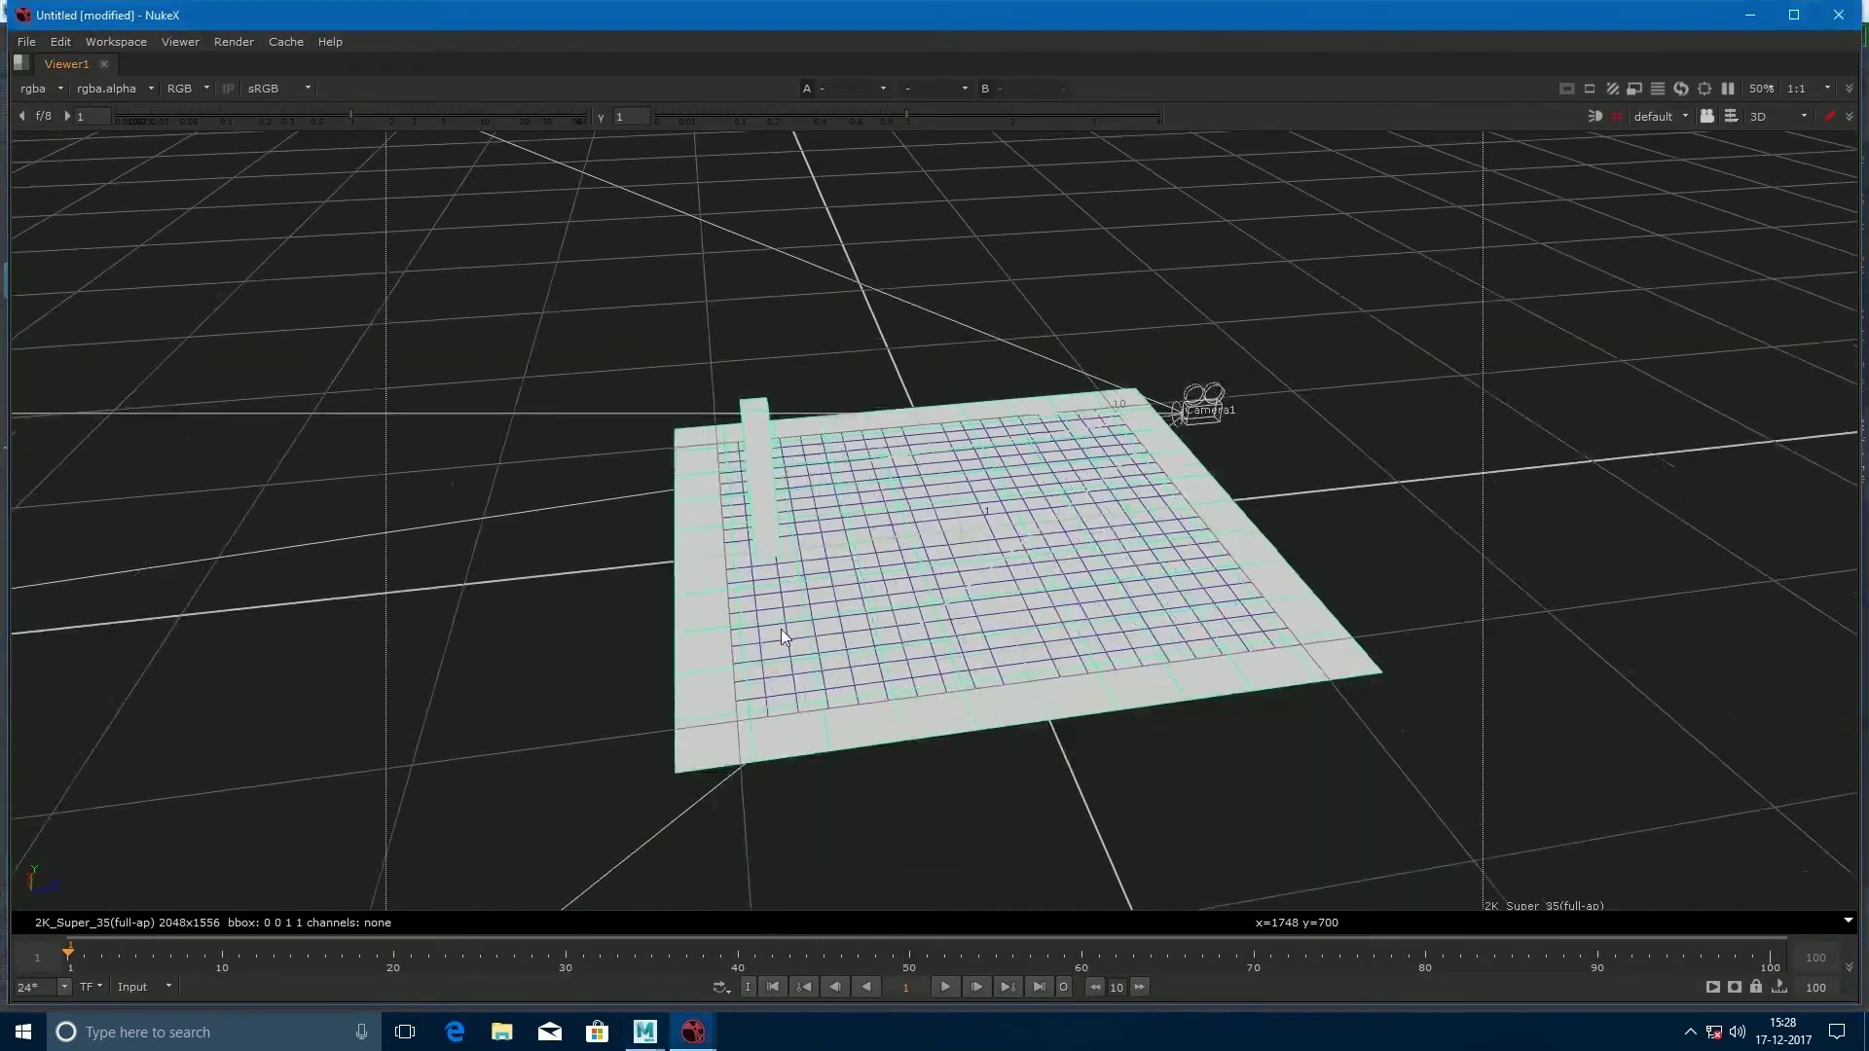
scroll(785, 650, "up", 5)
scroll(669, 485, "down", 3)
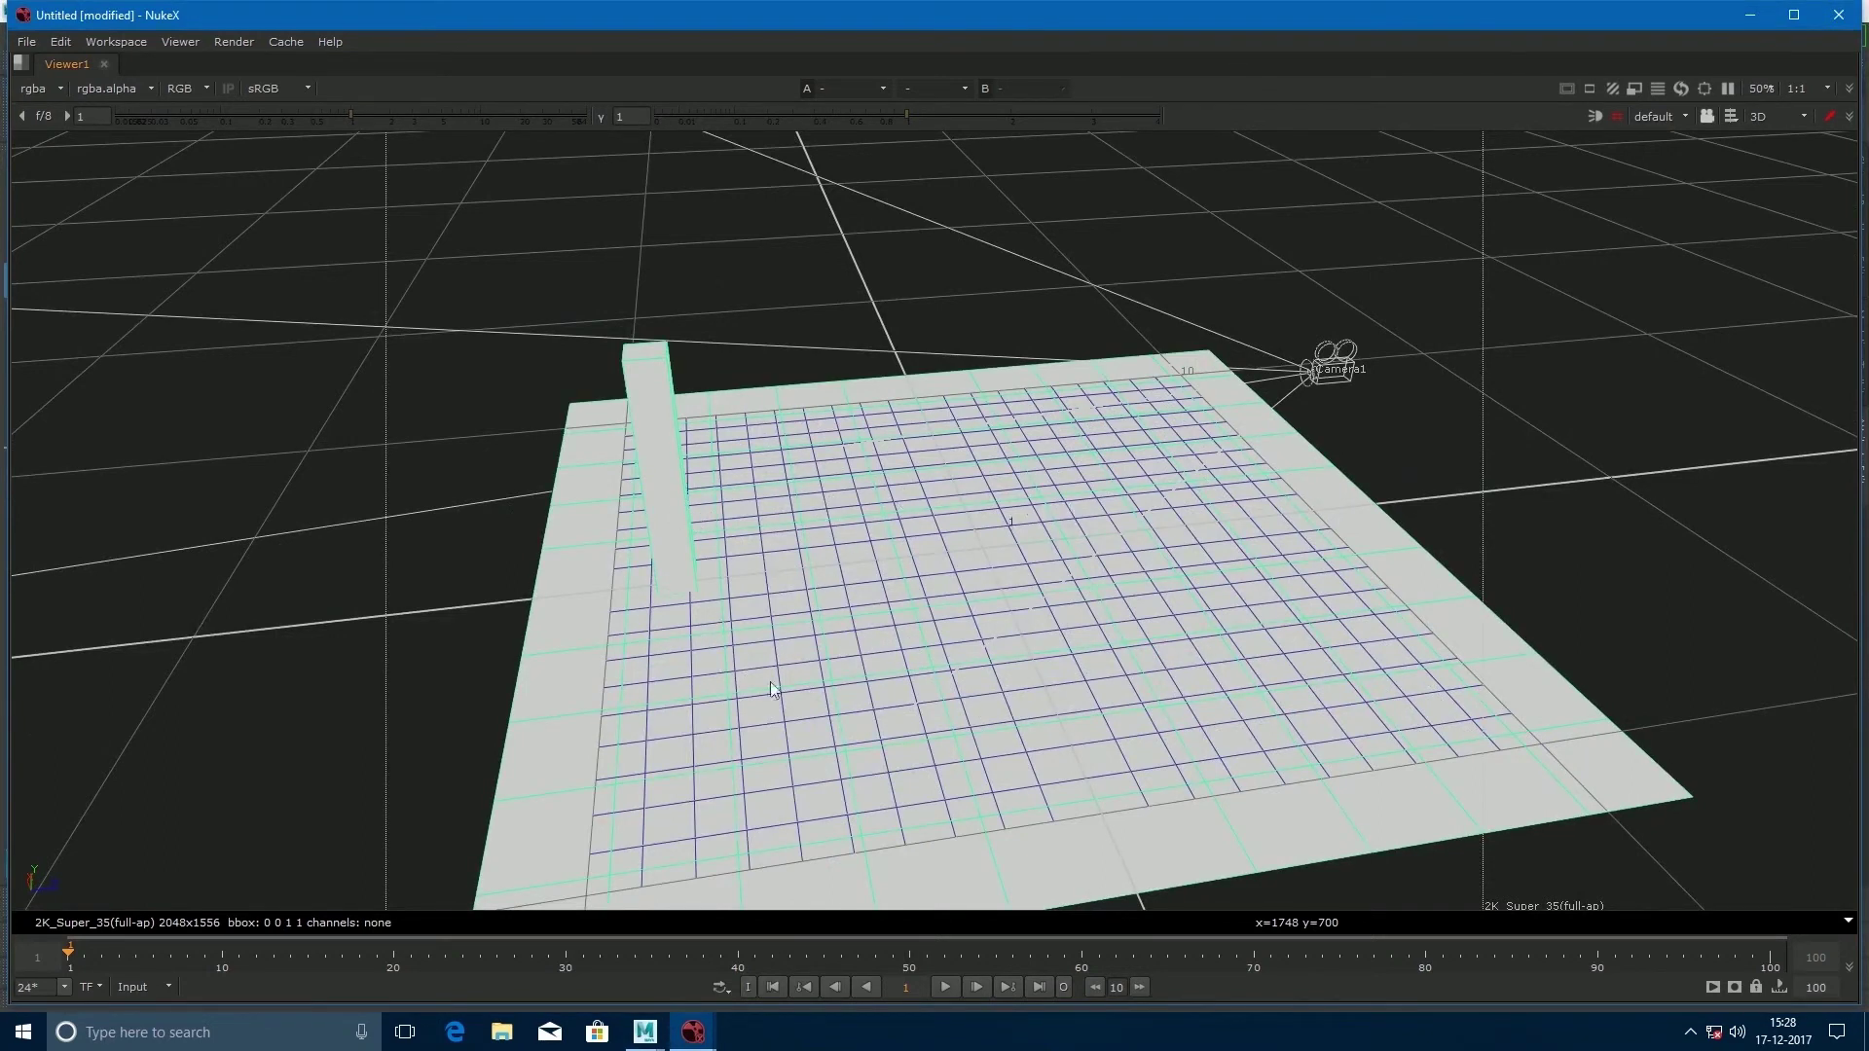
scroll(908, 728, "down", 3)
scroll(907, 729, "up", 4)
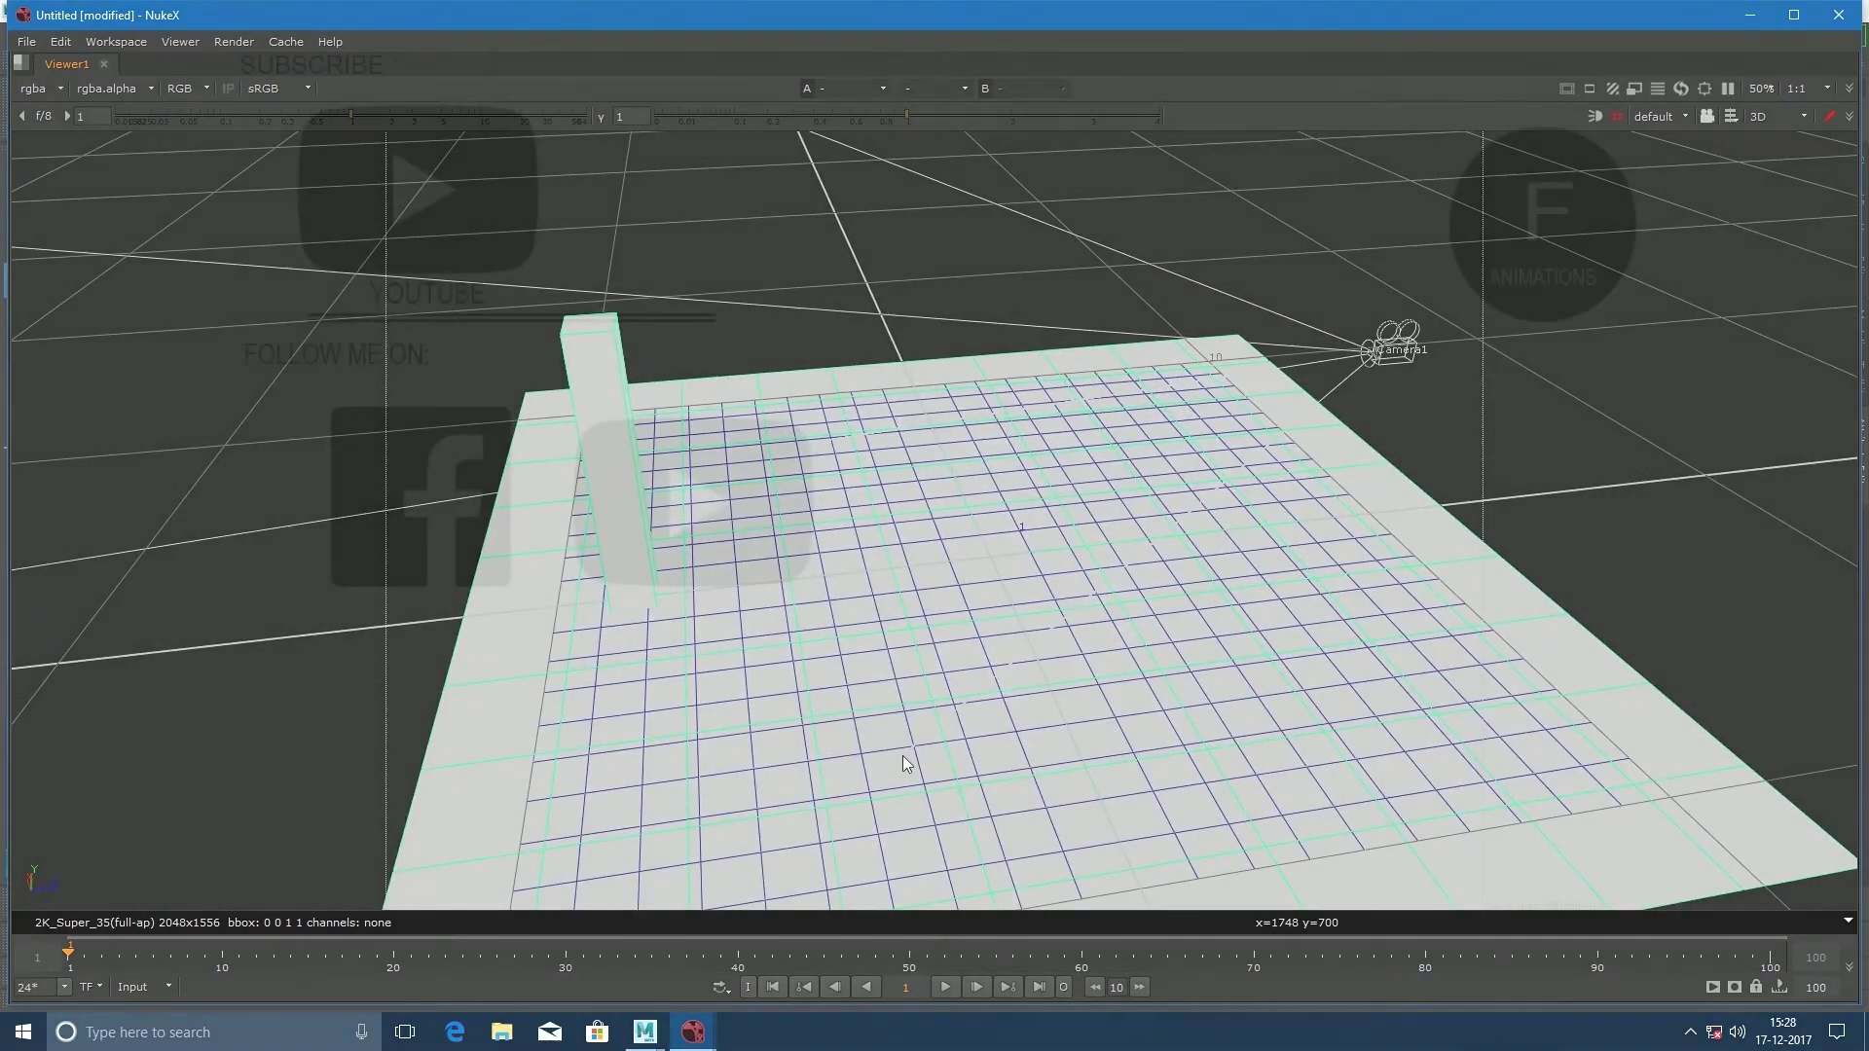
scroll(903, 755, "down", 4)
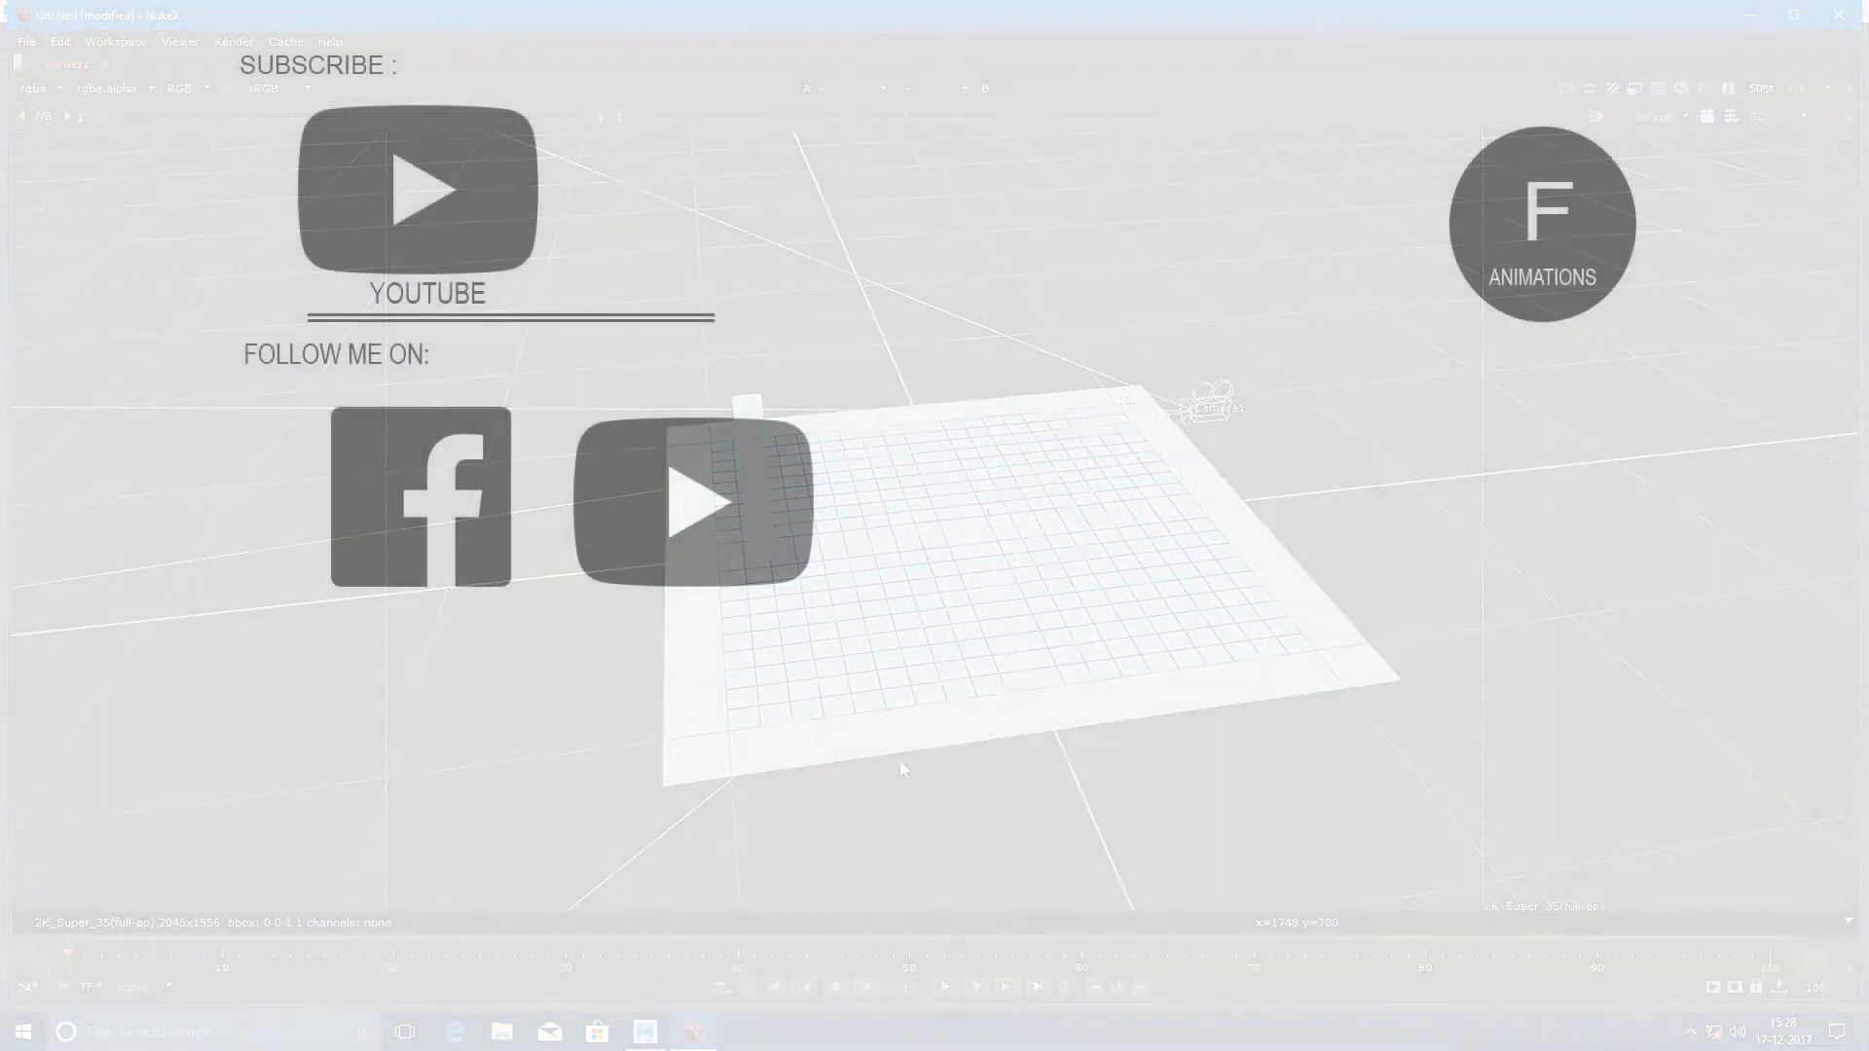